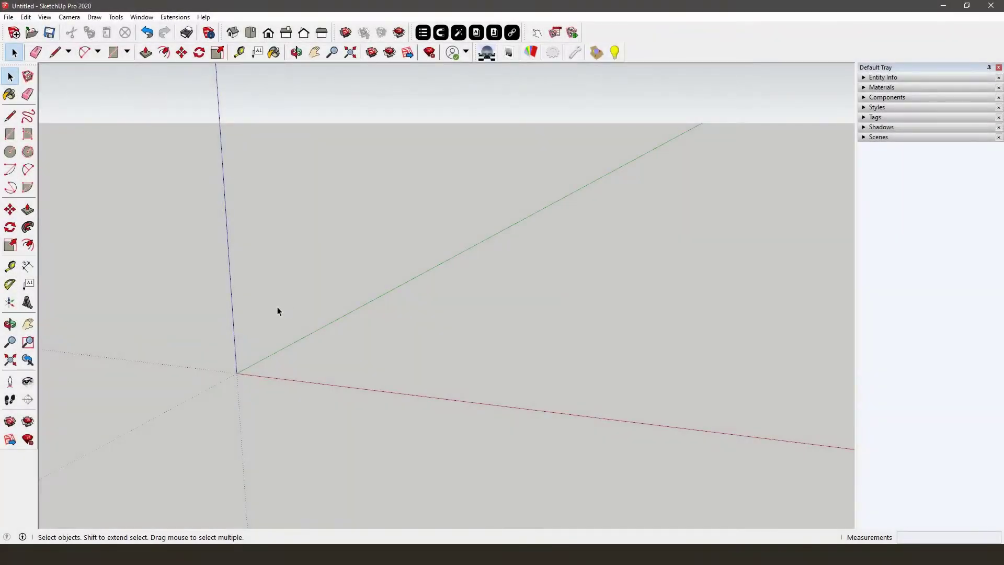
- Draw a 6000 × 3000 mm rectangle starting at the origin
left_click(9, 137)
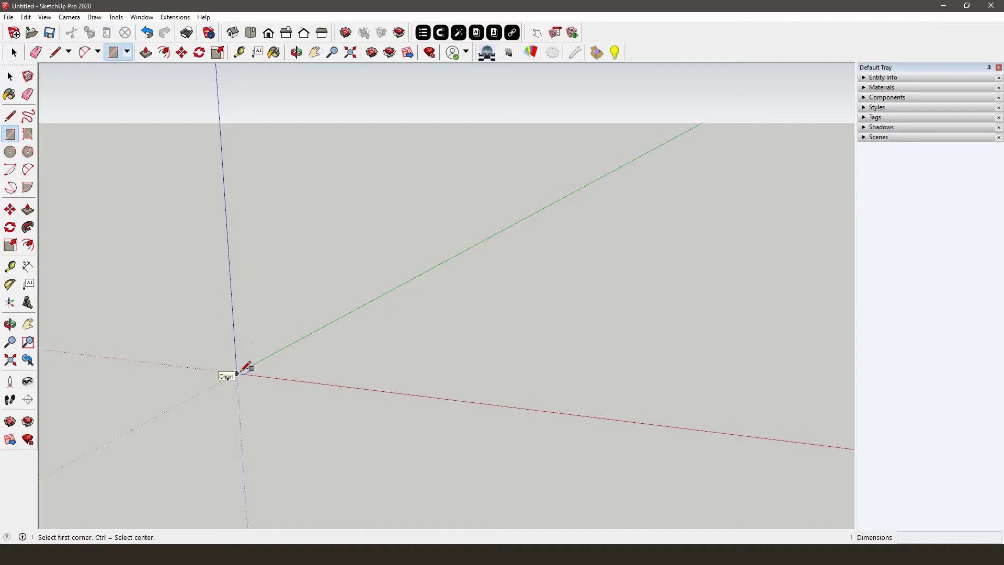
left_click(237, 374)
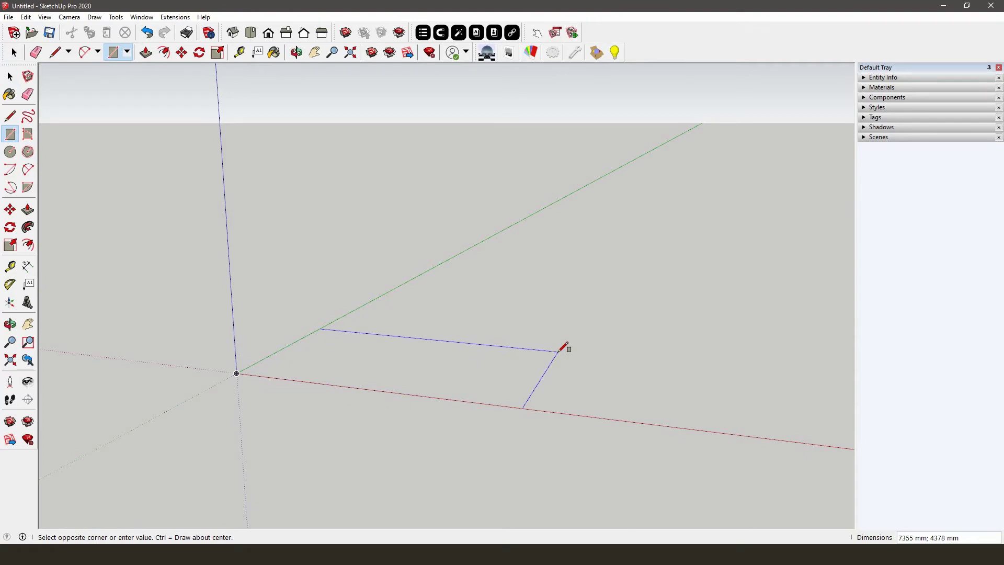
type("6000;")
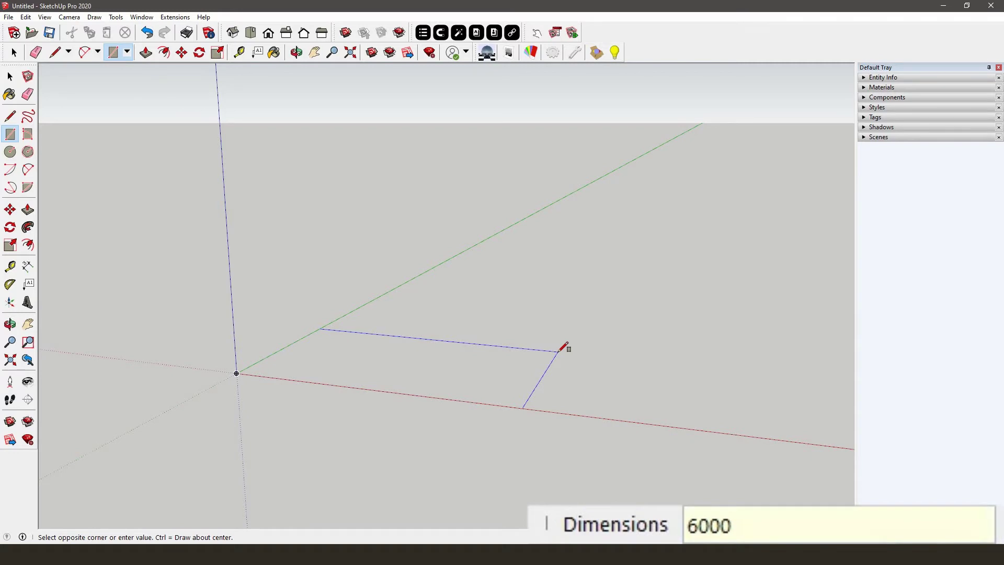
type("3000")
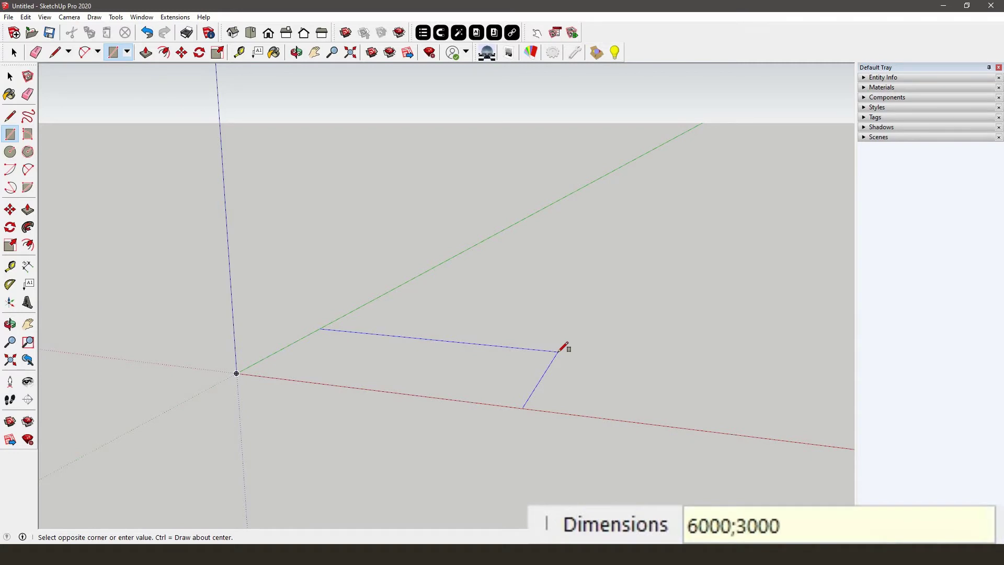
key("Return")
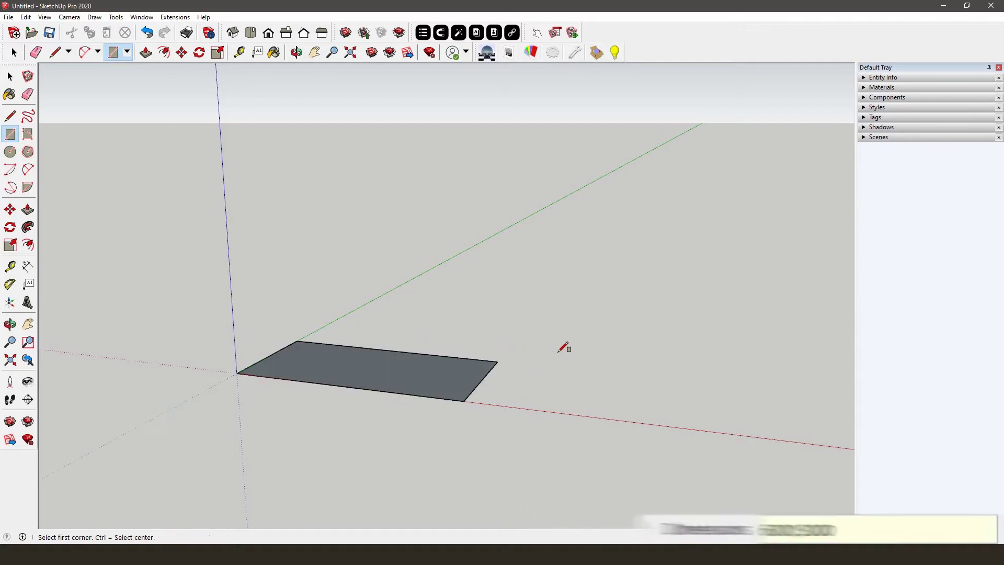
- Push/pull the rectangle up 30 mm into a floor slab
mouse_move(564, 345)
middle_mouse_down()
mouse_move(418, 333)
mouse_move(408, 378)
middle_mouse_up()
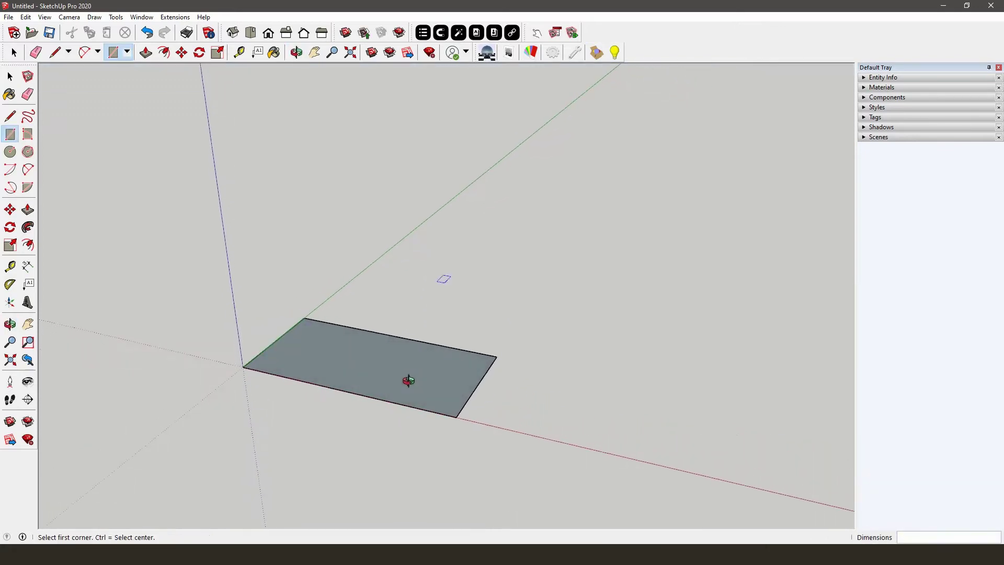
left_click(29, 210)
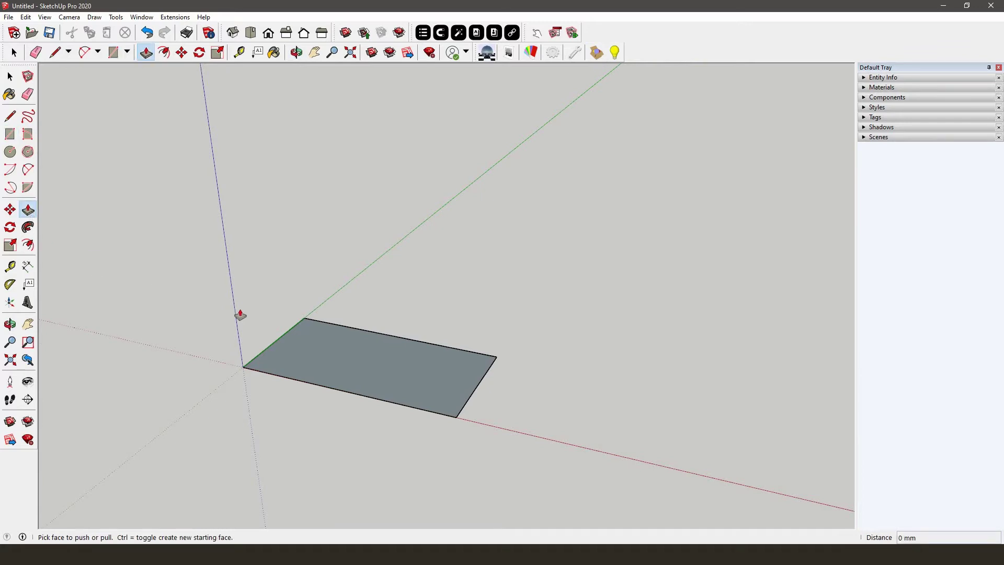
left_click(318, 353)
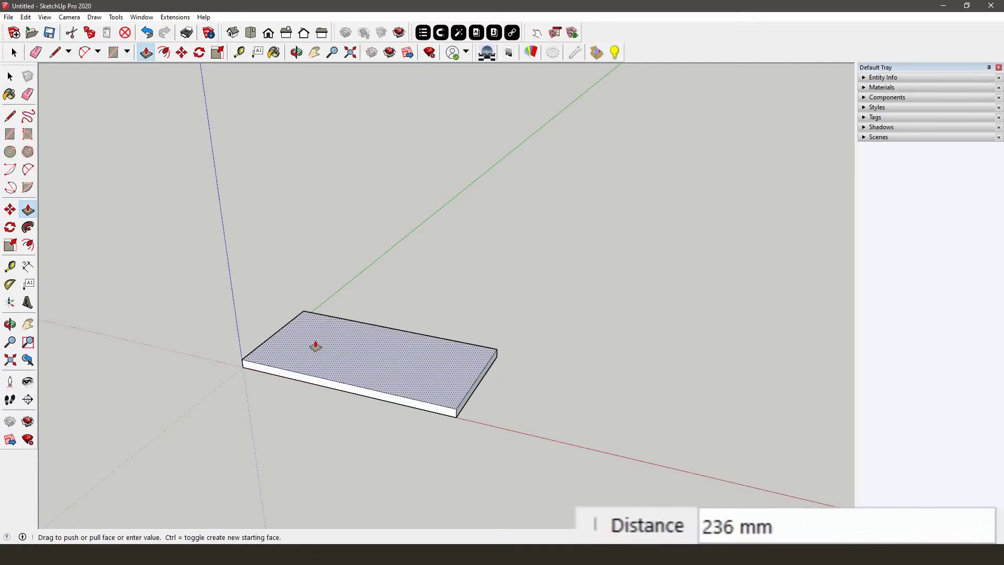
type("30")
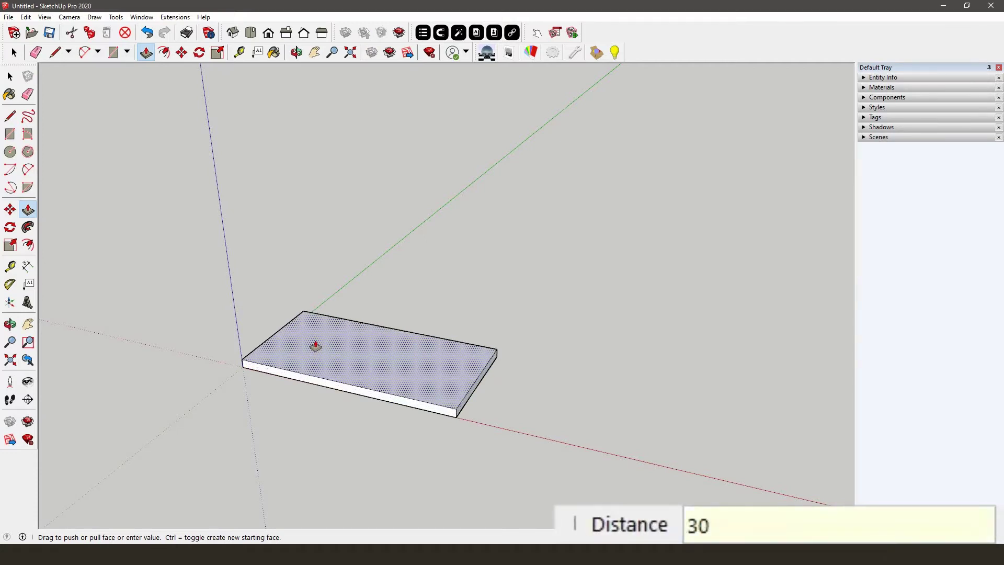
key("Return")
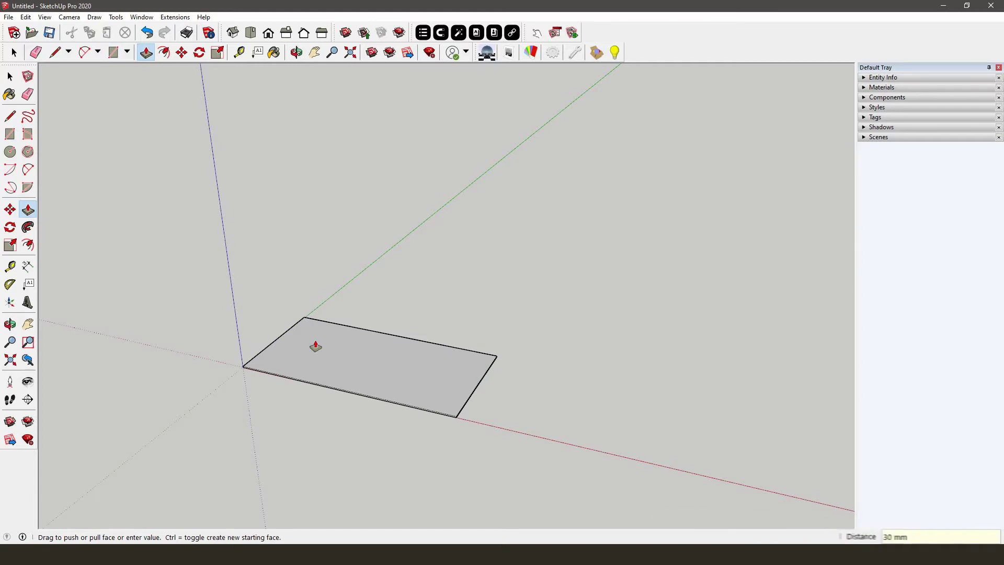
left_click(10, 76)
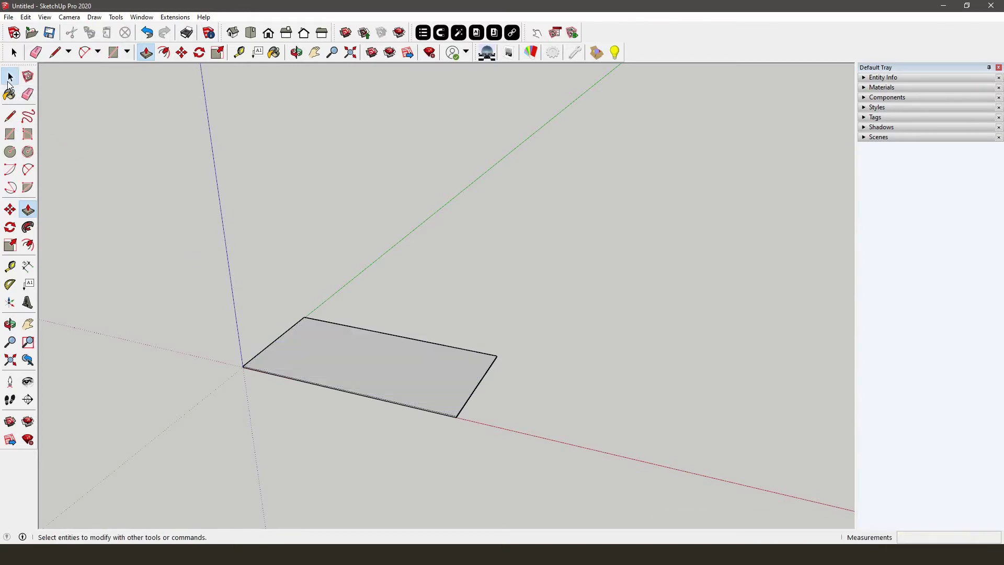
- Select the whole floor slab and make it a group
scroll(240, 378, "up", 1)
scroll(372, 398, "up", 1)
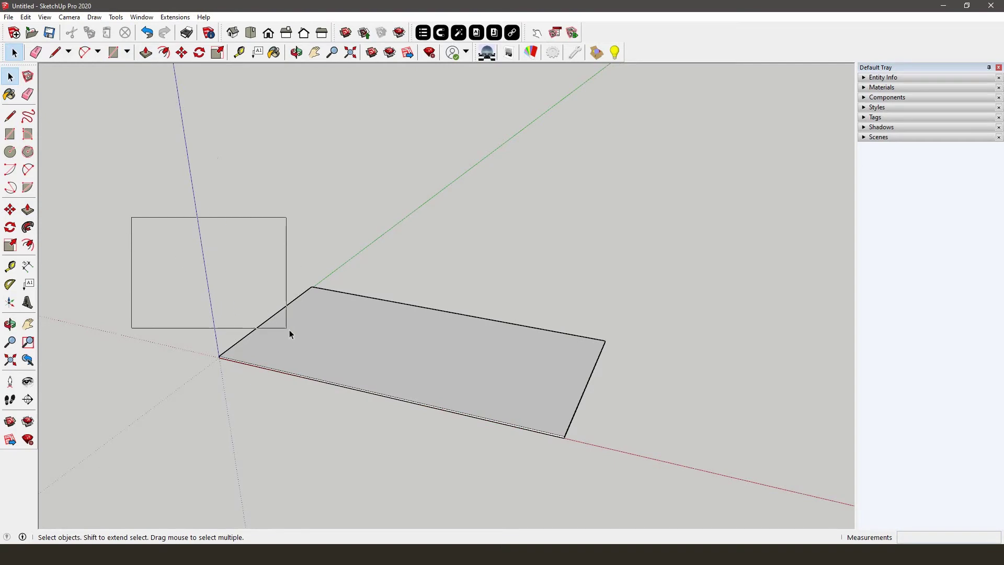
left_click_drag(138, 228, 713, 505)
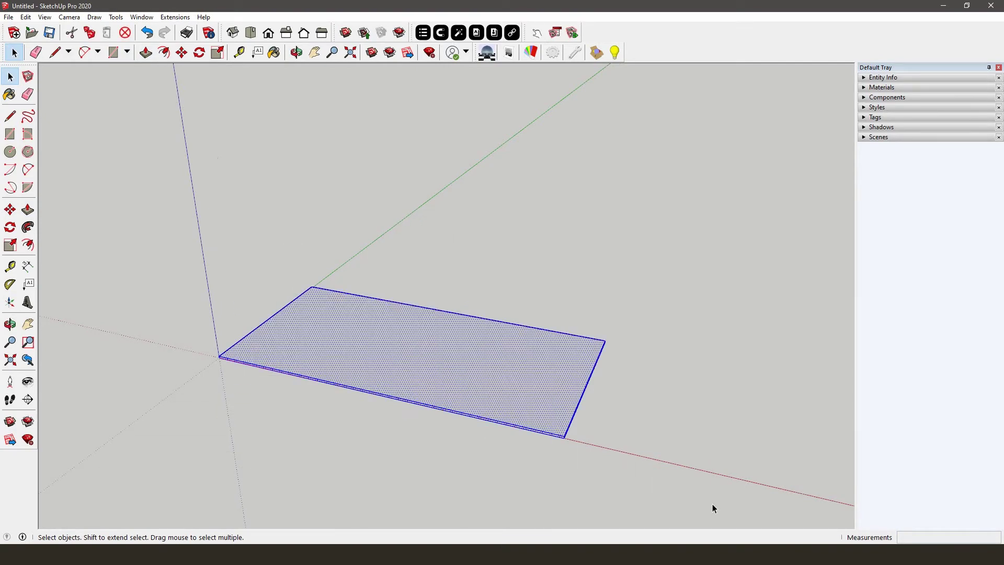
right_click(383, 328)
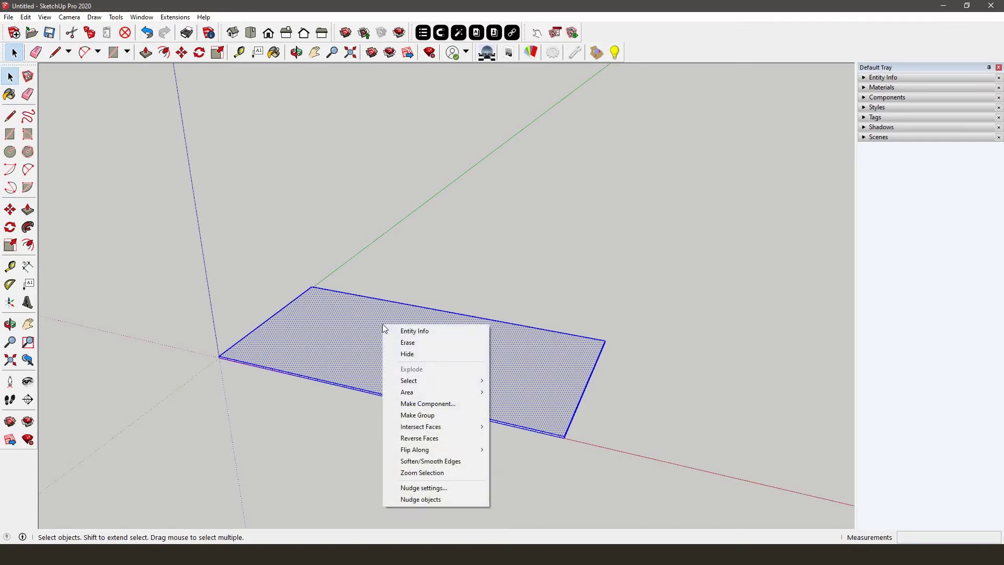
left_click(424, 416)
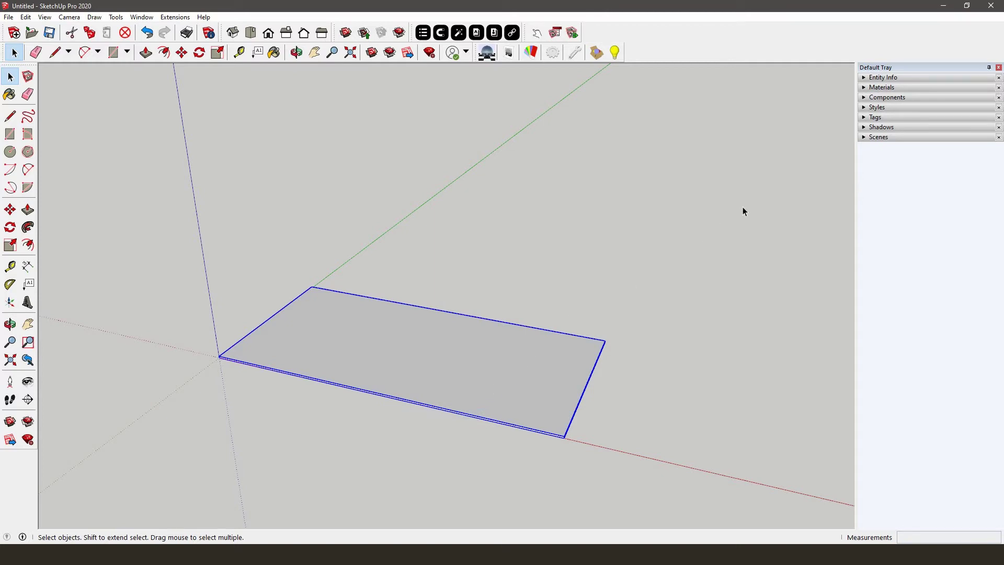
- Paint the floor with Carpet Plush Charcoal from the Carpet, Fabrics, Leathers, Textiles category
left_click(869, 89)
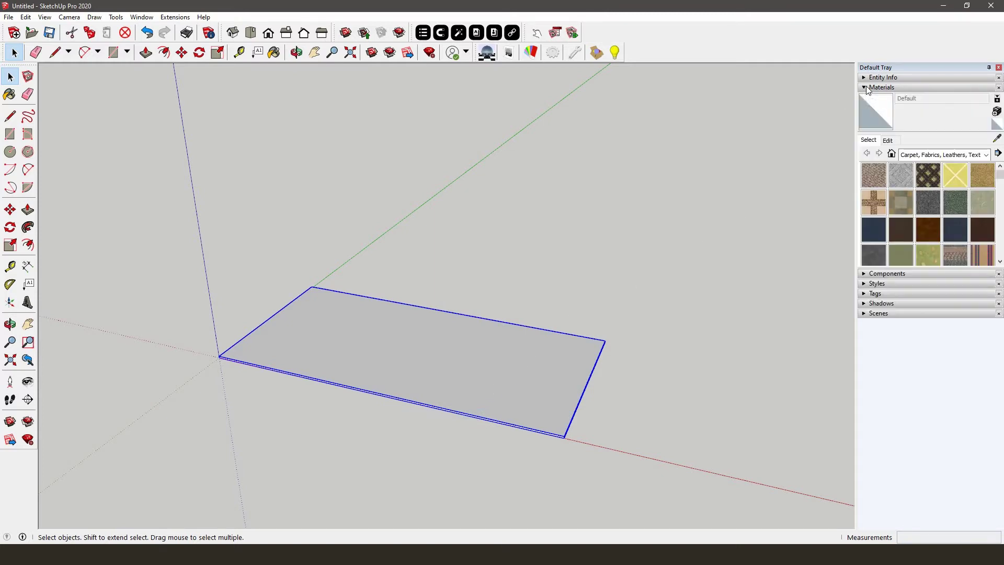
left_click(985, 155)
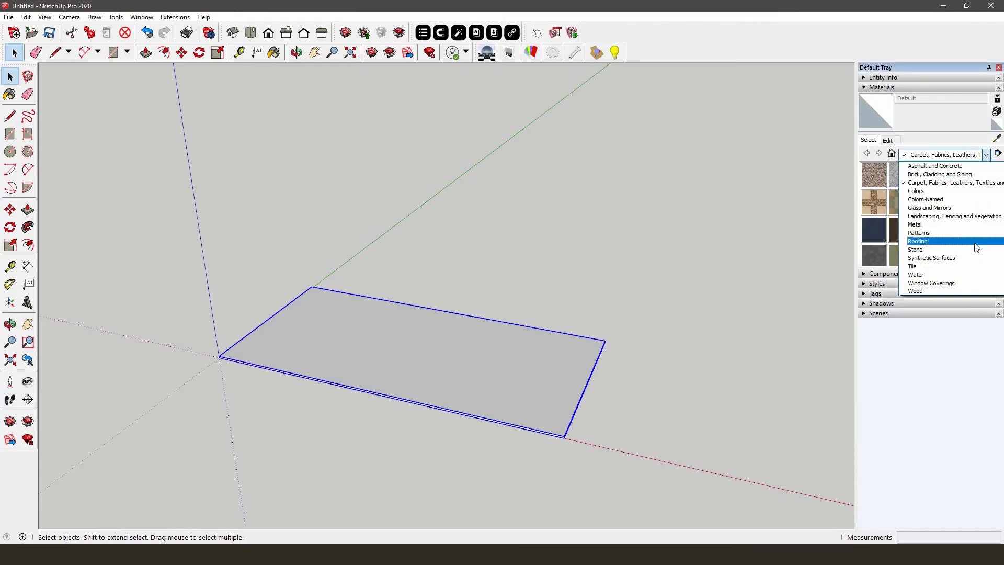
left_click(971, 183)
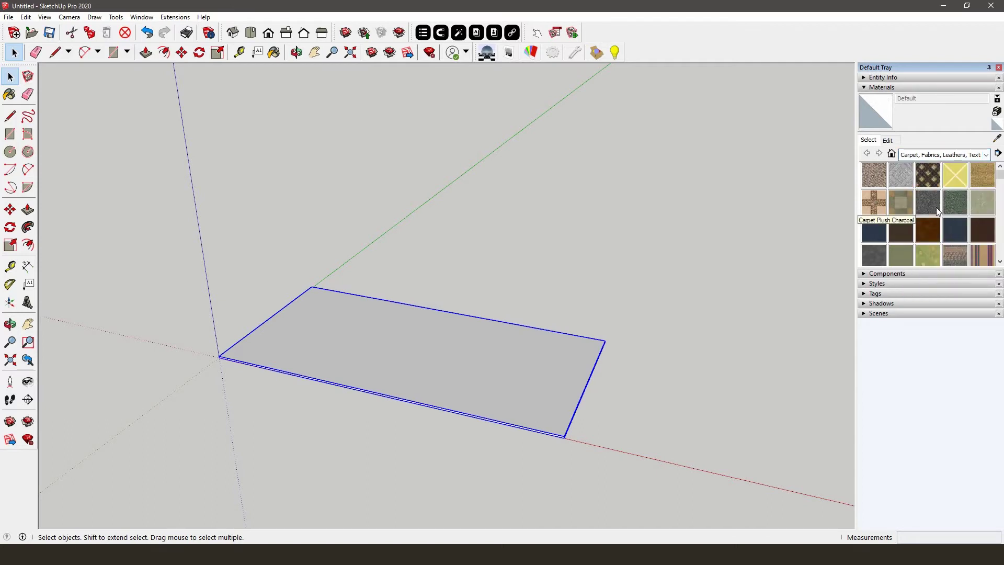
left_click(933, 204)
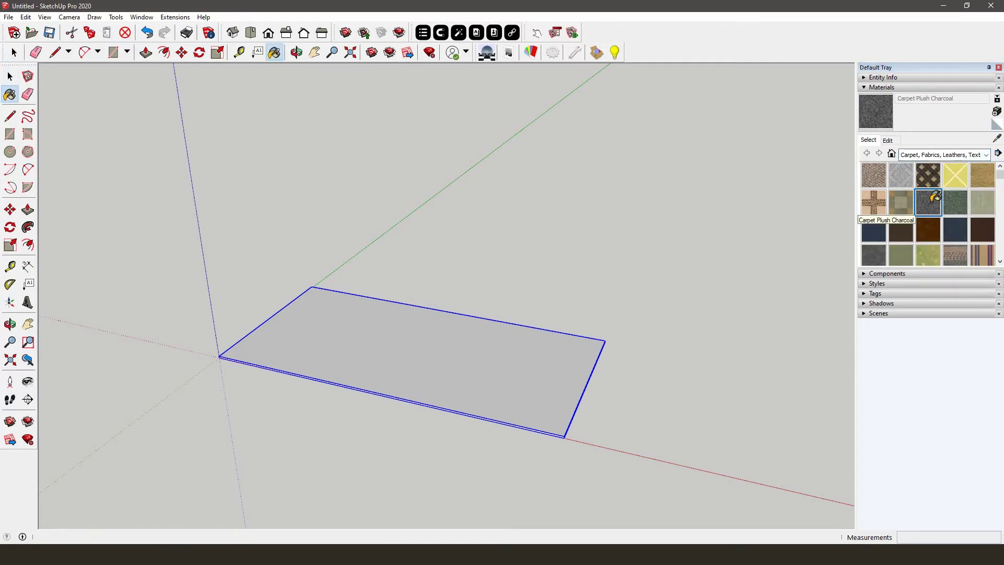
left_click(523, 349)
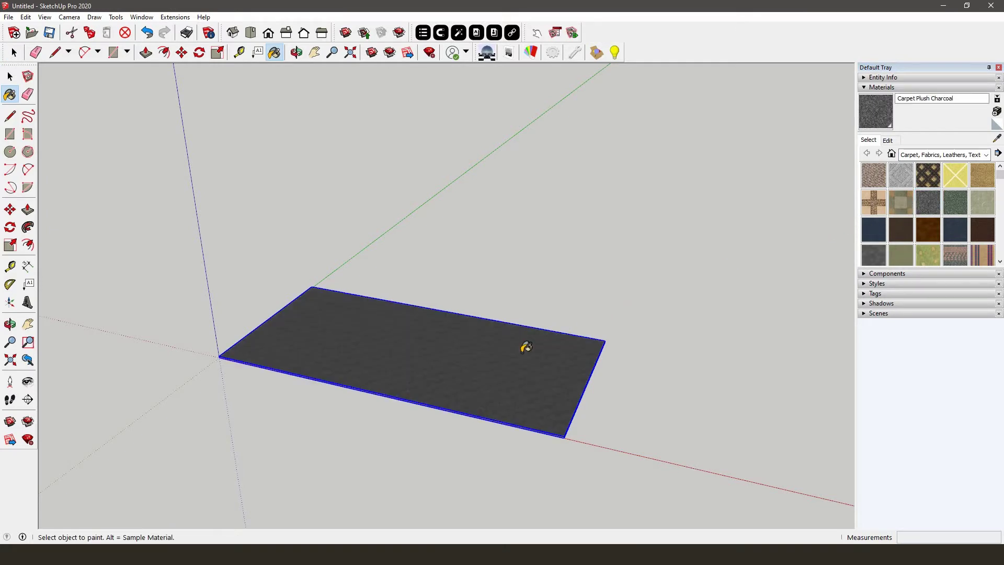
key("space")
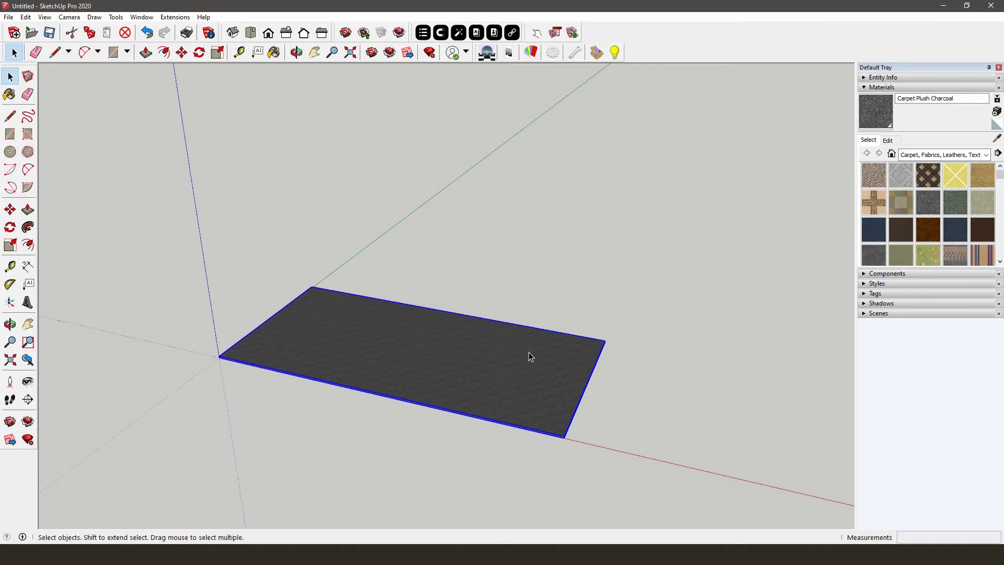
left_click(870, 88)
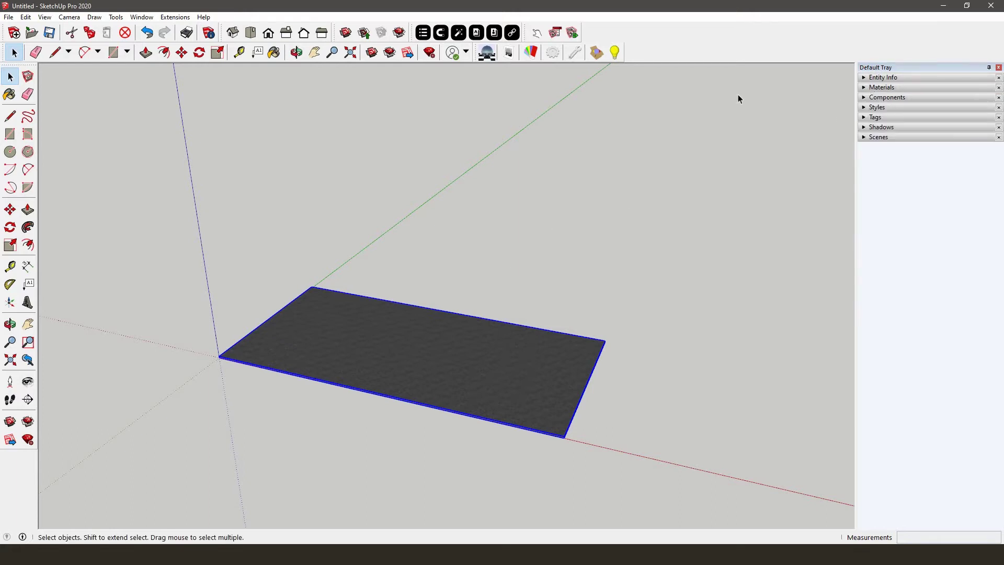
- Download the Basic-55/Omni-55 A3 Frame from the Aluvision Omni-55 collection into the model
left_click(477, 34)
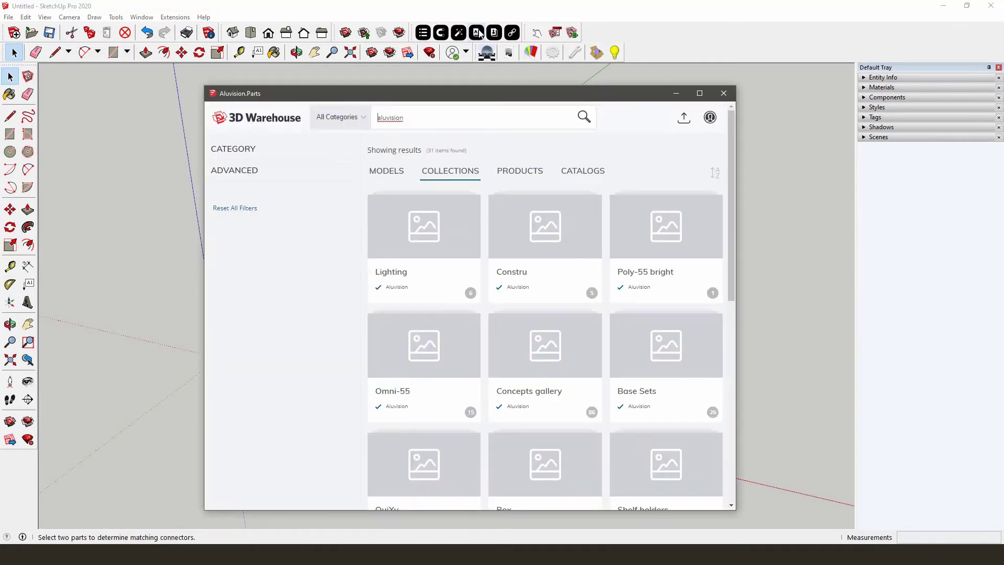
scroll(531, 205, "down", 1)
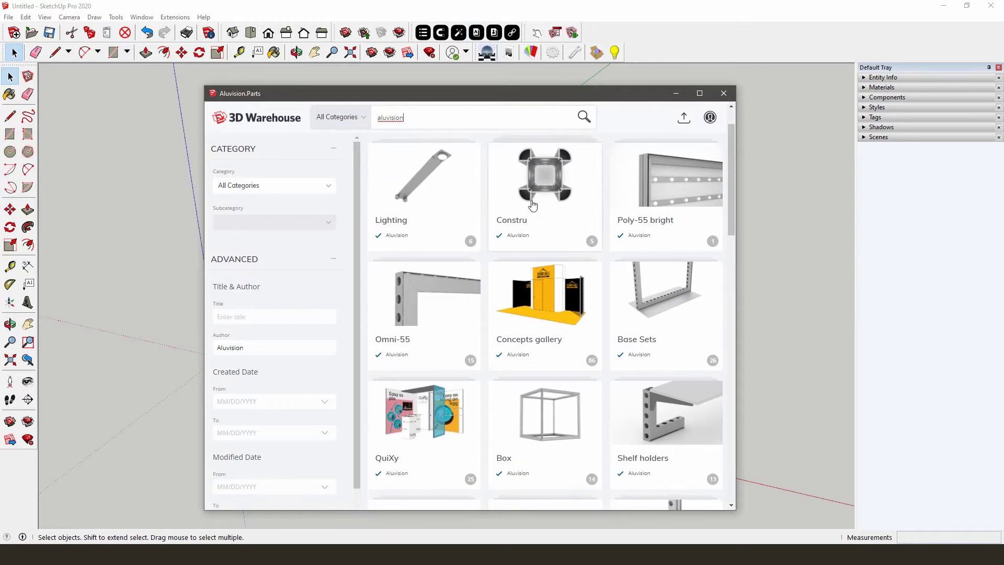
left_click(447, 274)
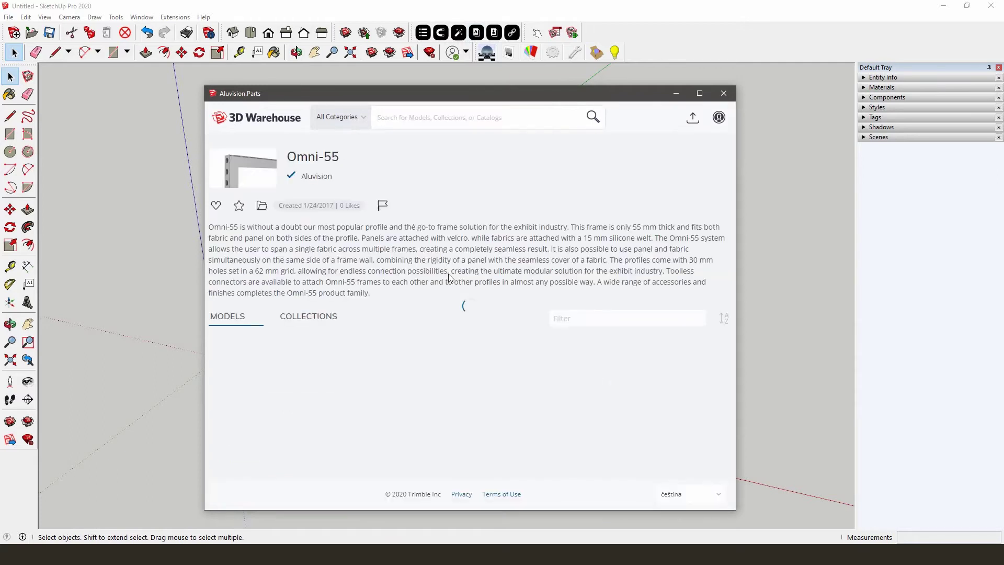
scroll(449, 278, "down", 2)
scroll(449, 278, "down", 3)
scroll(449, 279, "down", 2)
scroll(449, 279, "down", 2)
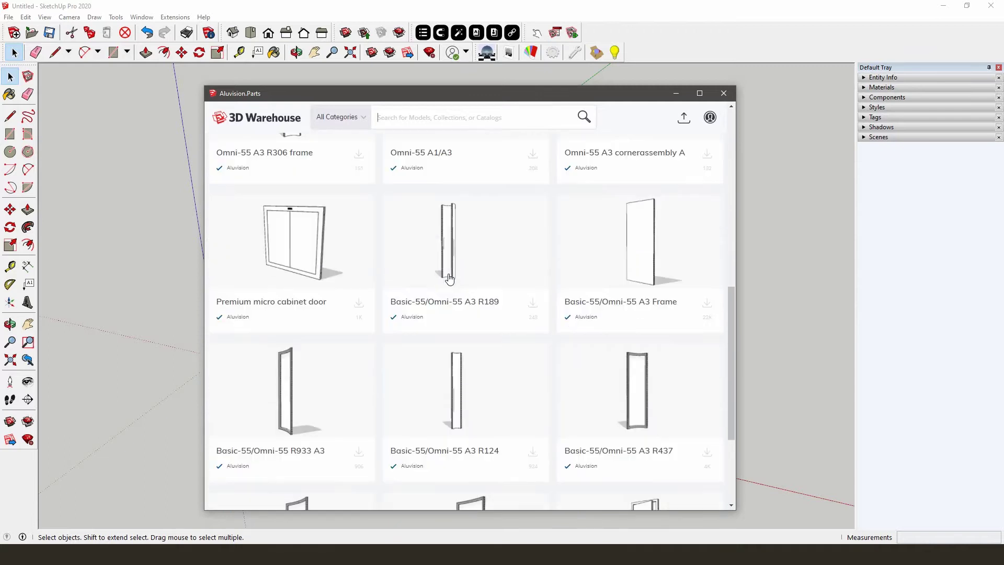
left_click(707, 303)
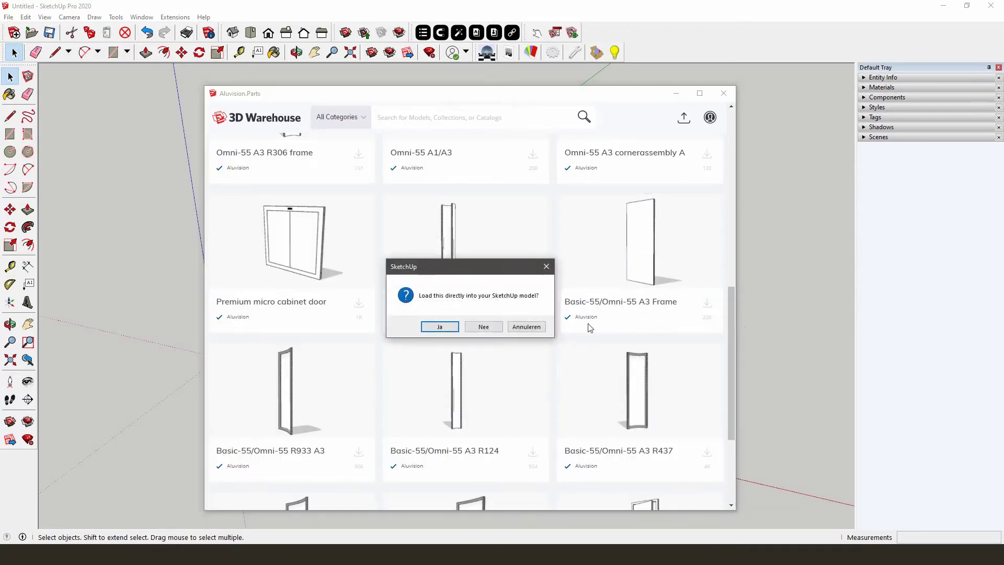
left_click(438, 327)
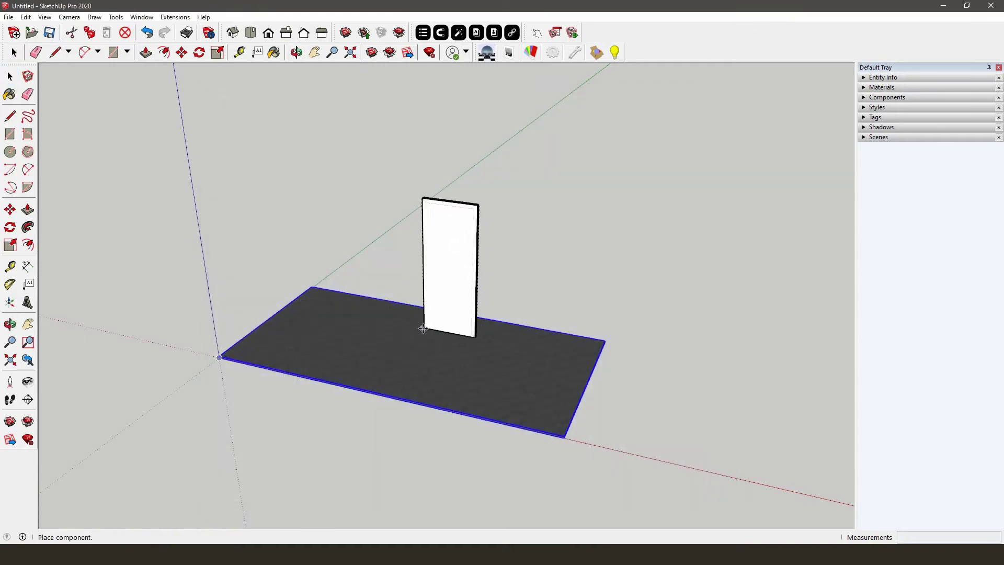
left_click(360, 335)
key("m")
key("space")
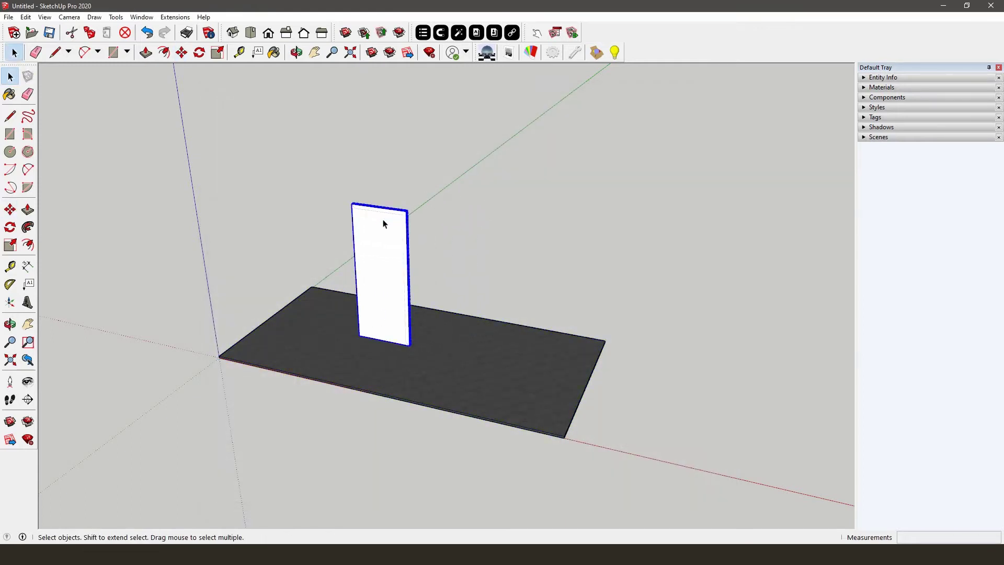
right_click(383, 224)
mouse_move(432, 512)
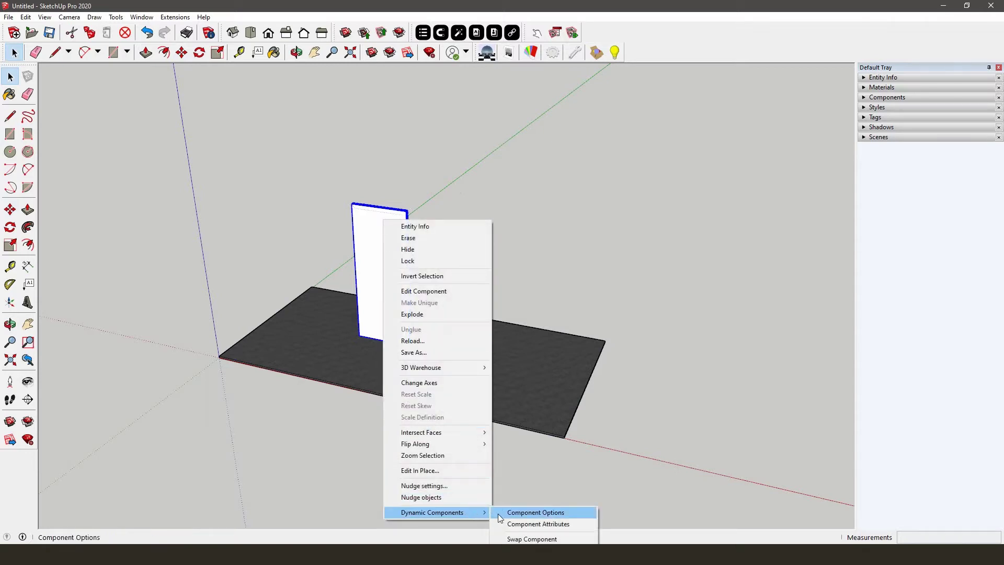
left_click(515, 514)
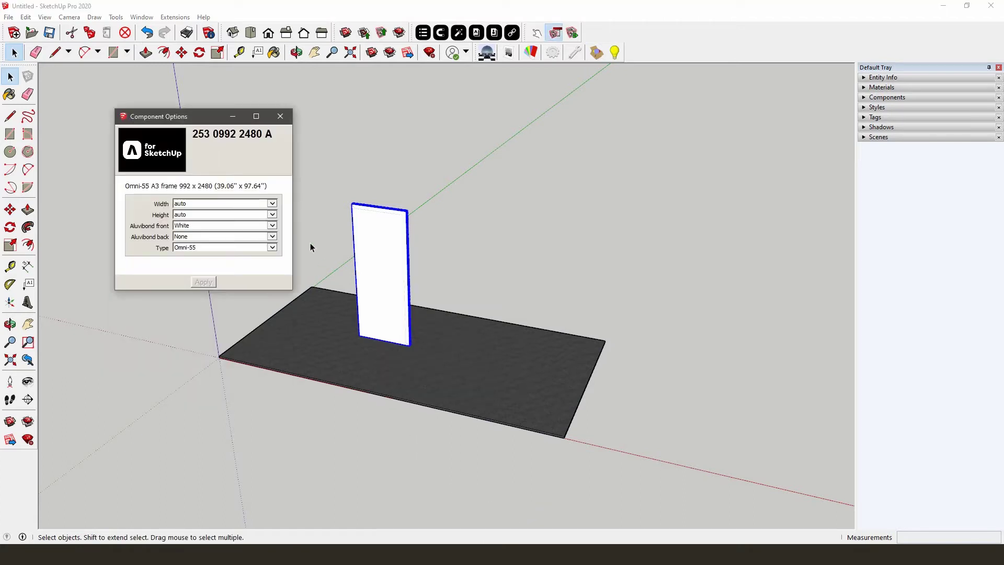
left_click(272, 203)
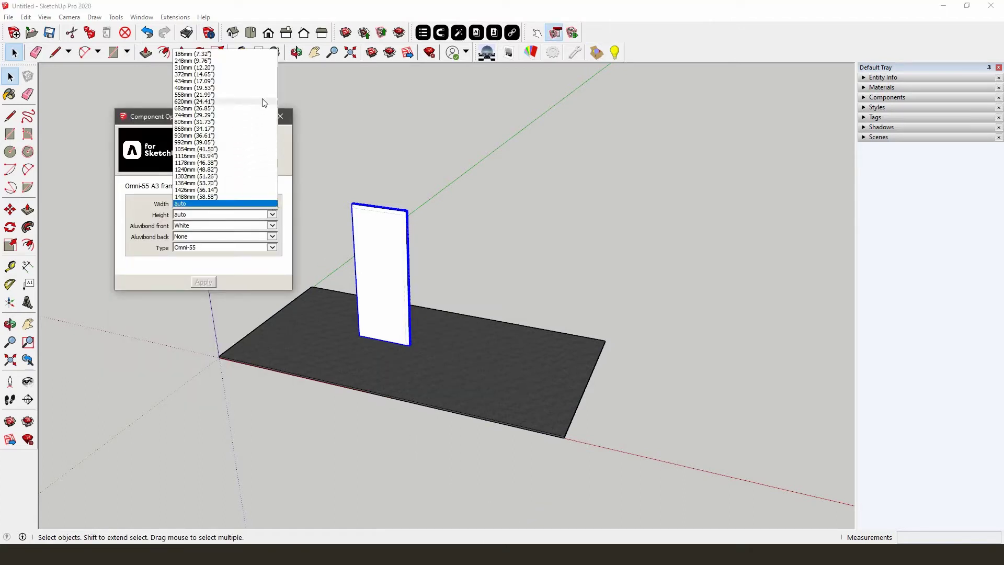
left_click(272, 204)
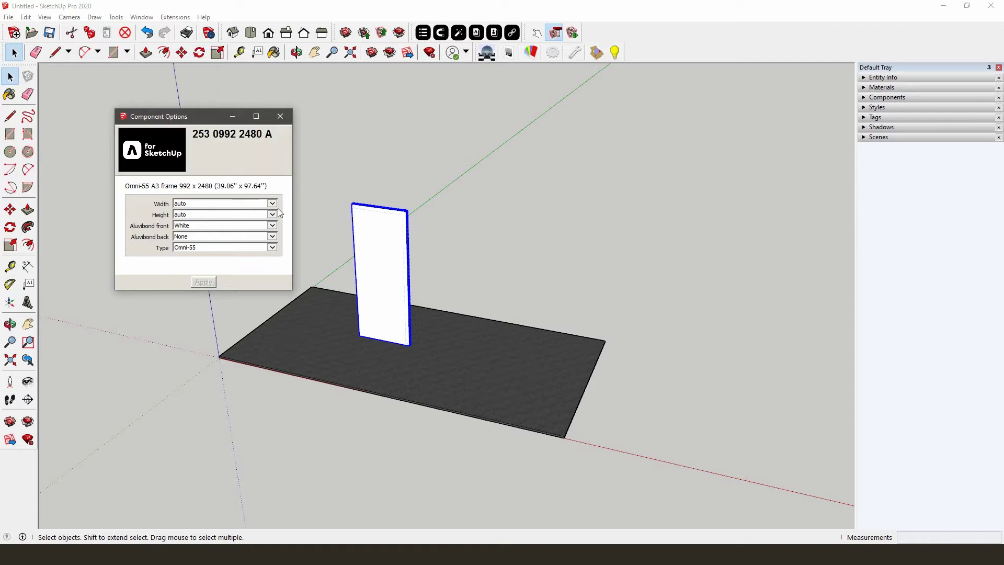
left_click(273, 214)
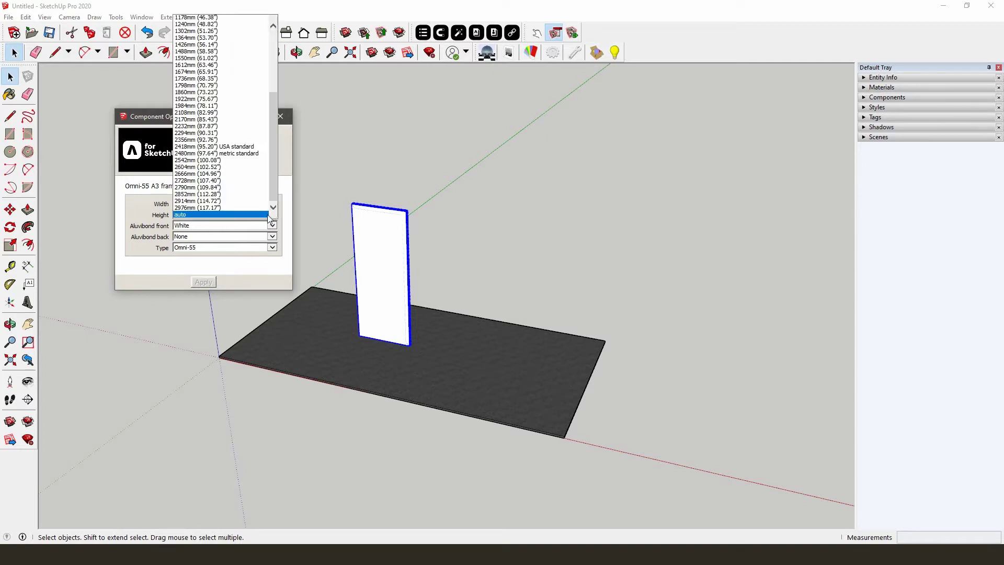
scroll(262, 183, "up", 1)
scroll(261, 172, "up", 3)
scroll(260, 157, "up", 1)
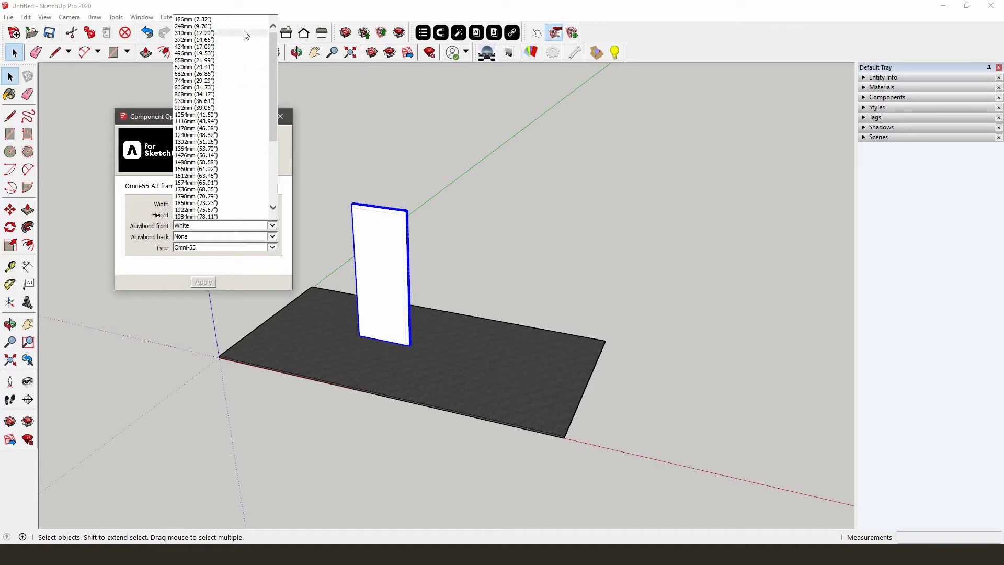
scroll(246, 94, "down", 2)
scroll(251, 131, "down", 2)
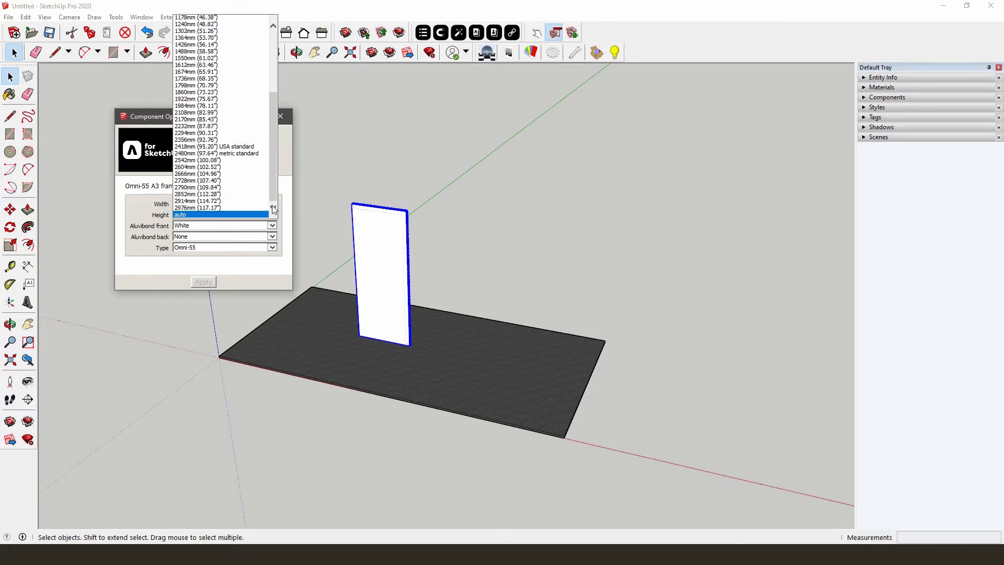
left_click(291, 213)
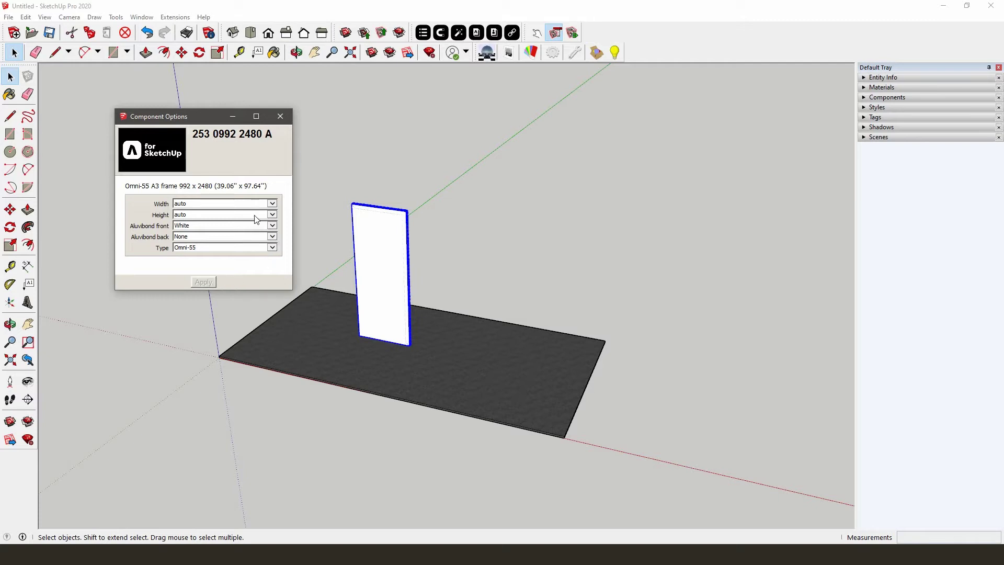
left_click(280, 116)
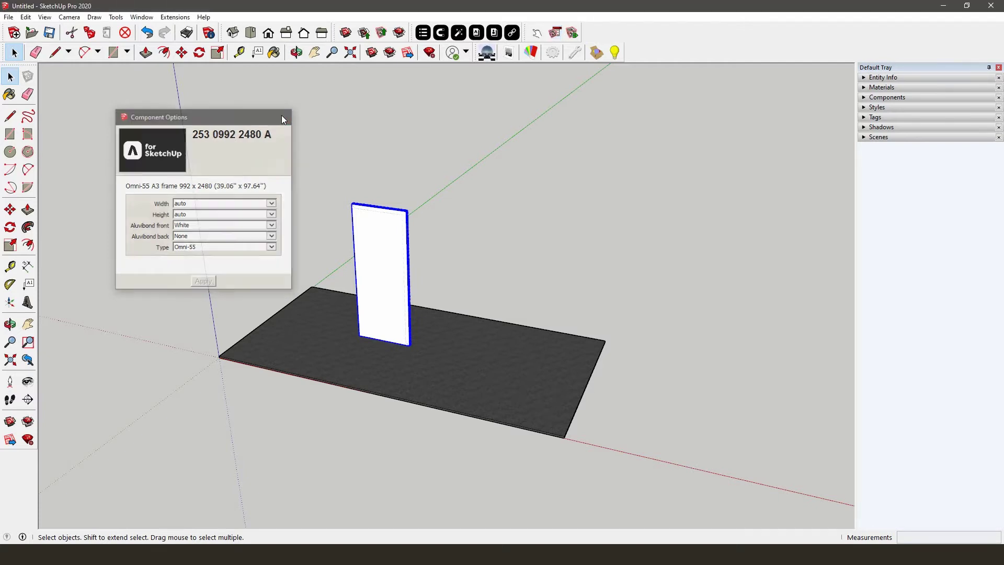
- Move the panel so its bottom-right corner snaps onto the slab's back corner
left_click(10, 210)
mouse_move(156, 329)
middle_mouse_down()
mouse_move(555, 382)
mouse_move(532, 417)
mouse_move(574, 392)
middle_mouse_up()
scroll(517, 353, "up", 2)
scroll(507, 351, "up", 3)
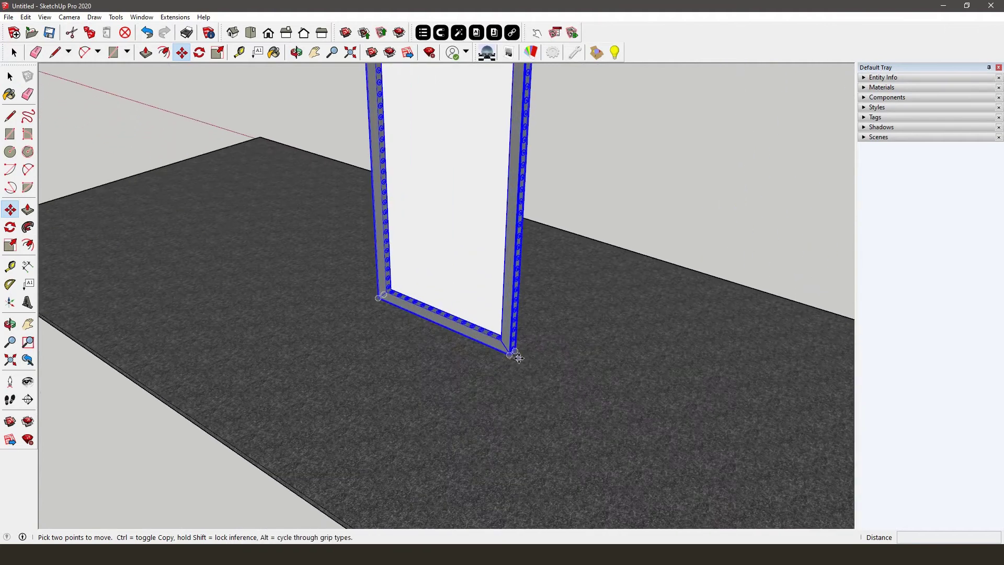
scroll(506, 352, "up", 3)
scroll(506, 353, "up", 2)
scroll(506, 345, "up", 2)
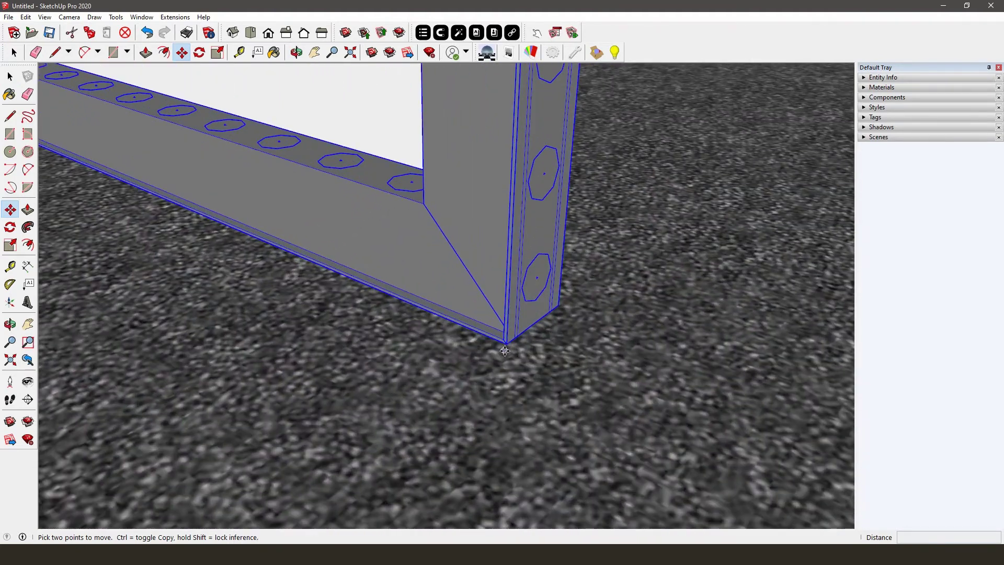
left_click(506, 343)
scroll(480, 311, "up", 1)
scroll(480, 311, "down", 3)
scroll(427, 259, "down", 2)
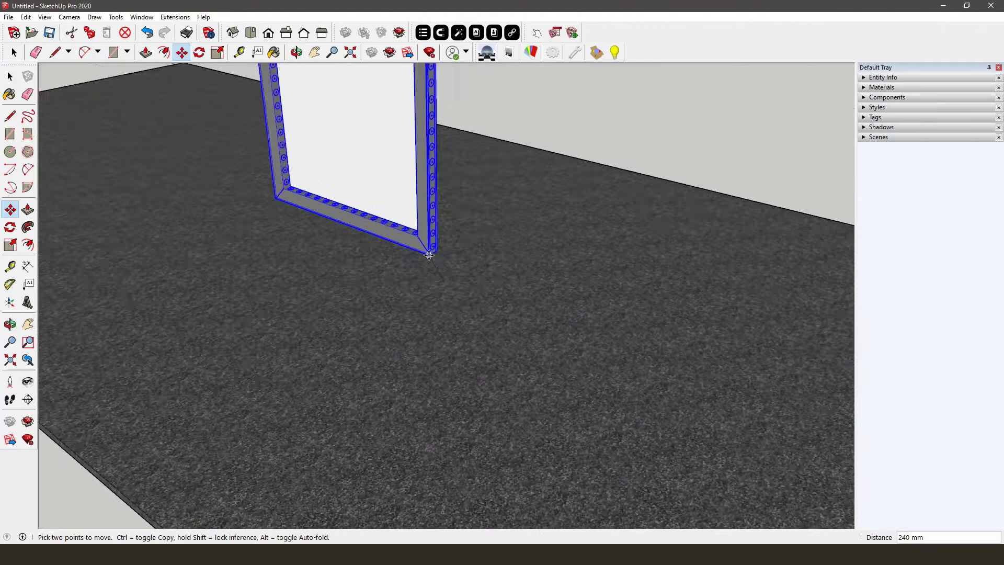
scroll(427, 254, "down", 2)
scroll(484, 361, "up", 2)
scroll(497, 381, "up", 2)
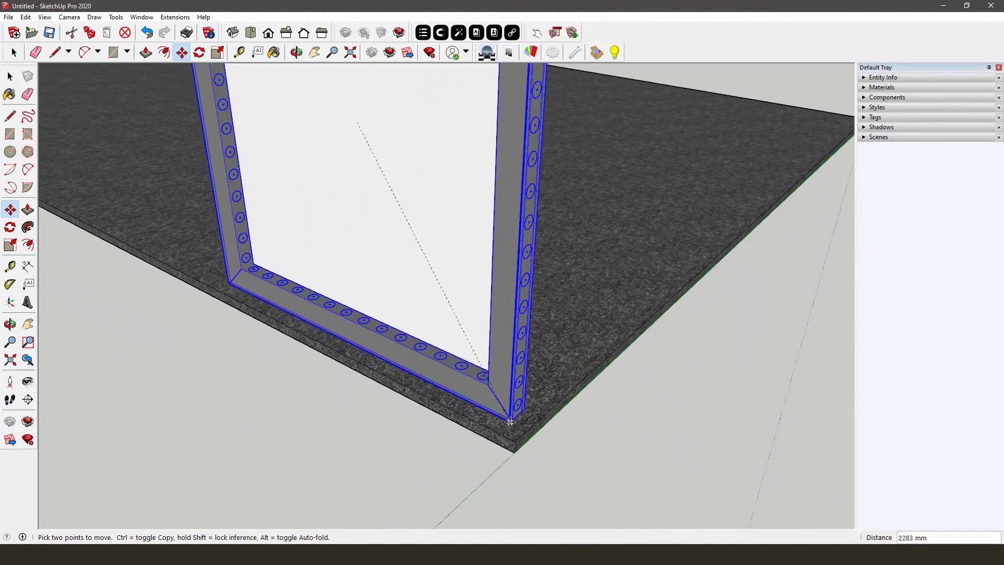
left_click(515, 440)
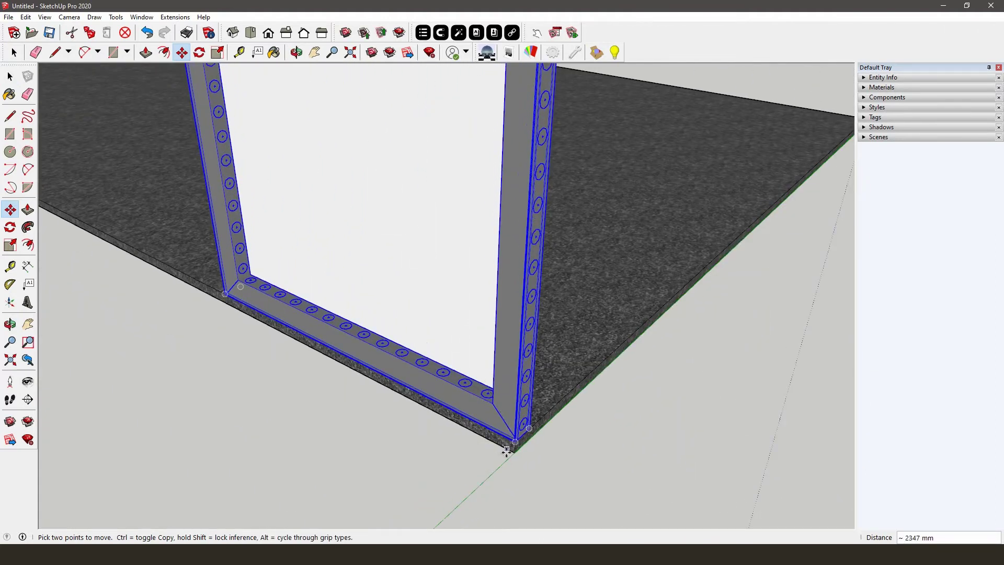
key("space")
scroll(510, 459, "down", 2)
scroll(510, 459, "down", 2)
scroll(511, 459, "down", 3)
mouse_move(510, 460)
middle_mouse_down()
mouse_move(557, 385)
mouse_move(265, 362)
mouse_move(464, 359)
mouse_move(204, 342)
mouse_move(421, 354)
mouse_move(484, 374)
mouse_move(491, 353)
mouse_move(425, 372)
middle_mouse_up()
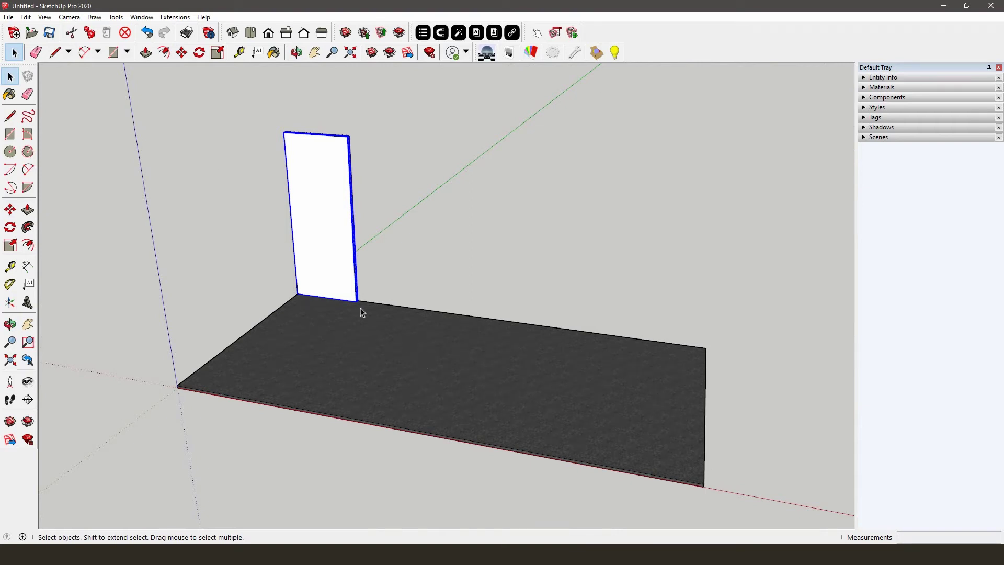
- Copy the panel 2147 mm along the red axis beside the first
left_click(10, 209)
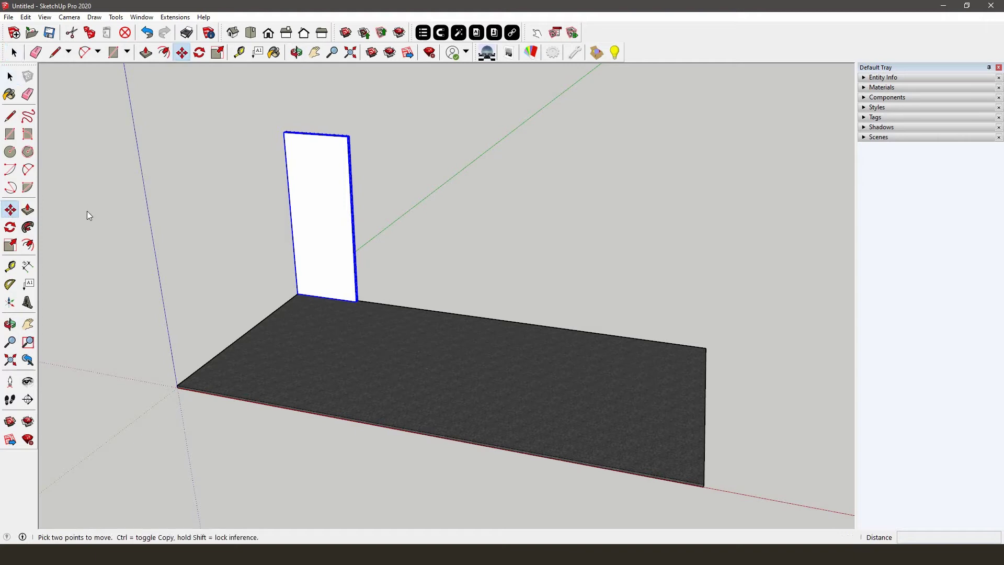
left_click(318, 230)
key("ctrl")
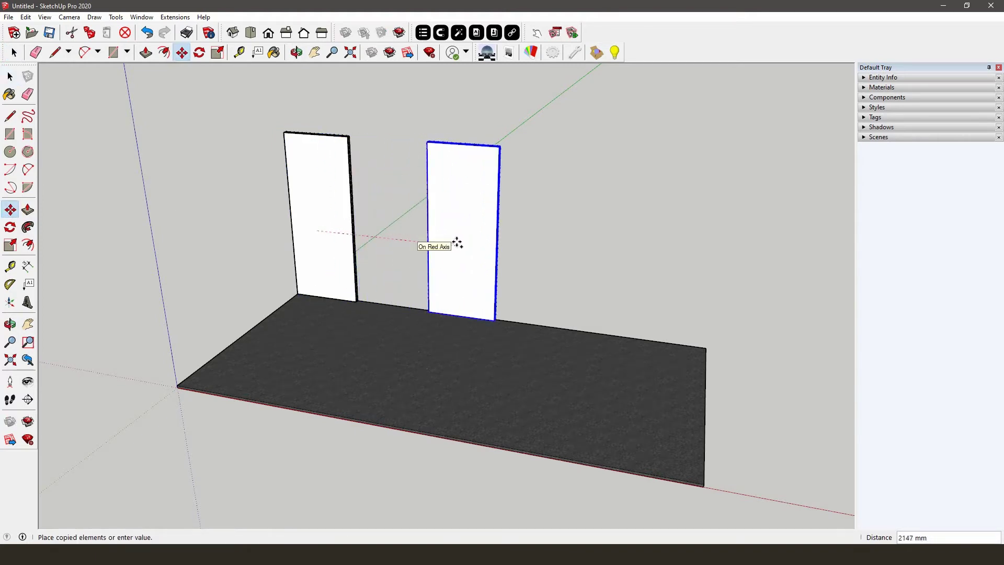
left_click(457, 243)
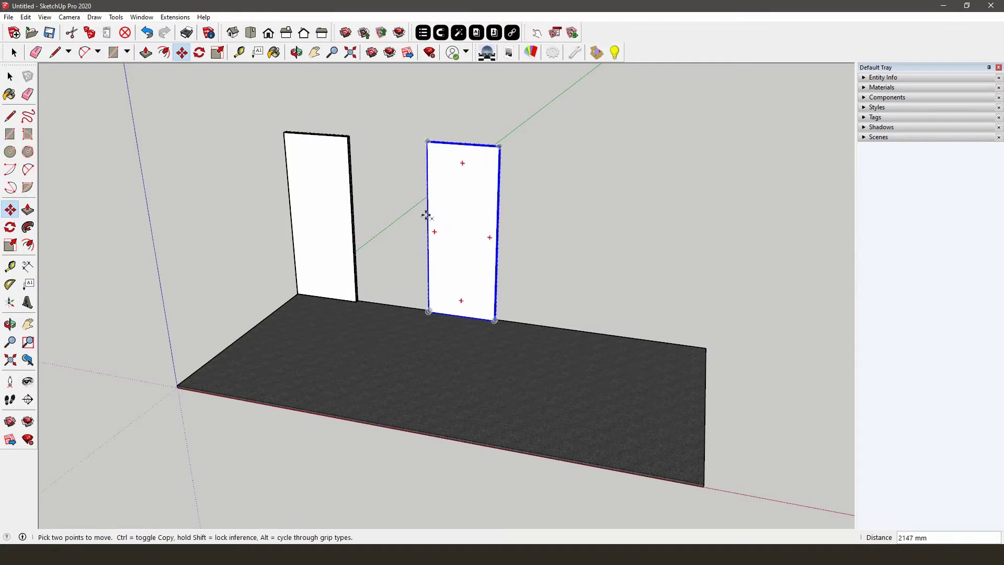
middle_click_drag(459, 239, 458, 130)
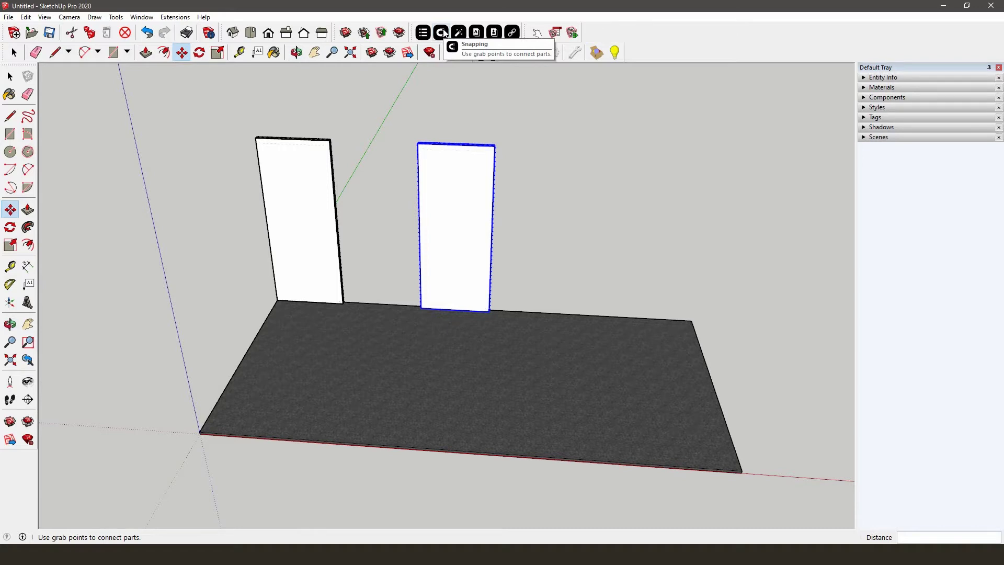
- Pick matching connection points on the two panels' top edges
key("space")
middle_click_drag(343, 112, 415, 163)
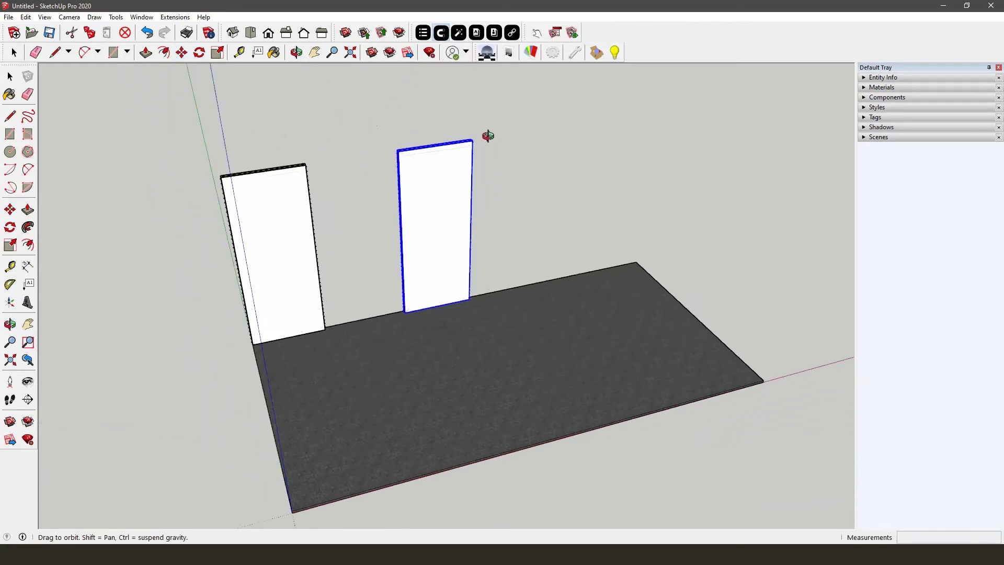
scroll(413, 163, "up", 2)
scroll(383, 156, "up", 2)
scroll(384, 156, "up", 2)
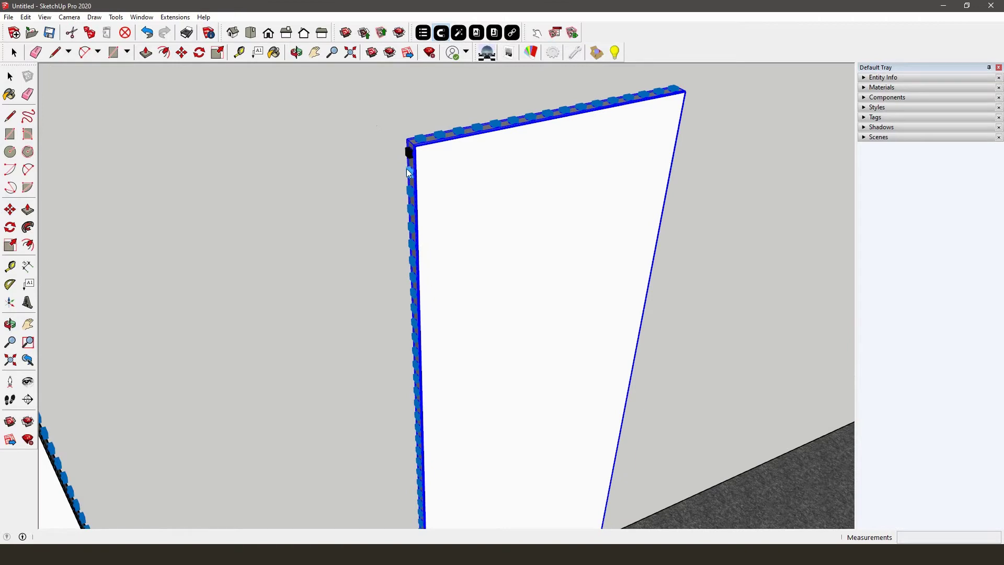
scroll(409, 171, "down", 1)
scroll(409, 170, "down", 2)
mouse_move(511, 198)
middle_mouse_down()
mouse_move(422, 219)
mouse_move(284, 220)
middle_mouse_up()
left_click(216, 115)
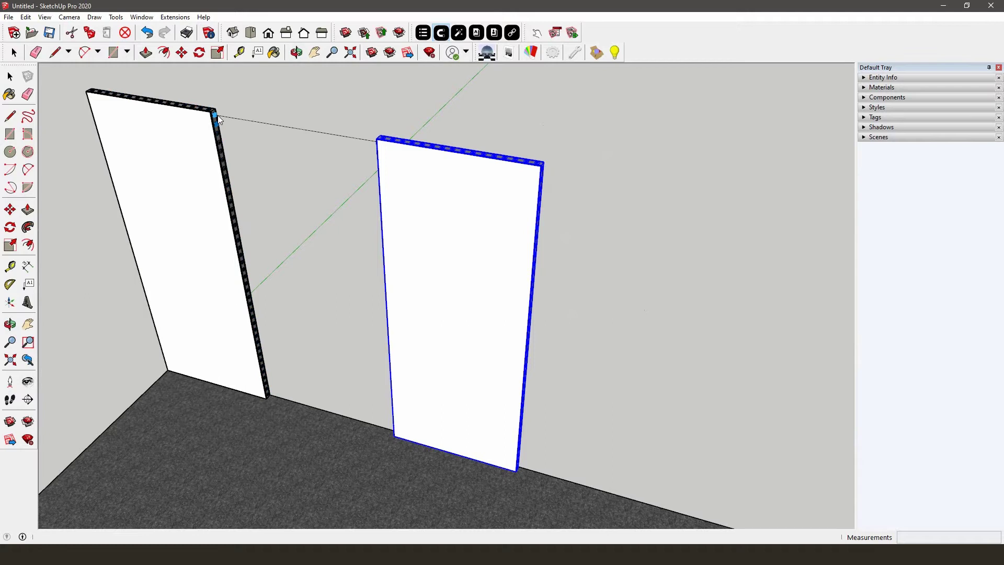
left_click(218, 124)
- Snap the right panel flush against the left one and clear the selection
key("ctrl+z")
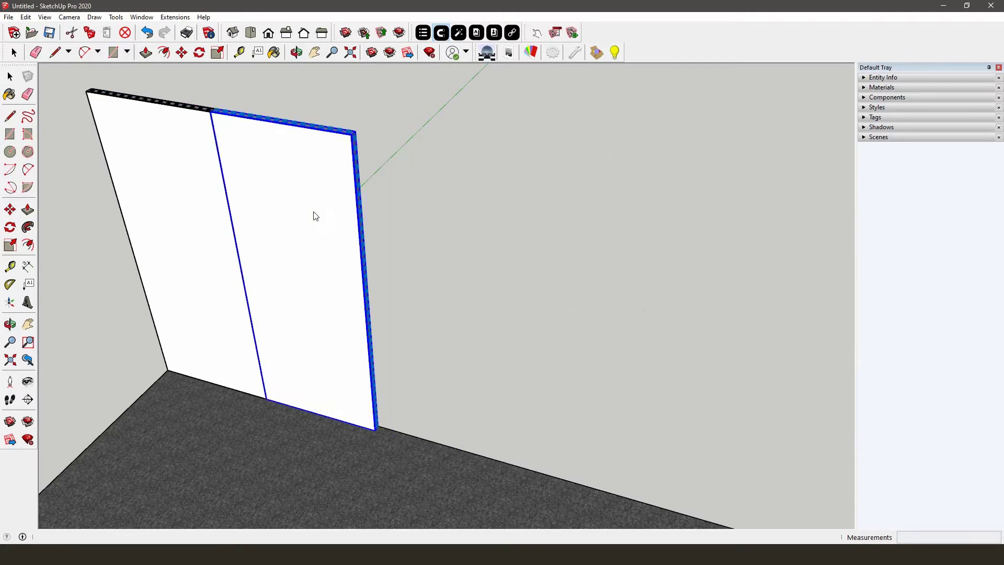
scroll(350, 203, "down", 2)
scroll(357, 195, "down", 1)
key("space")
mouse_move(402, 261)
middle_mouse_down()
mouse_move(406, 220)
mouse_move(430, 200)
middle_mouse_up()
left_click(418, 233)
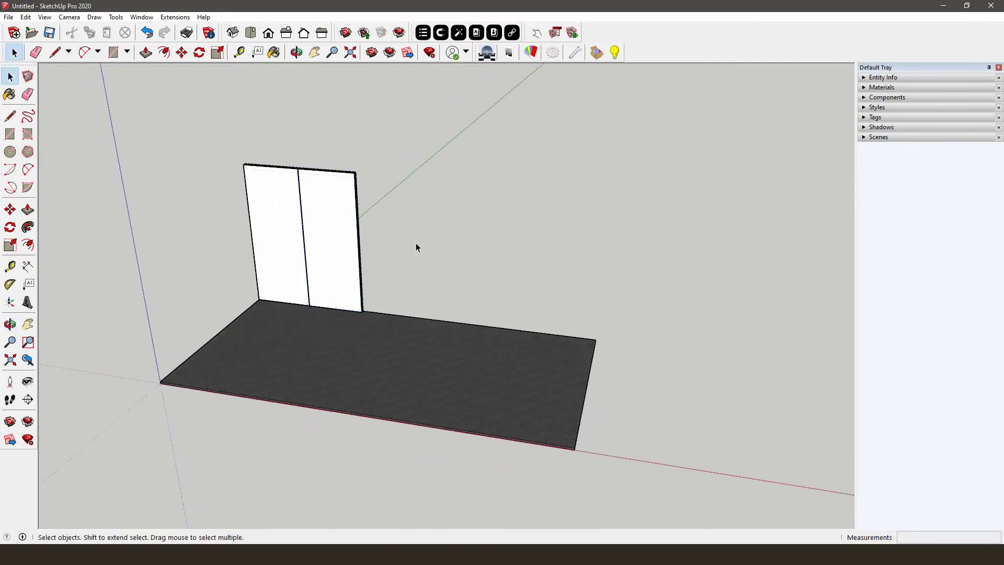
scroll(373, 292, "up", 1)
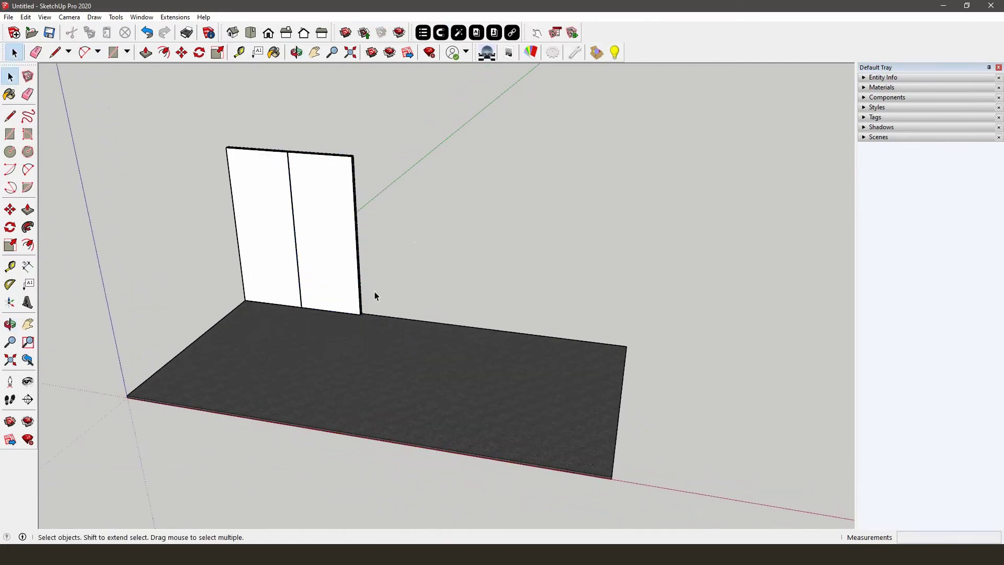
- Download the T-corner A1 post from the Aluvision Corners catalog into the model
left_click(476, 33)
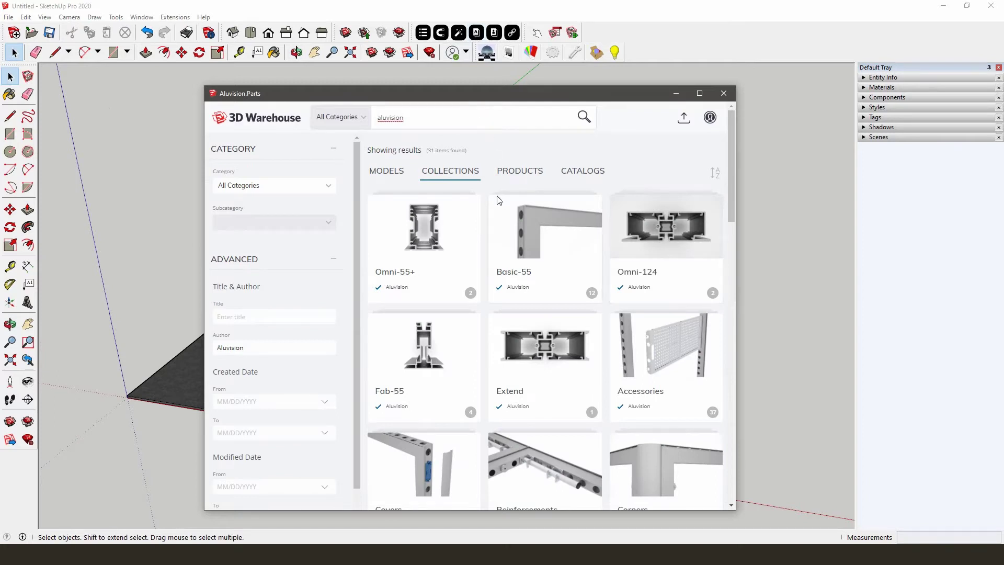
scroll(502, 221, "down", 2)
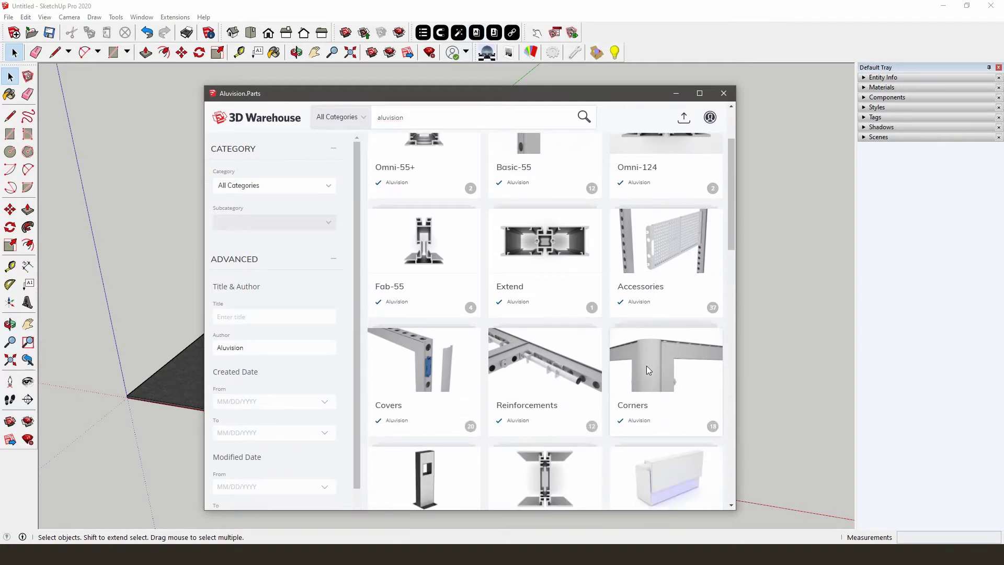
left_click(646, 366)
scroll(640, 357, "down", 2)
scroll(638, 354, "down", 2)
scroll(638, 354, "down", 2)
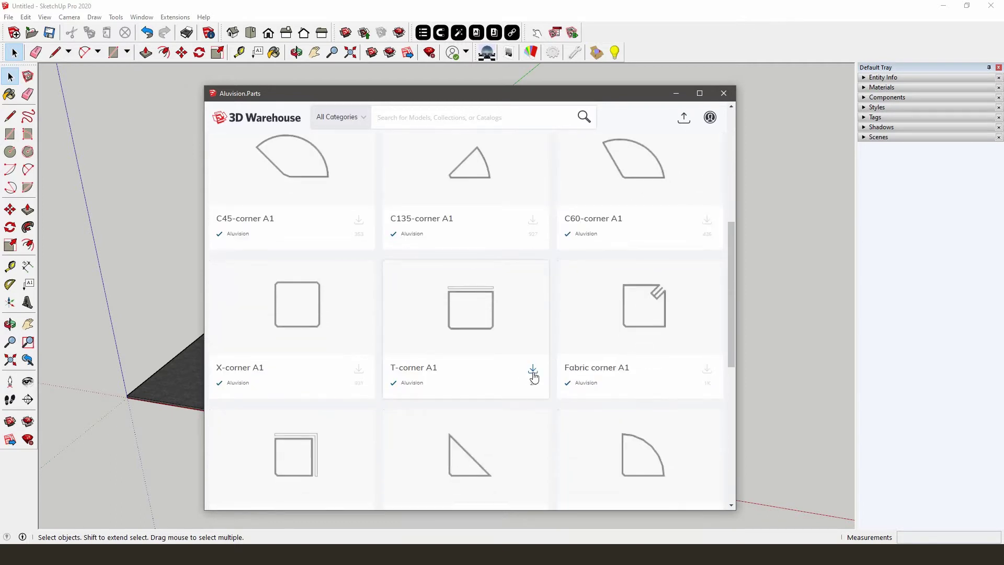
left_click(533, 372)
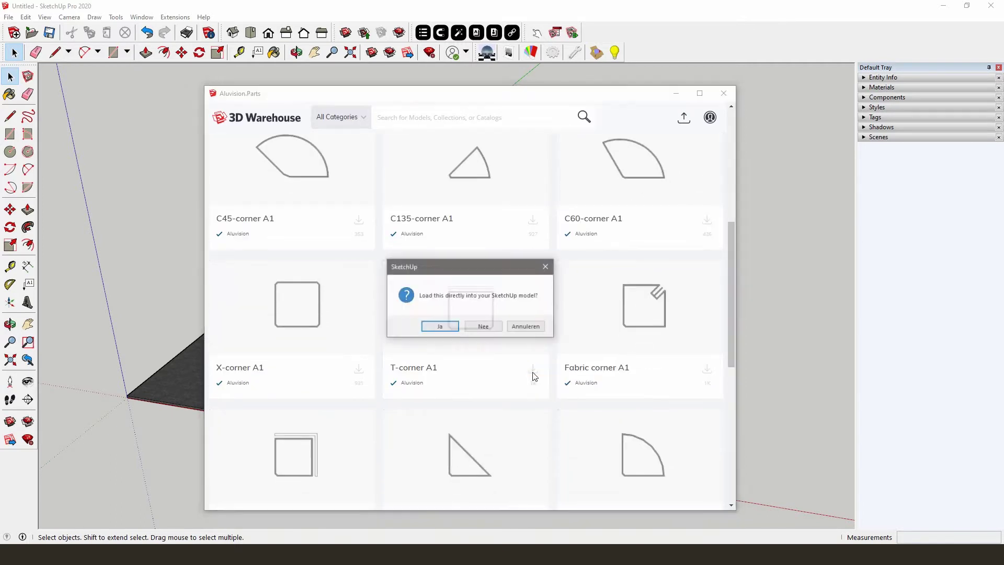
left_click(449, 328)
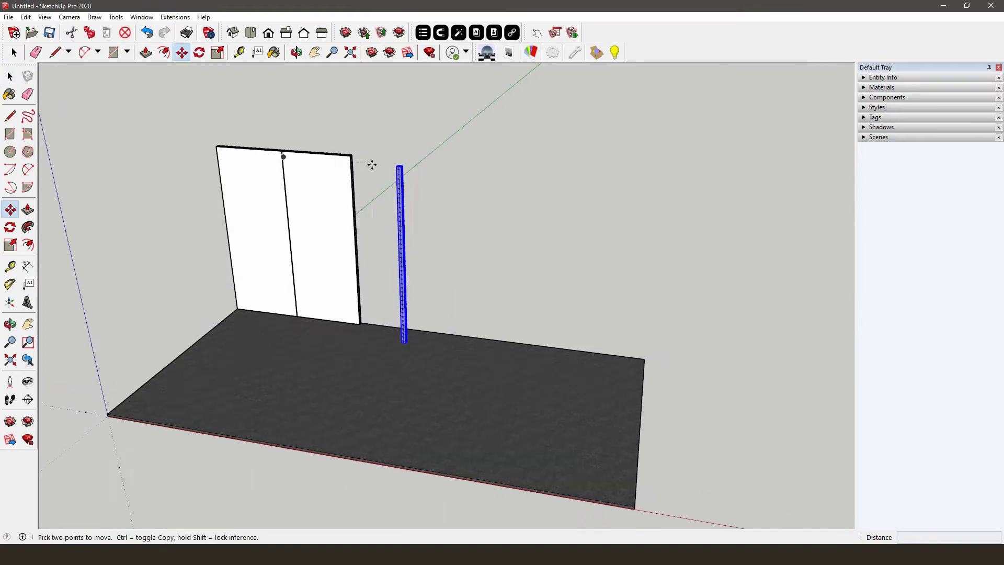
- Set the corner post's Aluvibond option to None in Component Options and apply
scroll(369, 162, "up", 2)
scroll(368, 162, "up", 2)
scroll(362, 157, "up", 2)
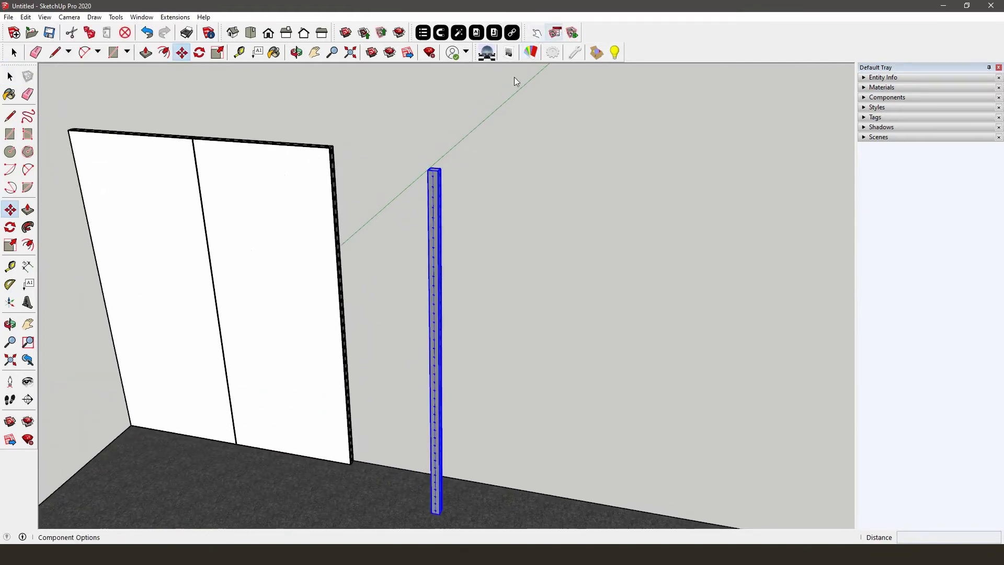
scroll(448, 211, "up", 1)
scroll(425, 230, "up", 2)
scroll(428, 223, "up", 2)
scroll(428, 223, "up", 2)
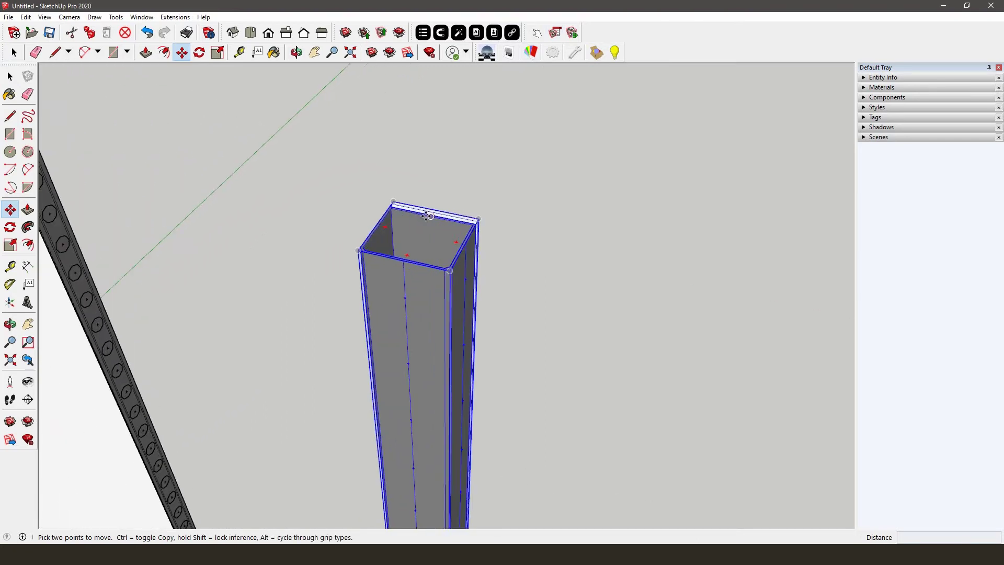
scroll(428, 223, "up", 2)
left_click(555, 33)
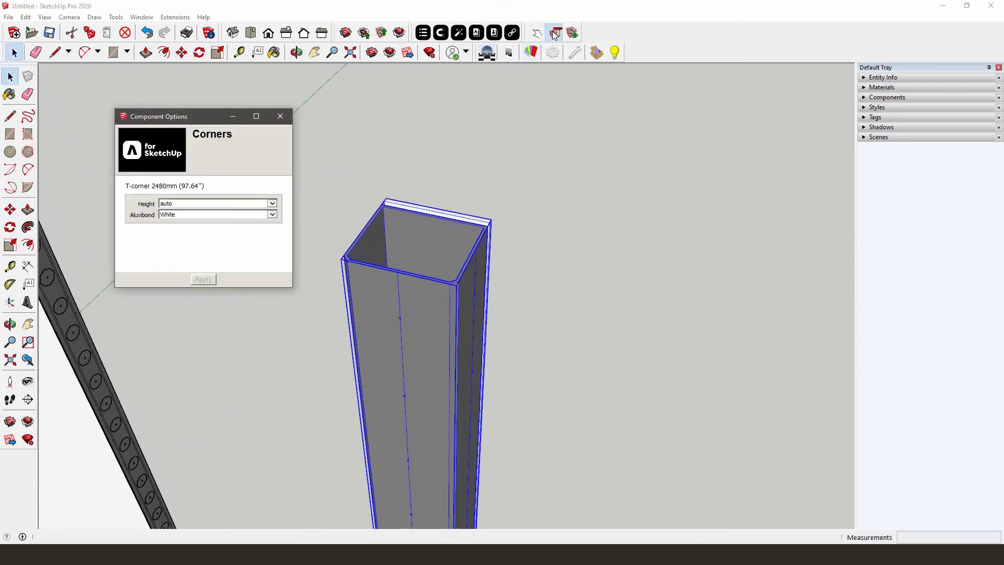
left_click(271, 214)
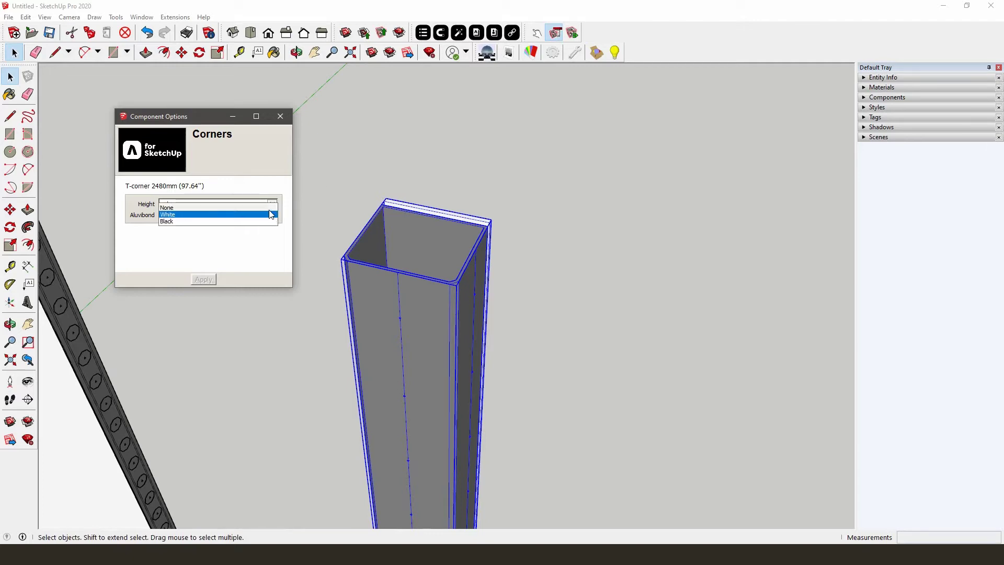
left_click(271, 212)
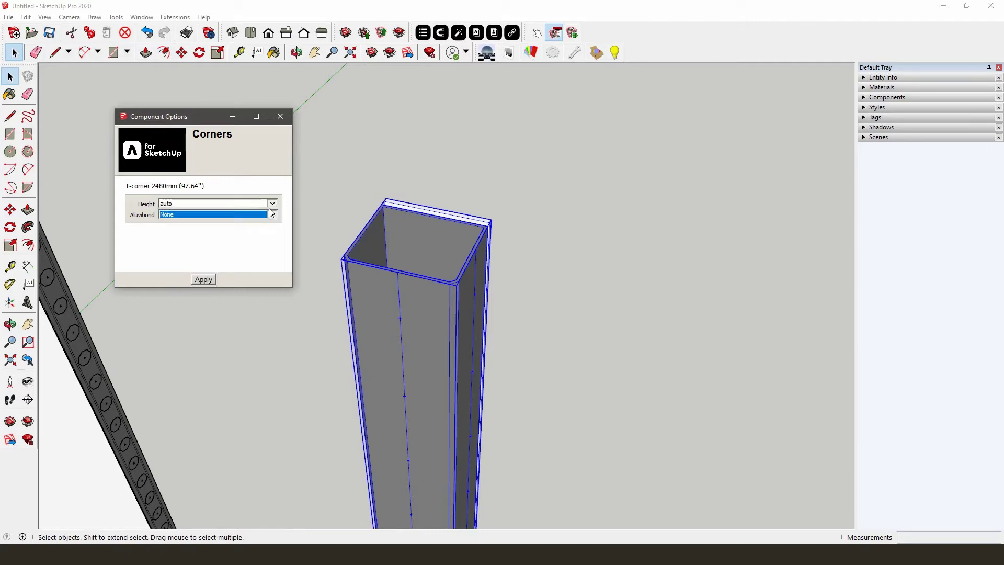
left_click(212, 279)
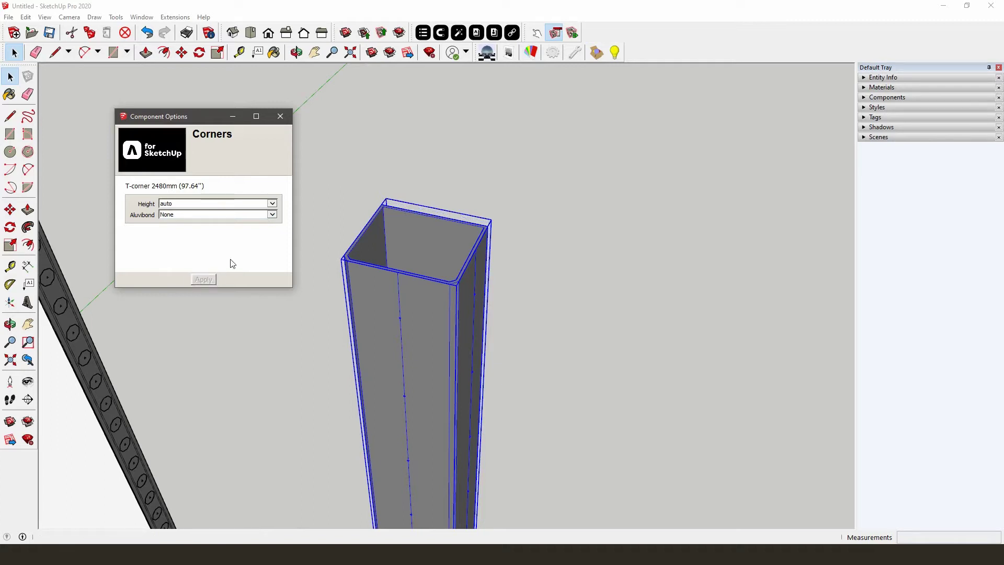
left_click(280, 117)
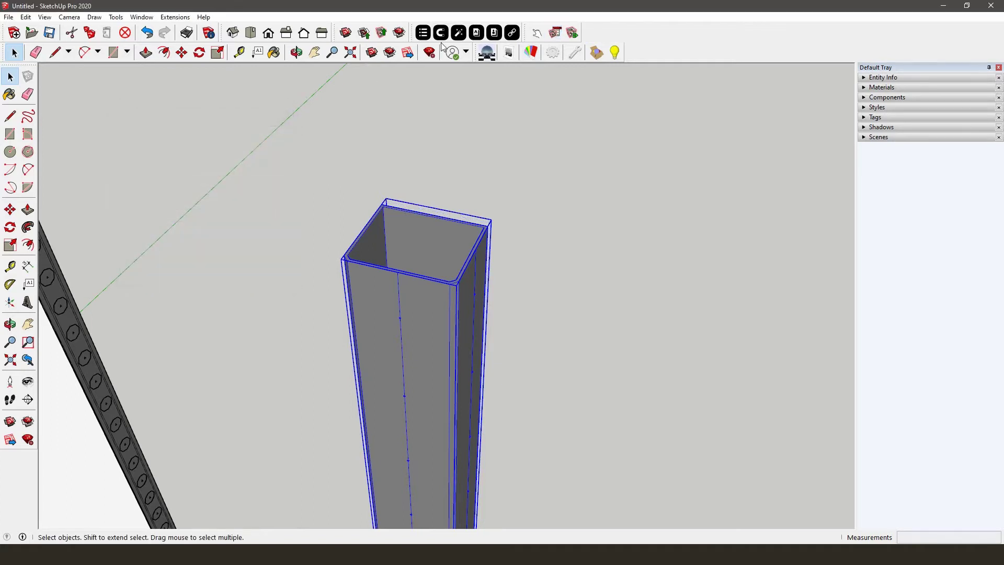
- Snap the corner post onto the wall's right edge
scroll(500, 147, "down", 4)
mouse_move(459, 172)
middle_mouse_down()
mouse_move(564, 204)
mouse_move(729, 205)
mouse_move(503, 224)
mouse_move(410, 129)
middle_mouse_up()
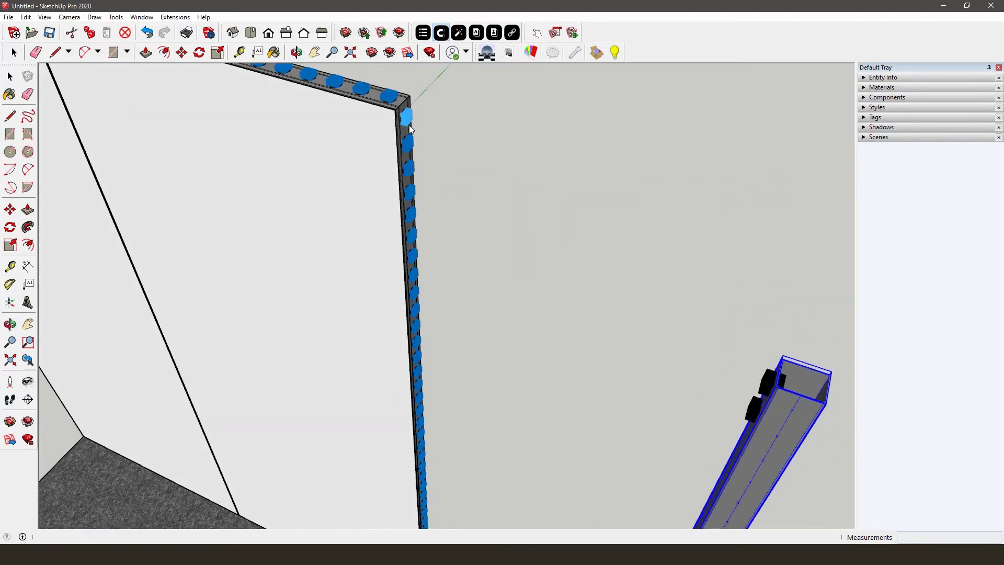
left_click(410, 129)
left_click(410, 144)
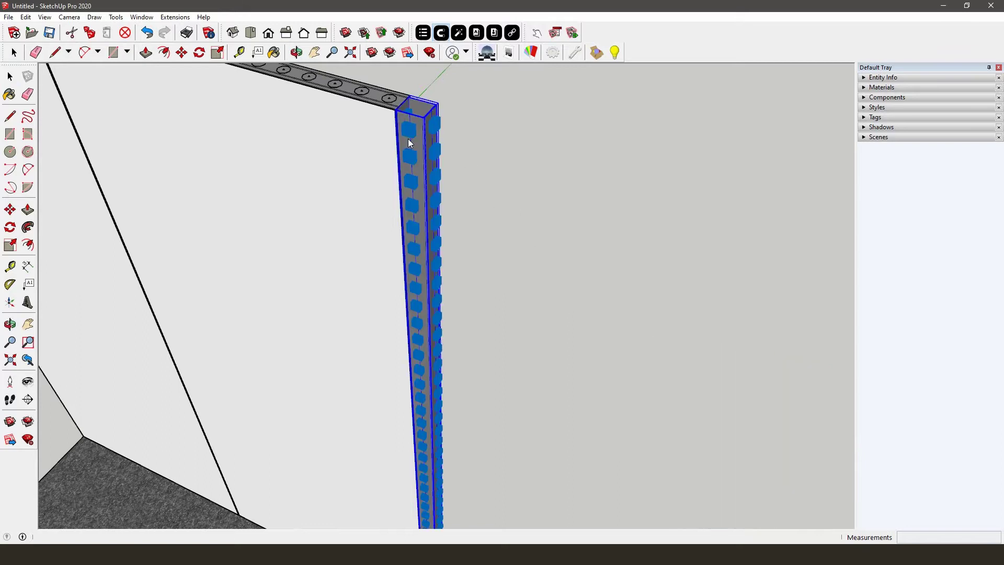
scroll(411, 143, "down", 1)
scroll(432, 168, "down", 2)
- Select the right wall panel and start moving it from a base point
key("space")
scroll(418, 183, "down", 2)
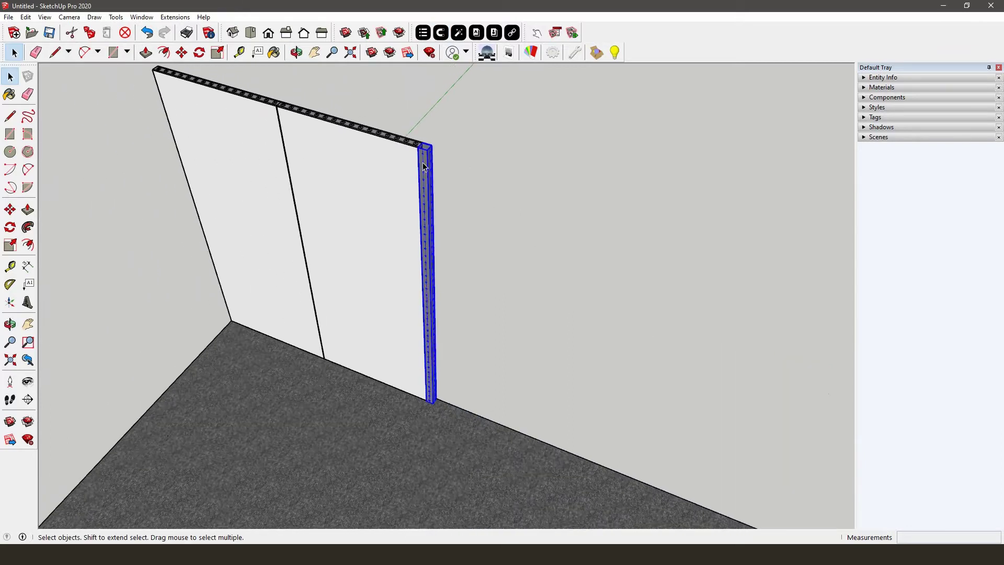
scroll(416, 197, "down", 2)
mouse_move(416, 197)
middle_mouse_down()
mouse_move(448, 148)
mouse_move(473, 166)
mouse_move(362, 174)
middle_mouse_up()
left_click(365, 177)
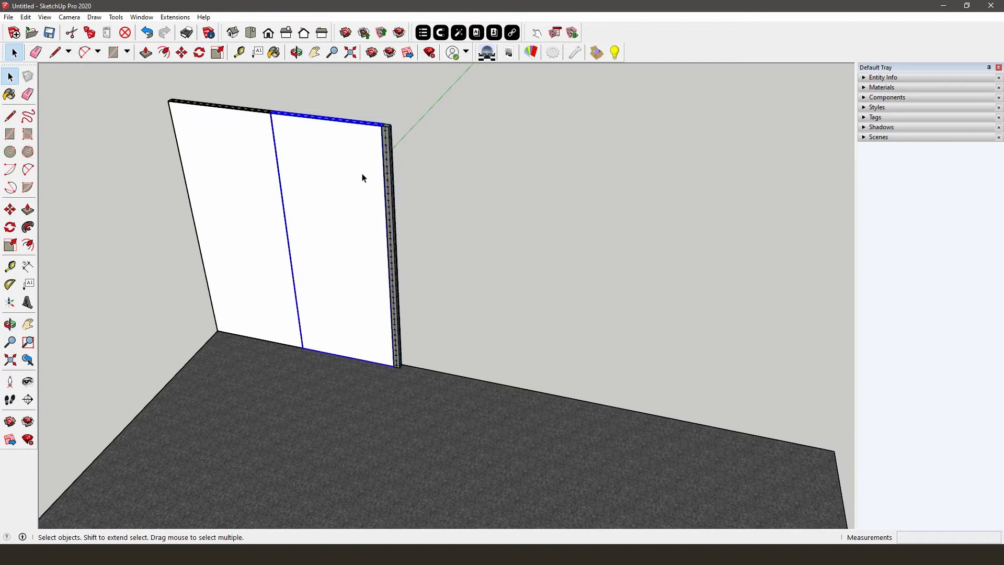
left_click(10, 210)
left_click(324, 341)
- Copy the panel in front of the wall and snap it against the wall's corner
key("ctrl")
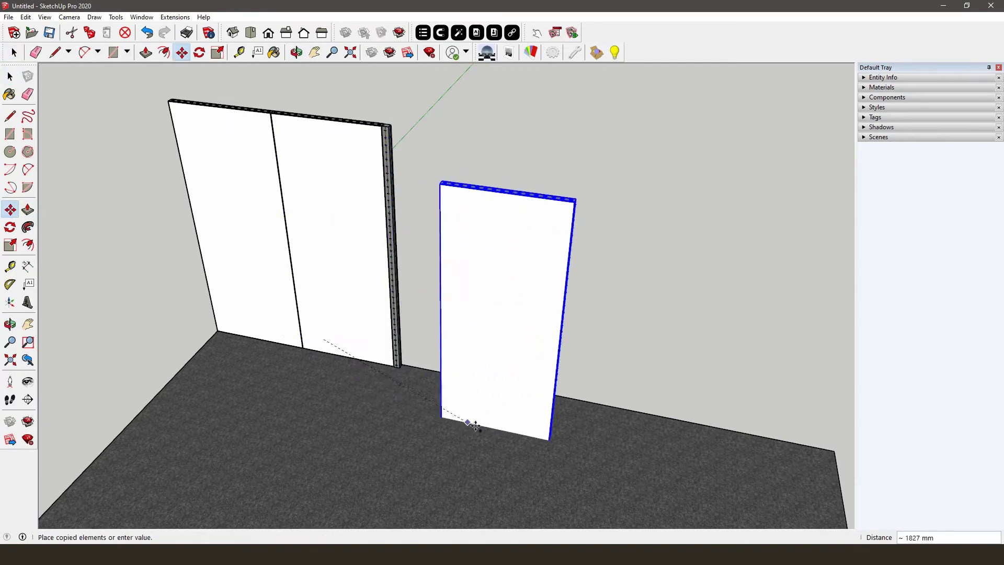
left_click(521, 428)
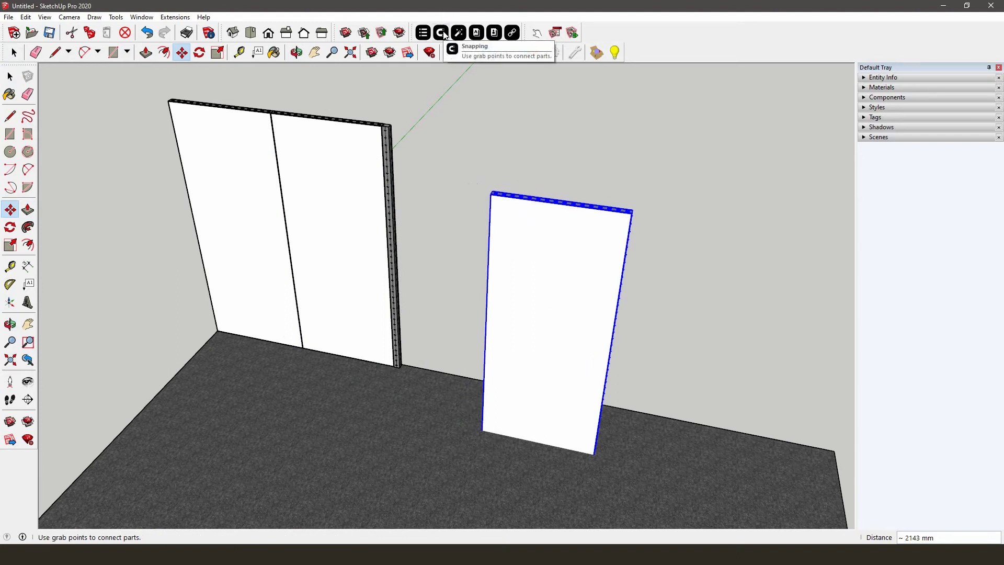
key("space")
mouse_move(617, 141)
middle_mouse_down()
mouse_move(540, 146)
mouse_move(553, 207)
middle_mouse_up()
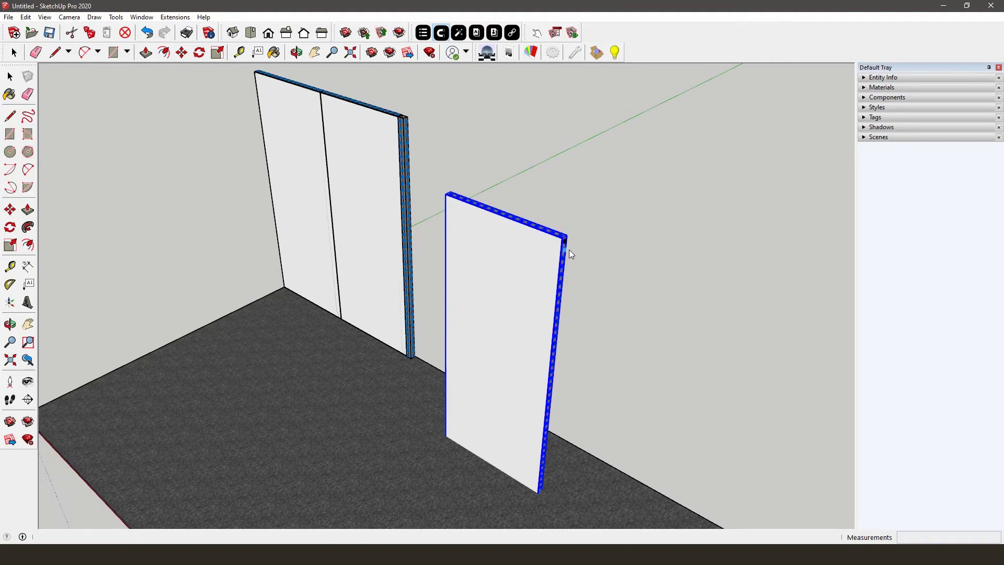
left_click(421, 129)
key("space")
mouse_move(386, 152)
middle_mouse_down()
mouse_move(468, 162)
mouse_move(450, 161)
middle_mouse_up()
- Copy the corner post to the right of the new frame
left_click(406, 152)
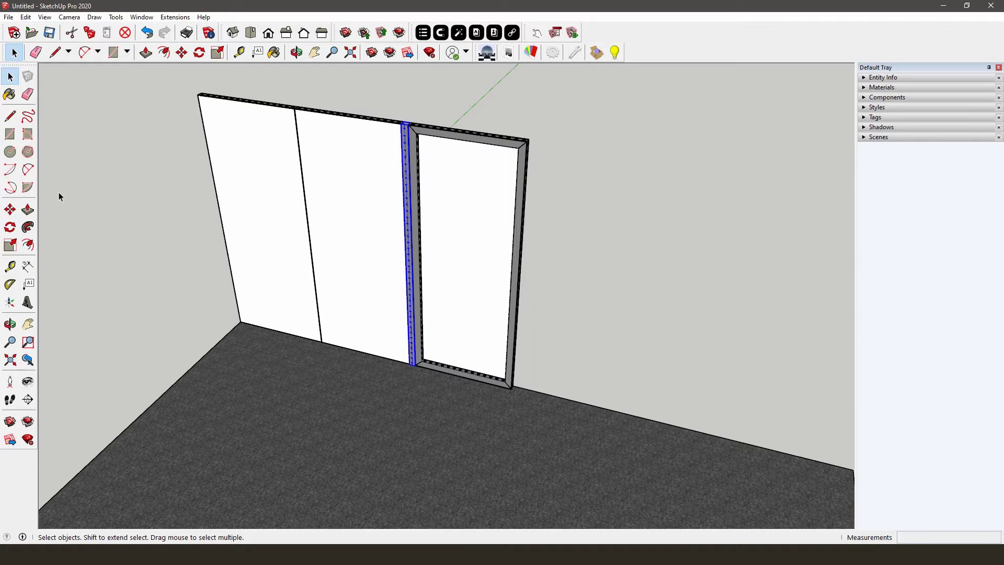
left_click(10, 210)
key("ctrl")
left_click(408, 395)
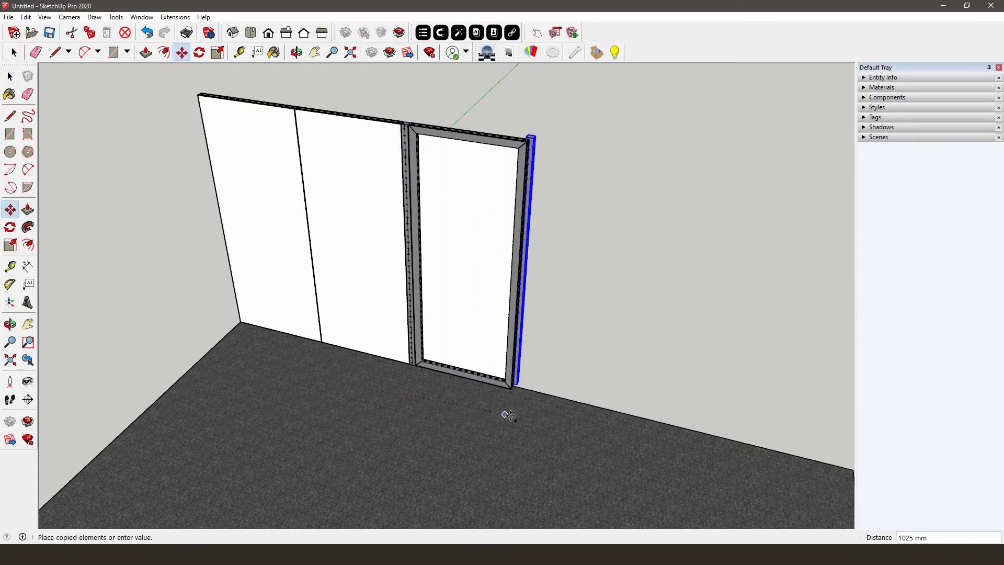
left_click(571, 437)
mouse_move(387, 254)
middle_mouse_down()
mouse_move(441, 269)
mouse_move(500, 161)
mouse_move(578, 84)
middle_mouse_up()
- Snap the copied post to the frame's right upright, then clear the selection
scroll(578, 84, "up", 2)
scroll(581, 103, "up", 3)
scroll(581, 102, "up", 3)
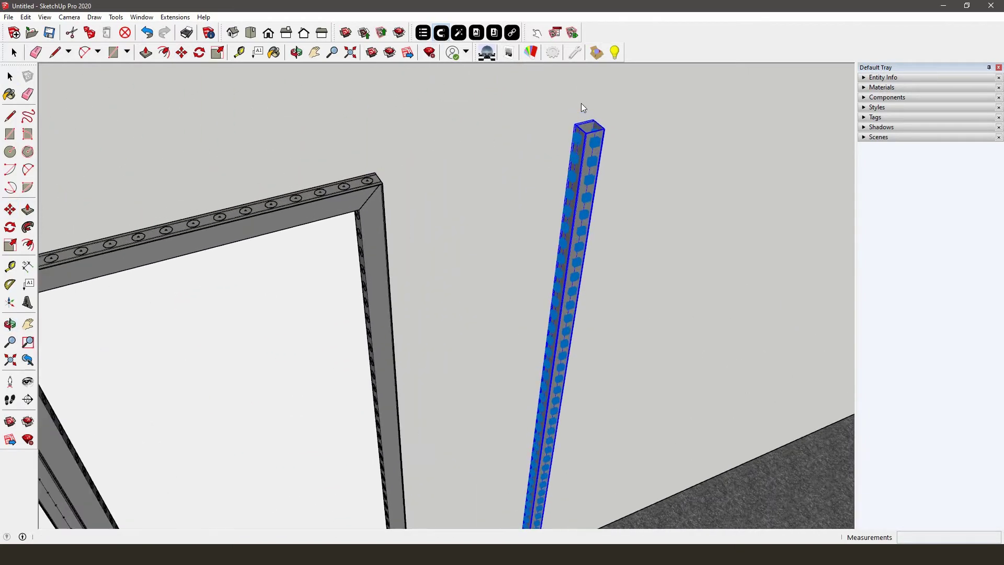
left_click(584, 140)
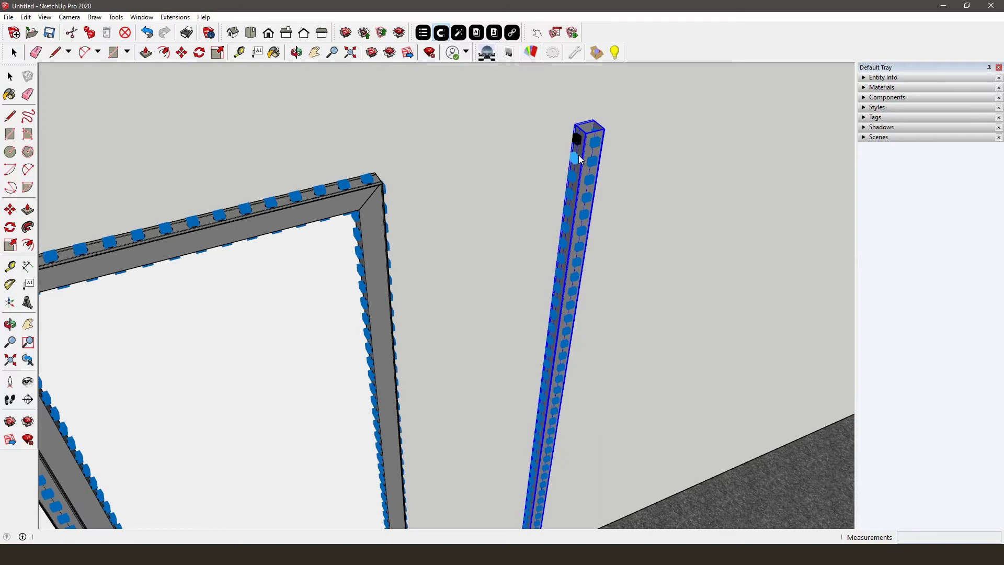
middle_click_drag(611, 173, 287, 152)
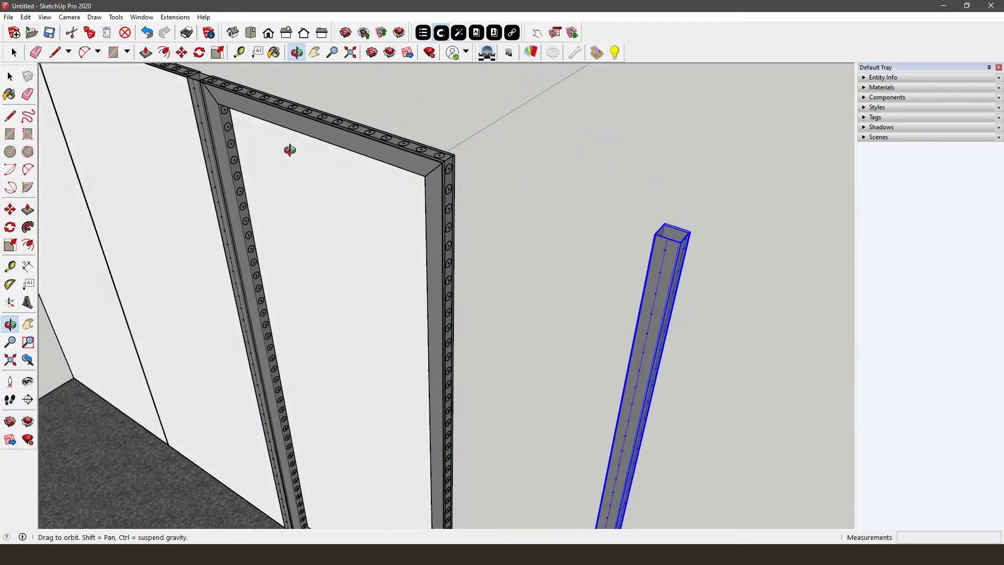
left_click(453, 186)
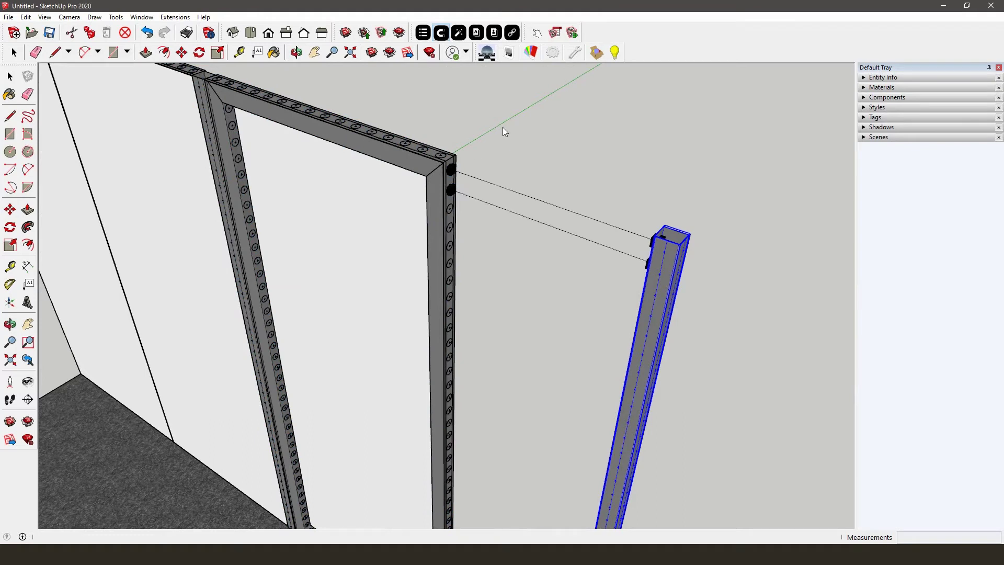
key("Return")
scroll(503, 131, "down", 3)
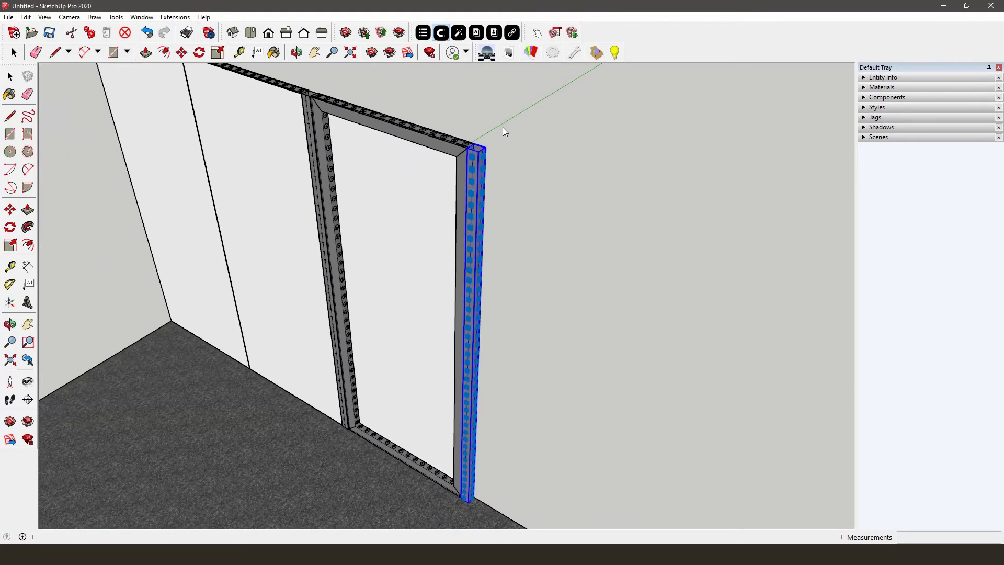
key("space")
scroll(452, 160, "down", 2)
middle_click_drag(452, 160, 521, 154)
left_click(521, 155)
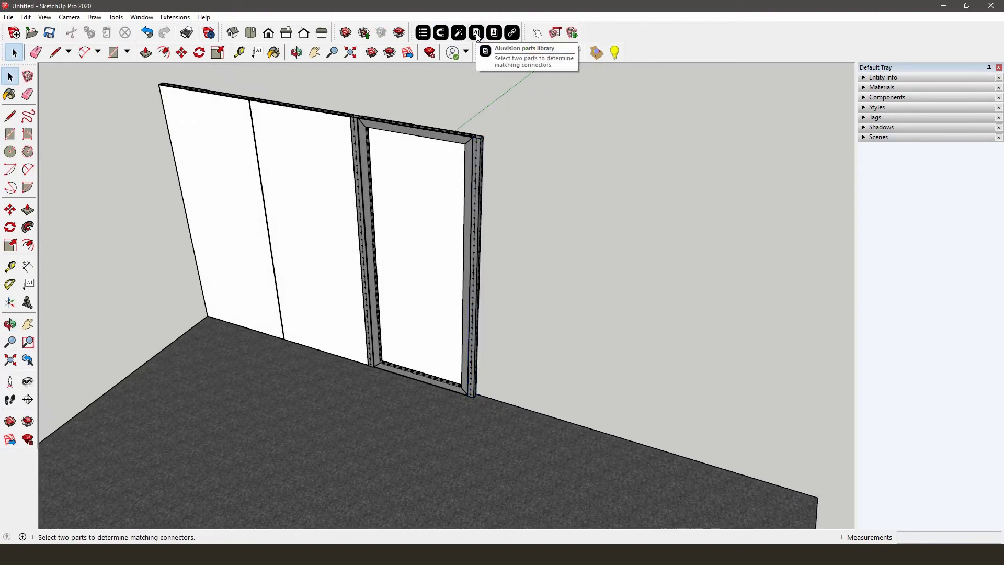
- Go to the Omni-55 collection in the Aluvision parts library
left_click(477, 35)
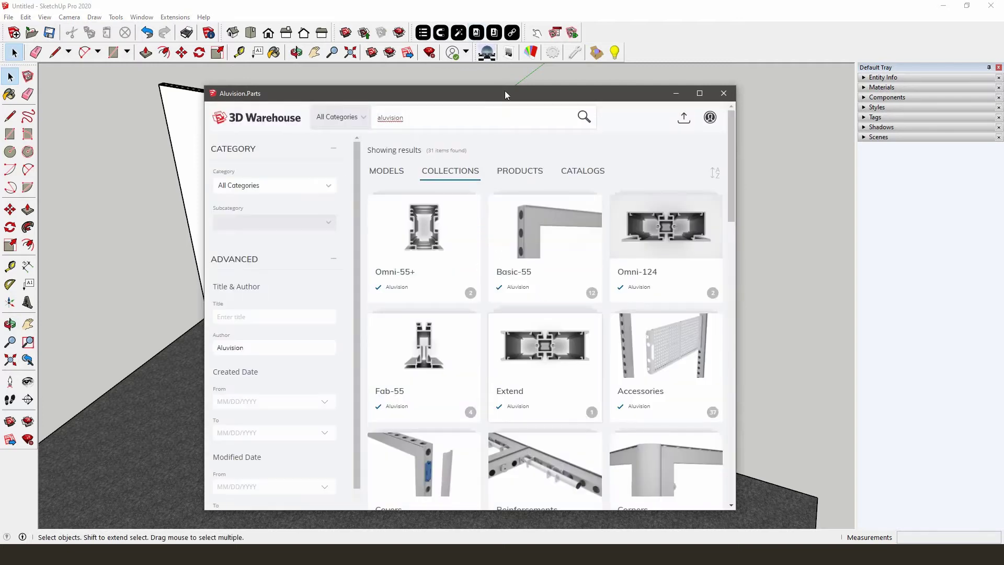
scroll(536, 243, "down", 2)
scroll(536, 243, "down", 3)
scroll(536, 243, "down", 2)
scroll(536, 243, "down", 2)
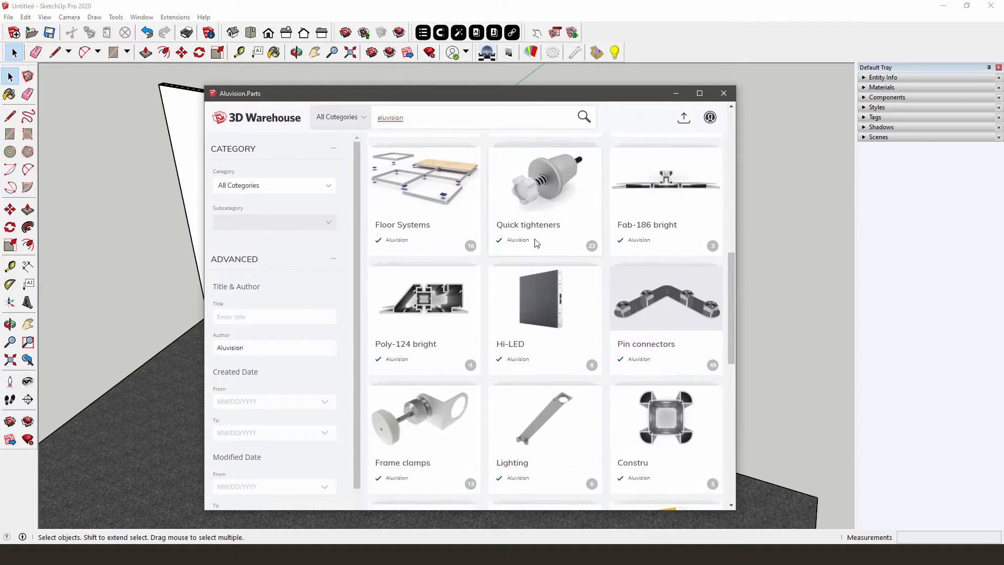
scroll(537, 282, "down", 2)
left_click(537, 325)
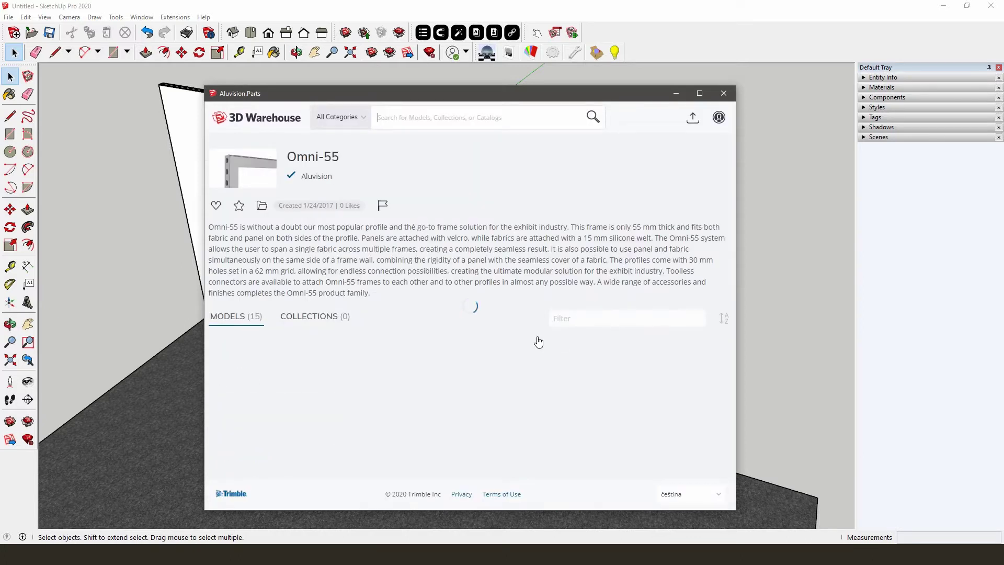
- Download Premium door A3 and load it directly into the model
scroll(539, 342, "down", 3)
scroll(539, 342, "down", 1)
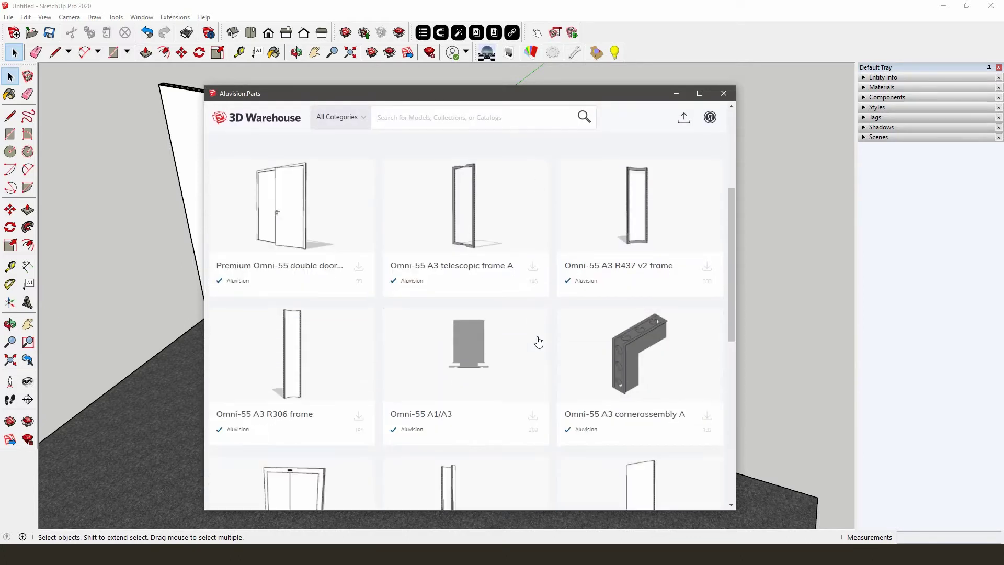
scroll(538, 342, "down", 3)
scroll(538, 342, "down", 3)
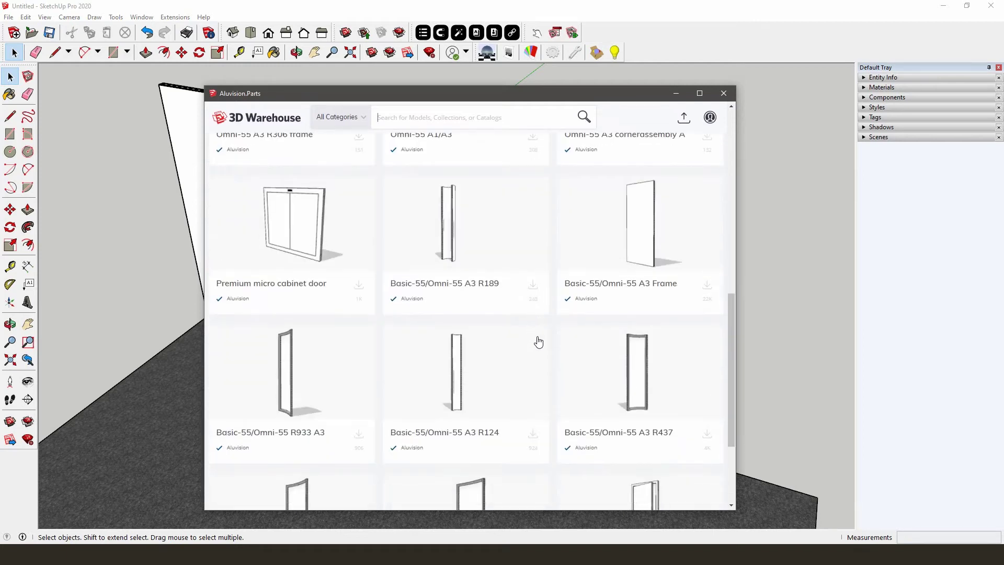
scroll(538, 343, "down", 3)
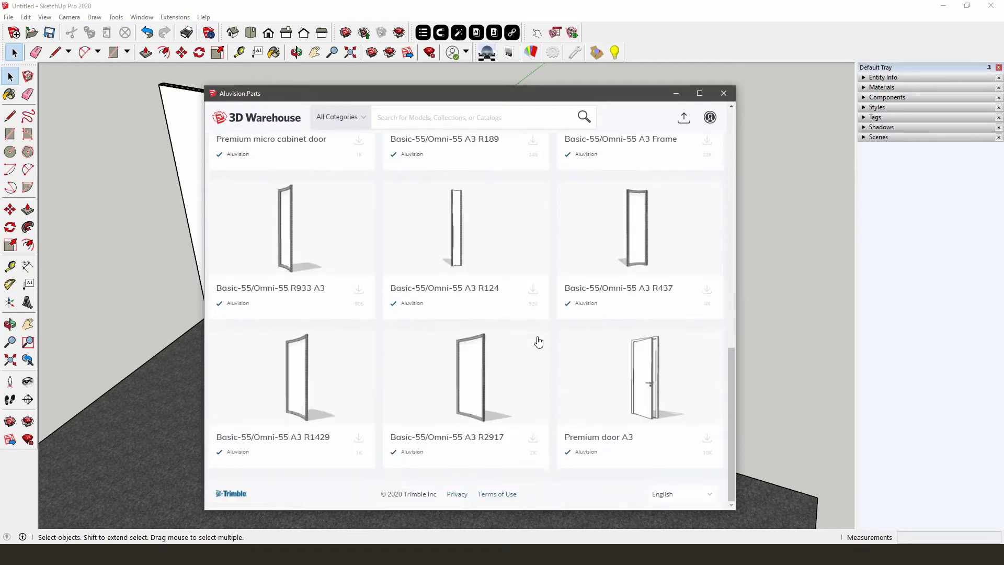
left_click(708, 439)
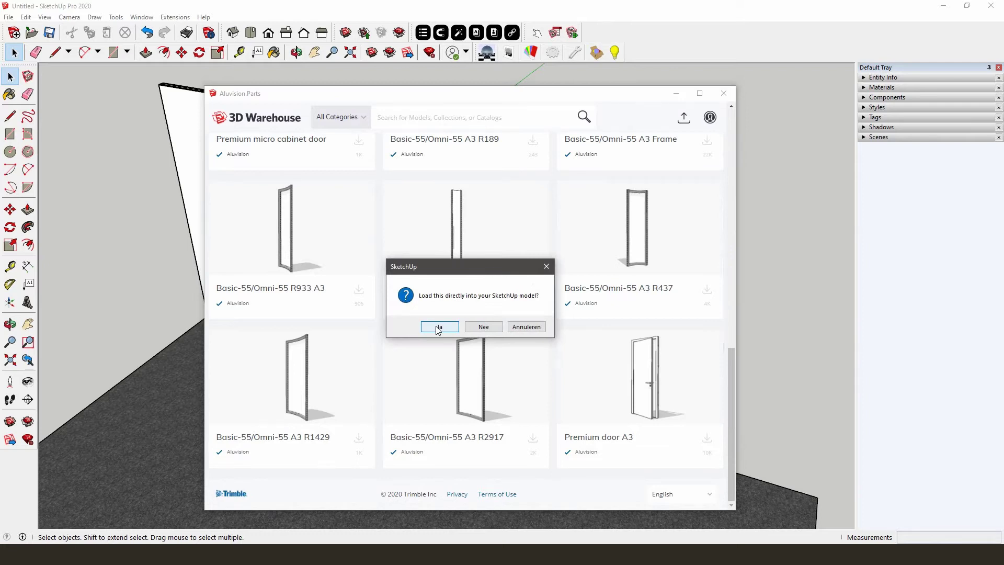
left_click(439, 326)
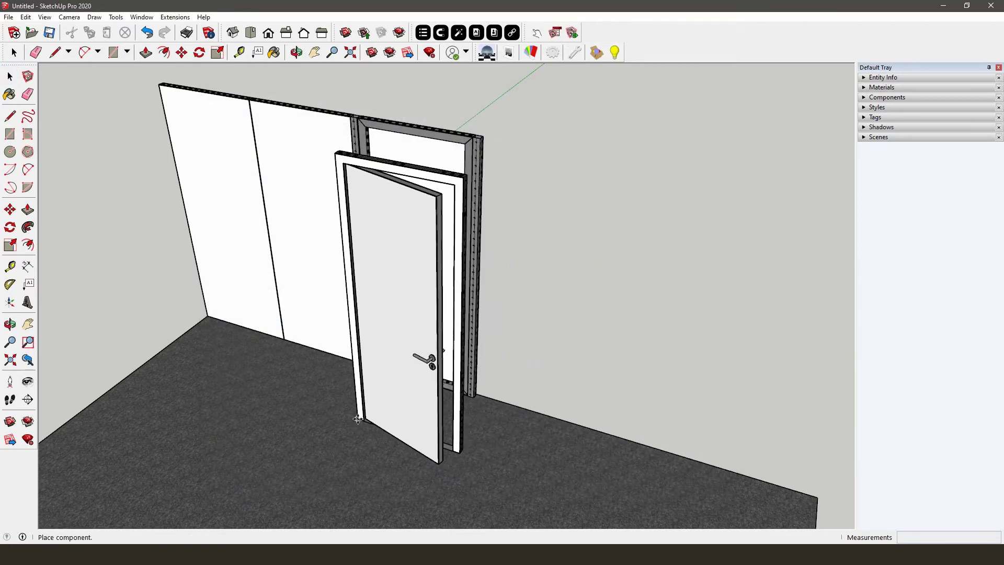
- Place the door by the frame and set back panel White, opening 30°, window Yes
left_click(358, 419)
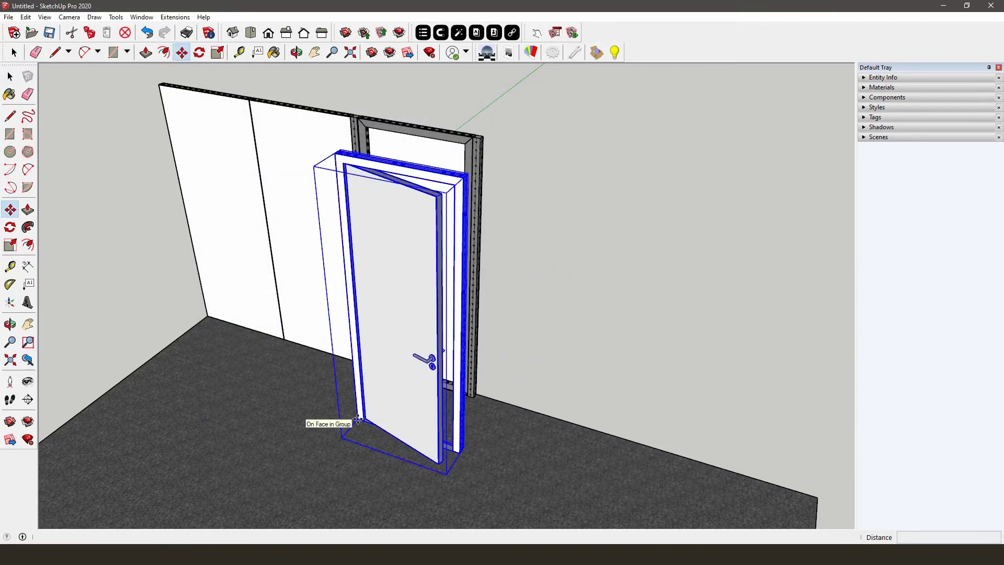
right_click(409, 275)
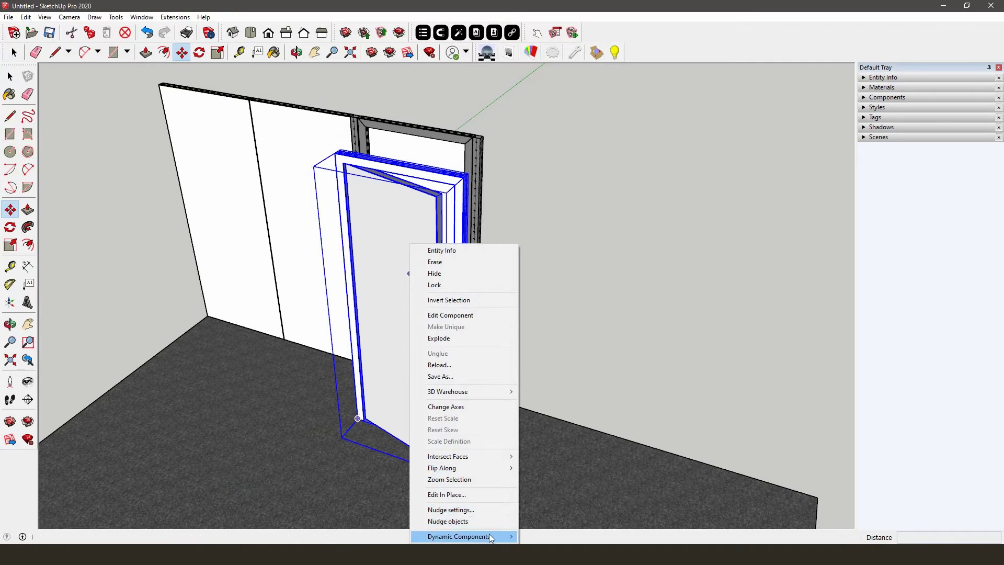
mouse_move(463, 537)
left_click(546, 499)
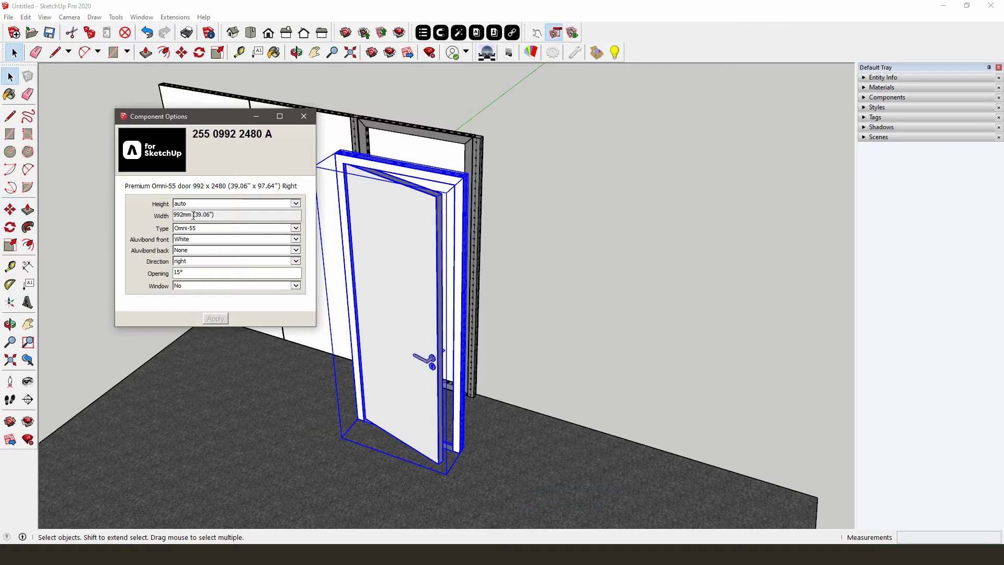
left_click(295, 251)
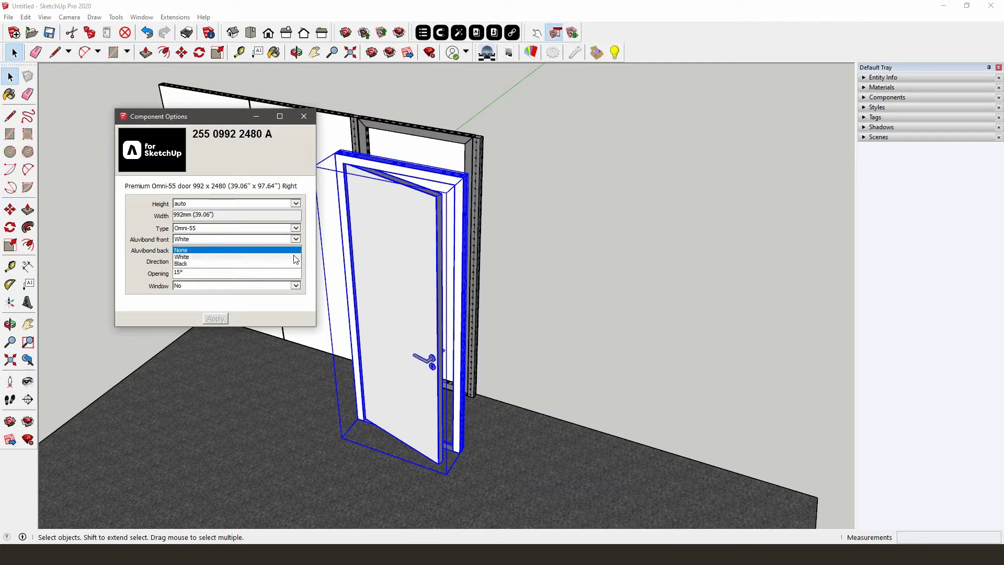
left_click(294, 257)
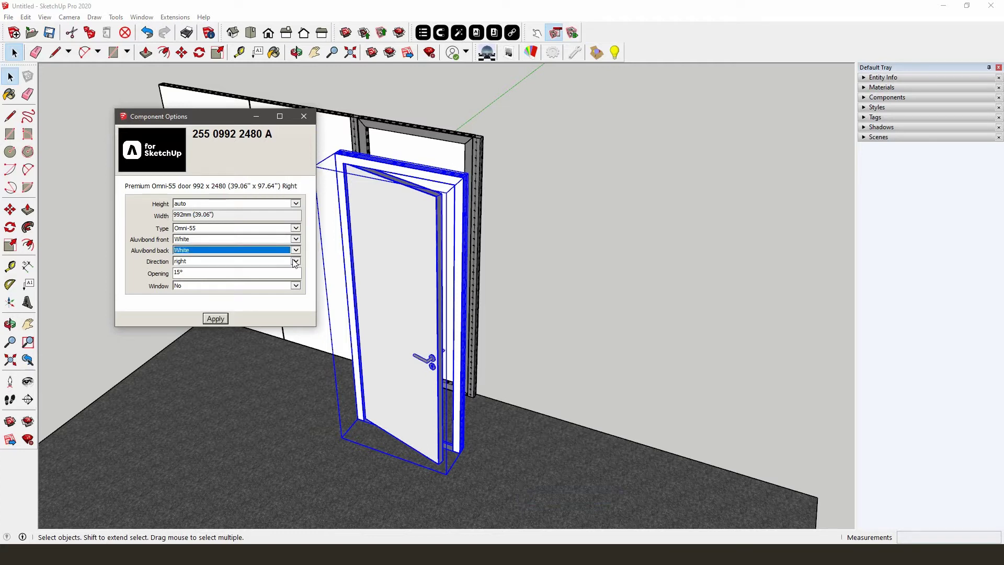
left_click(227, 274)
type("30")
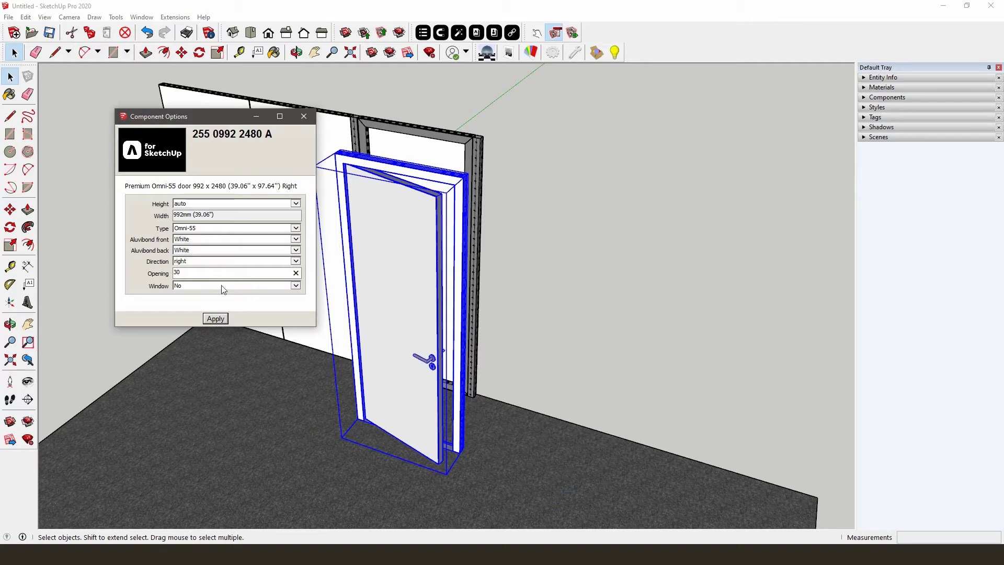
left_click(294, 286)
left_click(290, 292)
left_click(222, 320)
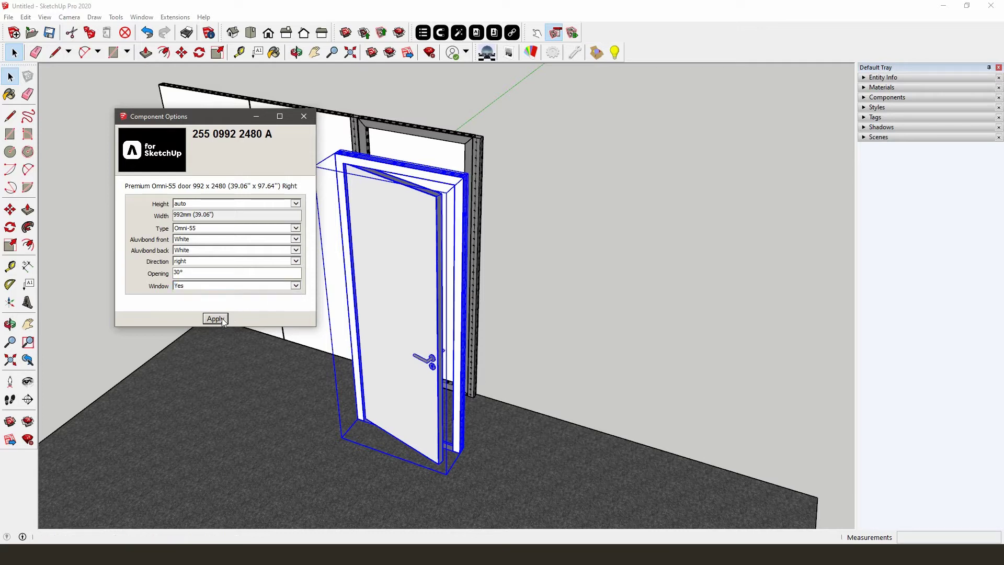
left_click(303, 117)
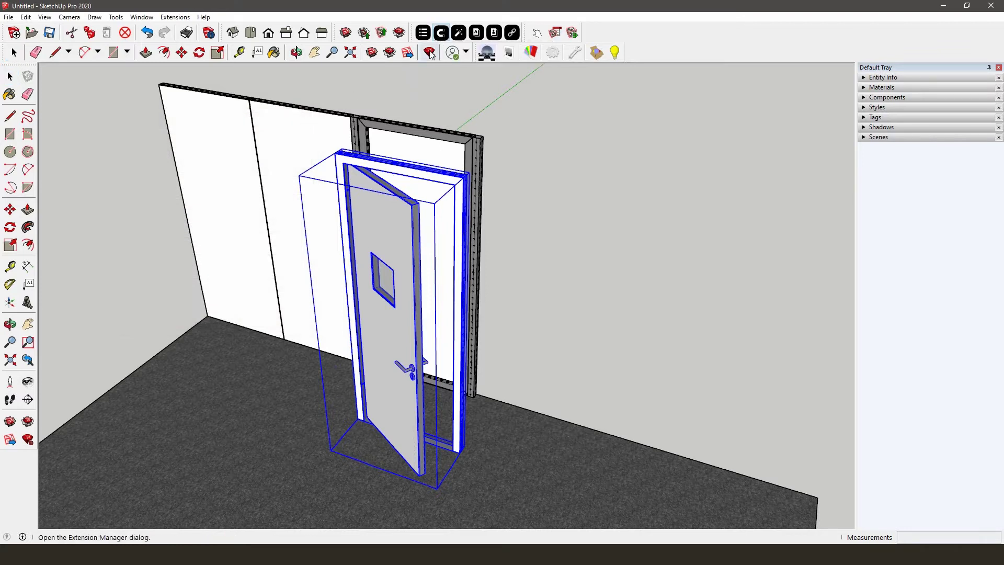
- Snap the door into the doorway frame at the frame's corner connection point
middle_click_drag(450, 220, 482, 190)
left_click(484, 199, "shift")
left_click(347, 176, "shift")
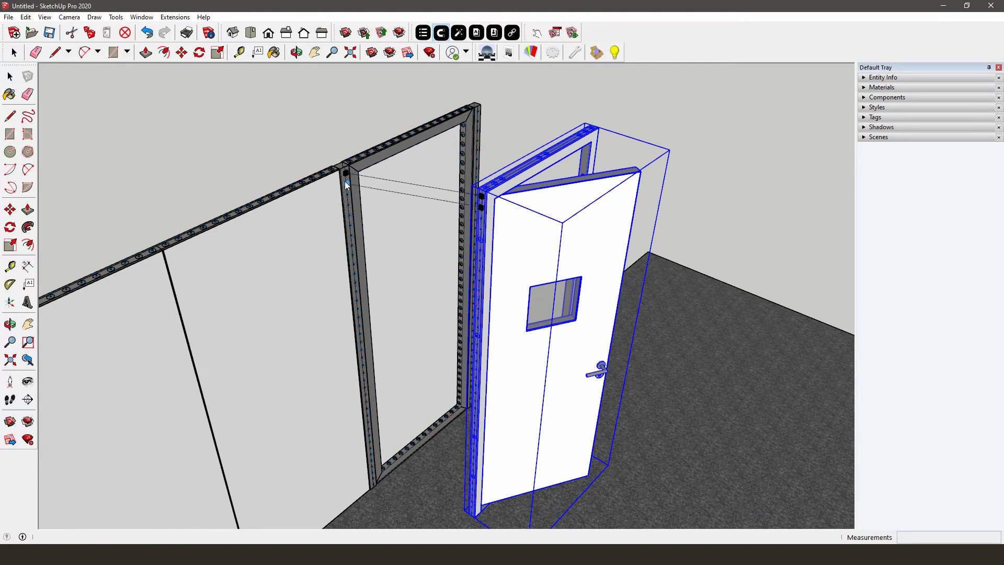
left_click(346, 182)
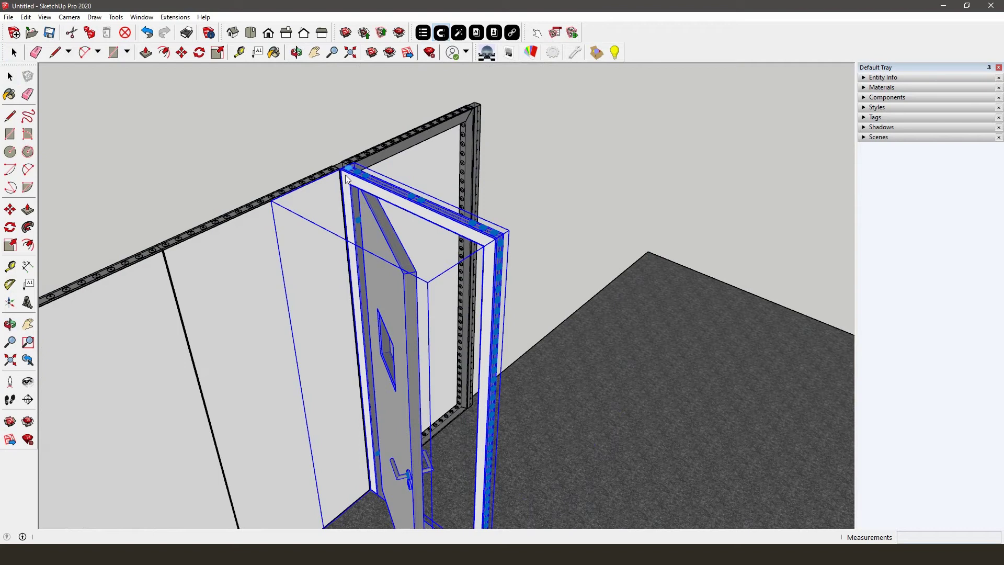
scroll(481, 243, "down", 2)
middle_click_drag(480, 240, 495, 256)
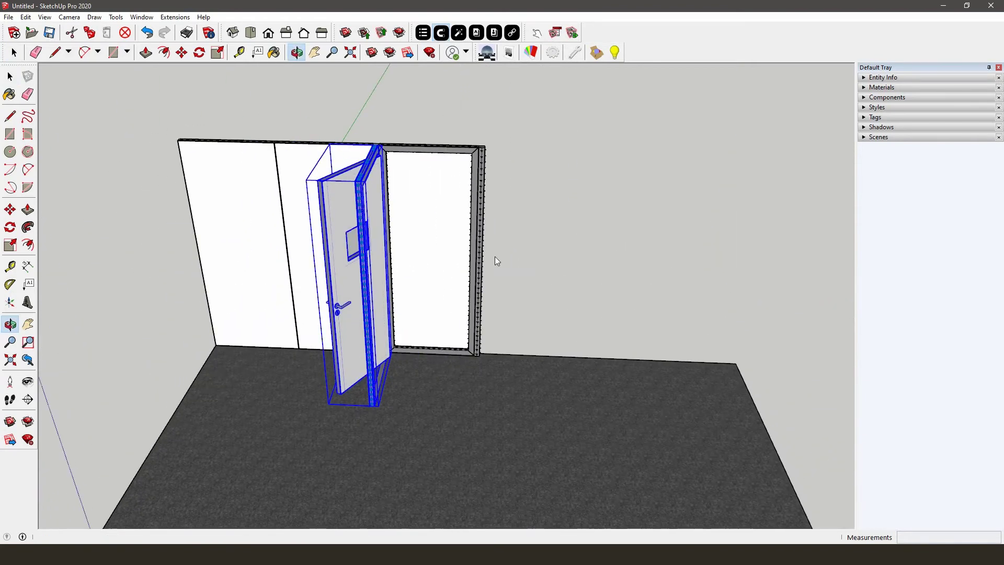
- Copy the doorway frame and paste the copy onto the floor to the right
key("space")
left_click(455, 236)
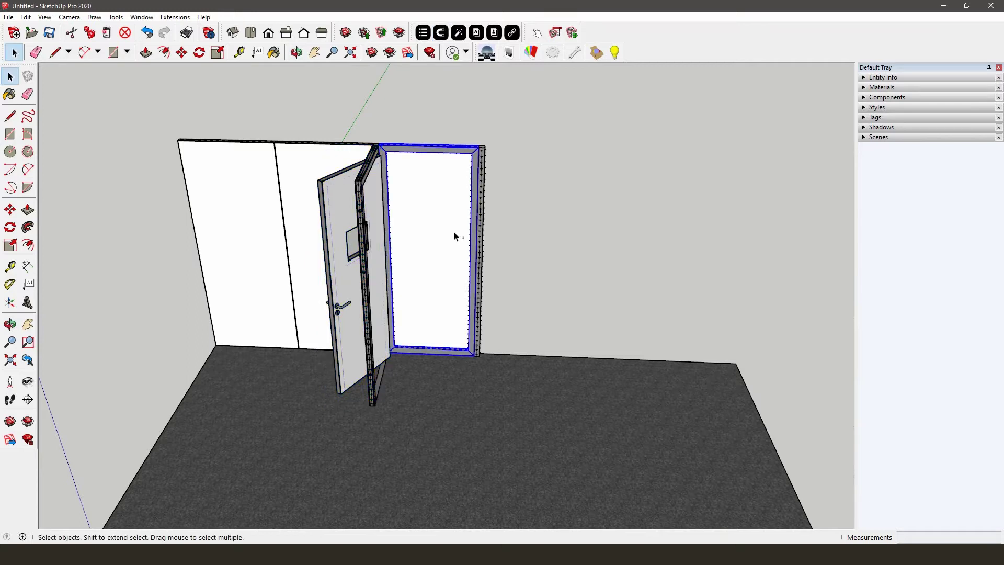
key("ctrl+c")
key("ctrl+v")
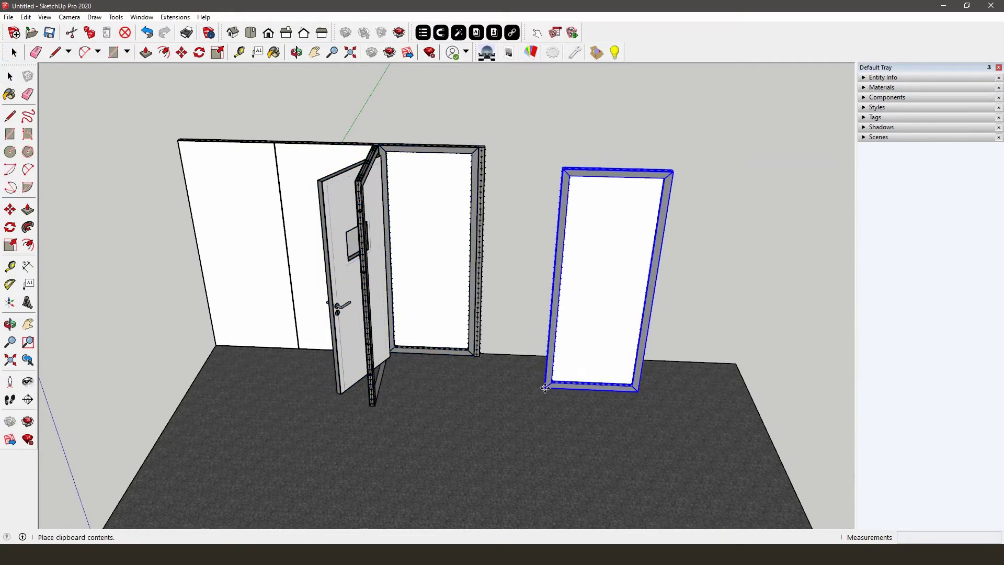
left_click(544, 387)
key("m")
middle_click_drag(545, 372, 531, 81)
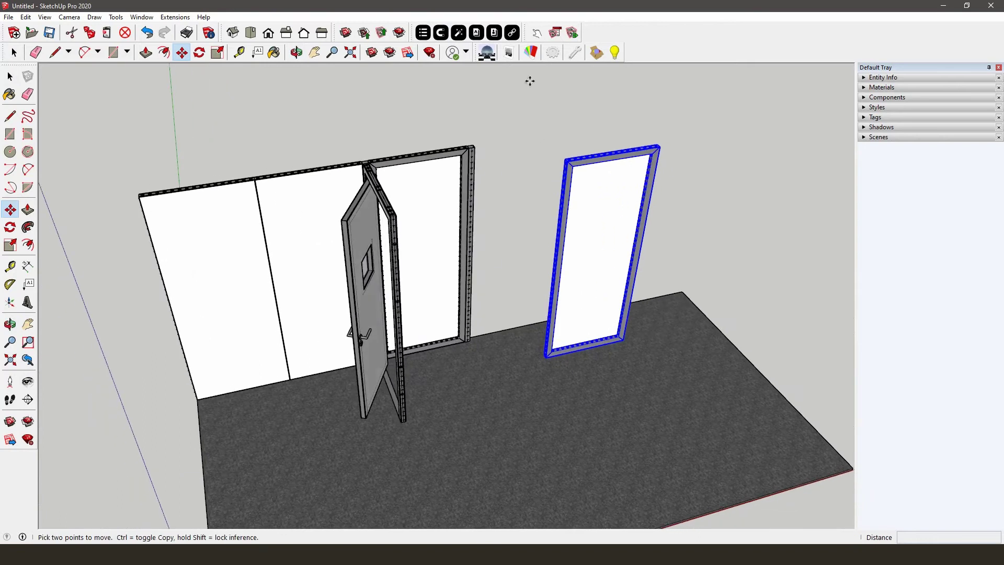
- Join the copied frame at a right angle to the doorway frame's right corner
left_click(441, 33)
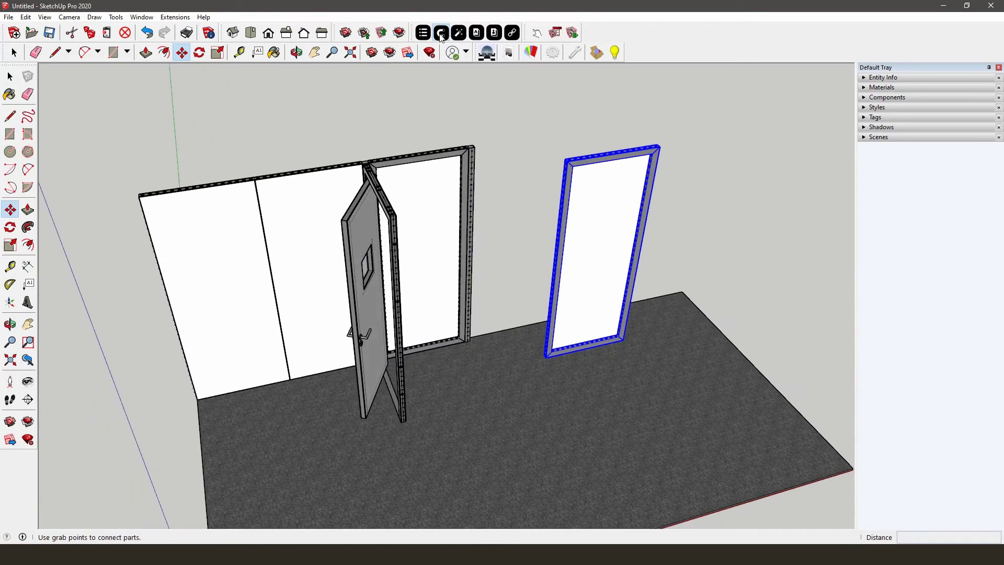
scroll(508, 149, "up", 2)
scroll(508, 149, "up", 2)
left_click(616, 184)
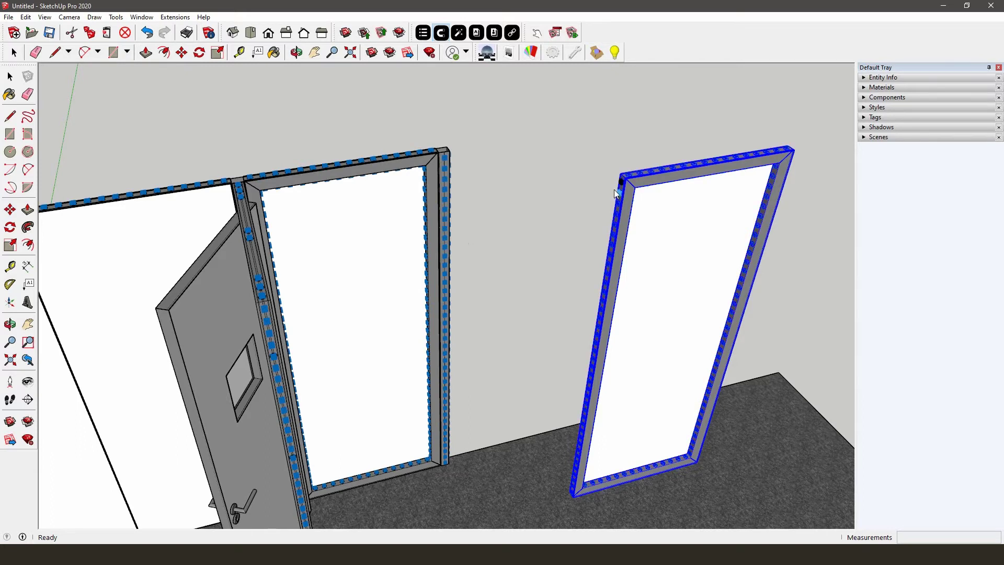
left_click(447, 164, "shift")
left_click(445, 170)
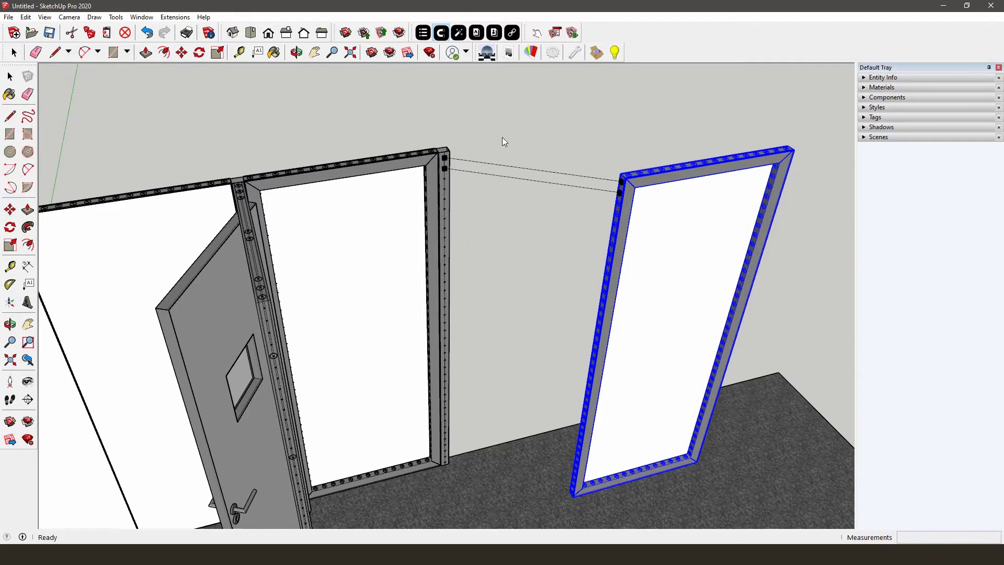
key("Return")
scroll(503, 137, "down", 3)
scroll(503, 133, "down", 2)
key("space")
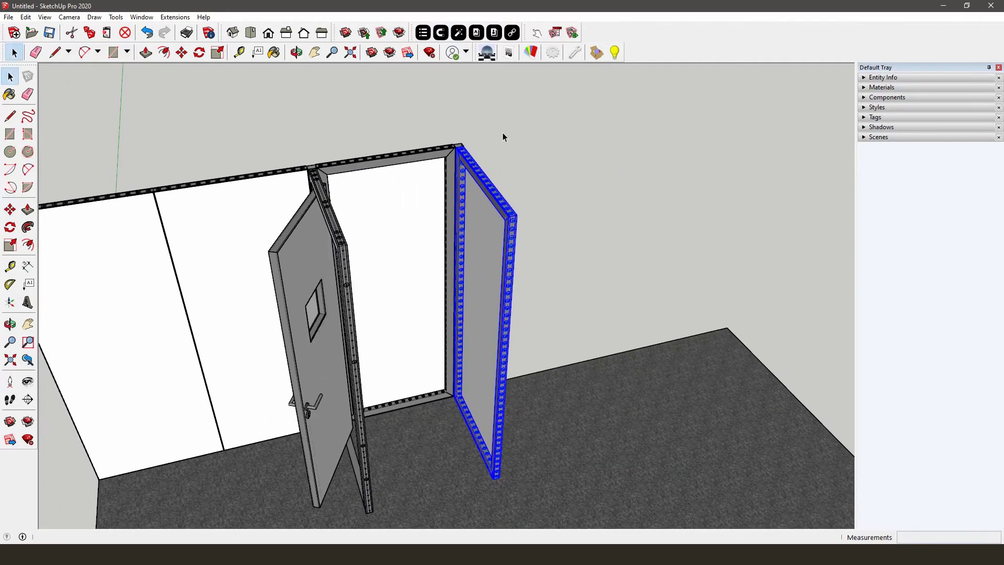
left_click(525, 144)
middle_click_drag(512, 147, 467, 83)
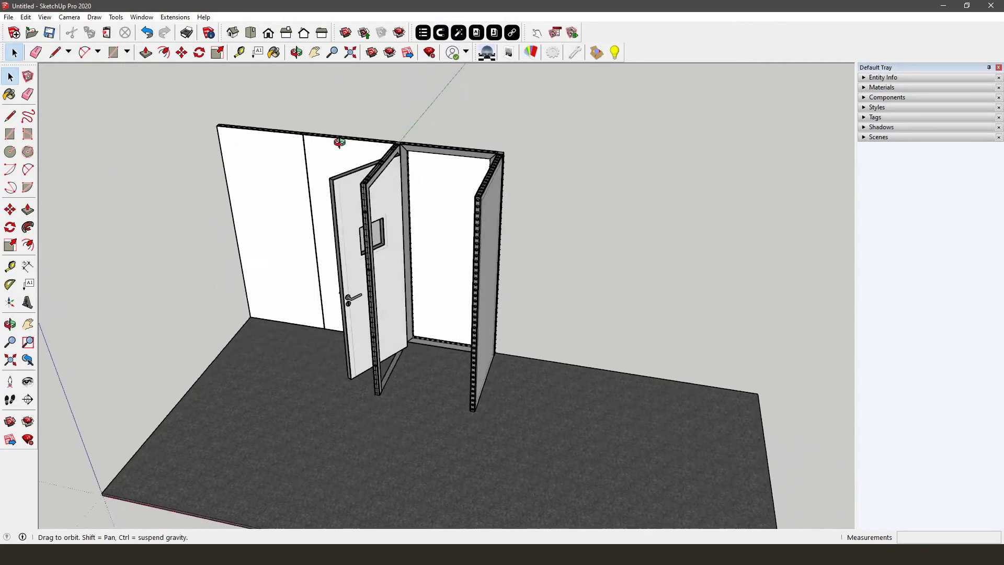
- Download C90-corner A1 from the Aluvision Corners collection and load it into the model
left_click(476, 33)
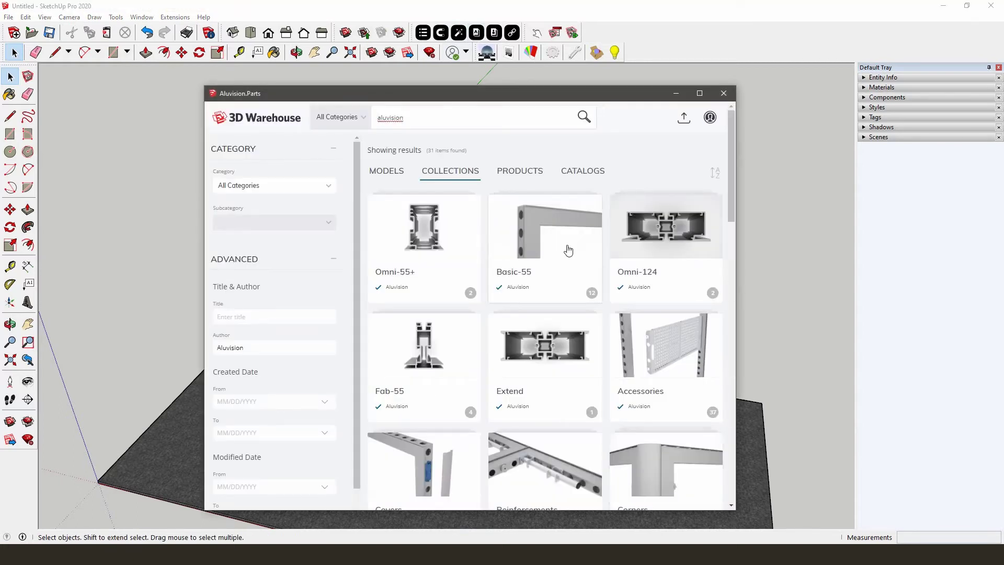
left_click(650, 450)
scroll(557, 309, "down", 2)
scroll(557, 310, "down", 2)
scroll(557, 309, "down", 3)
scroll(570, 319, "down", 1)
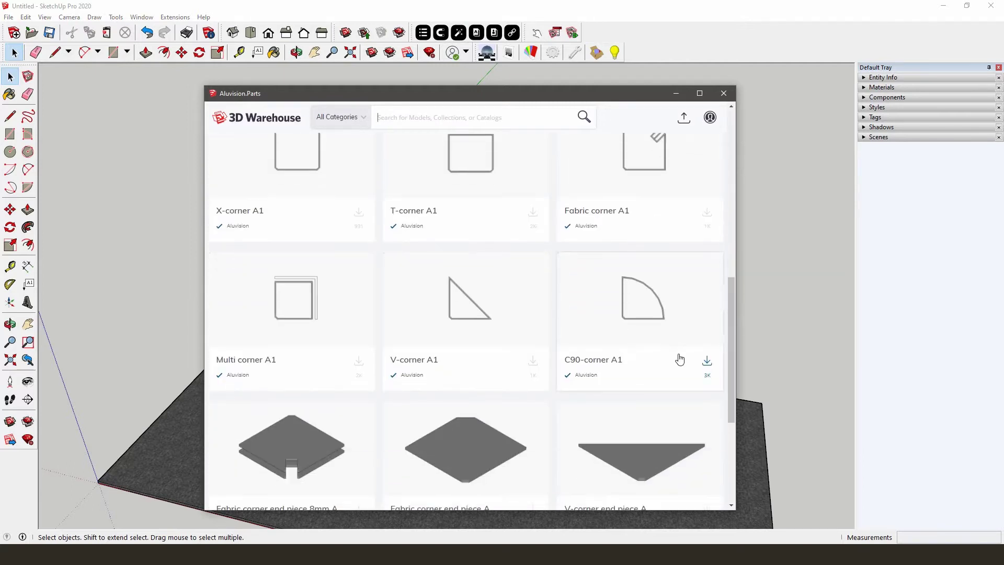
left_click(708, 363)
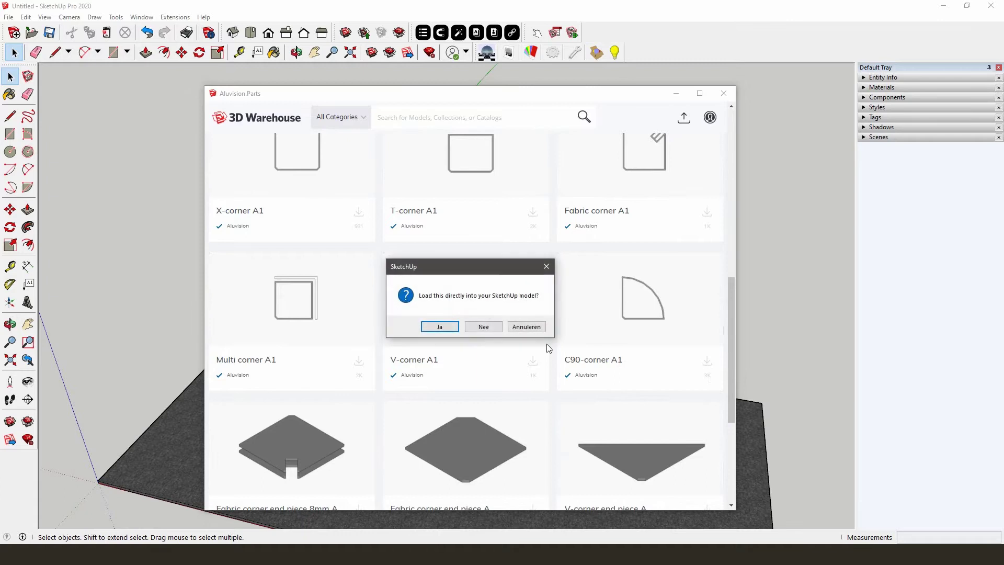
left_click(438, 327)
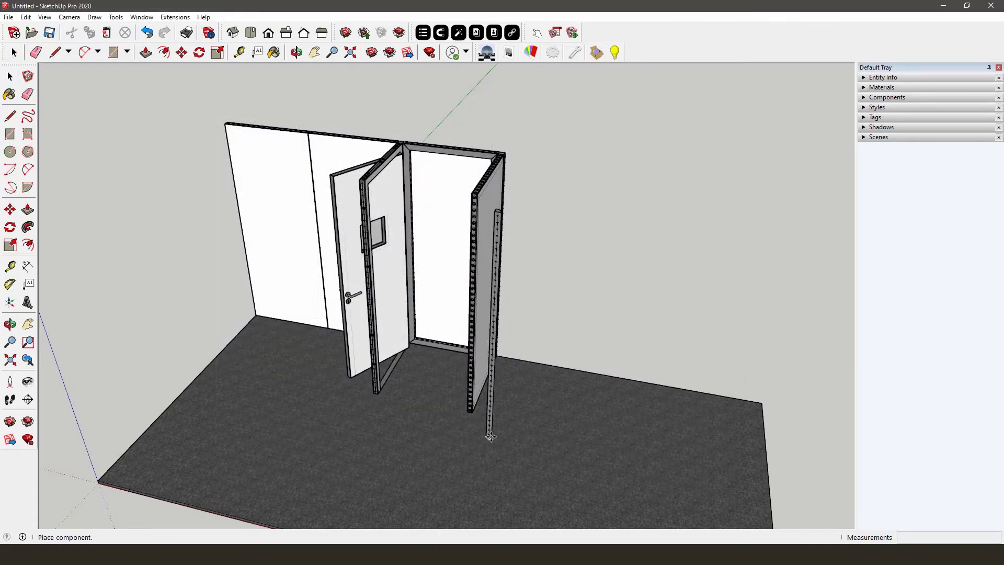
- Place the C90 corner column on the floor beside the side wall
left_click(488, 426)
mouse_move(431, 307)
middle_mouse_down()
mouse_move(549, 341)
mouse_move(551, 204)
mouse_move(525, 197)
mouse_move(540, 162)
middle_mouse_up()
scroll(544, 201, "up", 3)
scroll(543, 201, "up", 3)
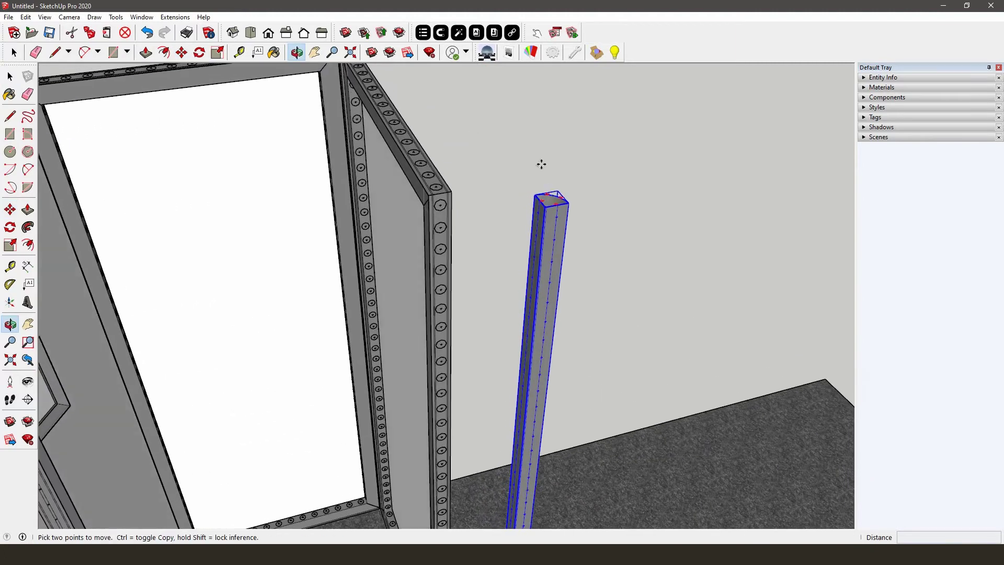
- Snap the column's top connection point onto the side wall's free outer edge
left_click(442, 34)
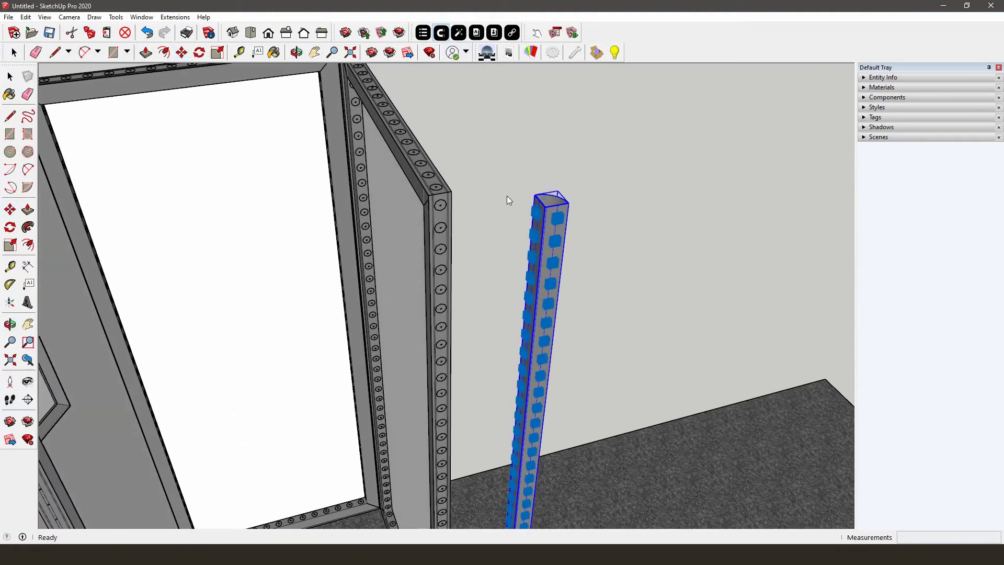
left_click(537, 234)
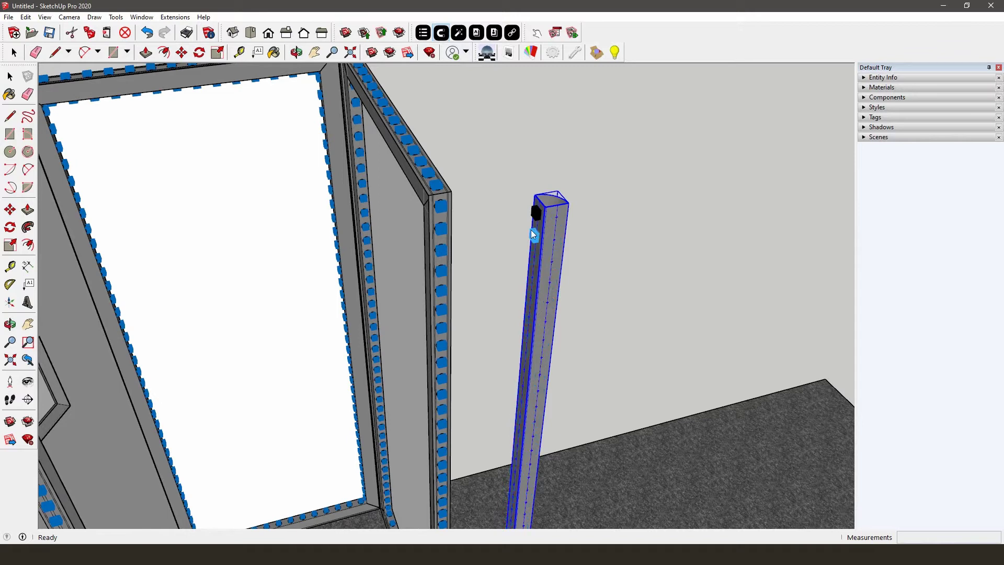
left_click(447, 211)
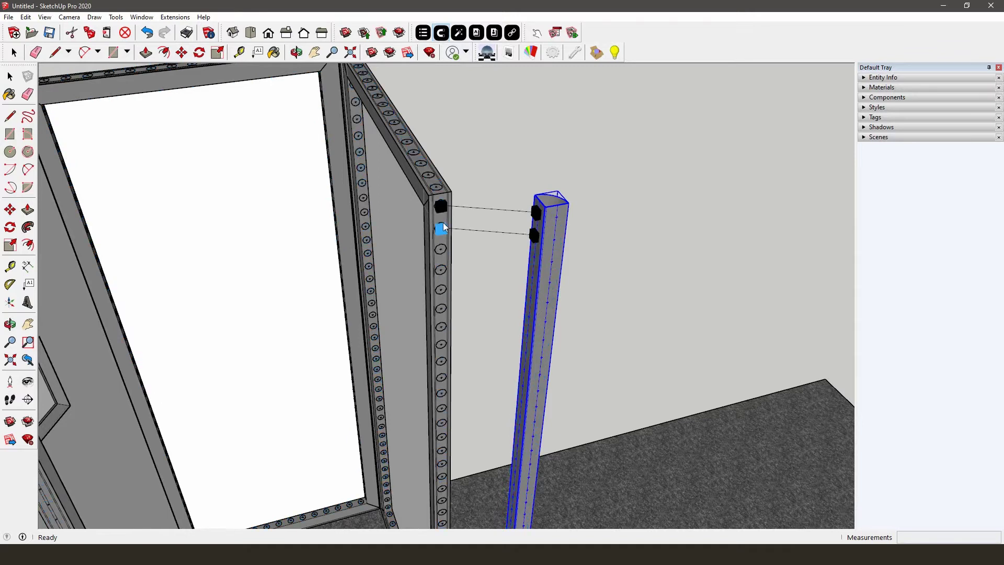
key("Return")
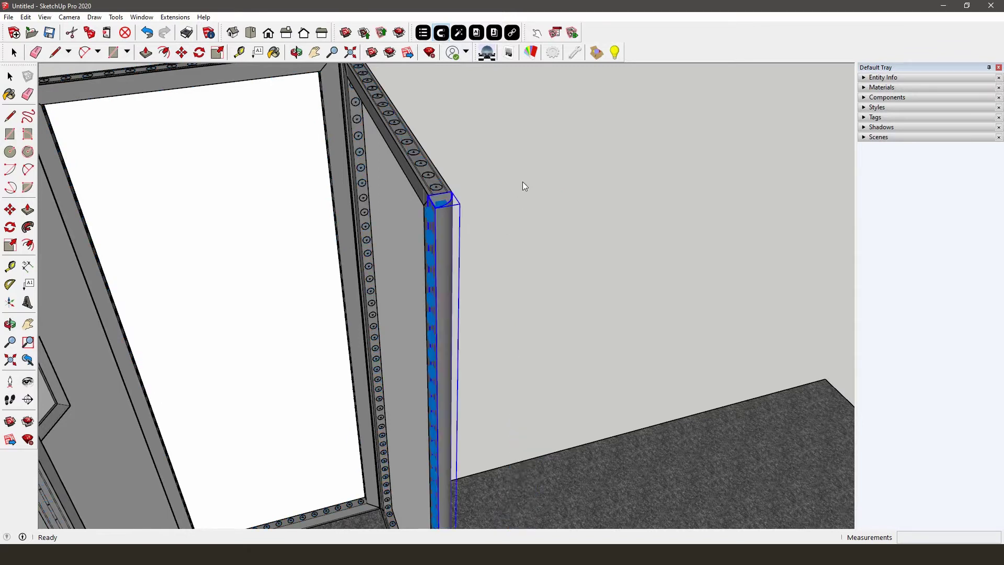
key("space")
scroll(582, 164, "down", 2)
scroll(588, 160, "down", 1)
mouse_move(517, 198)
middle_mouse_down()
mouse_move(600, 152)
mouse_move(580, 157)
mouse_move(679, 118)
mouse_move(574, 194)
middle_mouse_up()
mouse_move(460, 294)
middle_mouse_down()
mouse_move(475, 287)
mouse_move(469, 403)
middle_mouse_up()
- Paste a copy of the corner column inside the doorway area
key("ctrl+v")
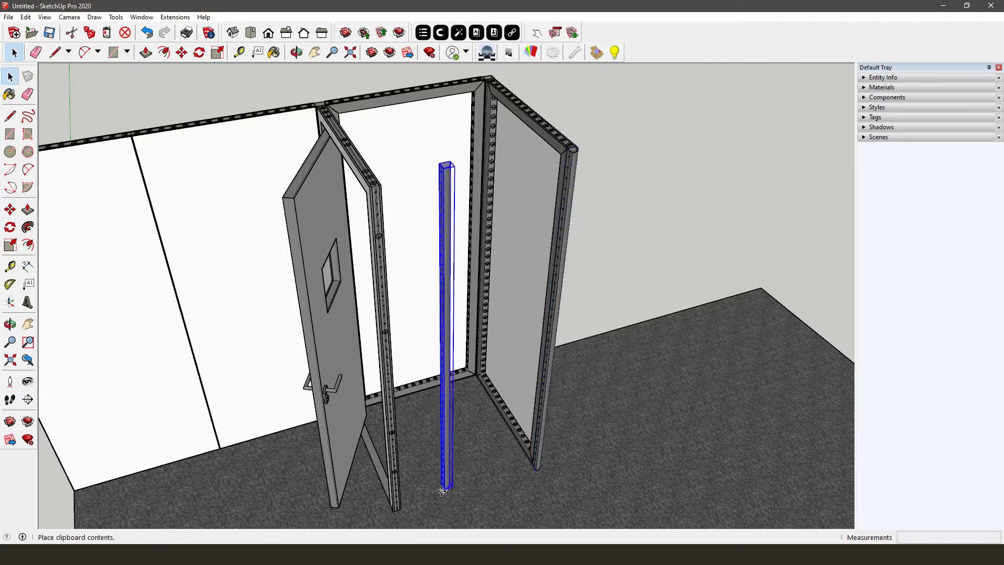
left_click(441, 490)
key("m")
middle_click_drag(416, 152, 451, 210)
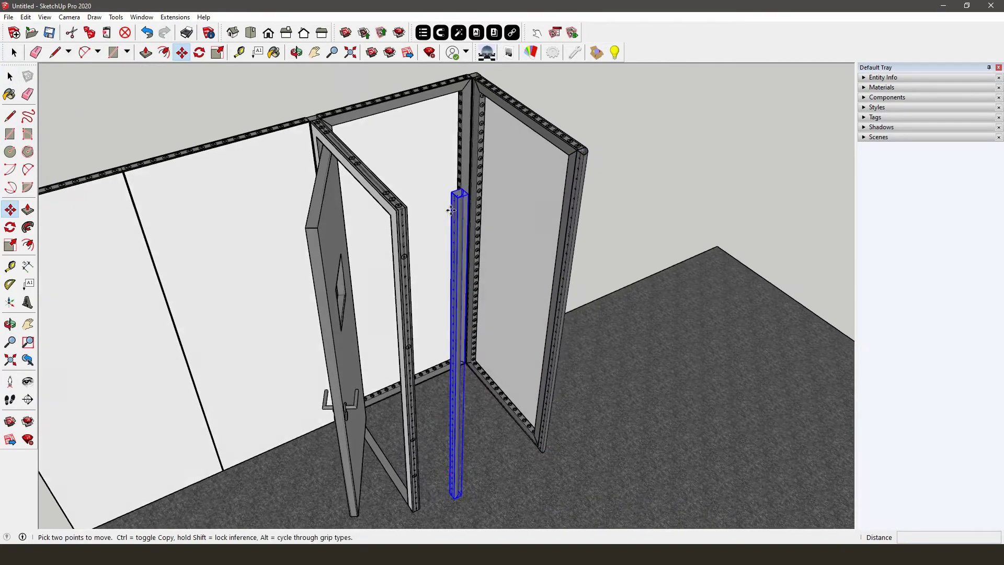
scroll(451, 210, "up", 3)
scroll(432, 206, "up", 2)
- Snap the copied column onto the door frame's free edge beside the door
left_click(445, 35)
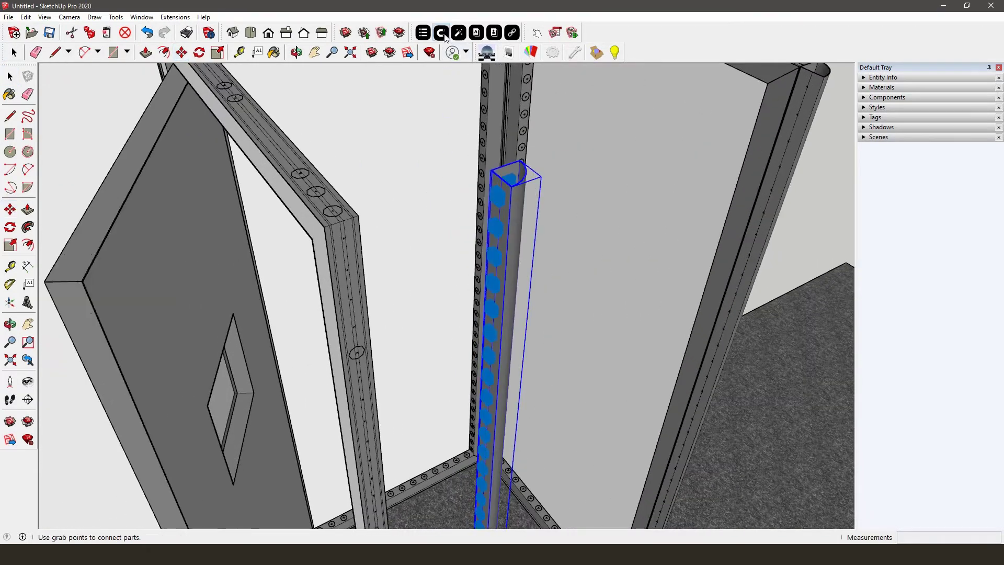
key("Delete")
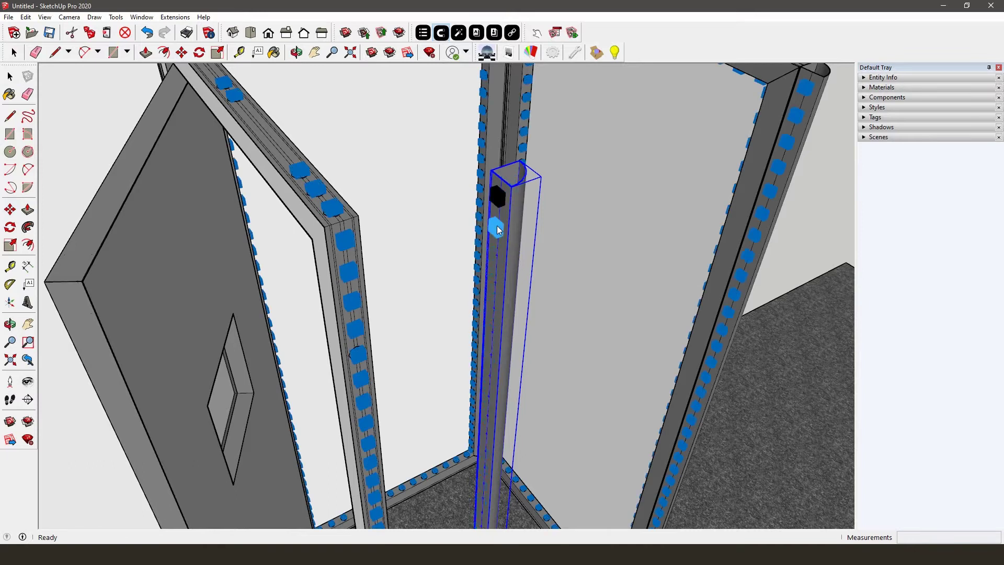
key("Delete")
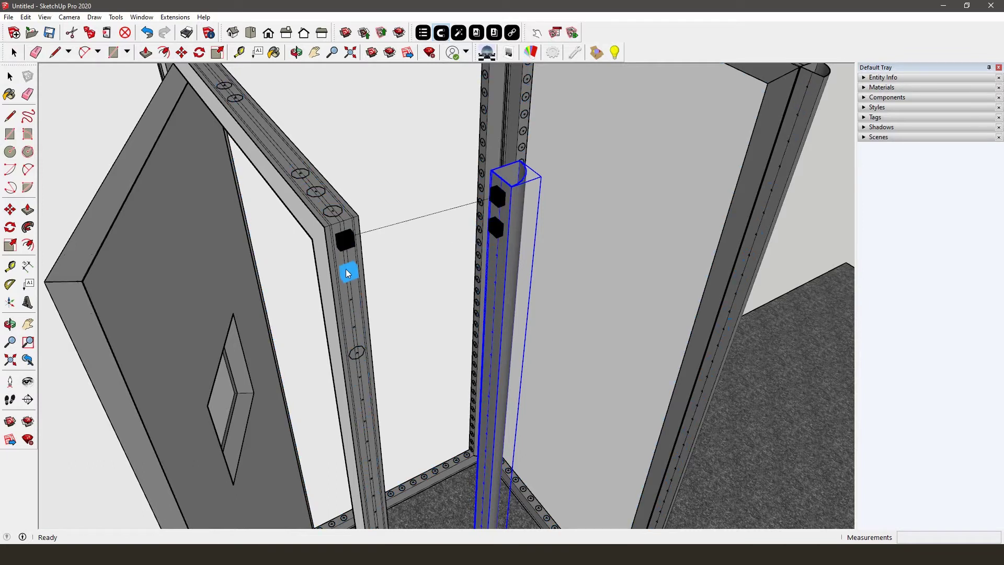
left_click(346, 268)
key("space")
mouse_move(359, 261)
middle_mouse_down()
mouse_move(409, 170)
mouse_move(443, 256)
mouse_move(448, 244)
middle_mouse_up()
scroll(409, 170, "down", 5)
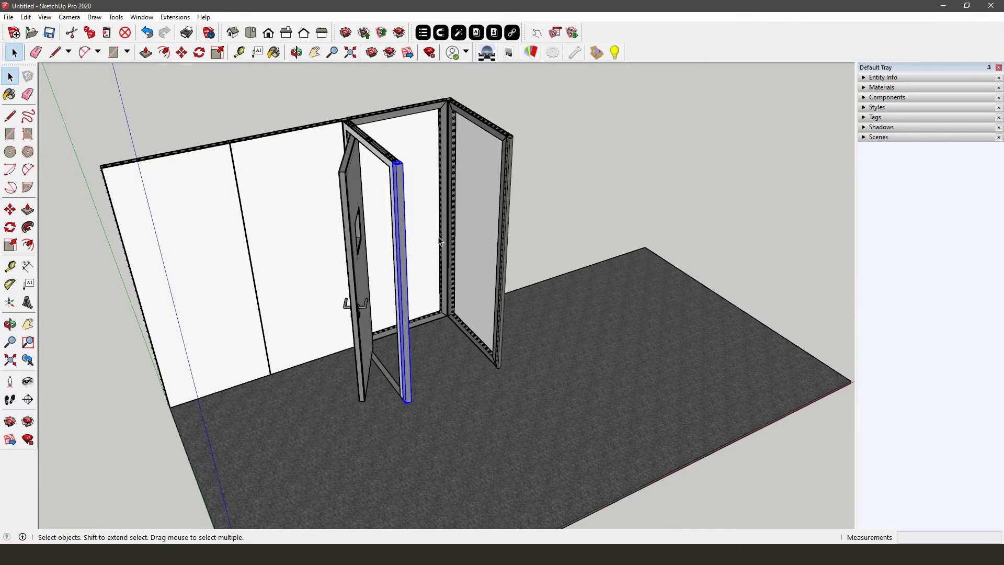
- Copy the middle white wall panel and paste it onto the floor at right
left_click(313, 269)
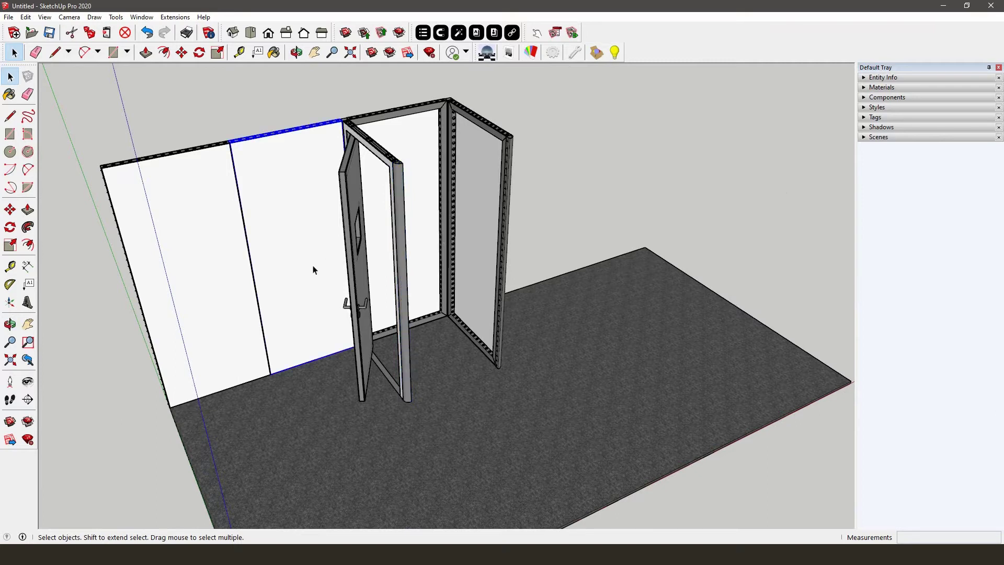
key("ctrl+c")
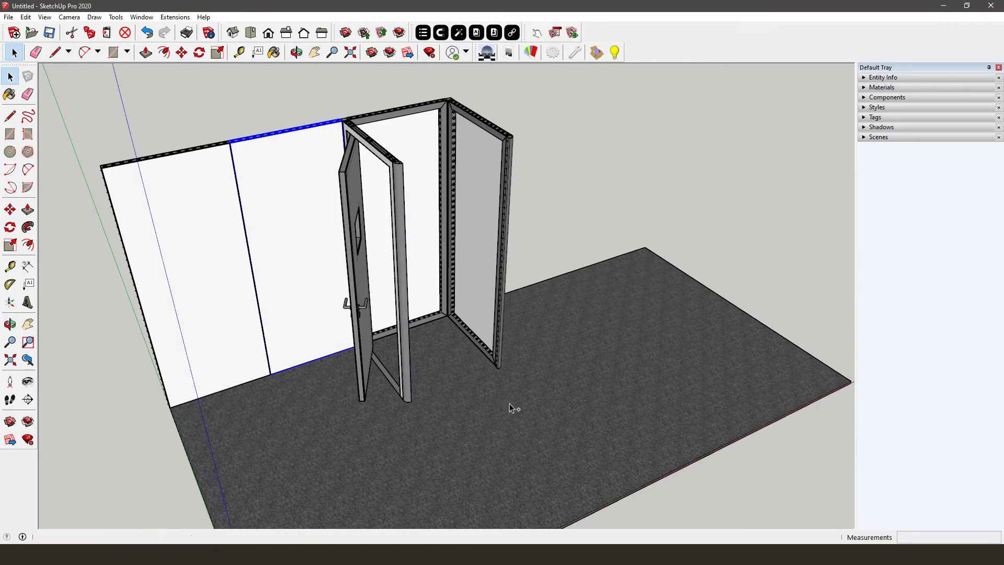
key("ctrl+v")
left_click(485, 433)
key("m")
mouse_move(485, 433)
middle_mouse_down()
mouse_move(486, 343)
mouse_move(477, 334)
middle_mouse_up()
- Set the copied panel's height to 1178mm in its component options
right_click(513, 196)
mouse_move(563, 489)
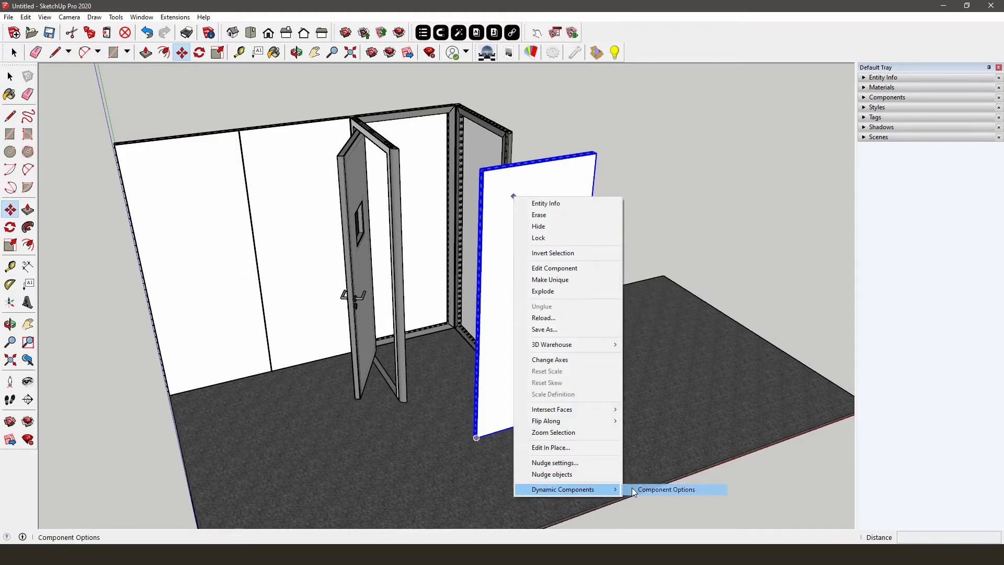
left_click(635, 489)
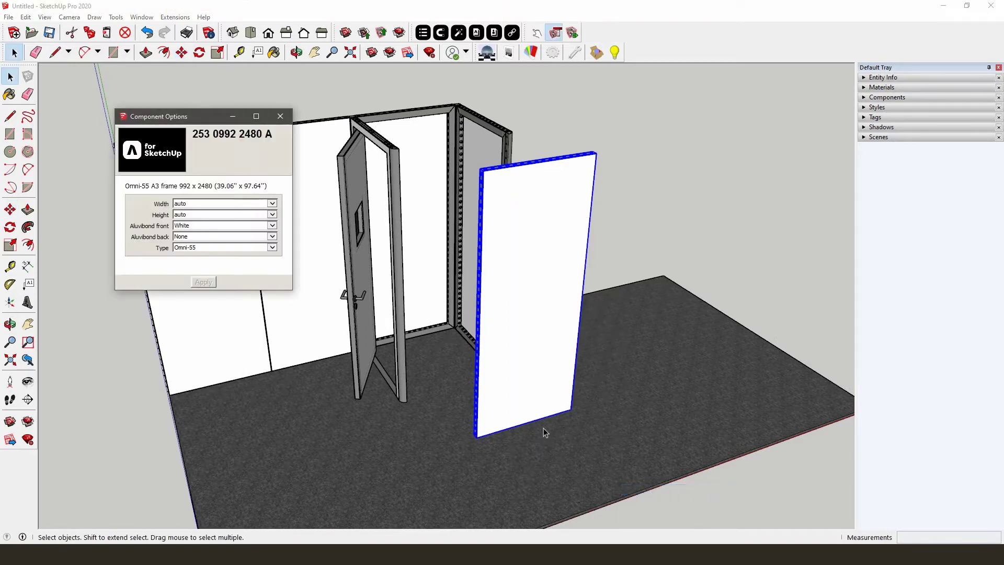
left_click(272, 215)
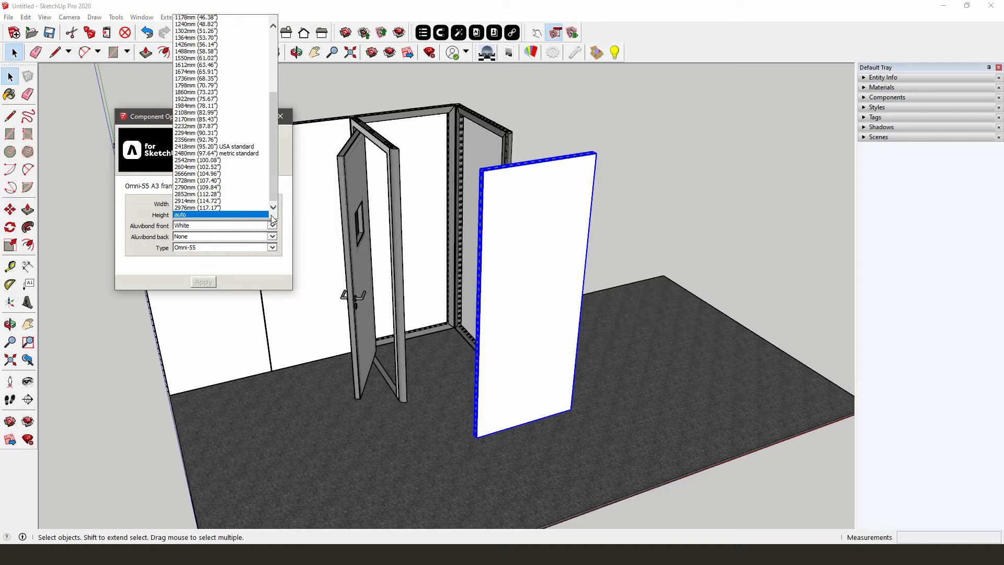
left_click(212, 18)
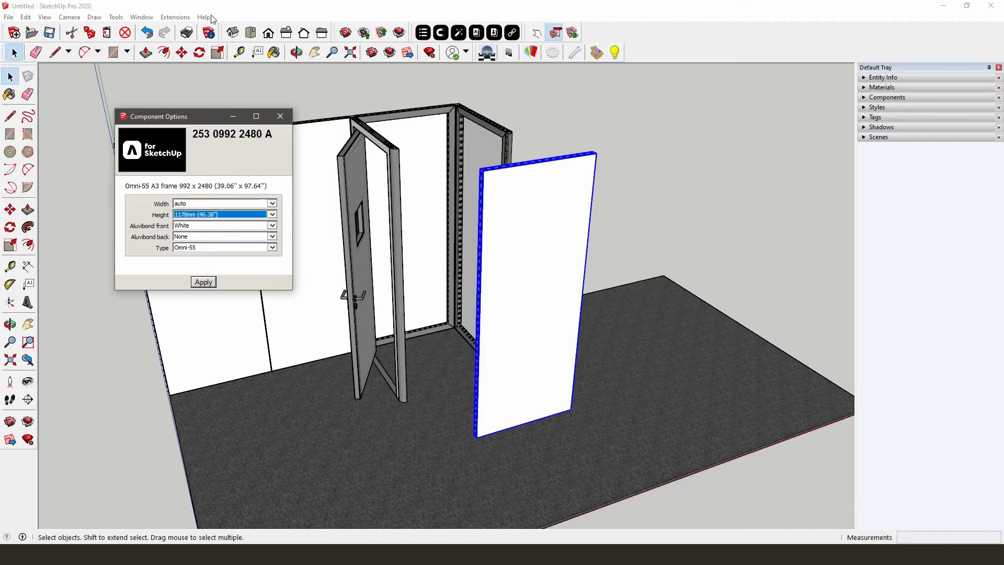
left_click(203, 283)
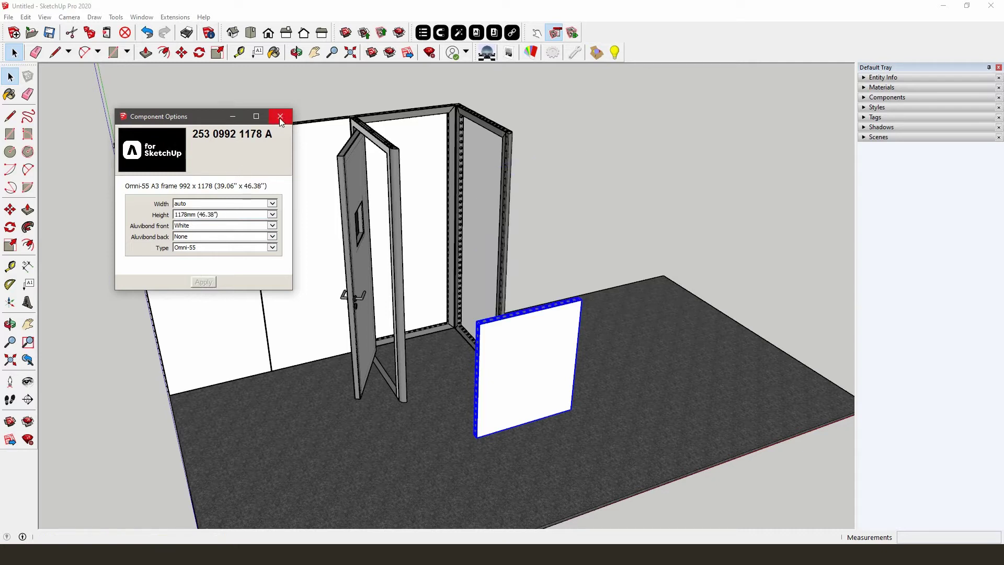
left_click(281, 118)
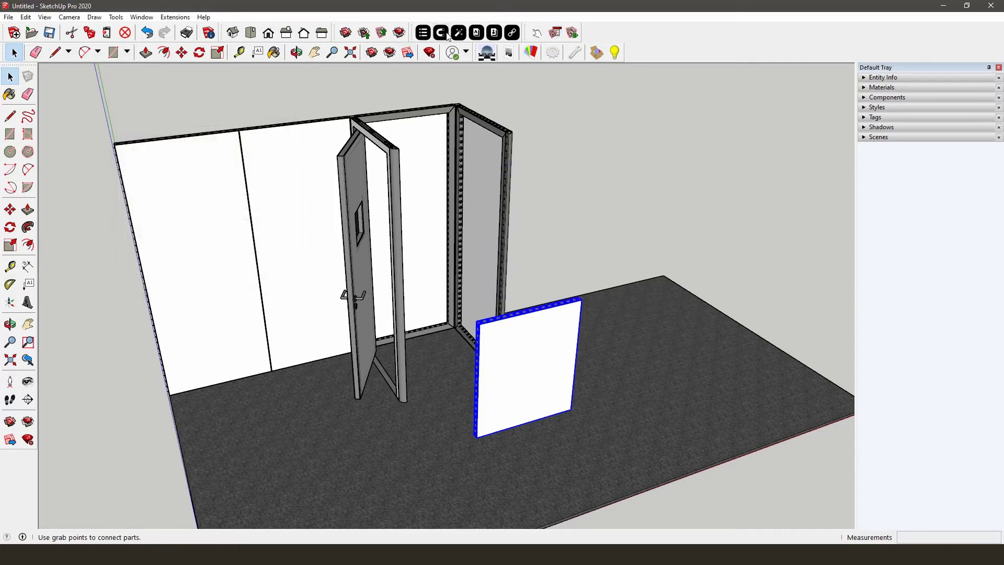
- Move the 1178 mm panel to sit at the base of the opening beside the door
scroll(466, 448, "up", 1)
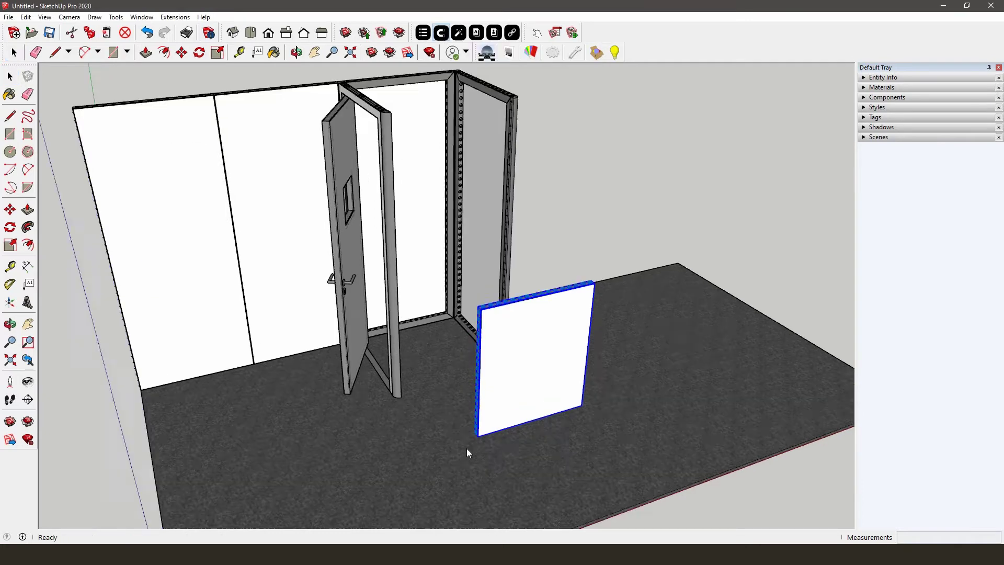
scroll(475, 443, "up", 3)
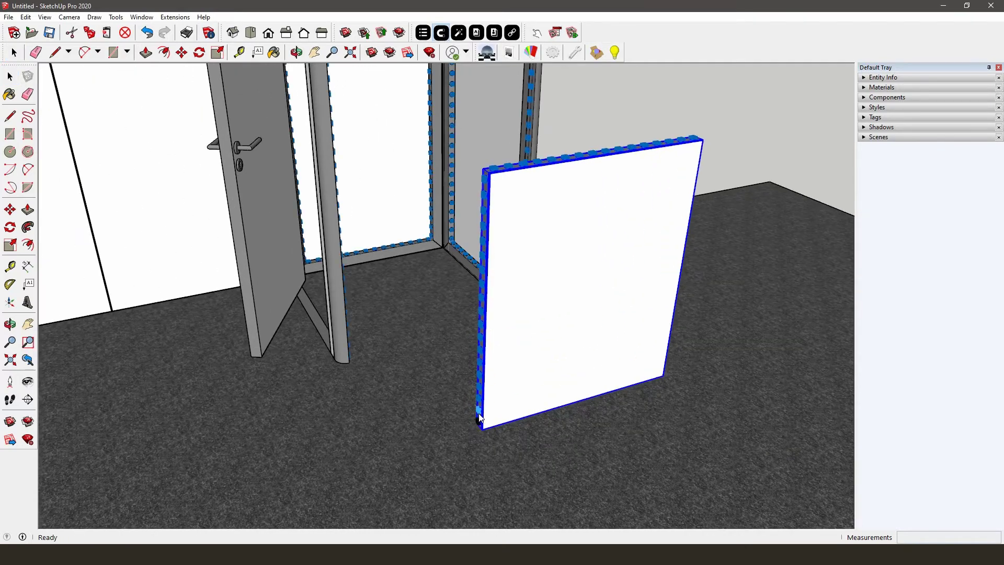
mouse_move(542, 324)
middle_mouse_down()
mouse_move(289, 497)
mouse_move(257, 362)
middle_mouse_up()
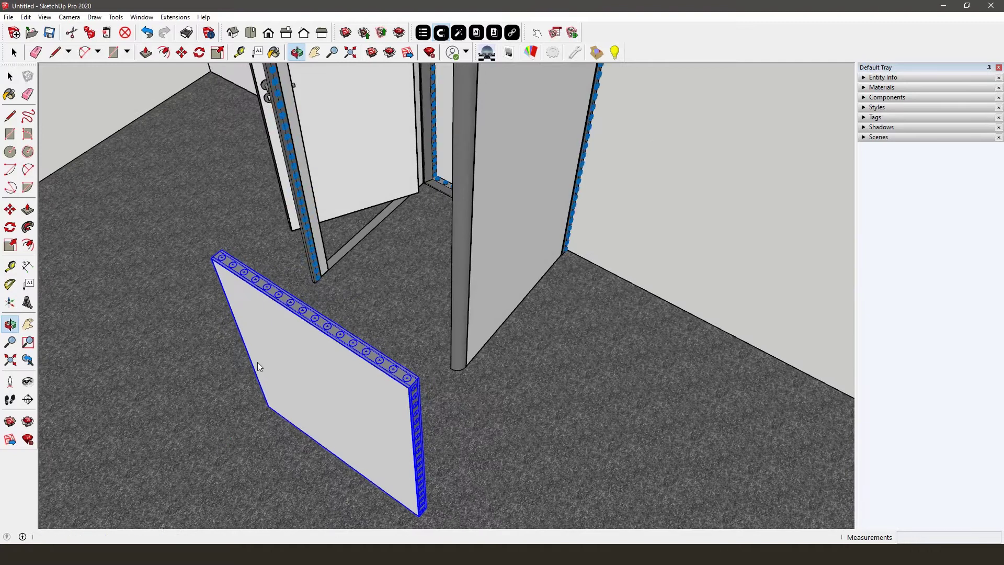
middle_click_drag(325, 284, 321, 280)
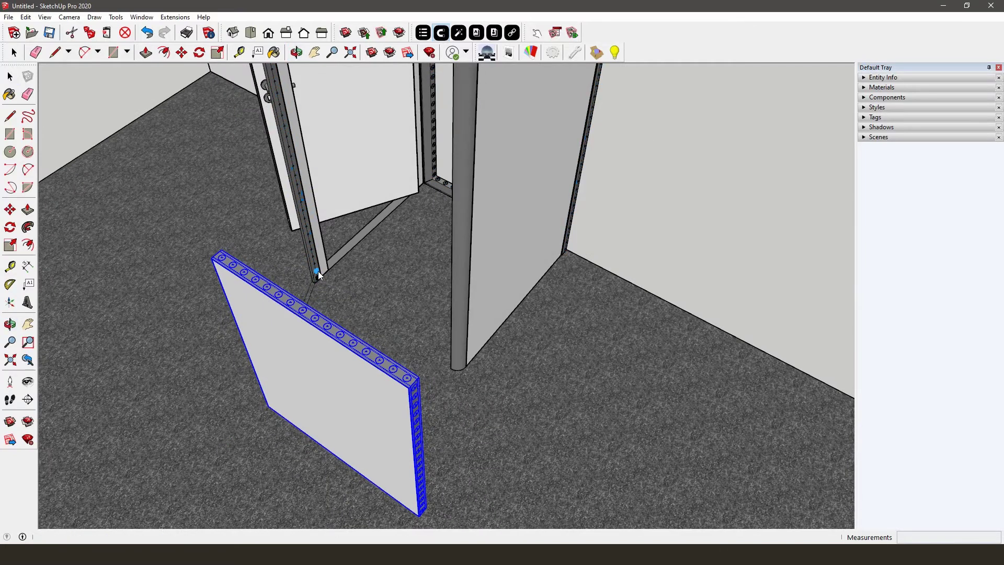
left_click(317, 273)
scroll(387, 423, "down", 3)
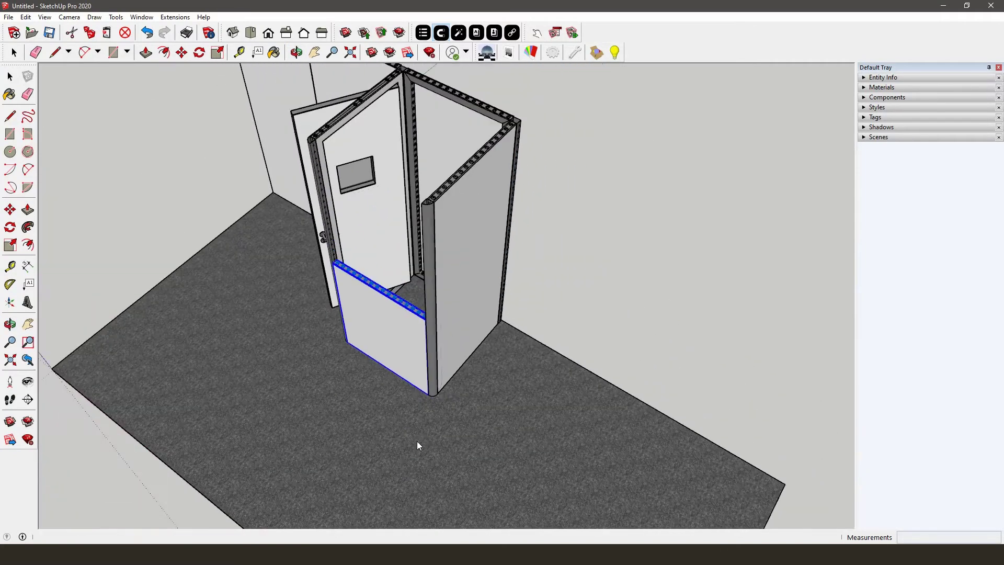
middle_click_drag(410, 428, 615, 272)
key("space")
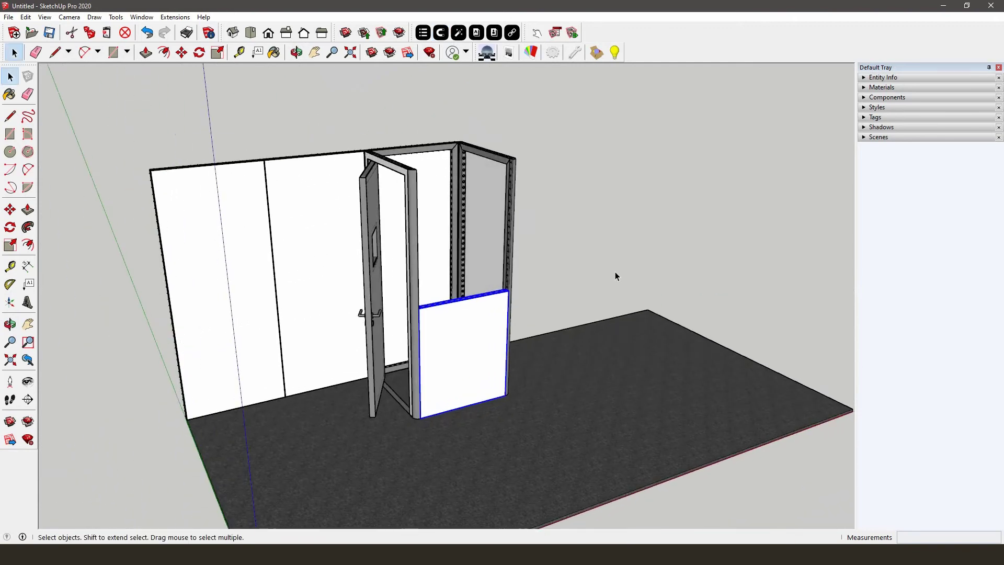
left_click(615, 272)
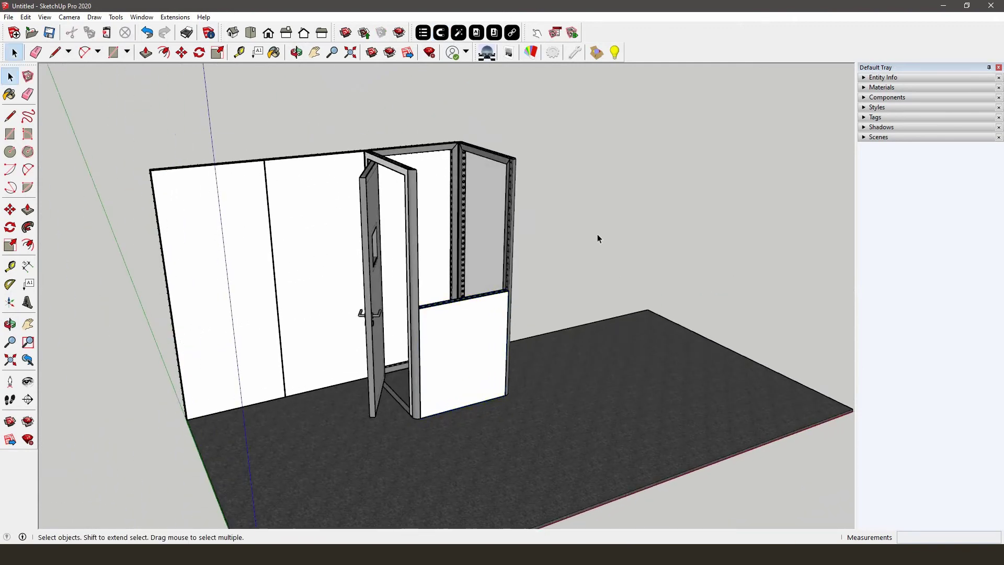
- Go to the Hi-LED collection in the Aluvision parts library
left_click(481, 37)
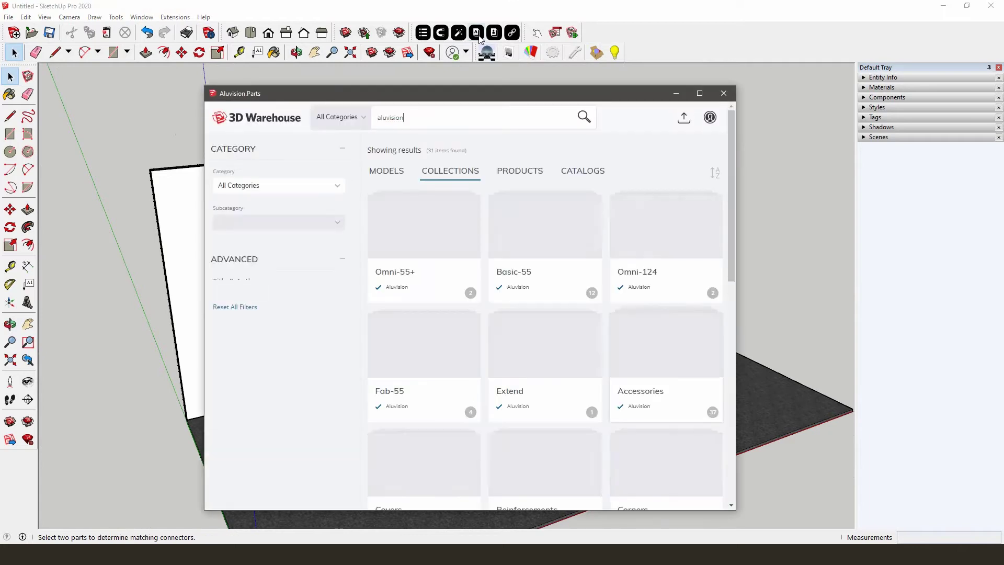
scroll(559, 292, "down", 2)
scroll(559, 291, "down", 3)
scroll(559, 291, "down", 2)
scroll(560, 292, "down", 2)
scroll(558, 289, "down", 3)
scroll(557, 286, "down", 2)
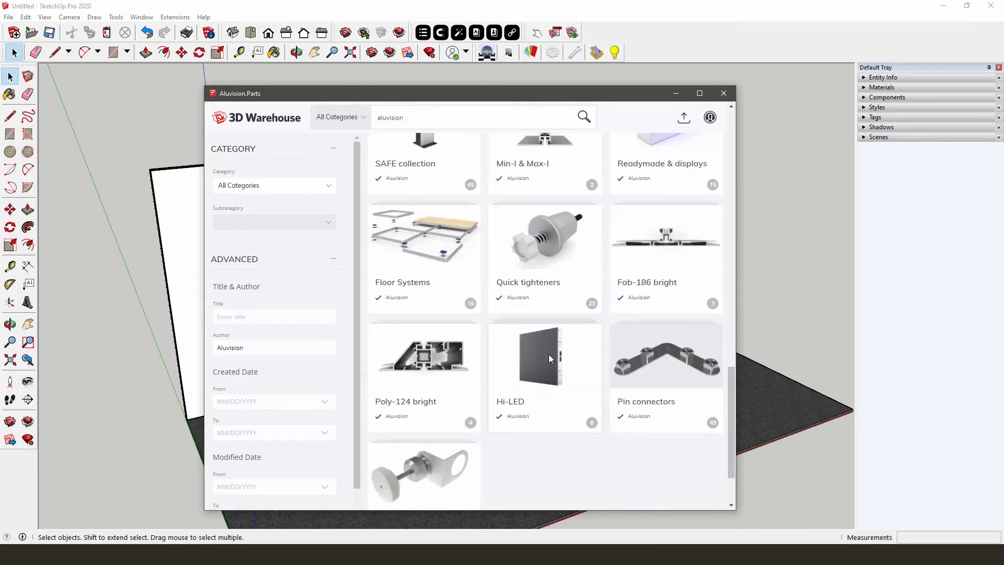
left_click(549, 355)
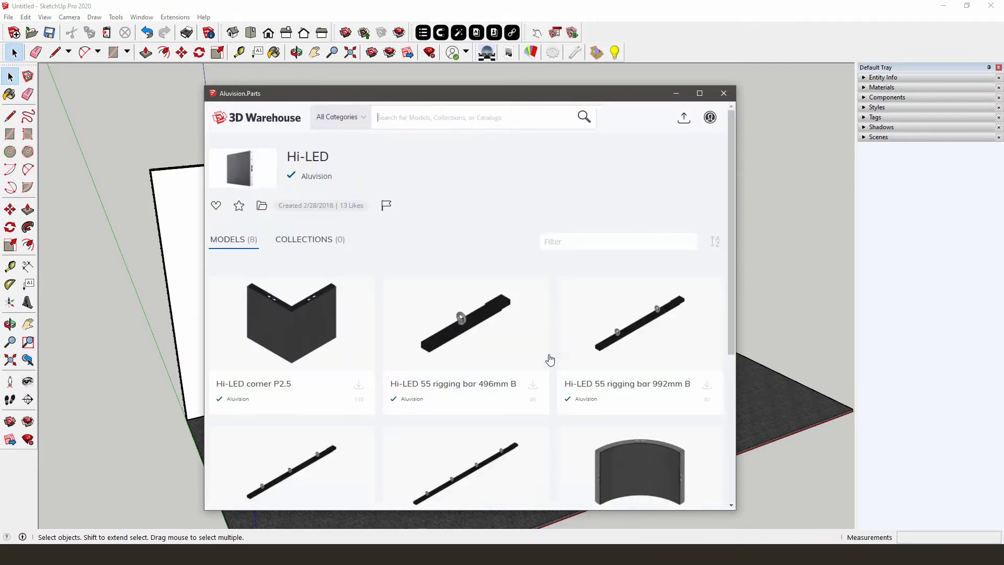
- Download the Hi-LED 496x496 P2.8/P2.5 OR panel and load it into the model
scroll(550, 360, "down", 3)
scroll(549, 359, "down", 1)
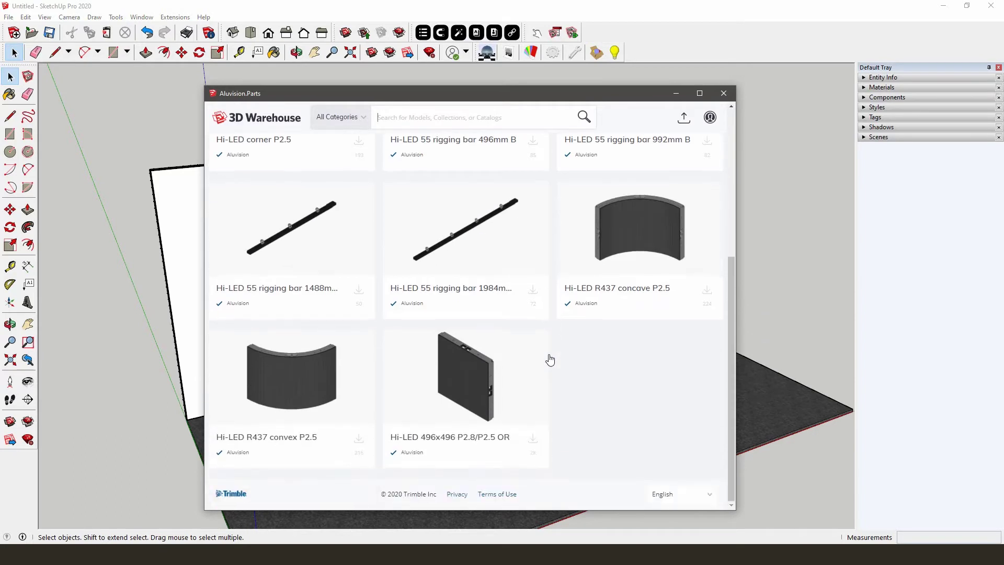
left_click(533, 439)
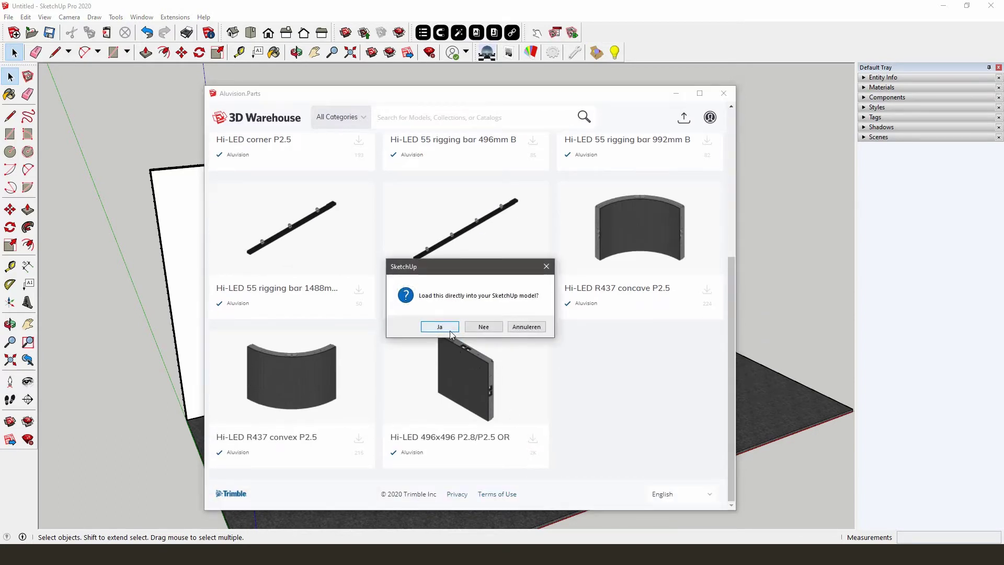
left_click(450, 330)
- Set the Hi-LED panel into the upper opening of the corner frame
left_click(543, 427)
key("m")
scroll(518, 444, "up", 3)
scroll(518, 445, "up", 2)
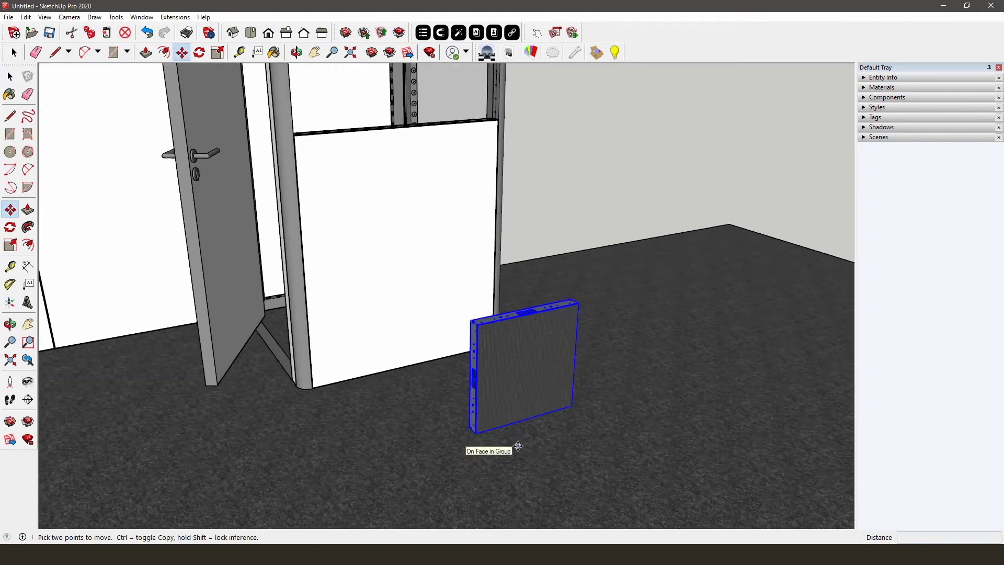
scroll(517, 446, "up", 1)
key("space")
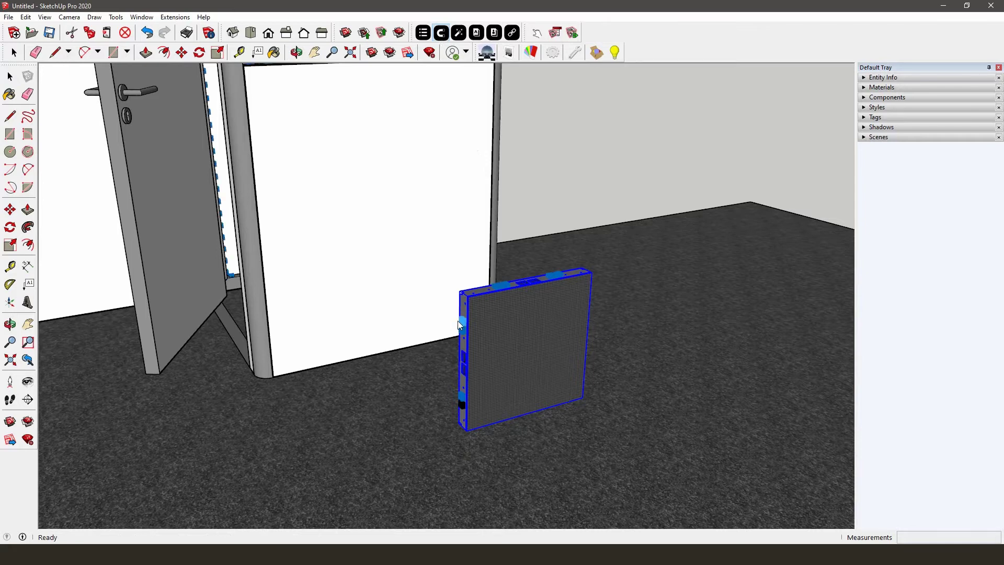
scroll(501, 437, "down", 2)
scroll(501, 438, "down", 2)
middle_click_drag(554, 327, 341, 349)
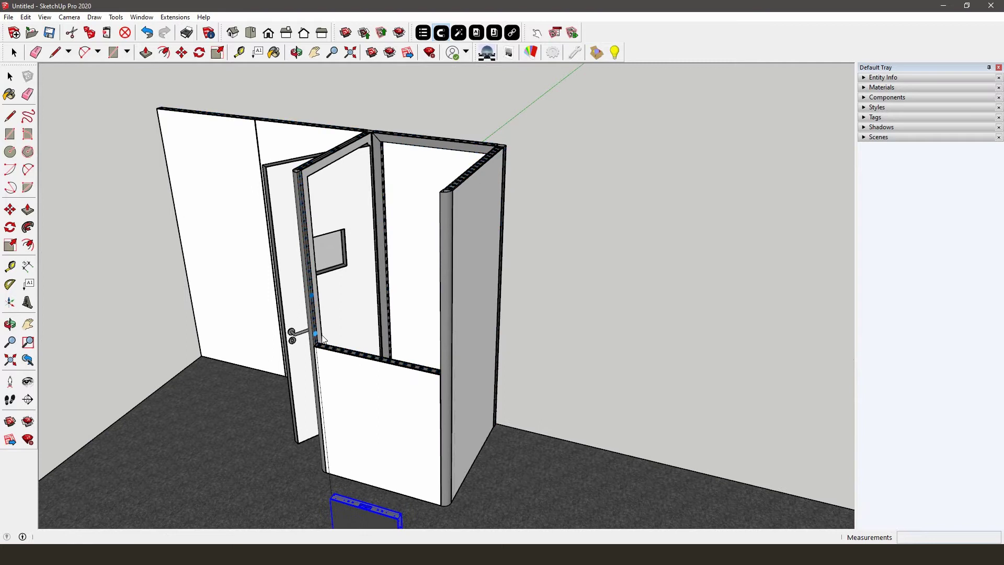
left_click(316, 297)
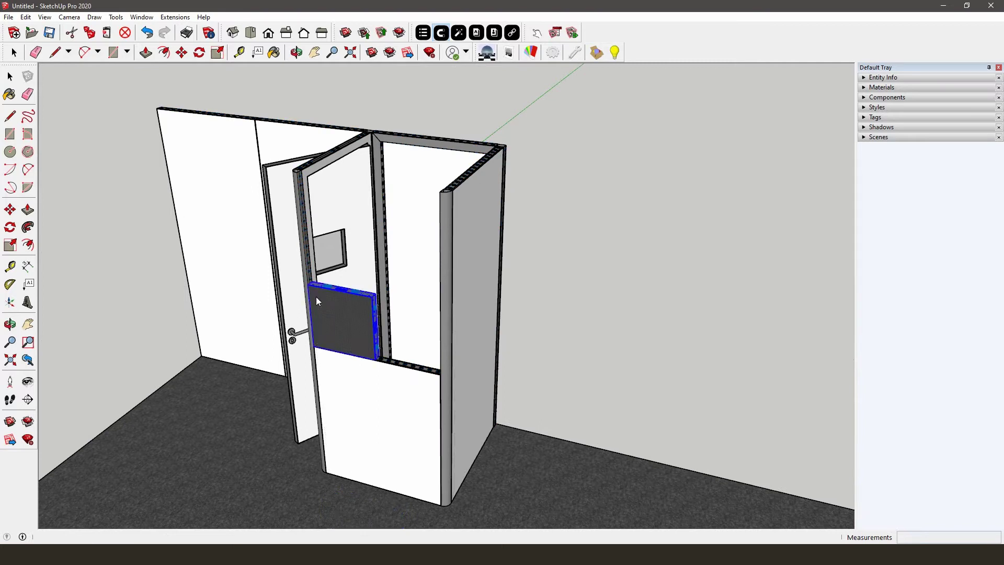
key("space")
mouse_move(308, 341)
middle_mouse_down()
mouse_move(454, 330)
mouse_move(568, 304)
middle_mouse_up()
- Copy the LED panel 496 mm sideways to form the first row
key("space")
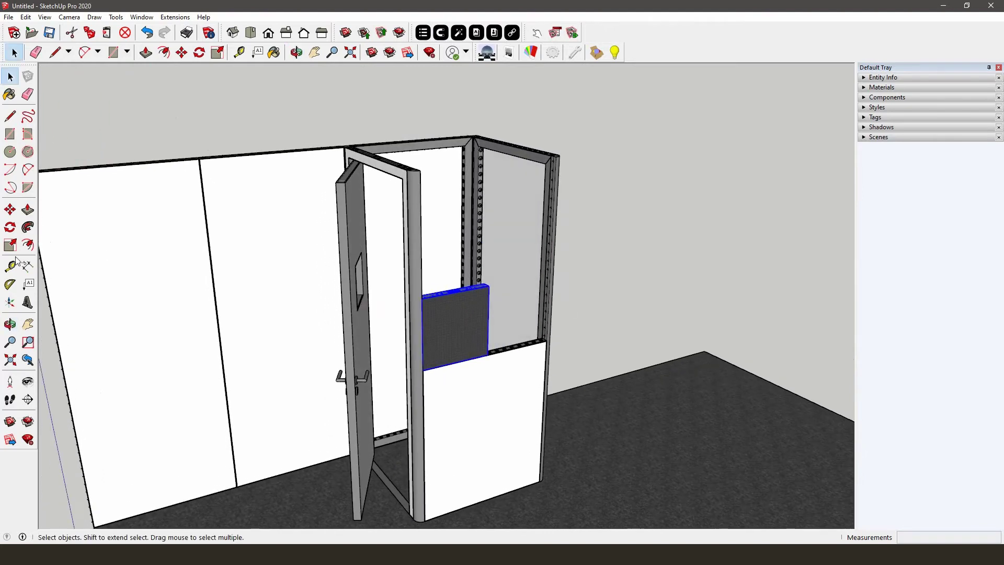
left_click(10, 209)
left_click(449, 402)
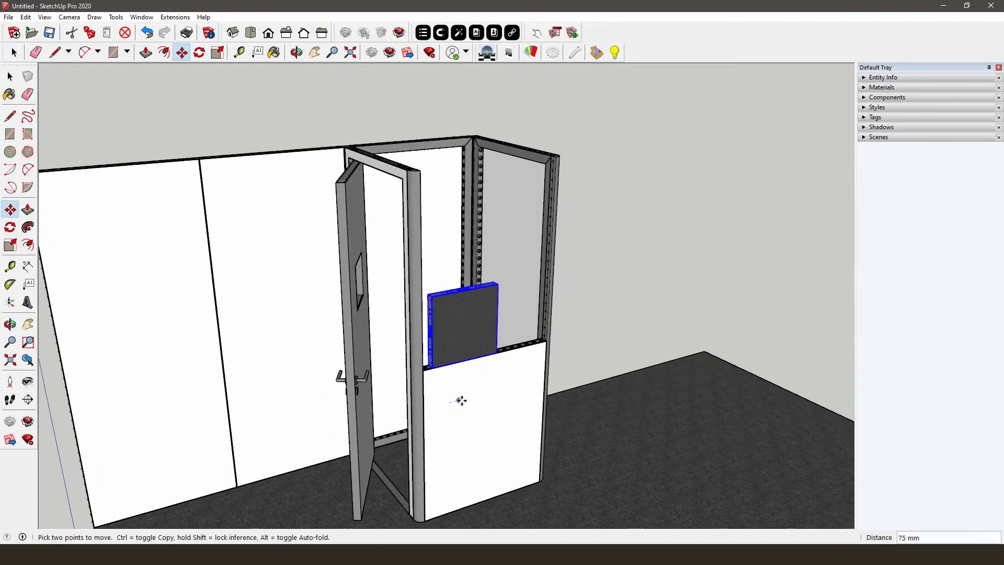
key("ctrl")
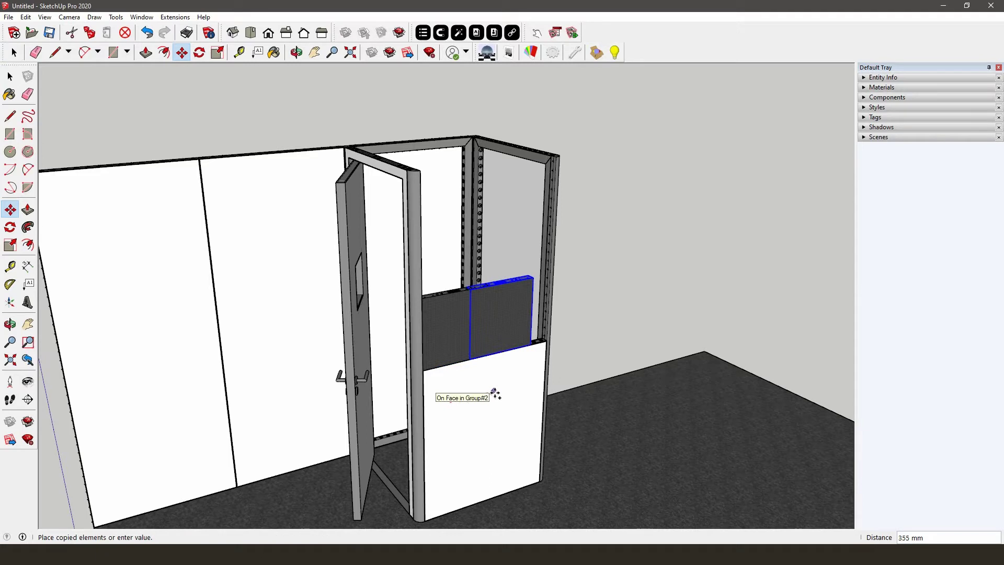
type("496")
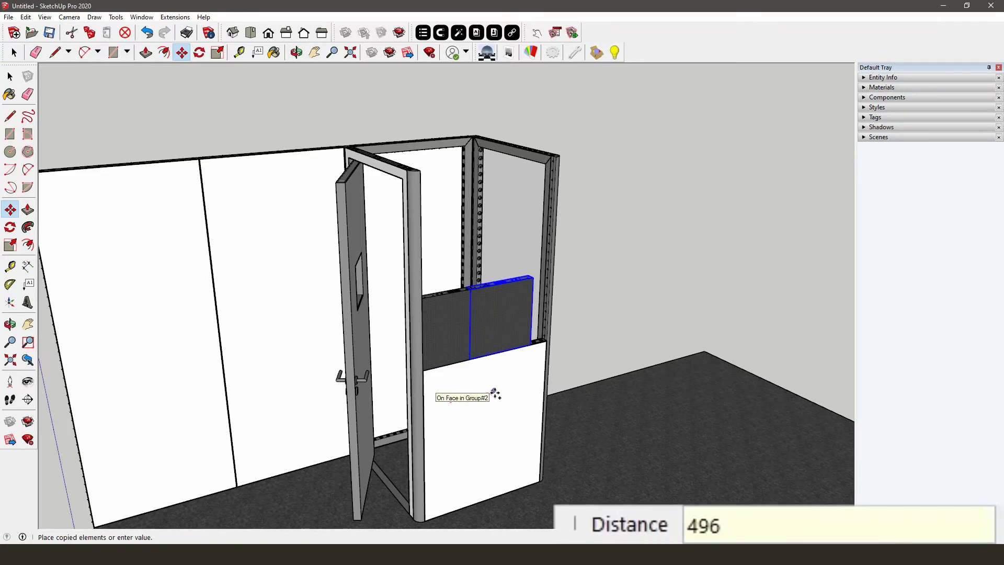
key("Return")
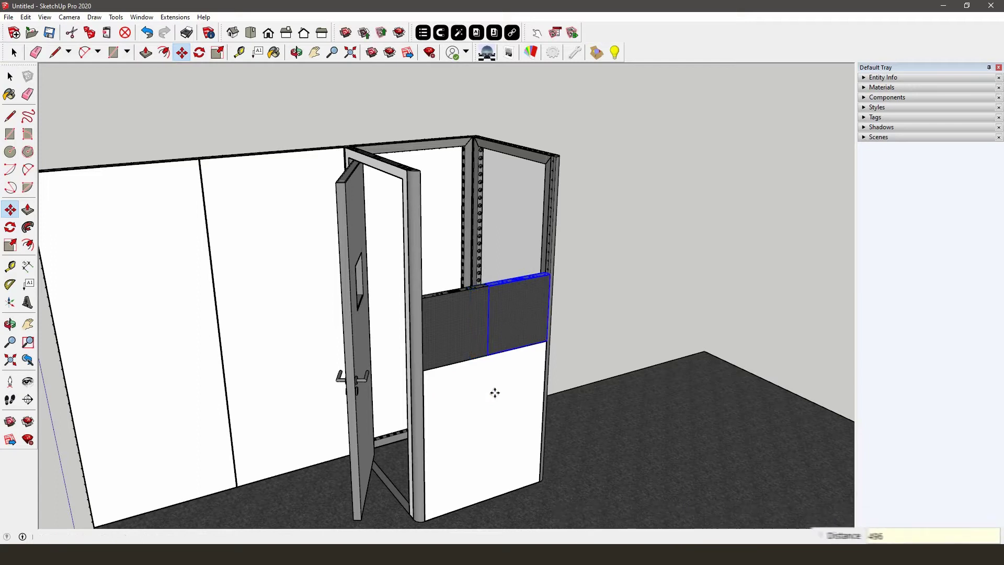
key("space")
- Copy both LED panels 496 mm upward to complete the two-by-two grid
left_click(474, 354, "ctrl")
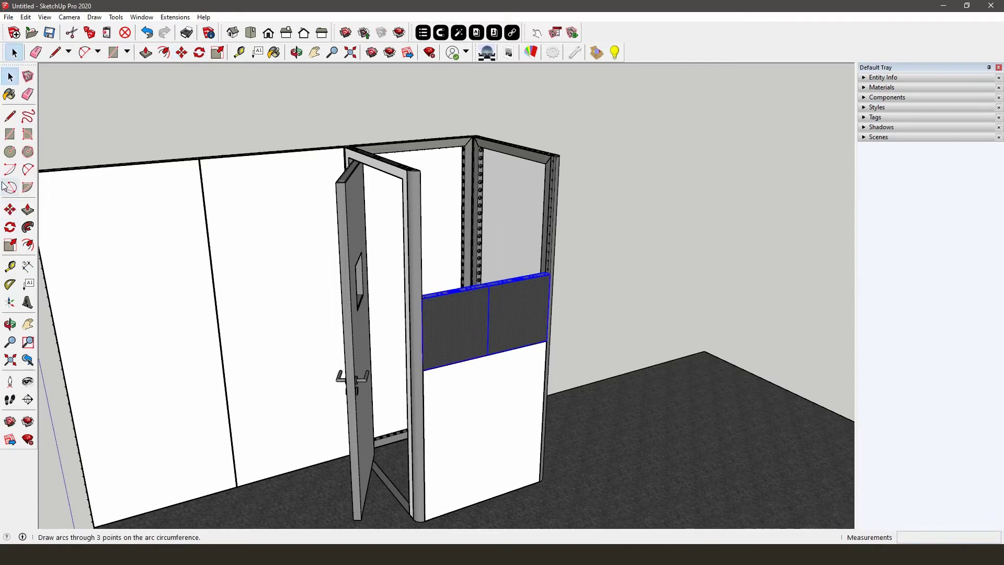
left_click(10, 210)
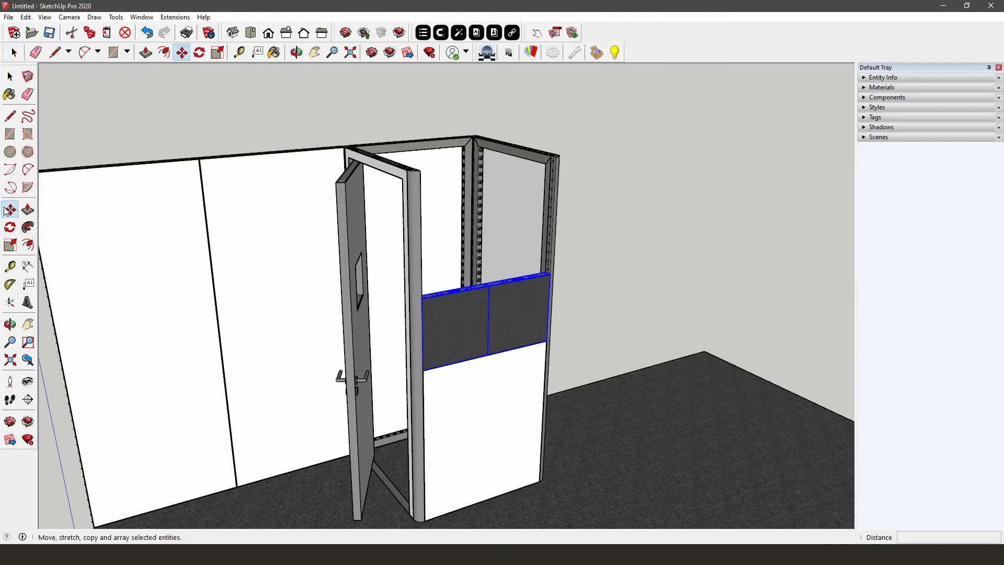
left_click(484, 473)
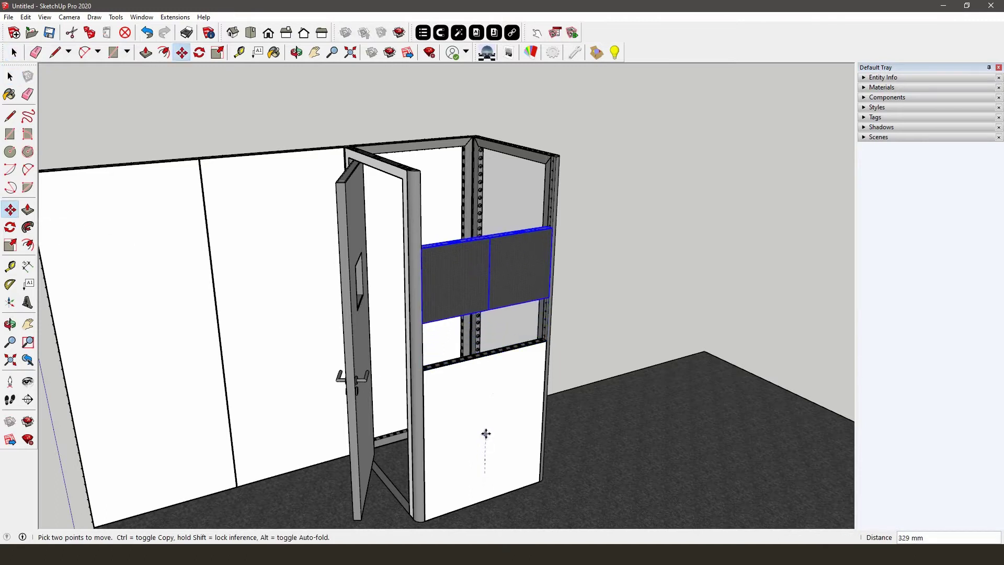
key("ctrl")
type("9")
key("BackSpace")
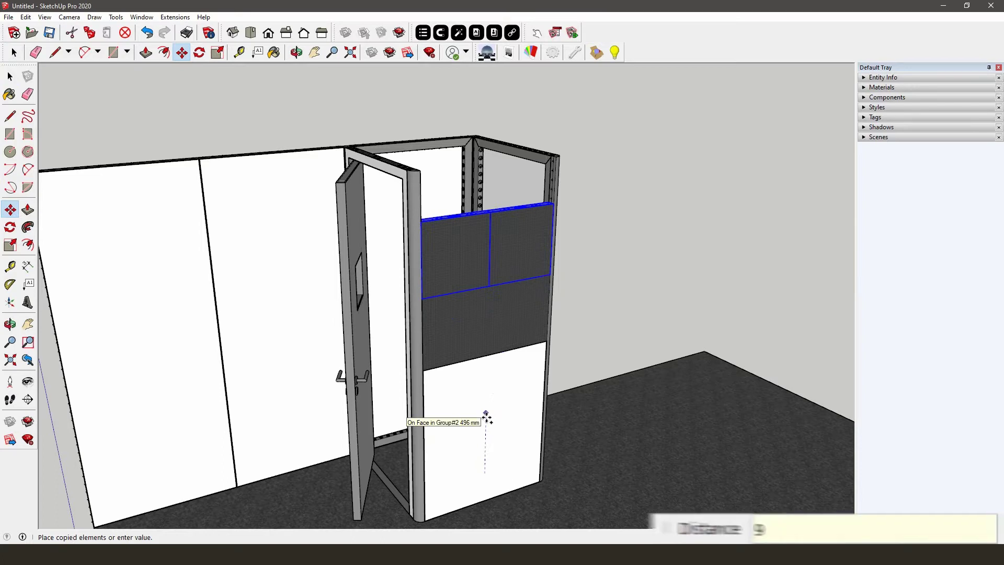
type("496")
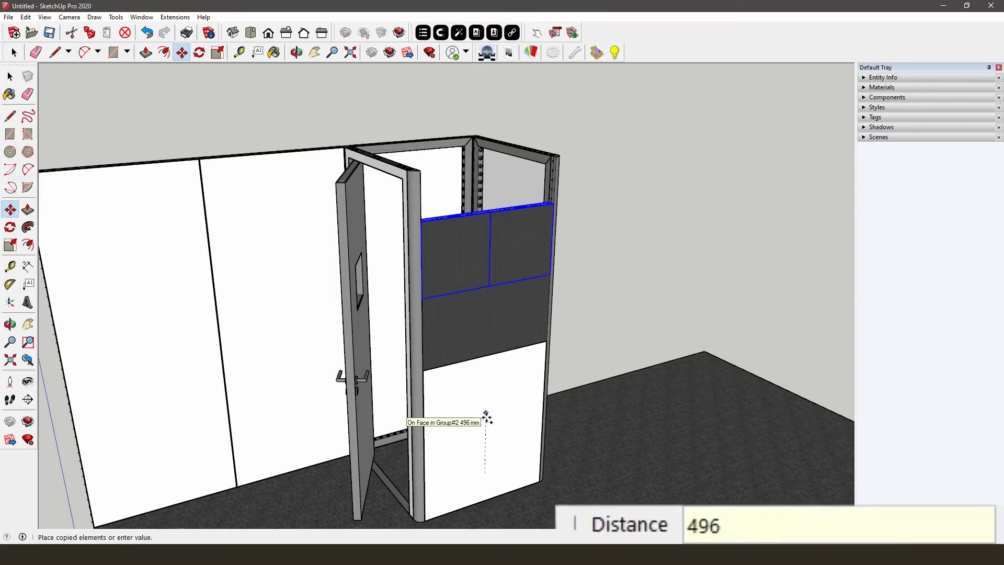
key("Return")
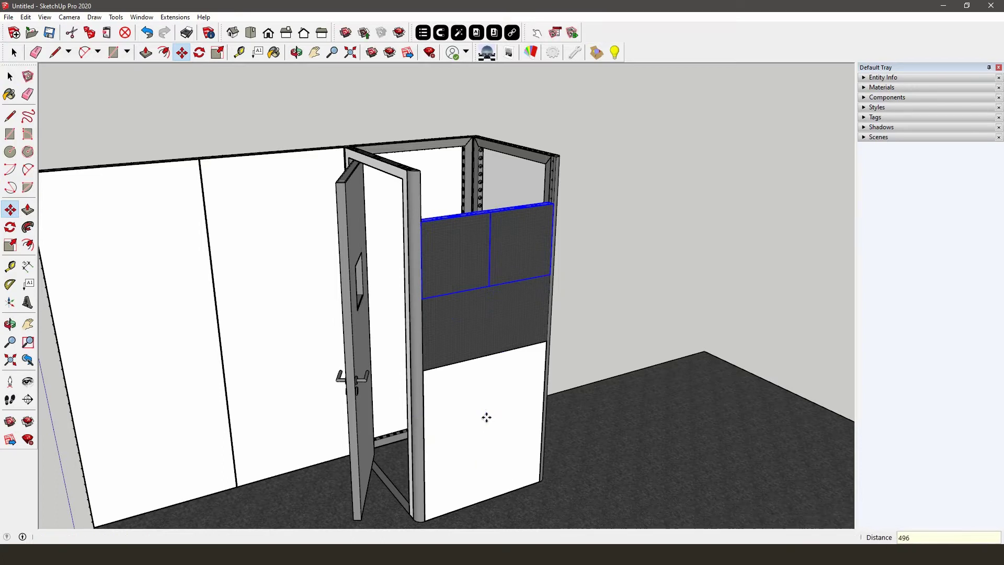
key("space")
scroll(450, 316, "down", 3)
middle_click_drag(467, 376, 454, 331)
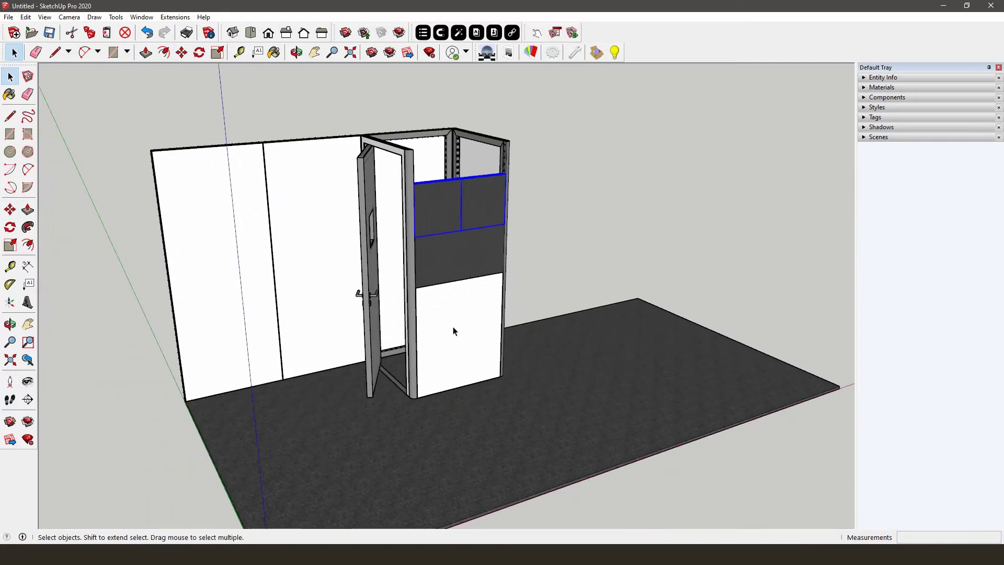
- Copy the white panel out in front of the booth and set its height to 310mm
left_click(460, 332)
left_click(10, 209)
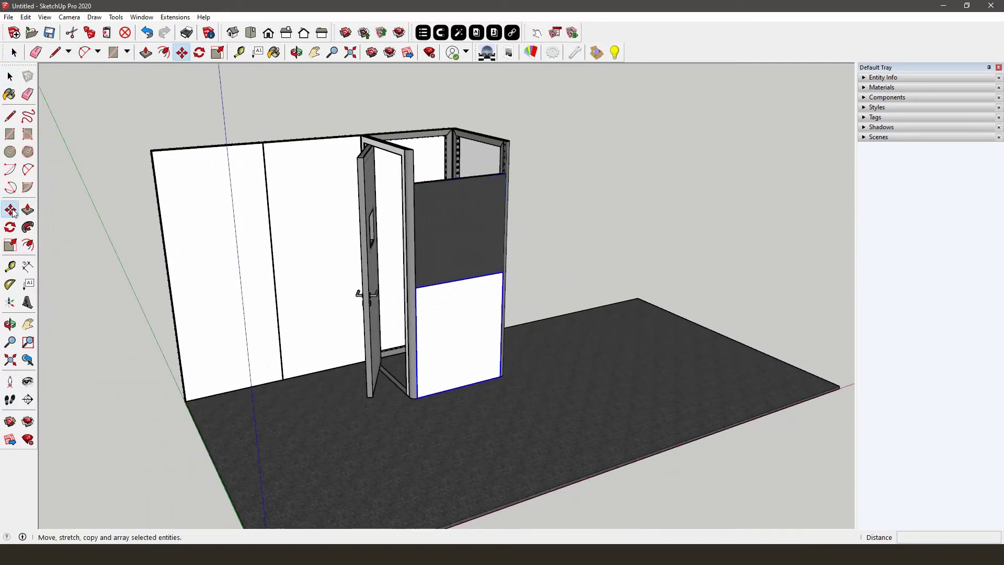
left_click(461, 390)
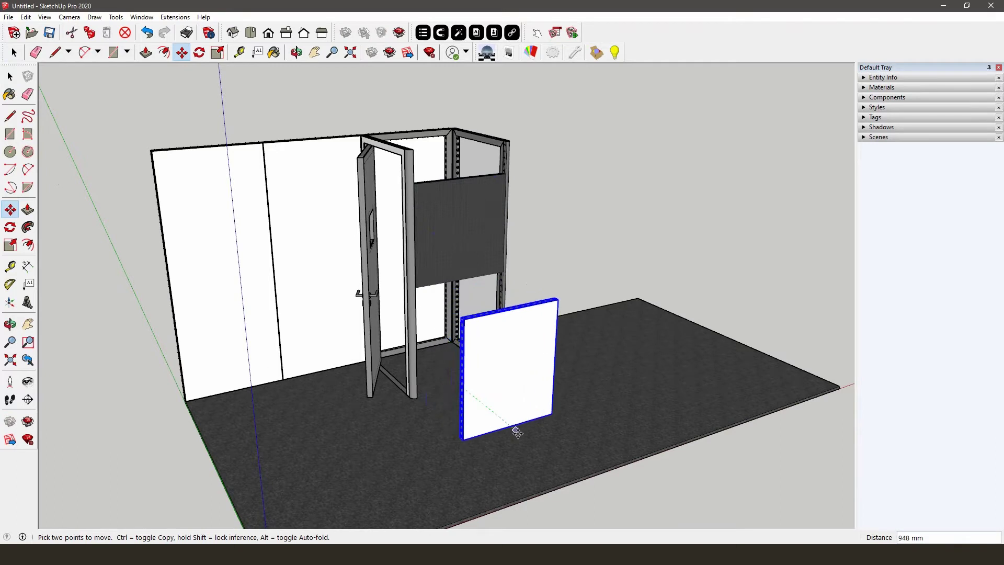
key("ctrl")
left_click(534, 445)
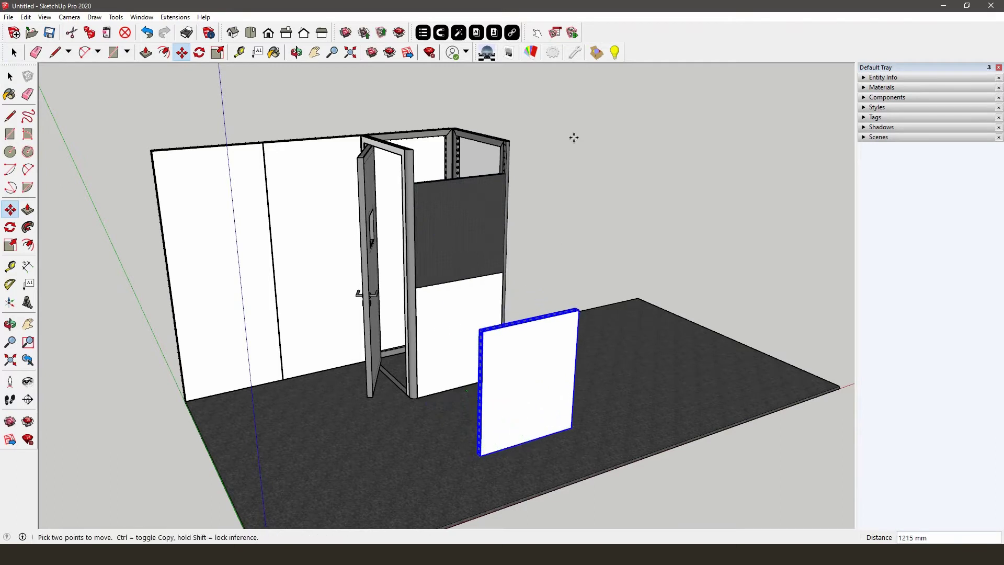
left_click(554, 34)
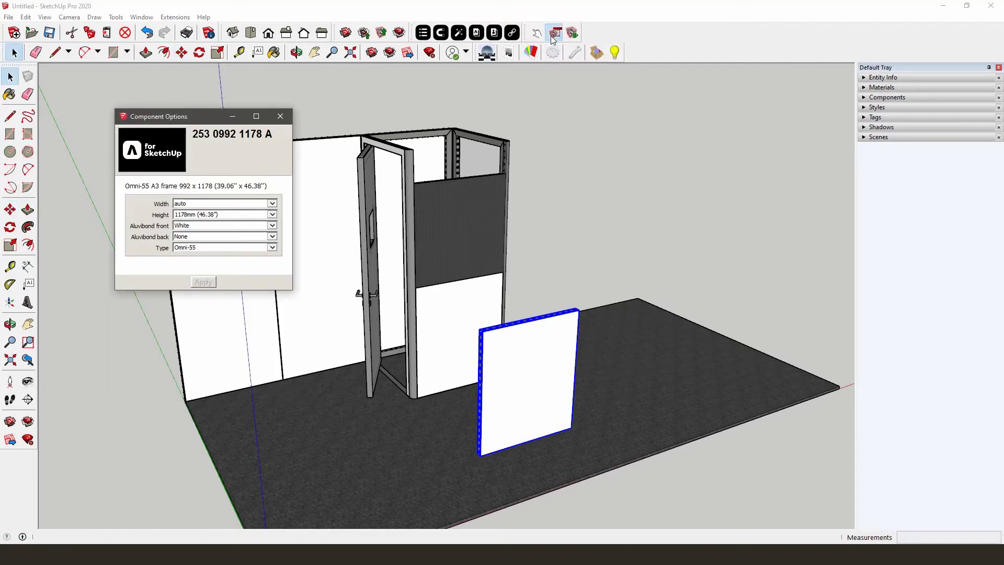
left_click(272, 215)
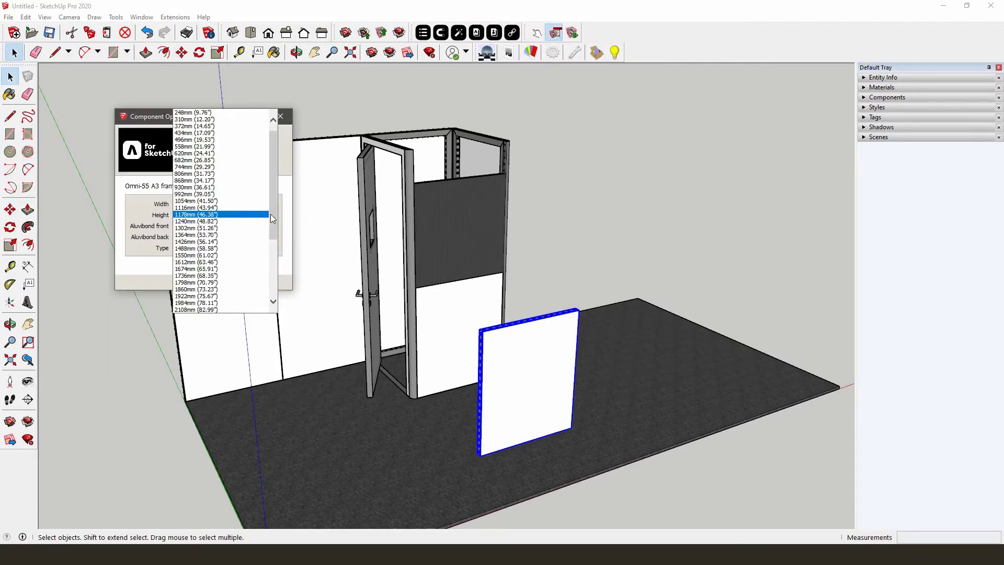
left_click(245, 119)
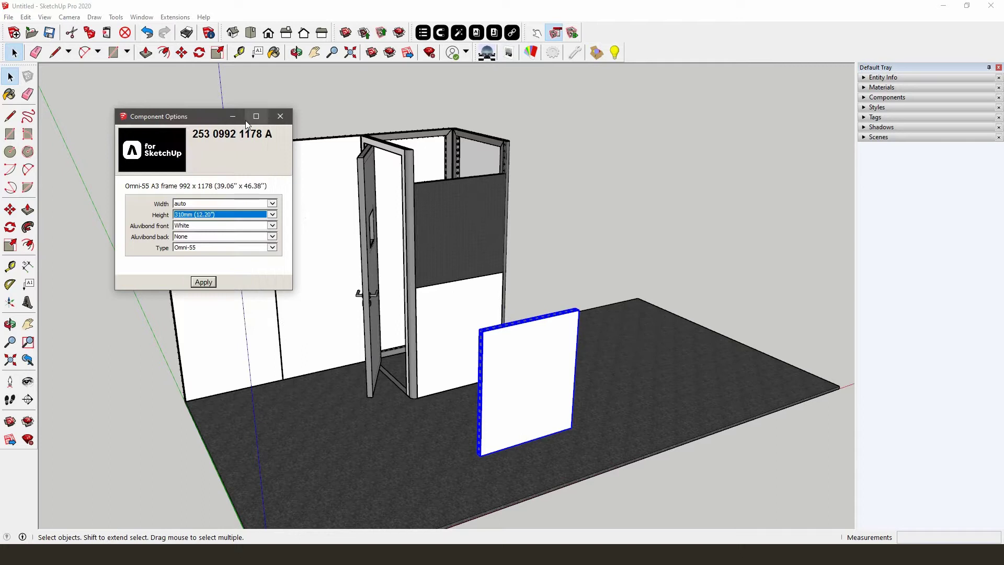
left_click(202, 282)
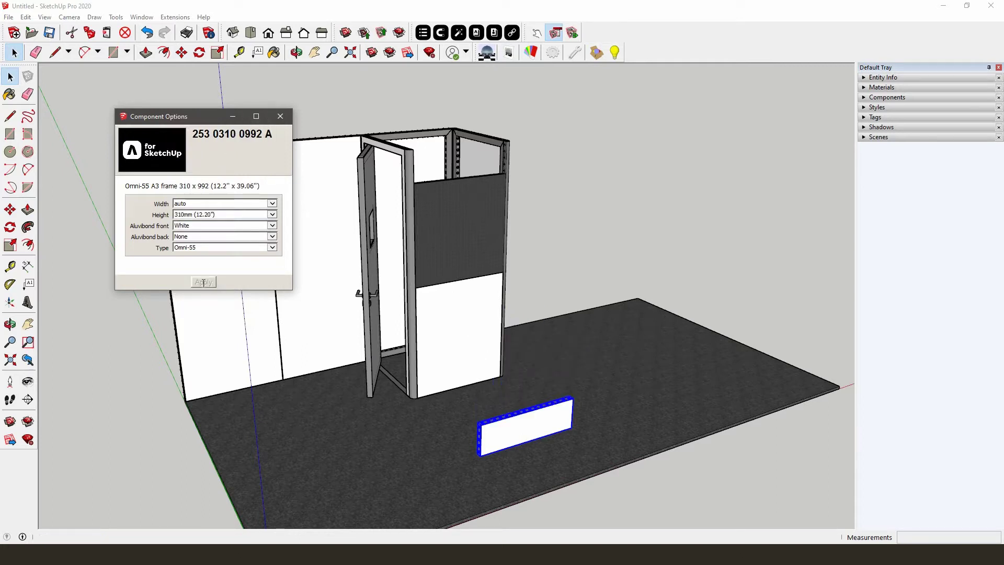
left_click(280, 117)
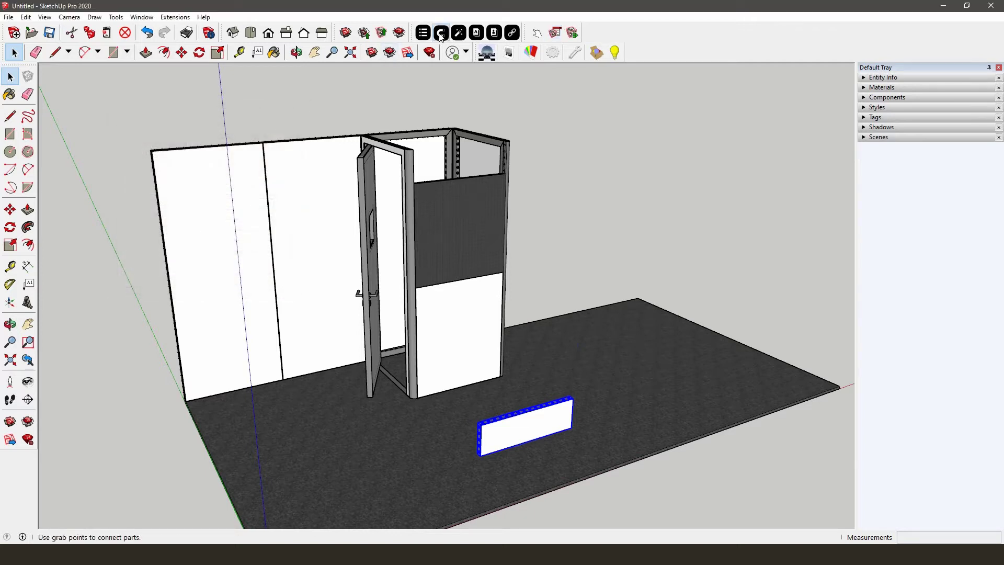
- Drop the 310 mm panel into the booth's top opening and reopen the Aluvision parts library
scroll(464, 447, "up", 3)
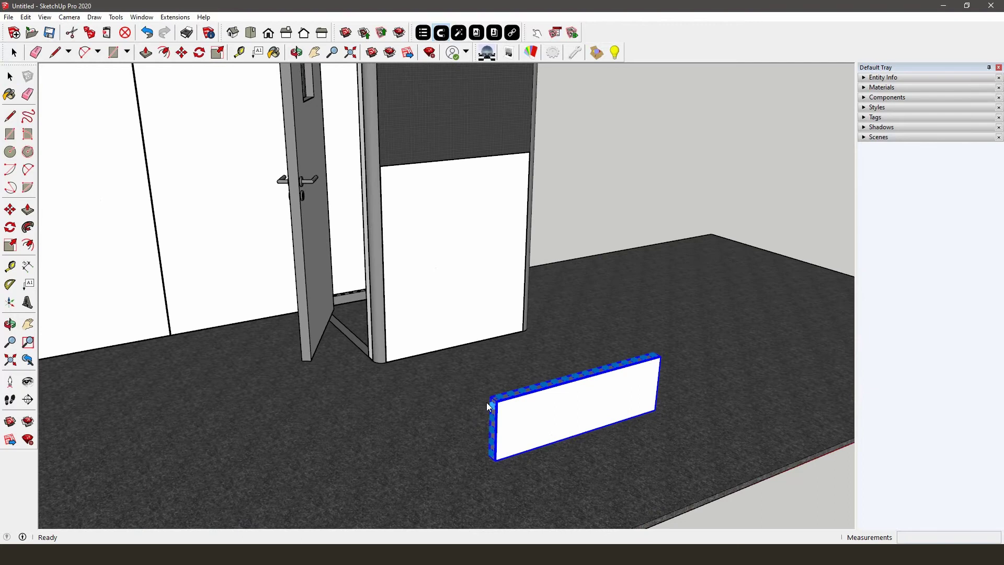
mouse_move(472, 479)
middle_mouse_down()
mouse_move(384, 416)
mouse_move(389, 184)
middle_mouse_up()
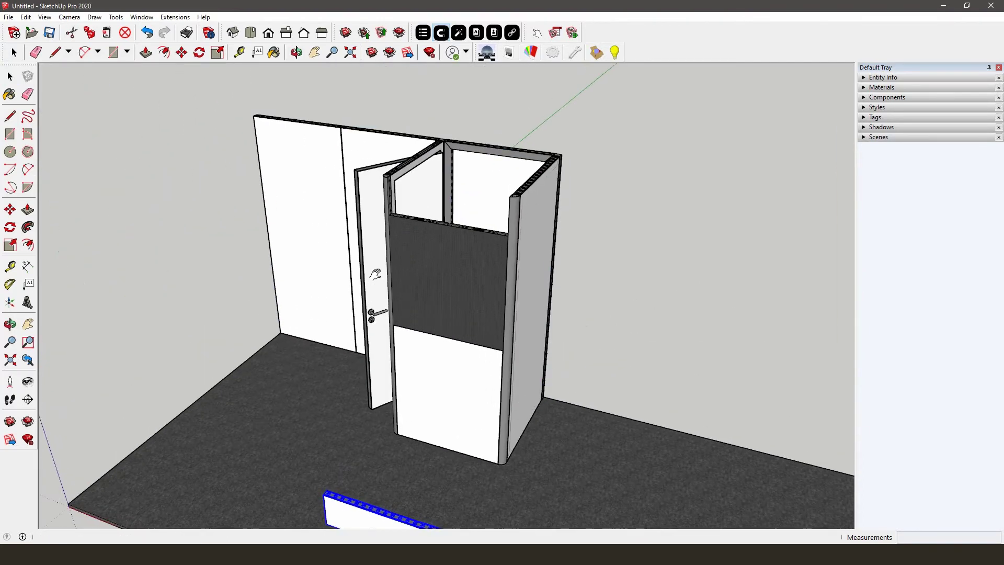
left_click(438, 193)
key("space")
mouse_move(439, 193)
middle_mouse_down()
mouse_move(506, 289)
mouse_move(610, 289)
mouse_move(629, 299)
mouse_move(600, 278)
mouse_move(573, 279)
middle_mouse_up()
left_click(600, 278)
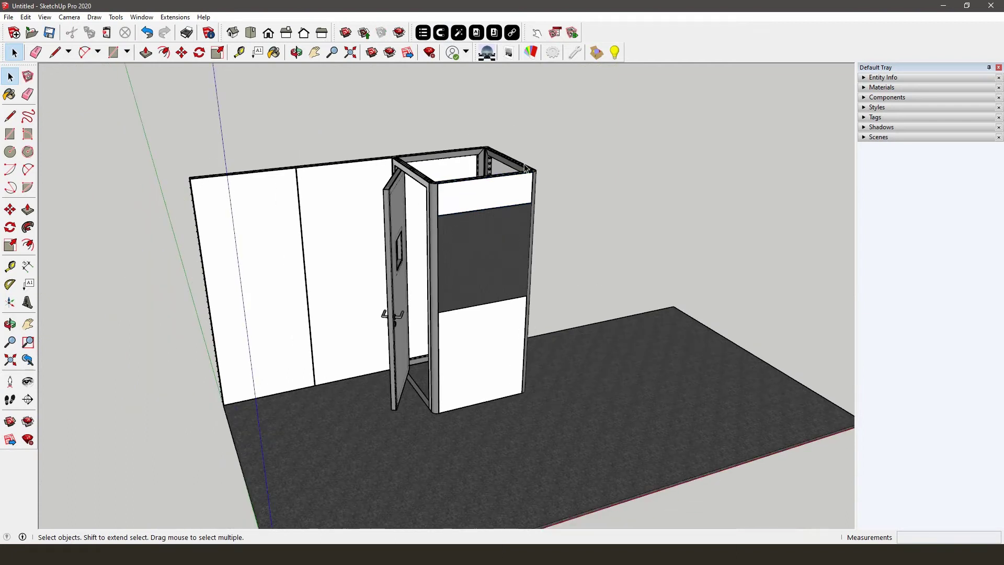
left_click(476, 33)
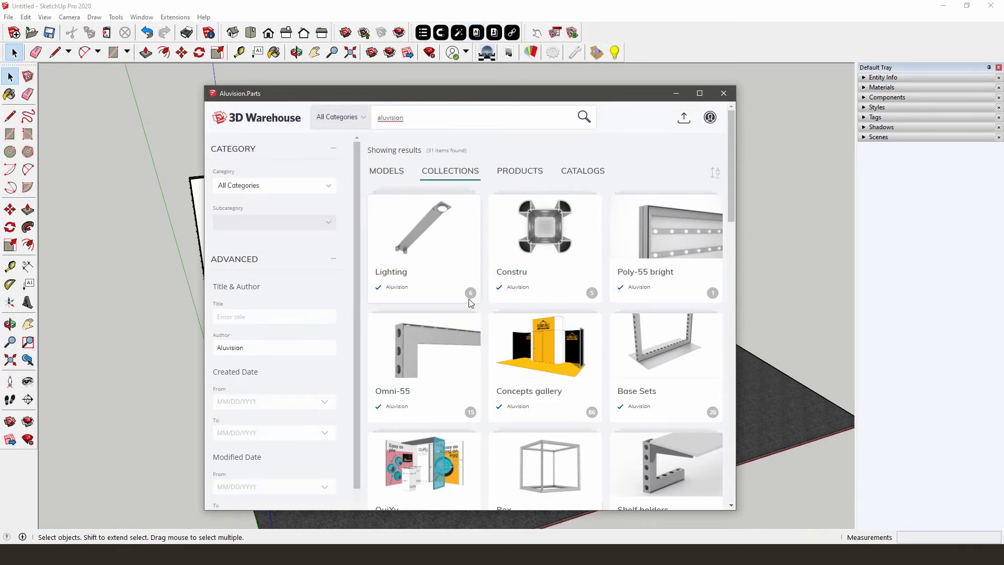
- Download the Poly-124 bright frame from the Poly-124 bright collection and load it
scroll(468, 299, "down", 3)
scroll(469, 303, "down", 1)
scroll(469, 303, "down", 3)
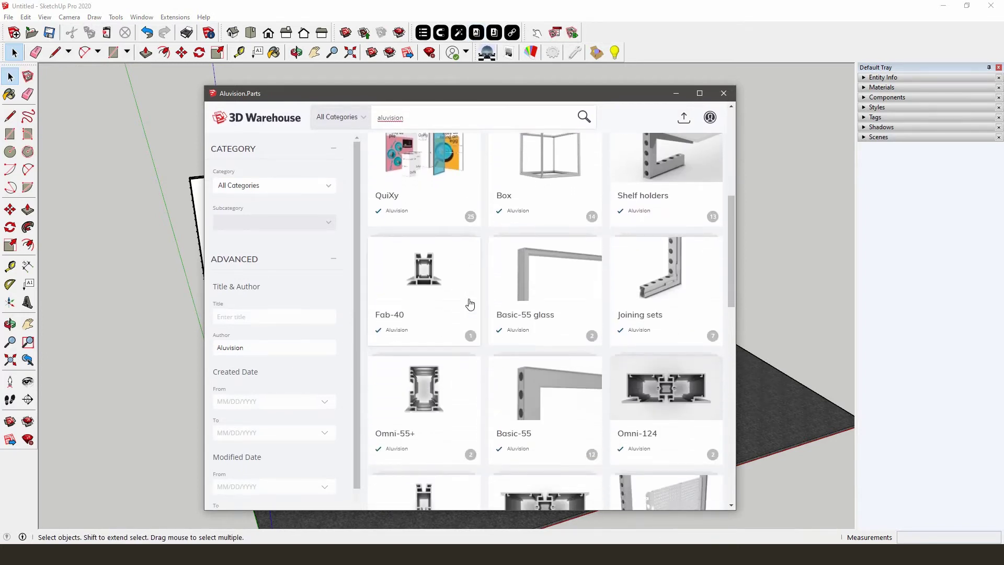
scroll(469, 303, "down", 2)
scroll(469, 303, "down", 3)
scroll(470, 303, "down", 2)
scroll(469, 303, "down", 2)
scroll(469, 303, "down", 2)
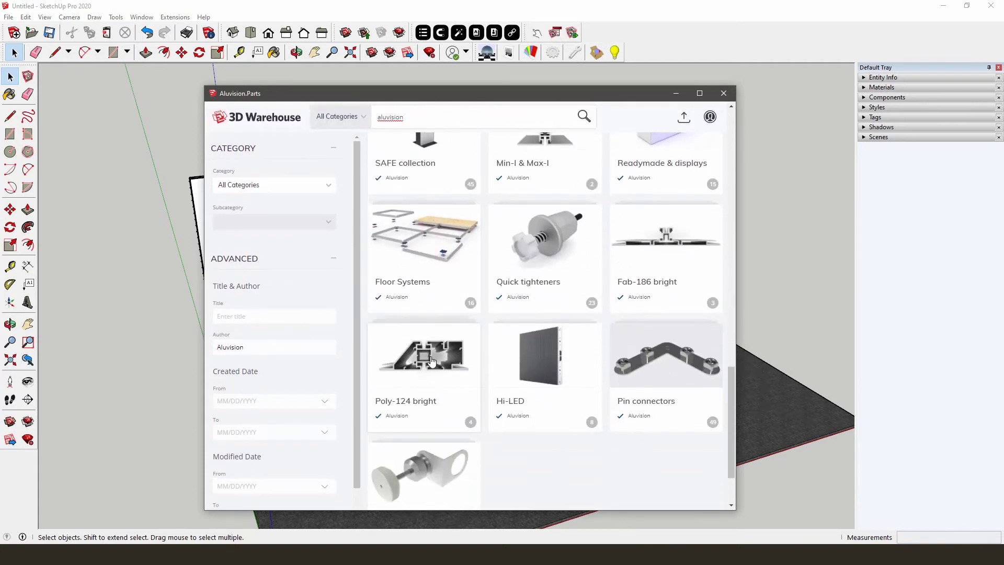
left_click(431, 356)
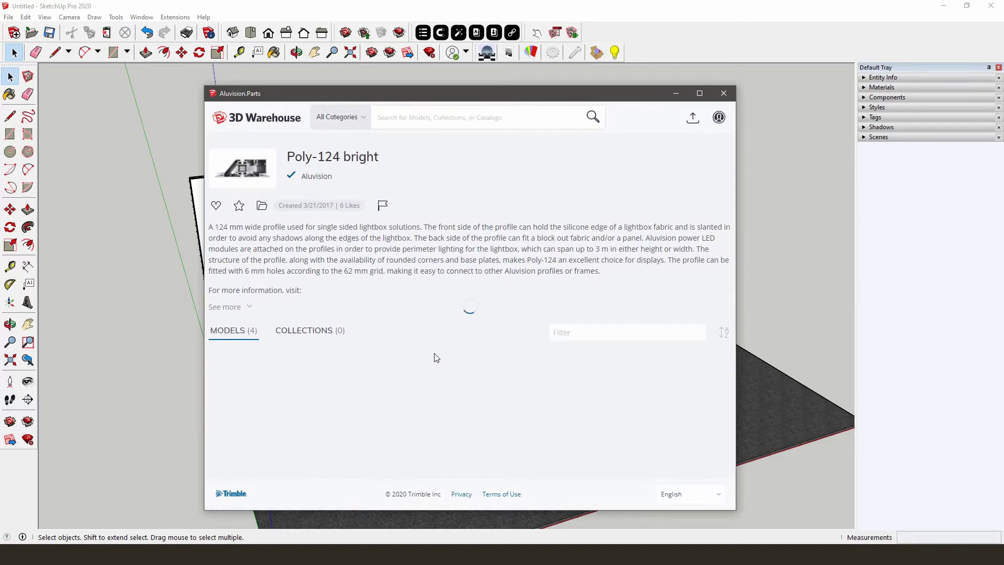
scroll(444, 350, "down", 2)
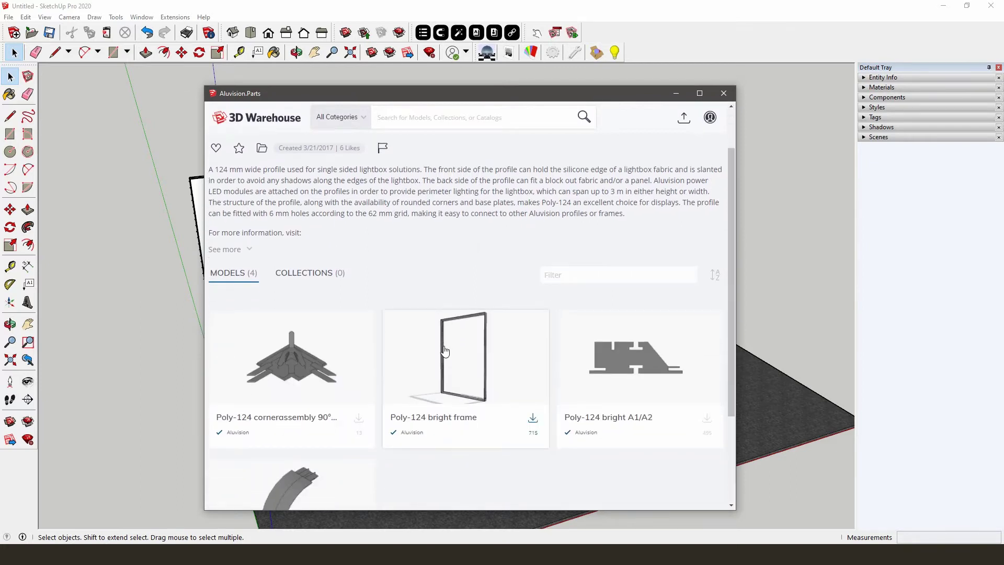
left_click(533, 372)
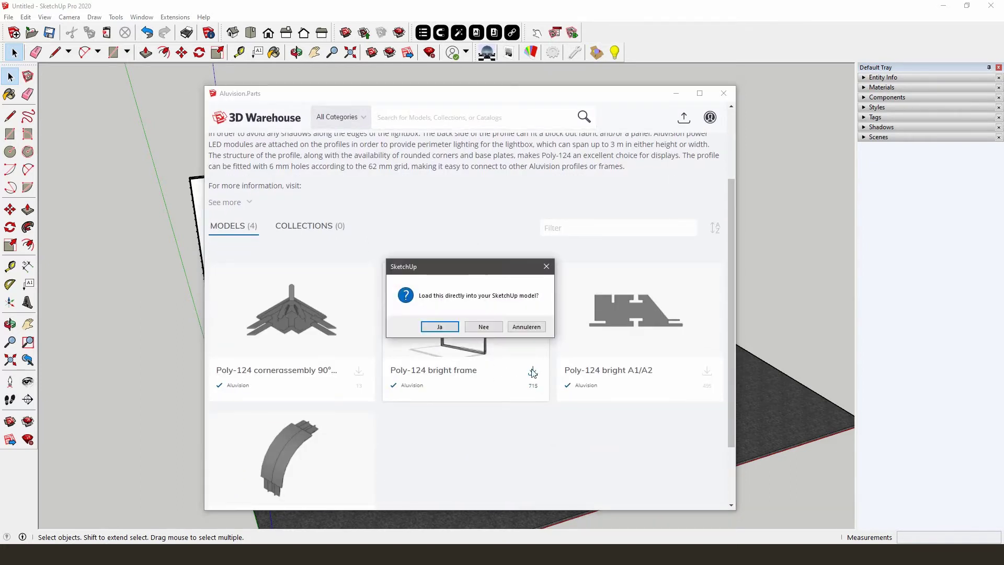
left_click(444, 328)
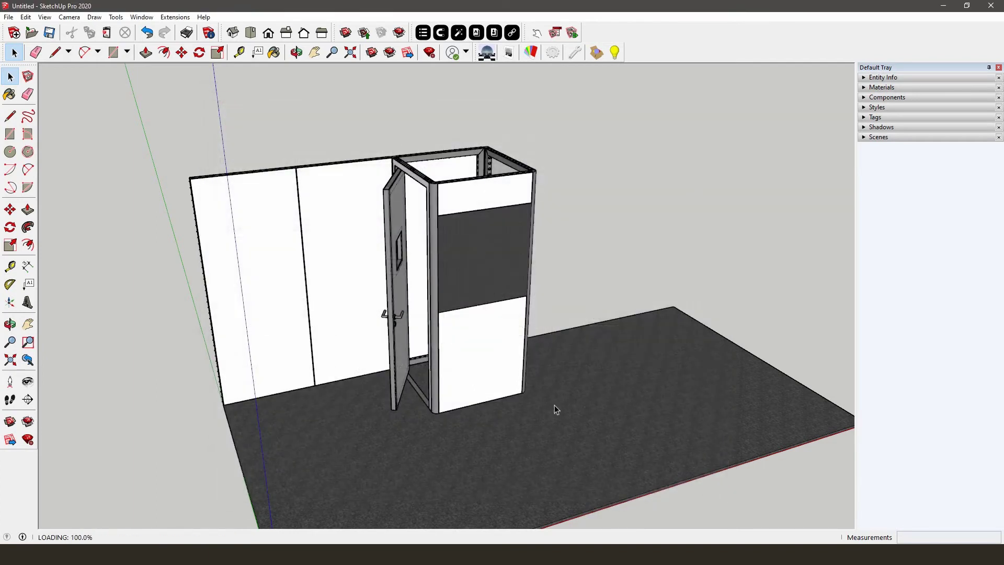
- Place the Poly-124 frame and make it 1860 × 2480 mm with printed deco light front, opaque back fabric
left_click(551, 431)
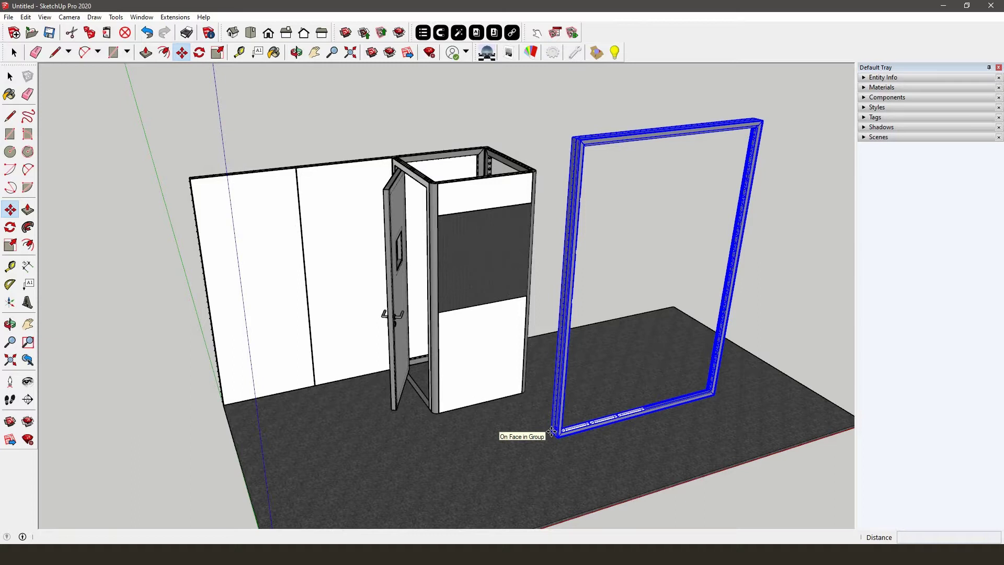
left_click(554, 34)
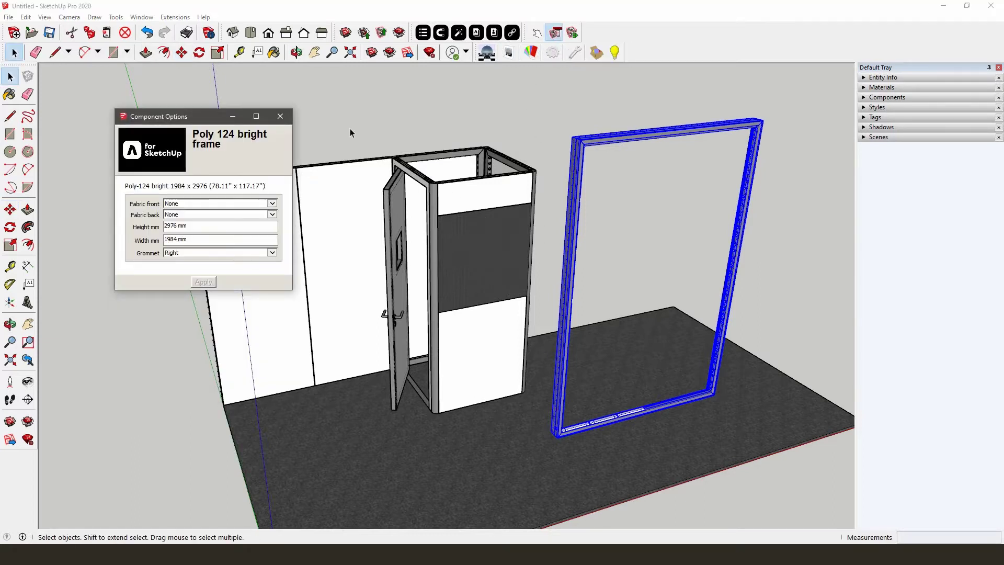
left_click(273, 203)
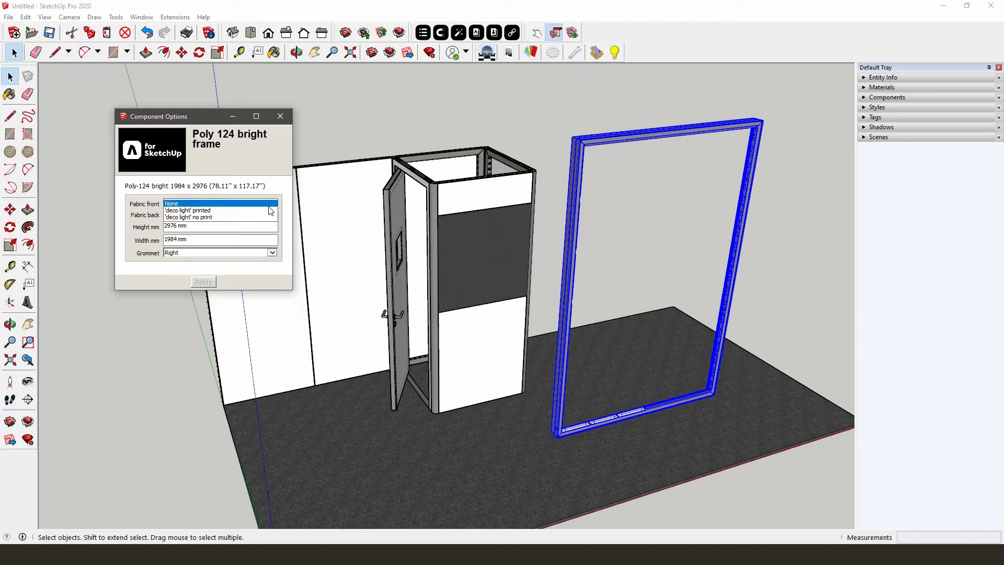
left_click(266, 210)
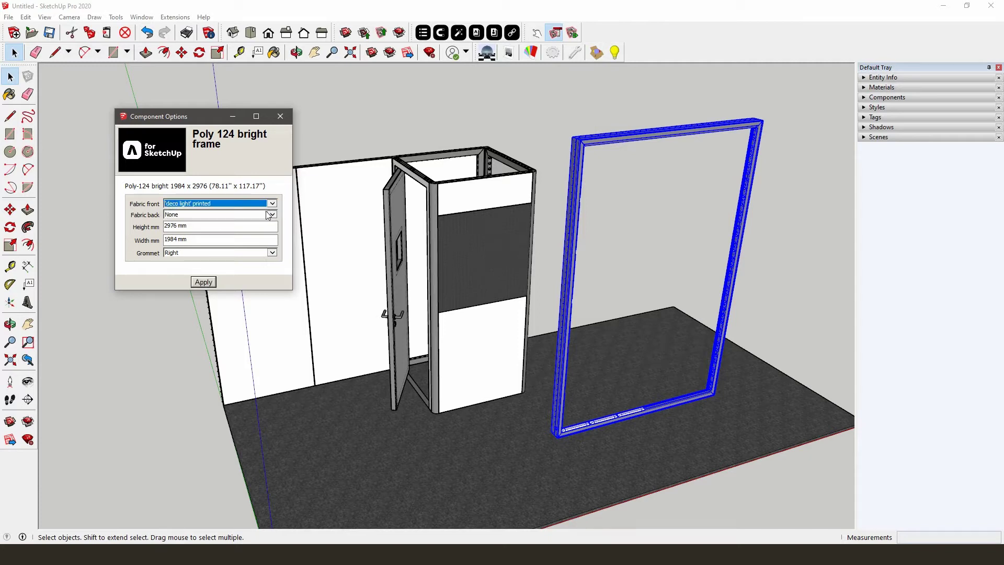
left_click(273, 216)
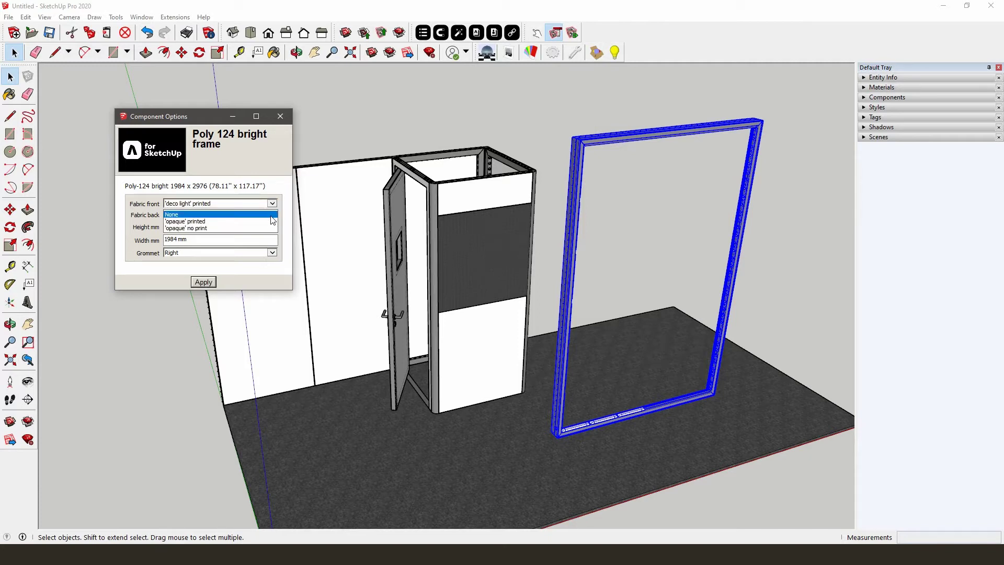
left_click(266, 228)
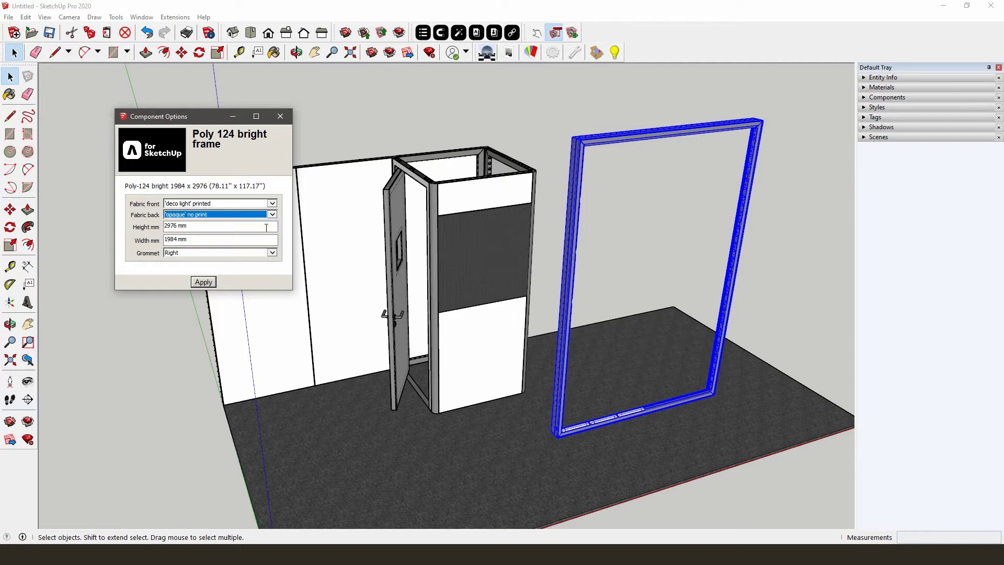
left_click_drag(214, 224, 151, 225)
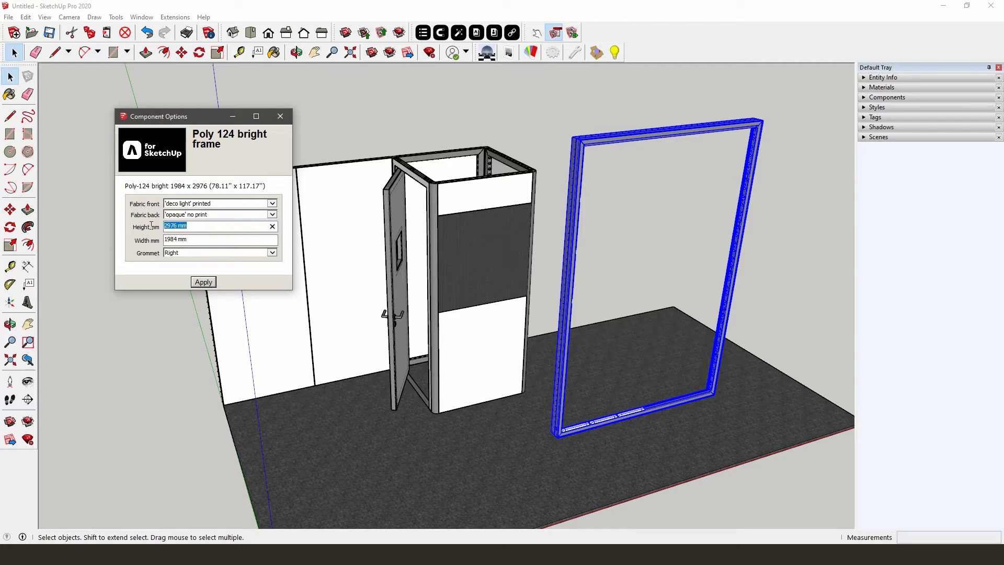
type("2480")
key("Tab")
type("1")
left_click(201, 283)
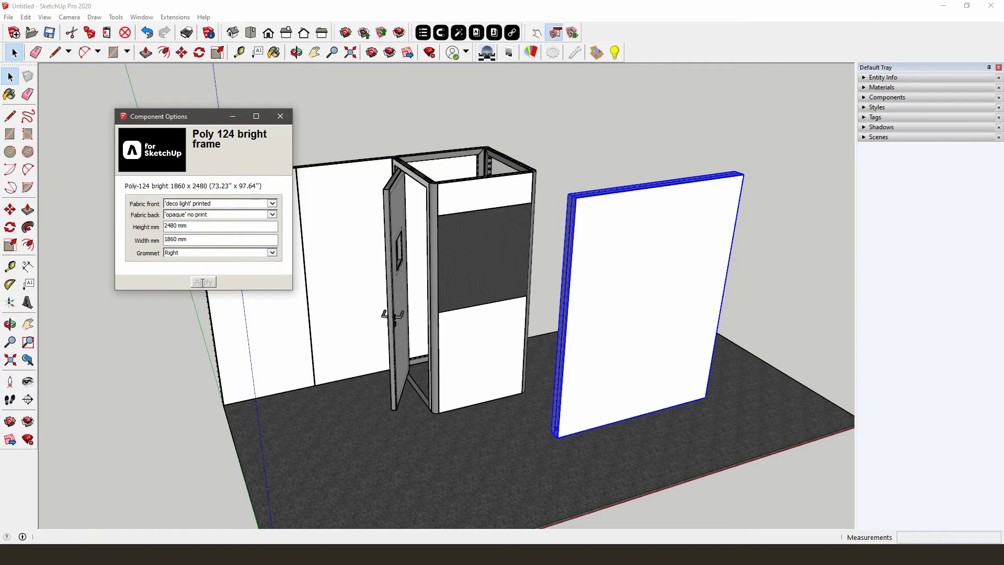
left_click(281, 116)
- Connect the lightbox flush to the corner box's right edge, then select the left wall panel
middle_click_drag(690, 181, 408, 177)
left_click_drag(363, 171, 369, 172)
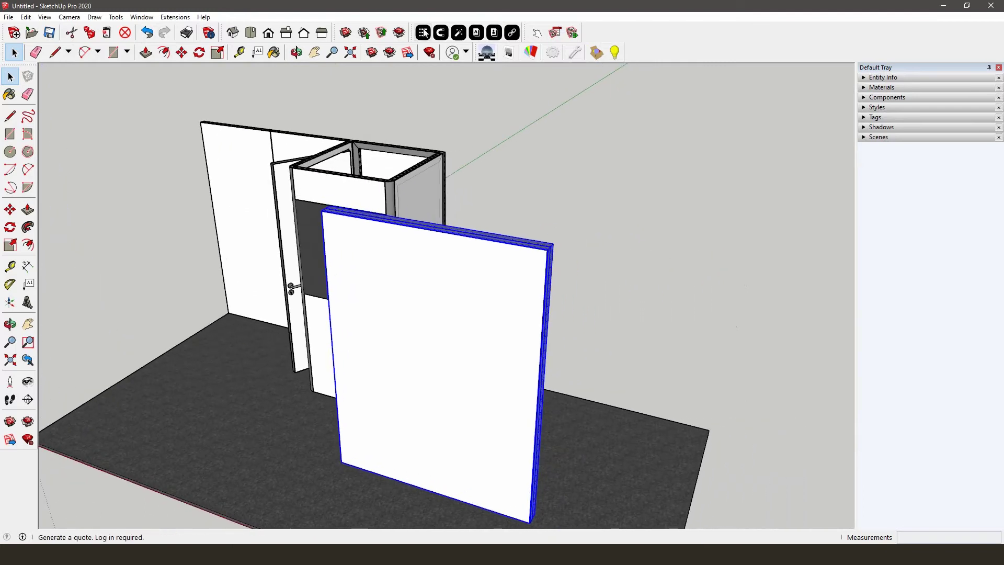
key("space")
key("ctrl+a")
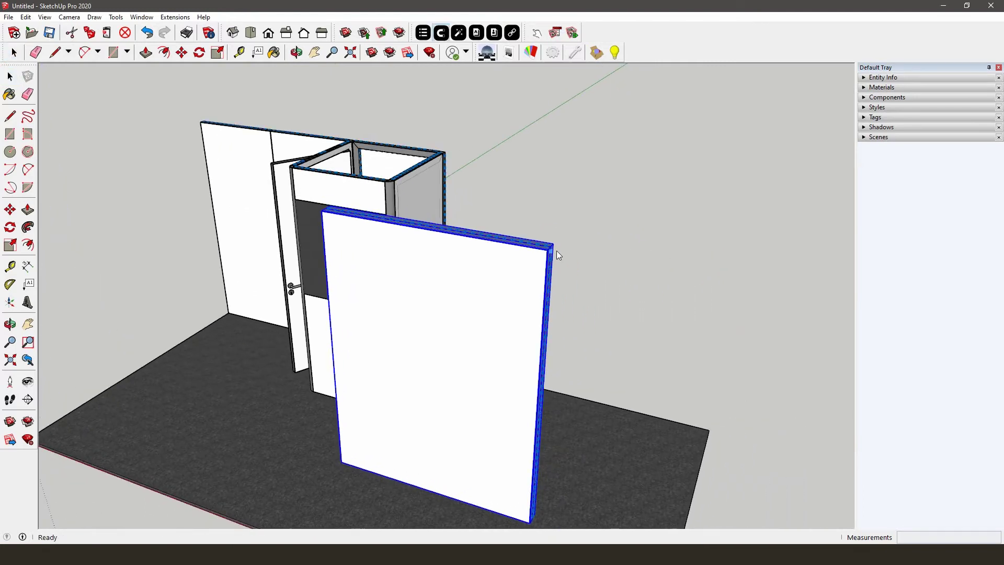
left_click(447, 155, "shift")
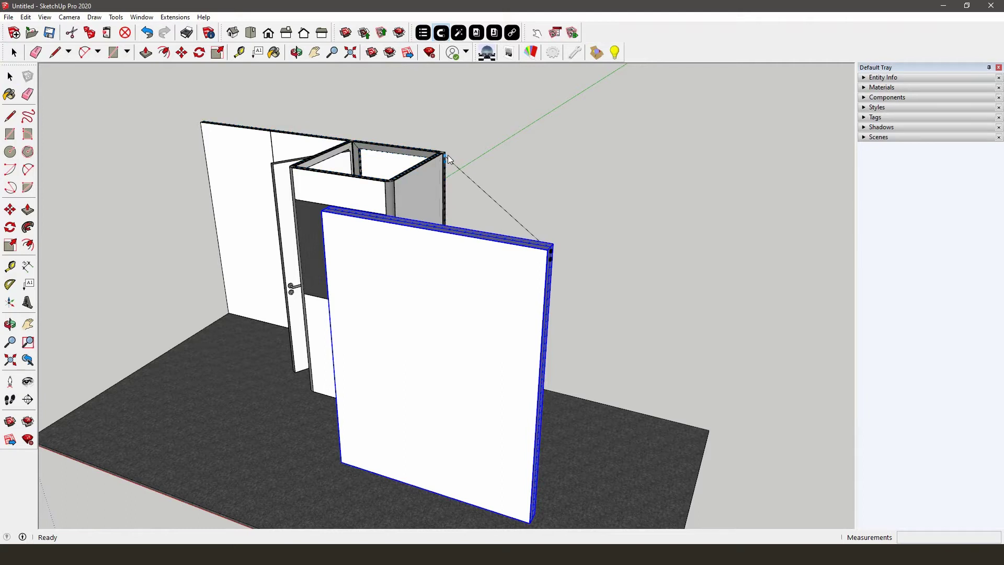
left_click(564, 163)
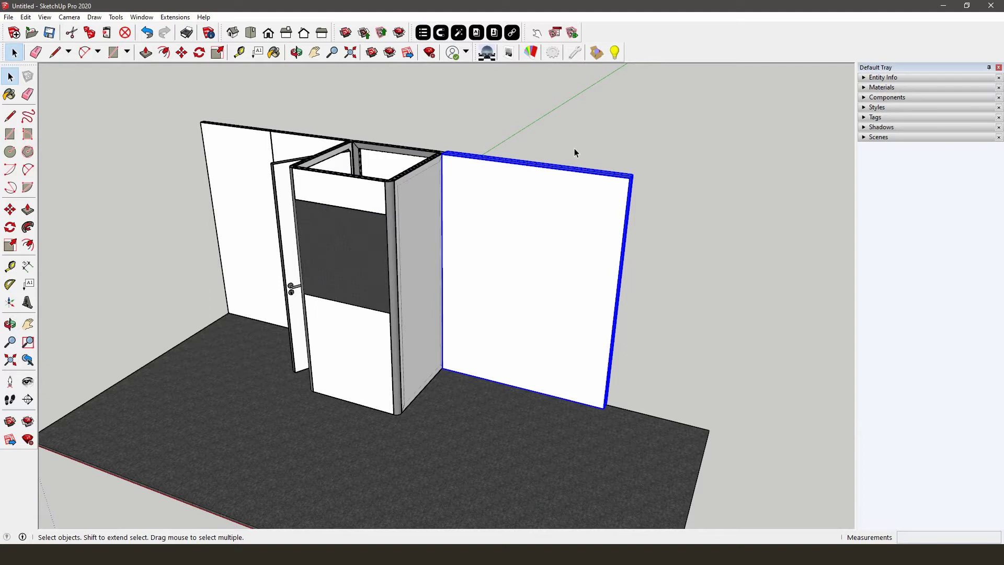
left_click(574, 150)
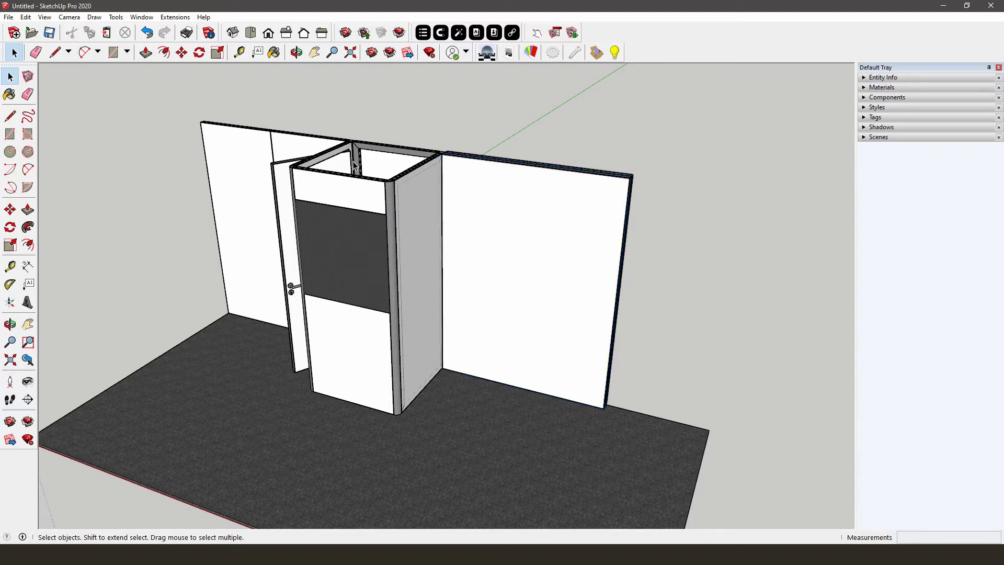
left_click(242, 177)
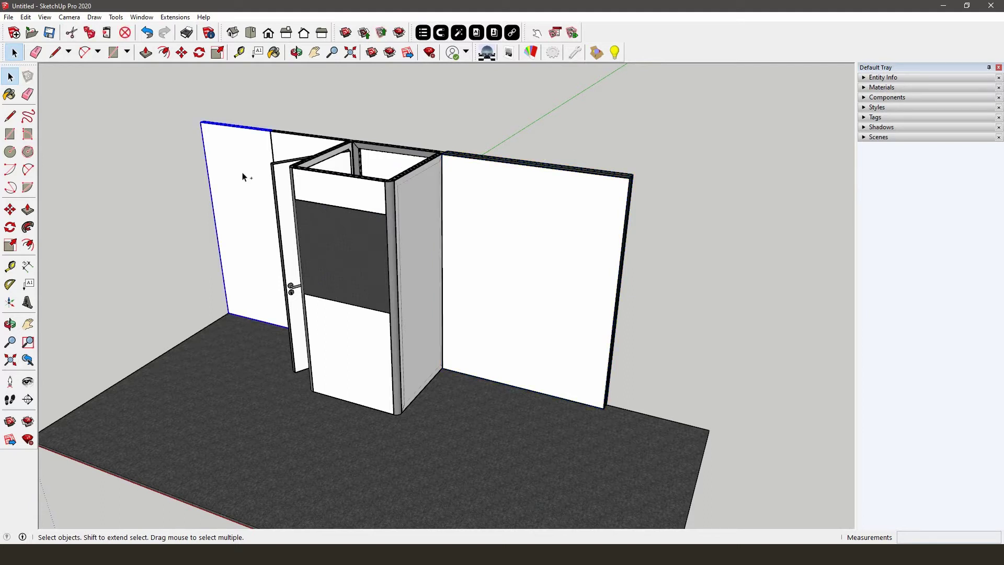
- Paste the left wall copy and connect it flush to the lightbox wall's right end
key("ctrl+v")
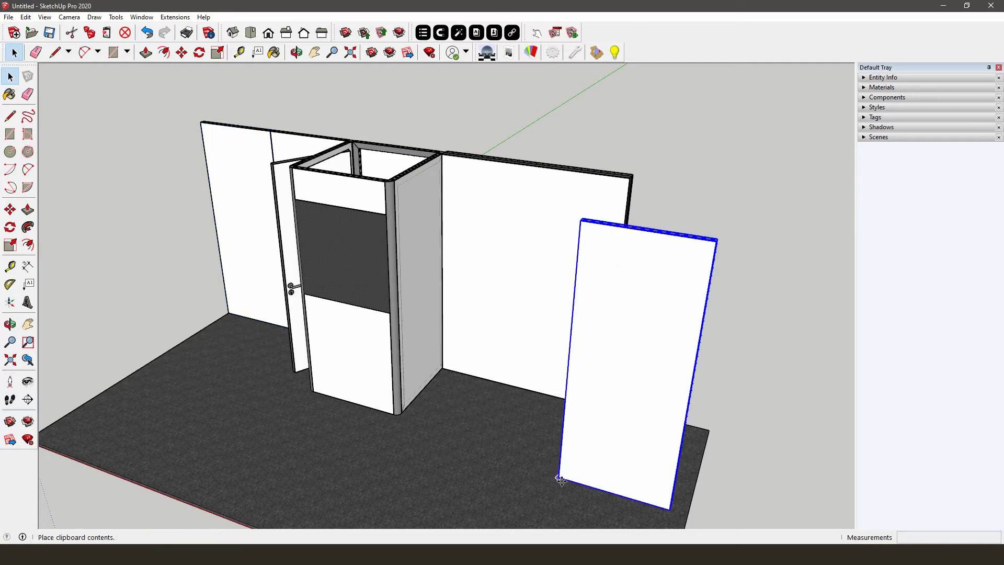
left_click(559, 488)
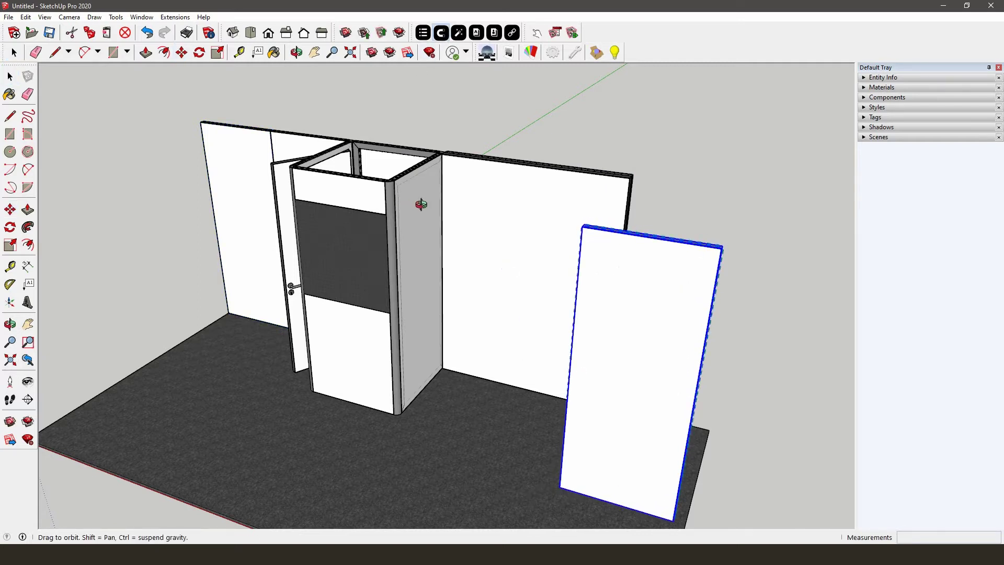
middle_click_drag(367, 190, 662, 195)
scroll(662, 195, "up", 1)
scroll(662, 195, "up", 1)
key("ctrl+a")
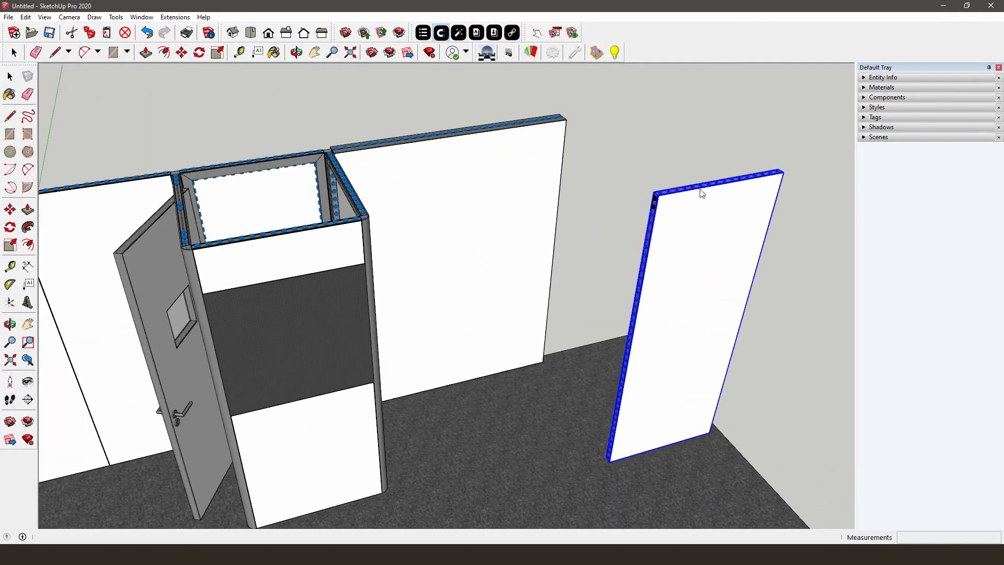
left_click(702, 190)
mouse_move(647, 202)
middle_mouse_down()
mouse_move(399, 196)
mouse_move(688, 196)
middle_mouse_up()
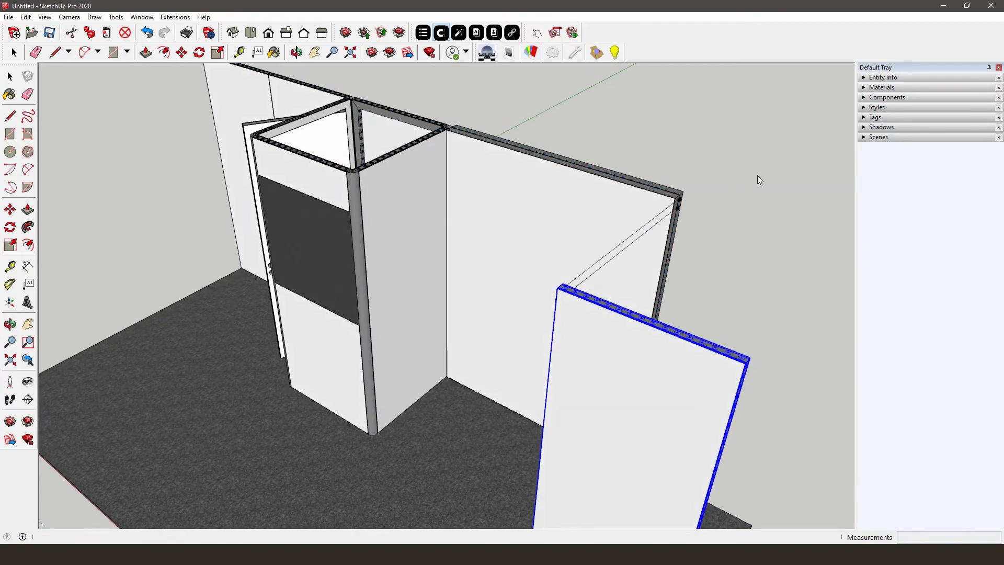
key("Return")
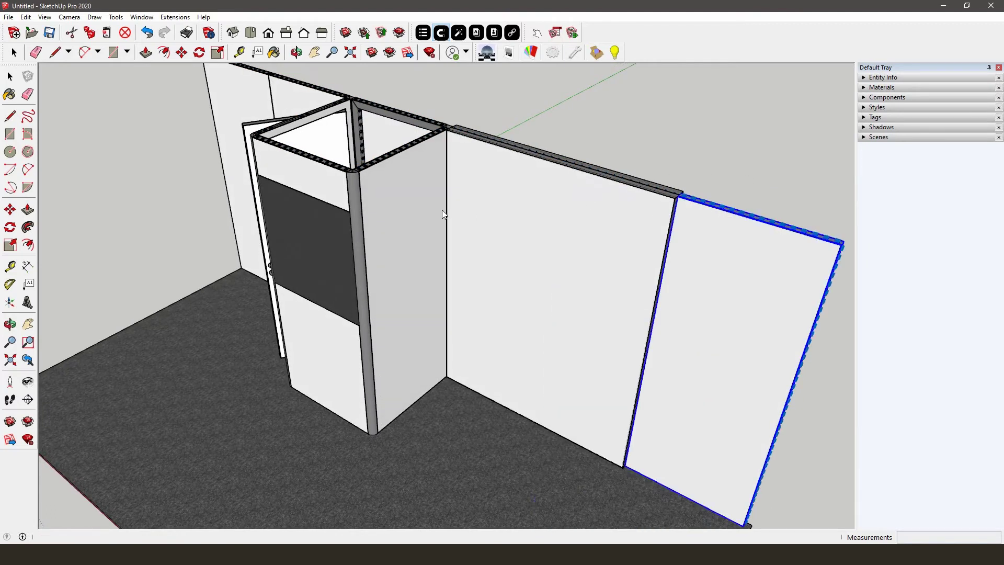
scroll(442, 214, "down", 3)
key("space")
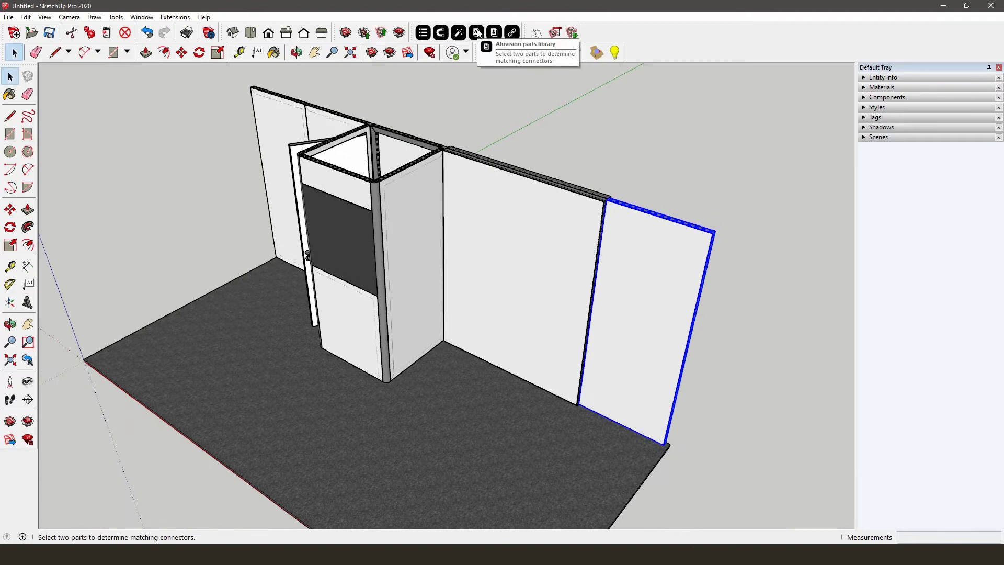
- Download the Omni-55 A3 R437 v2 frame from the Omni-55 catalogue and confirm loading it
left_click(479, 34)
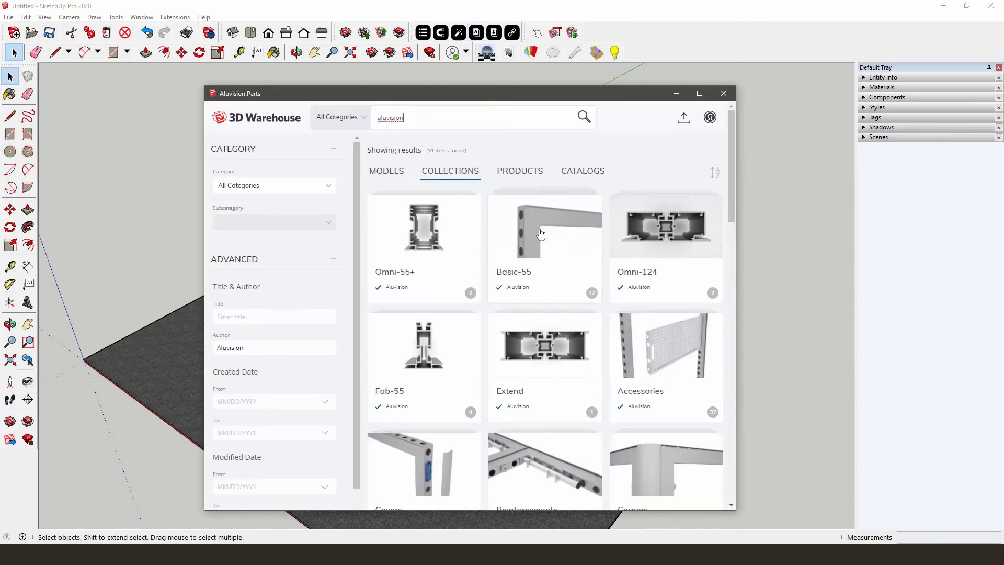
scroll(541, 233, "down", 2)
scroll(541, 233, "down", 3)
scroll(541, 233, "down", 3)
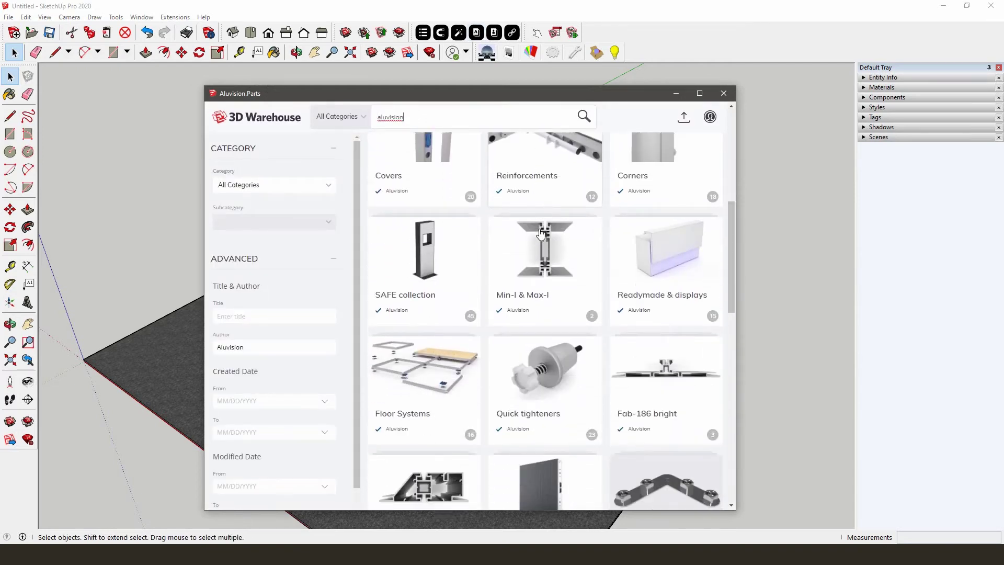
scroll(541, 233, "down", 1)
scroll(539, 193, "down", 1)
scroll(540, 261, "down", 1)
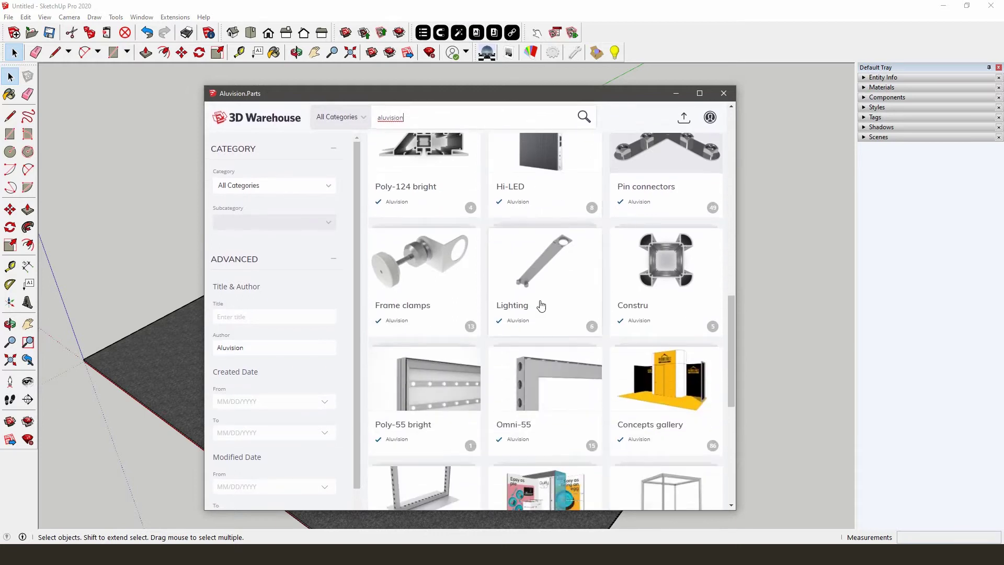
left_click(545, 361)
scroll(528, 356, "down", 2)
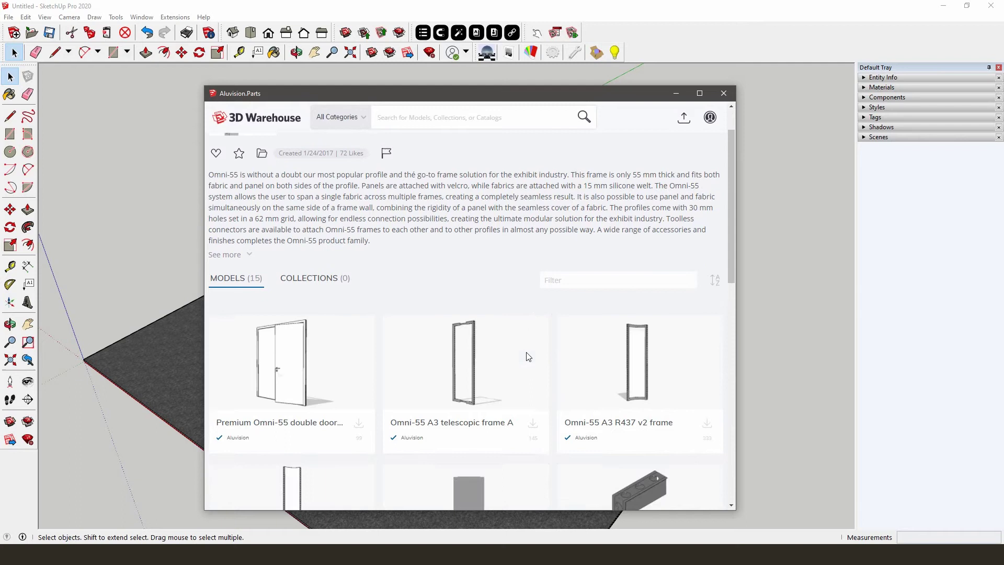
scroll(548, 359, "down", 1)
scroll(627, 368, "down", 1)
left_click(706, 372)
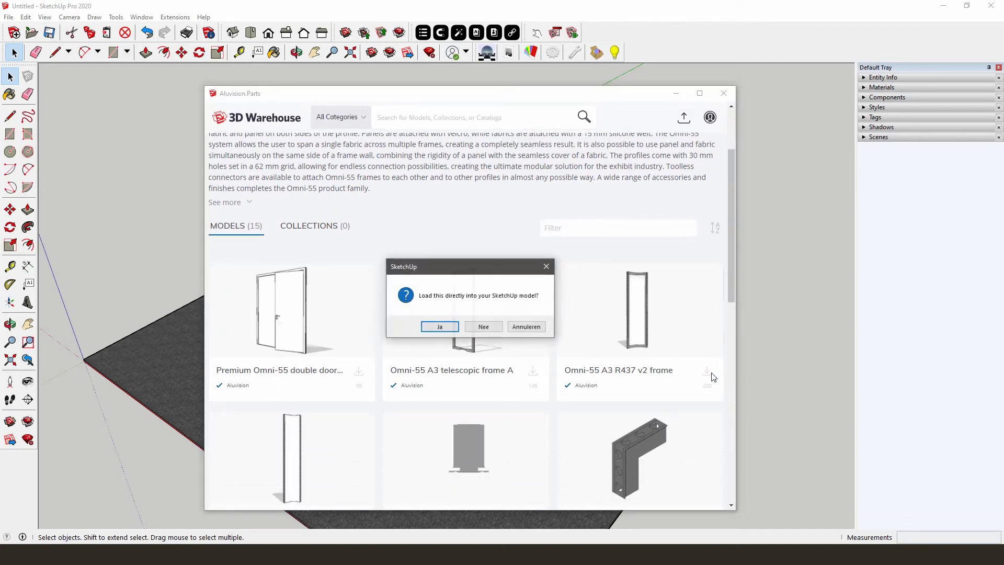
left_click(450, 330)
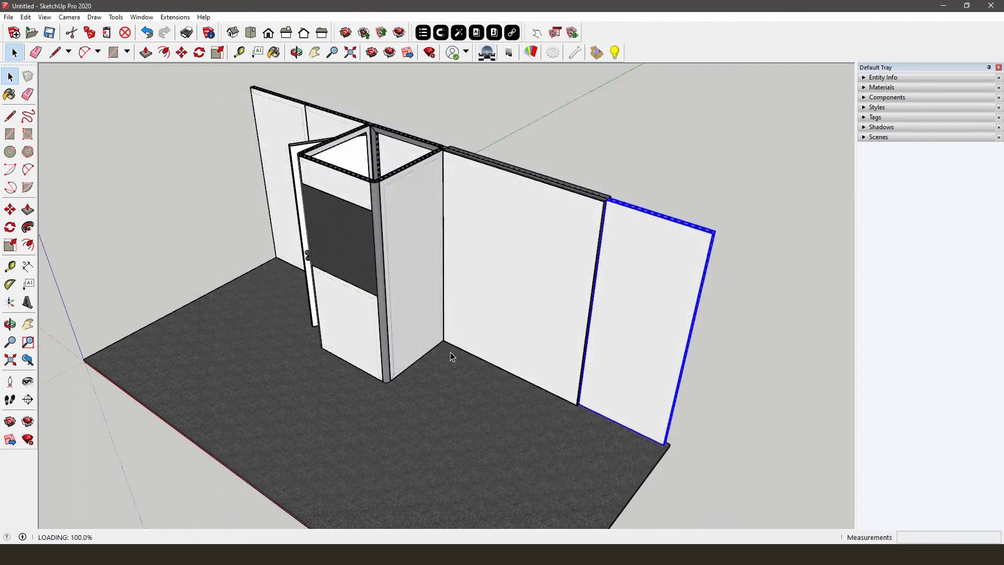
- Place the curved frame and give it a 992mm height with a White Aluvibond inside panel
left_click(458, 472)
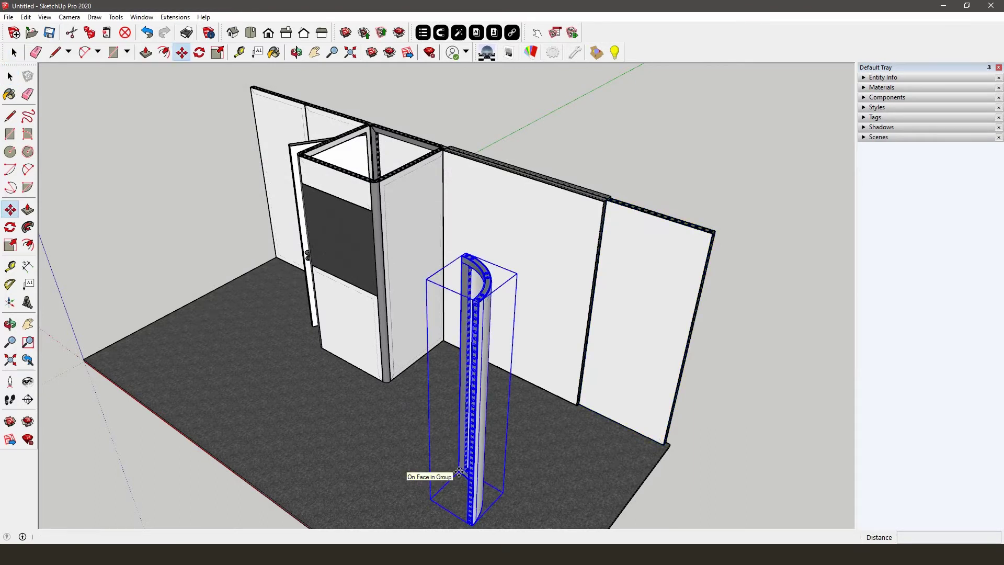
middle_click_drag(458, 472, 471, 428)
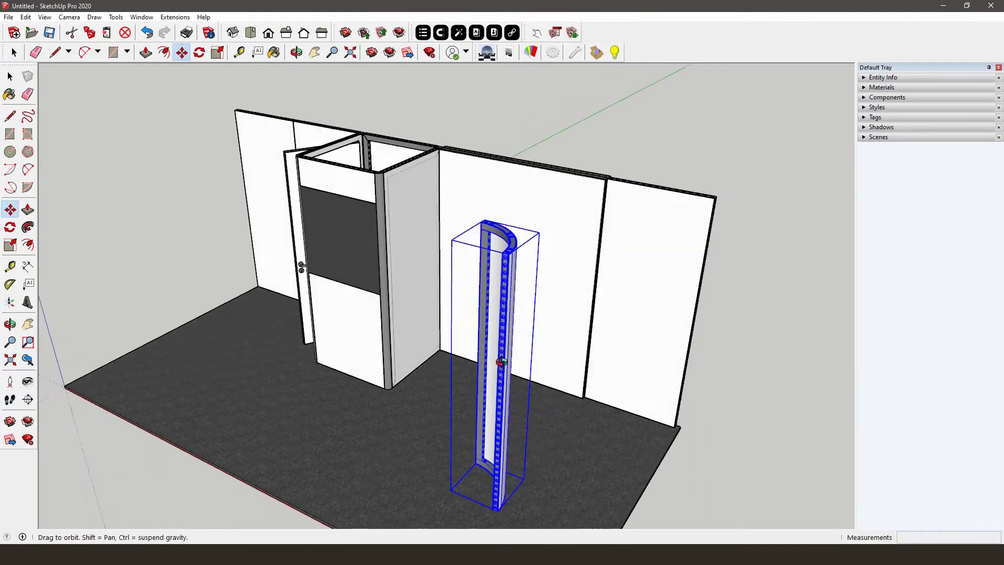
left_click(556, 33)
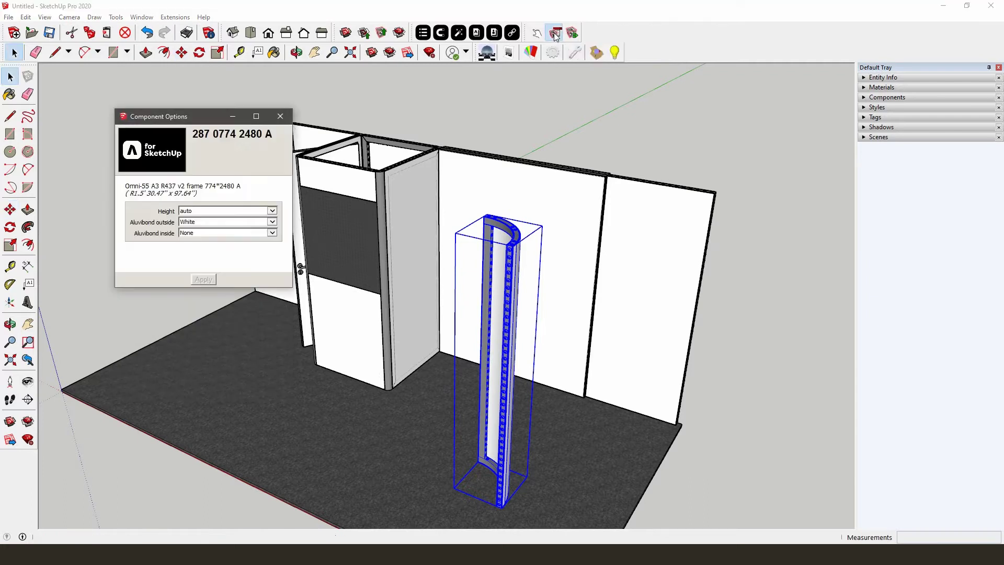
left_click(272, 211)
scroll(236, 90, "up", 4)
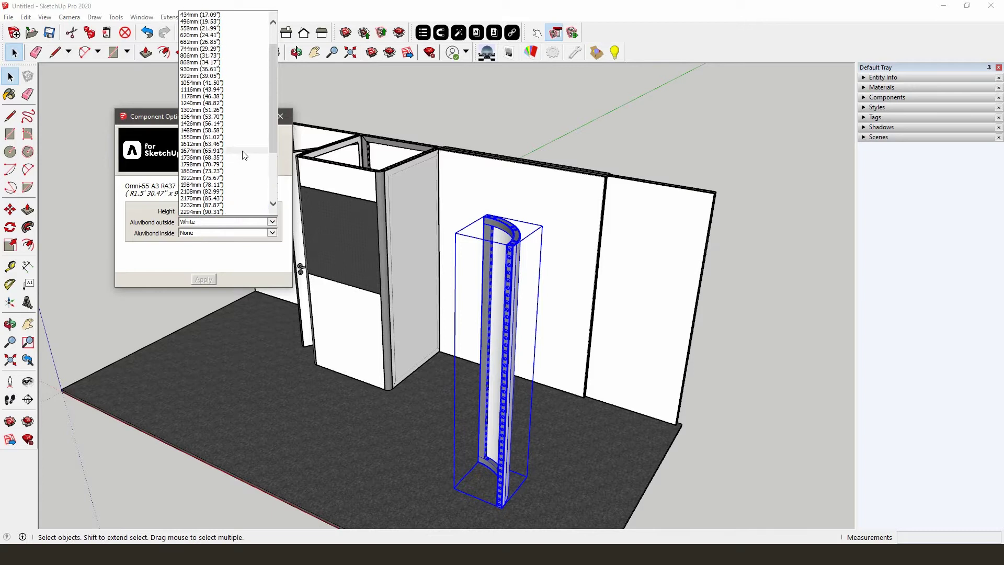
left_click(236, 77)
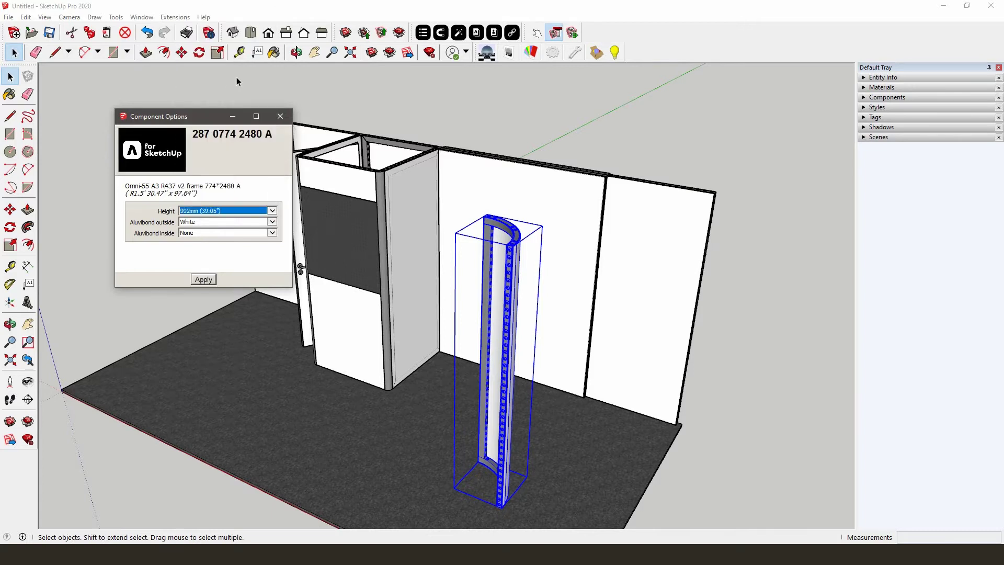
left_click(272, 232)
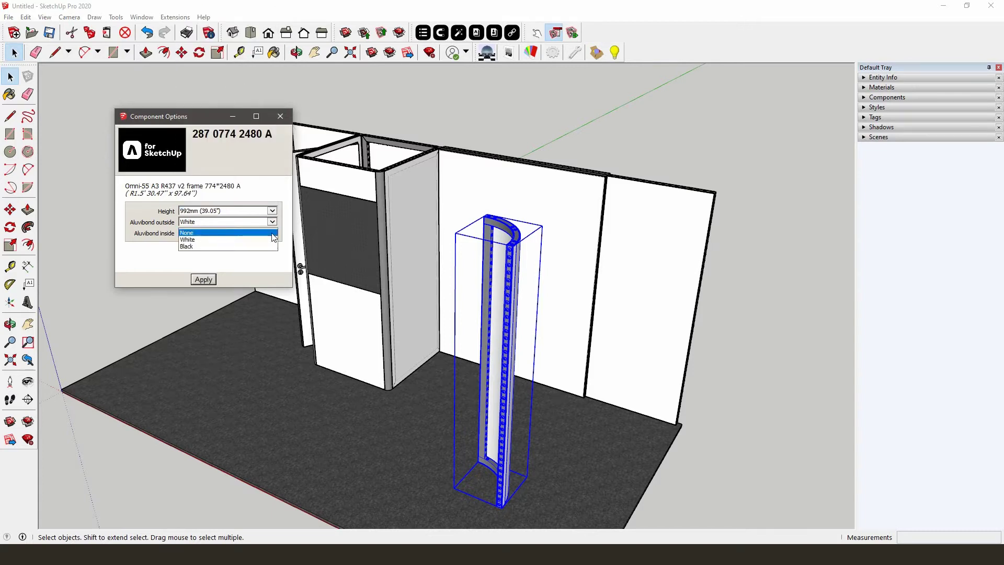
left_click(268, 239)
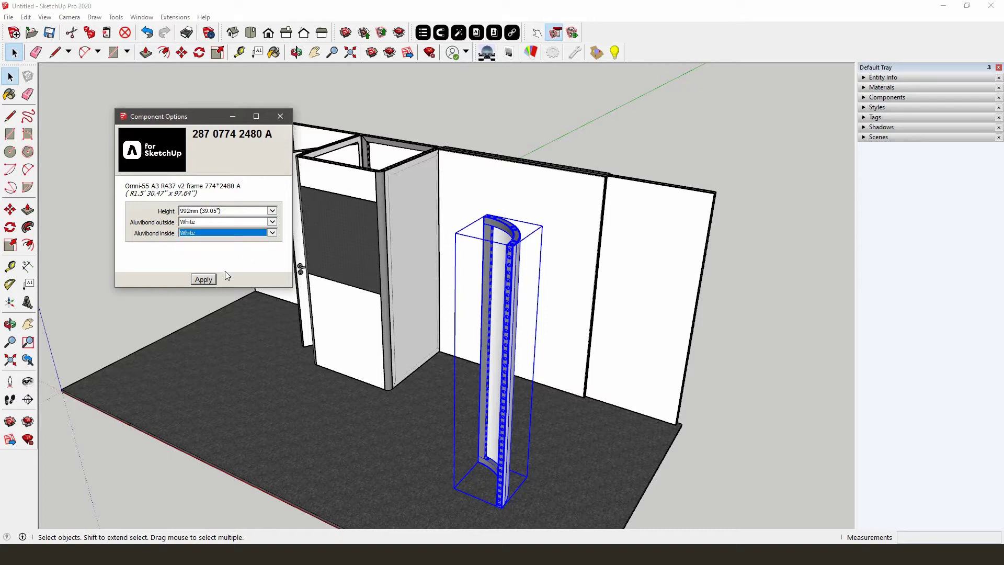
left_click(211, 279)
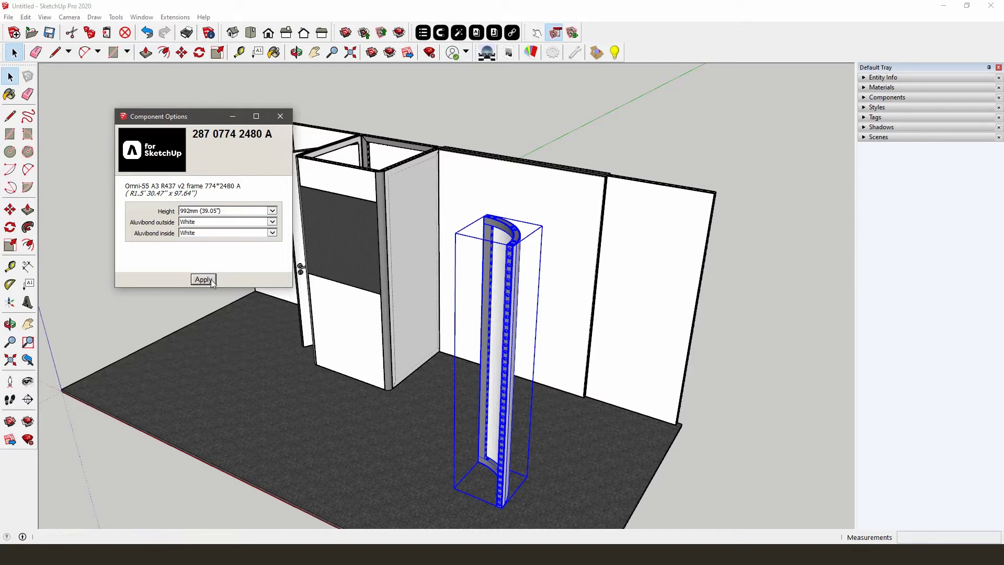
left_click(280, 119)
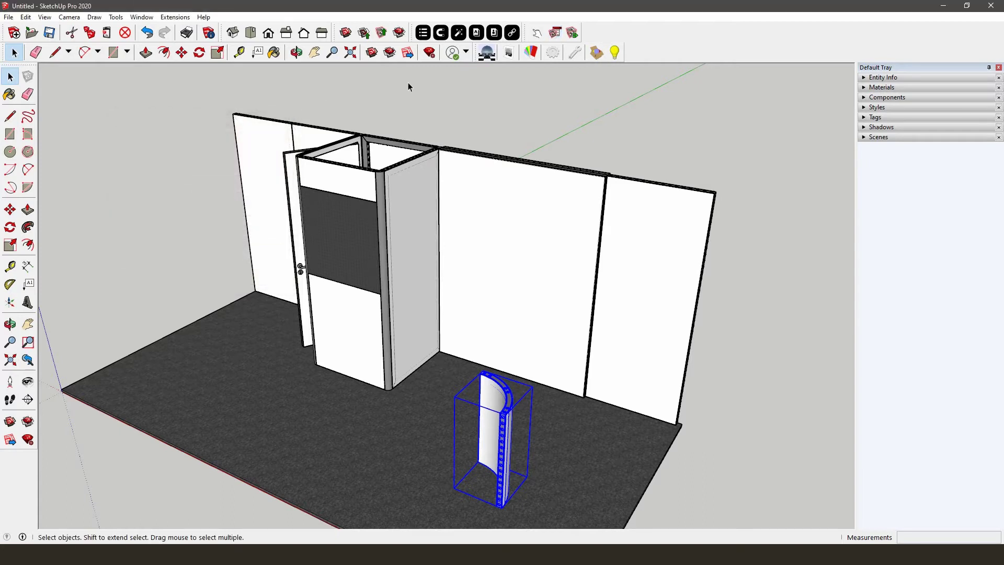
- Set the curved 774 × 992 mm frame on top of the rightmost wall panel
mouse_move(353, 256)
middle_mouse_down()
mouse_move(534, 298)
mouse_move(625, 339)
middle_mouse_up()
scroll(622, 343, "up", 3)
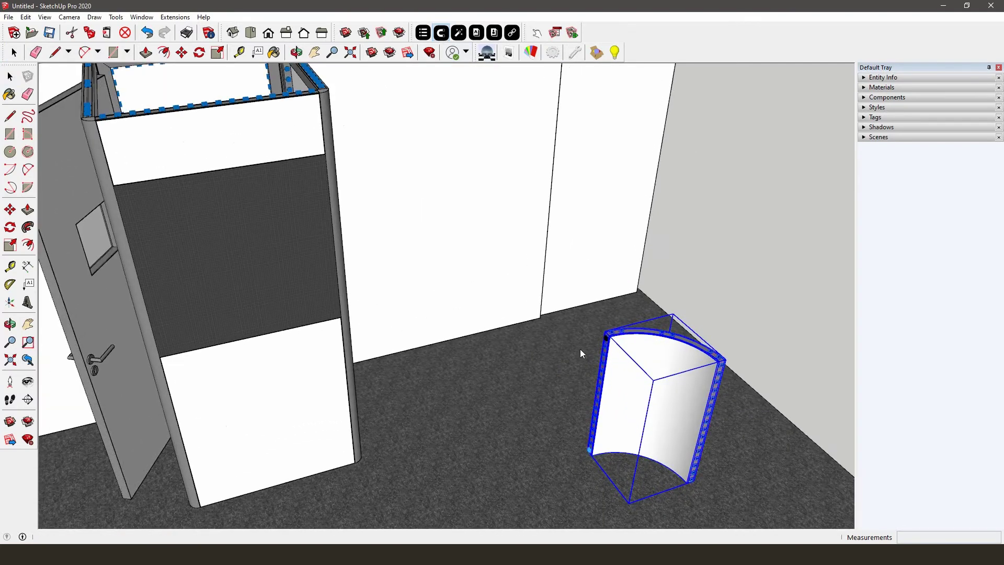
mouse_move(563, 232)
middle_mouse_down()
mouse_move(544, 246)
mouse_move(516, 320)
middle_mouse_up()
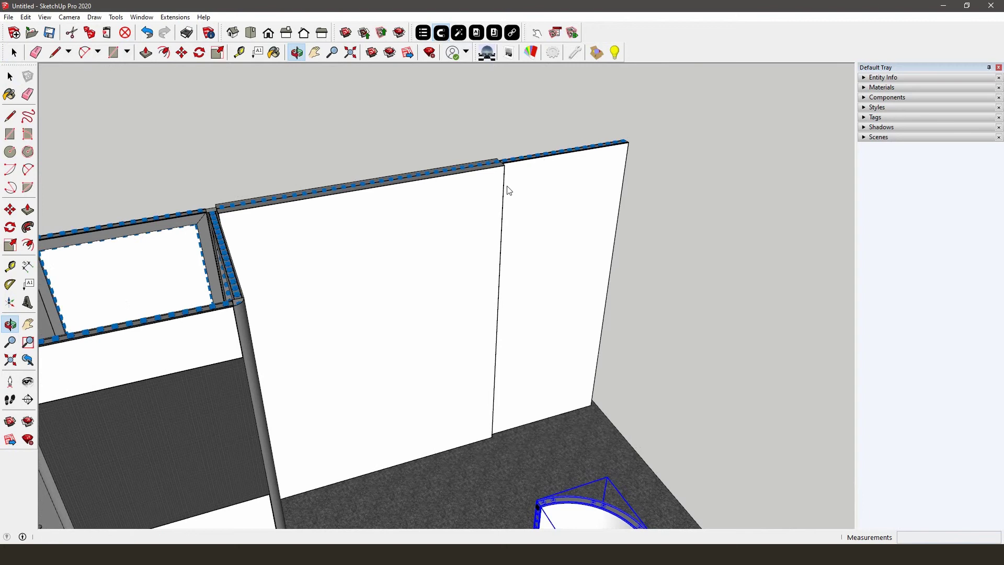
left_click(660, 122)
key("space")
middle_click_drag(591, 181, 292, 256)
scroll(474, 205, "down", 5)
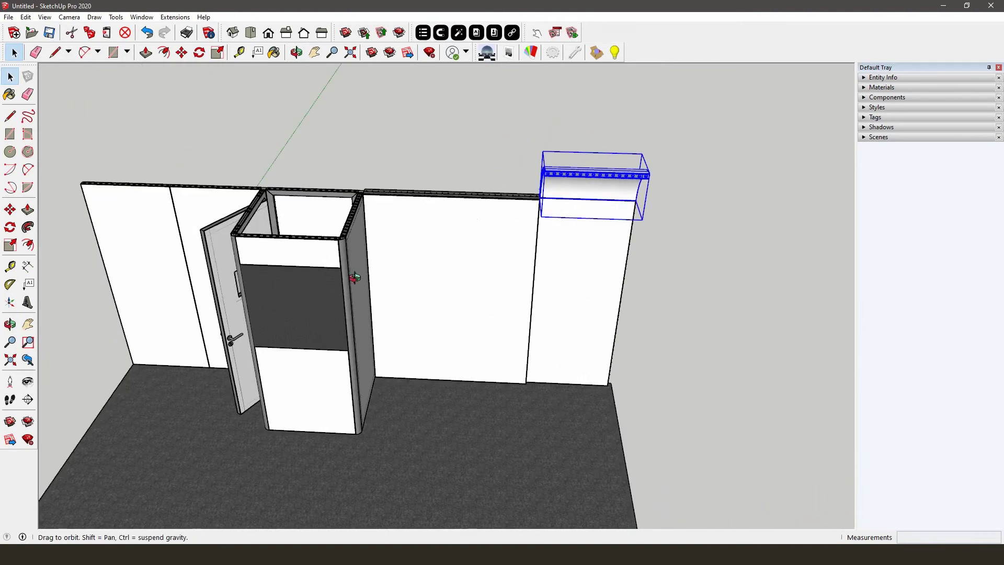
left_click(342, 201)
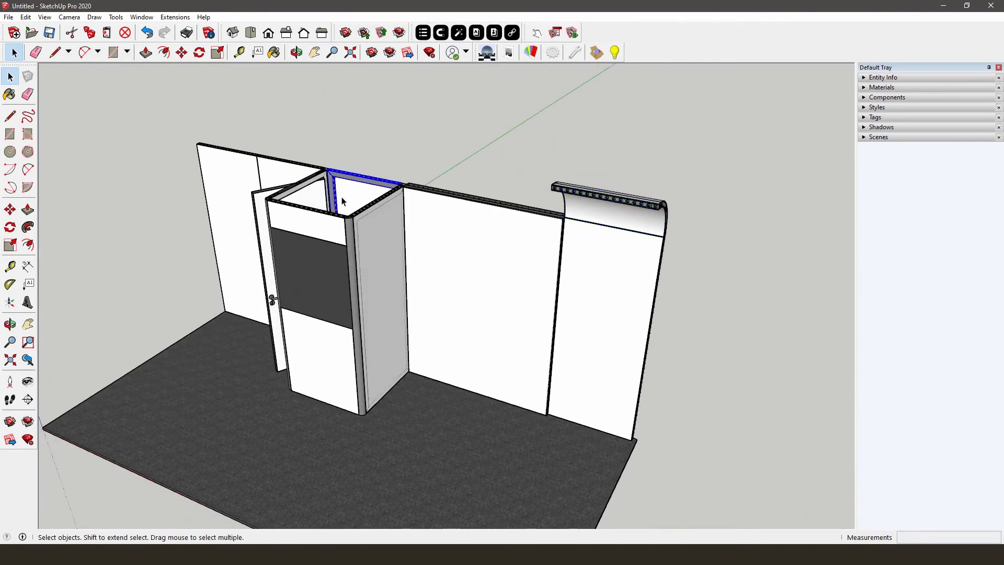
- Paste a copy of the 992 × 2480 Omni-55 frame and reduce its height to 1984mm
key("ctrl+v")
left_click(486, 497)
key("m")
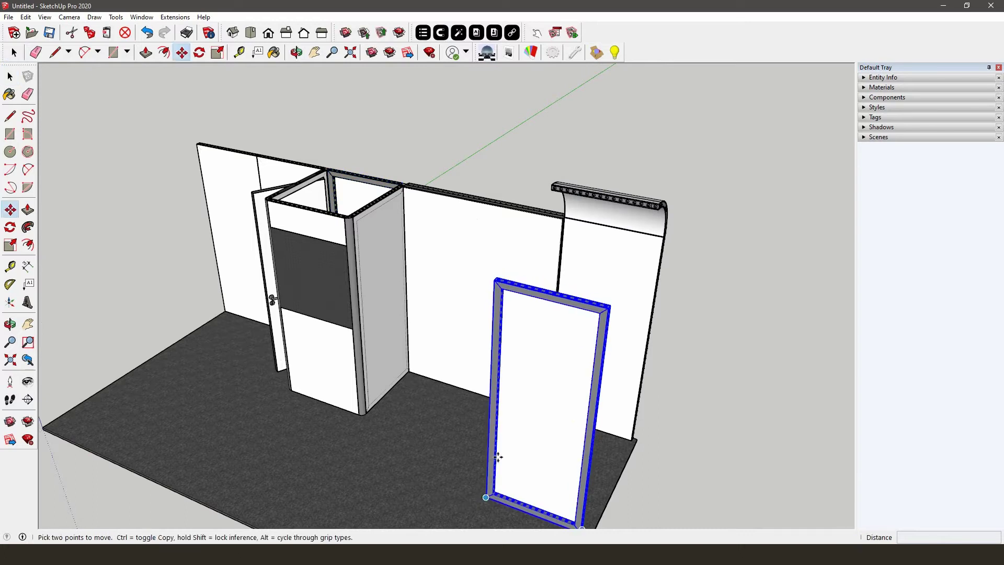
left_click(556, 34)
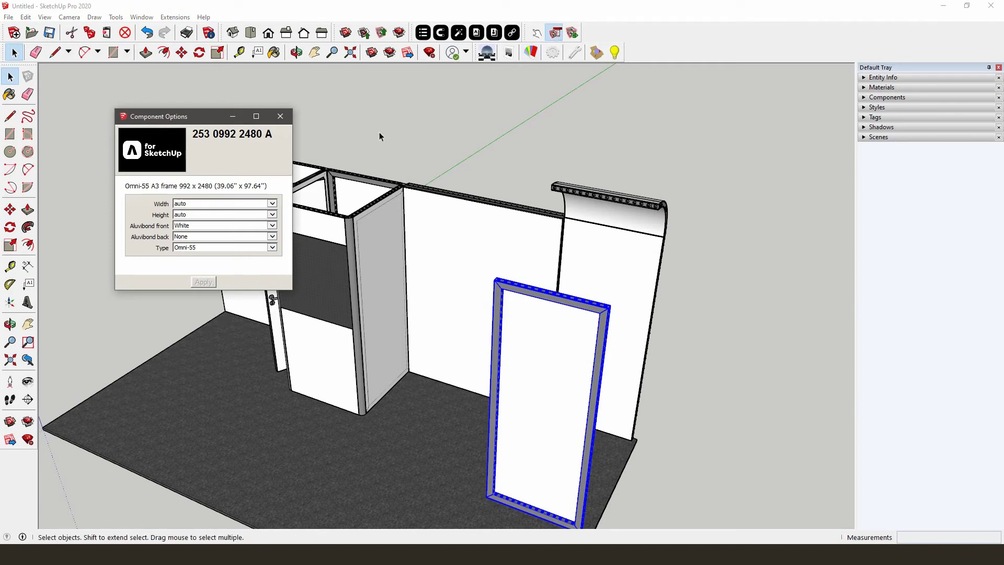
left_click(272, 216)
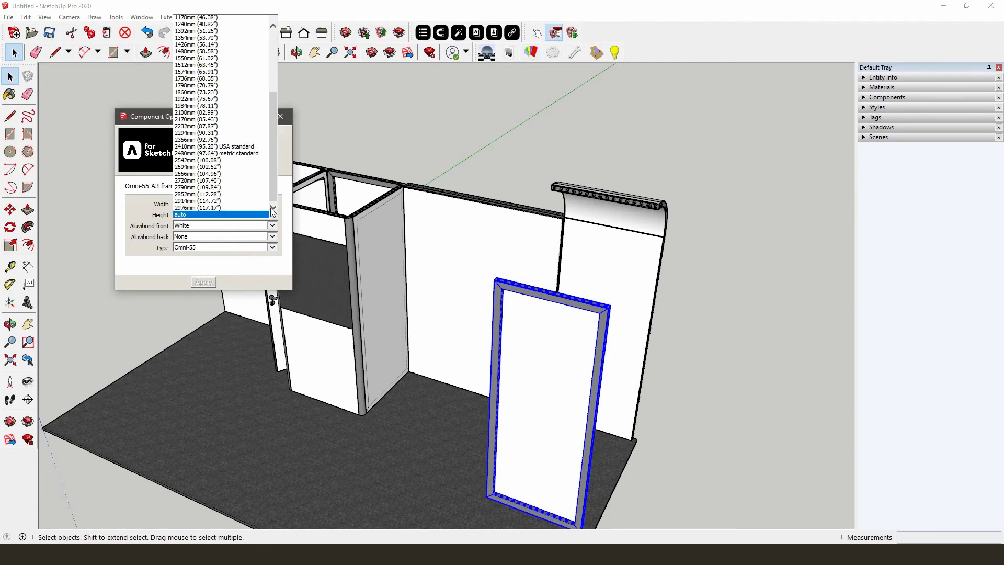
left_click(251, 106)
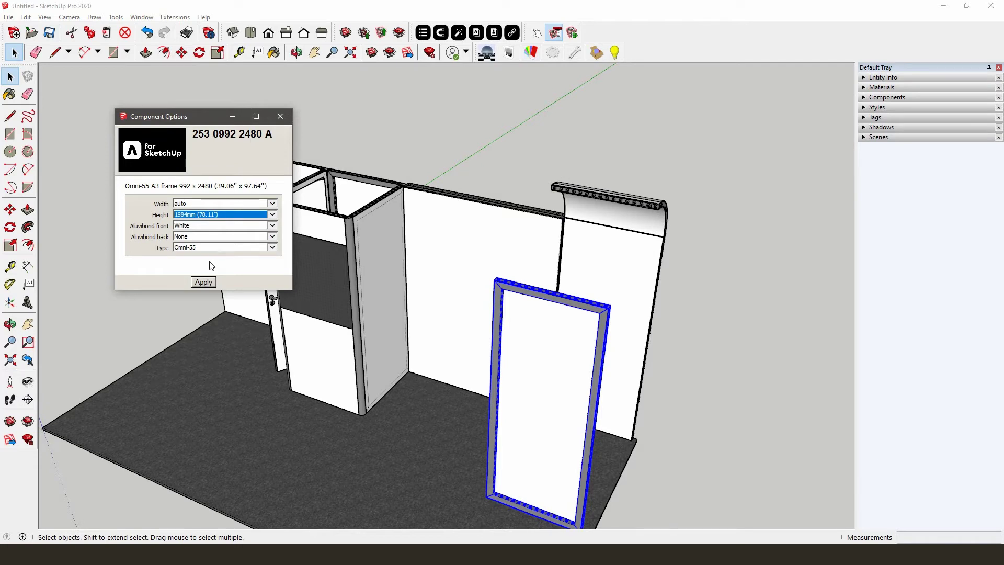
left_click(207, 283)
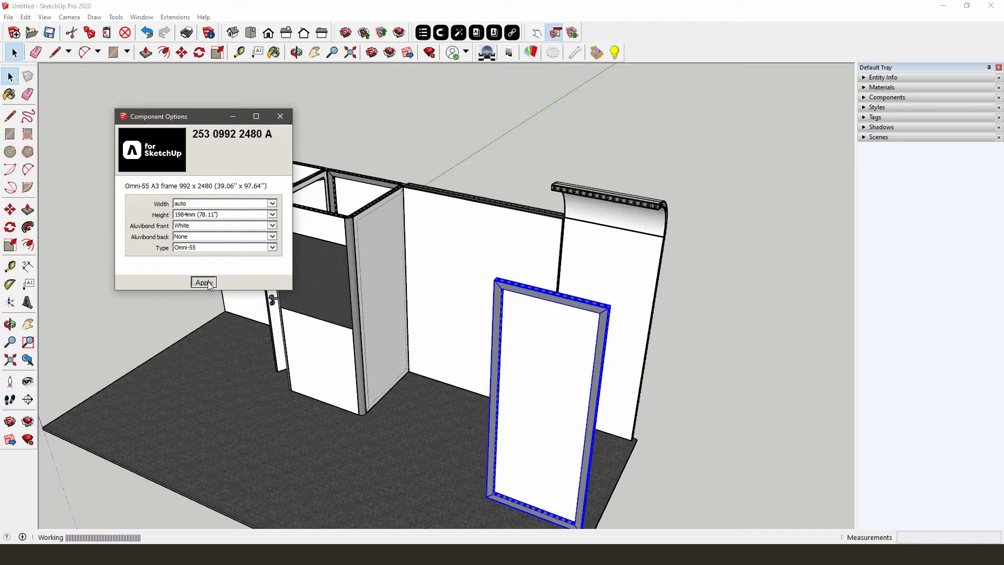
left_click(280, 117)
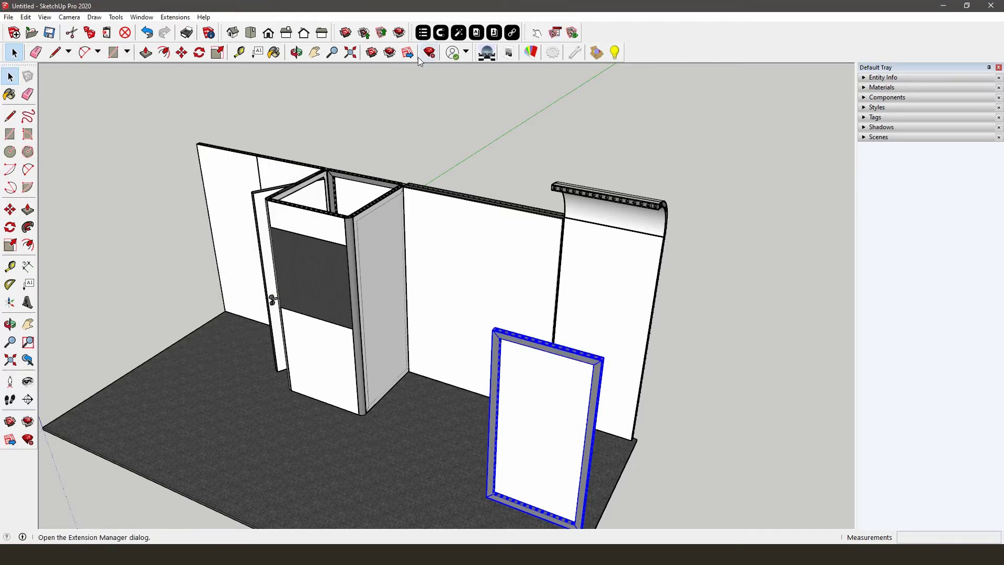
left_click(441, 32)
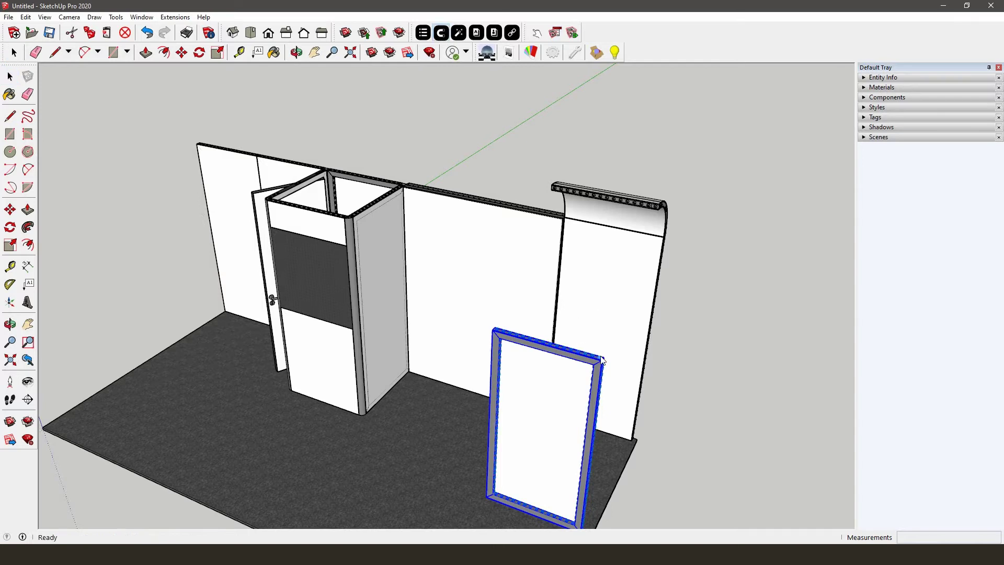
- Rotate the shortened frame 90° about the curved header's top to lie flat as the canopy roof
scroll(601, 360, "up", 1)
scroll(602, 362, "up", 1)
scroll(603, 364, "up", 1)
left_click(588, 353)
left_click(696, 91)
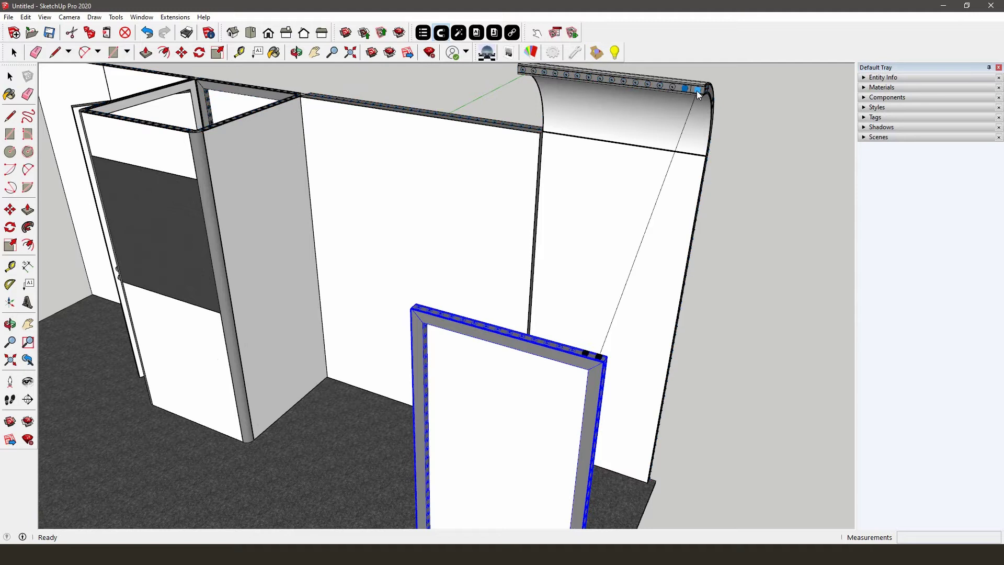
left_click(685, 89)
type("90")
key("Return")
key("space")
- Orbit to check the new canopy, then copy and paste the curved header piece
scroll(575, 207, "down", 2)
scroll(573, 206, "down", 2)
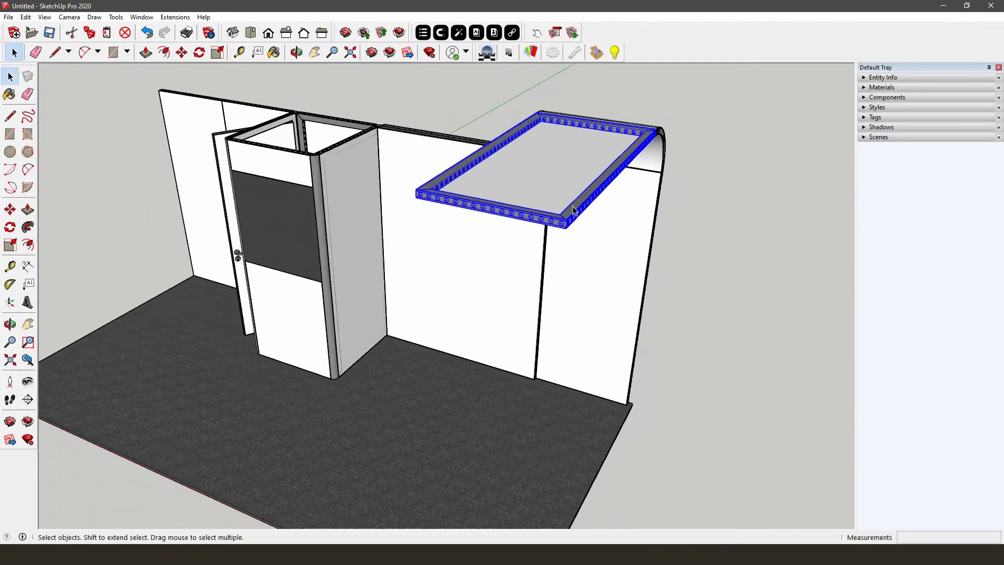
key("o")
left_click_drag(598, 287, 584, 263)
key("space")
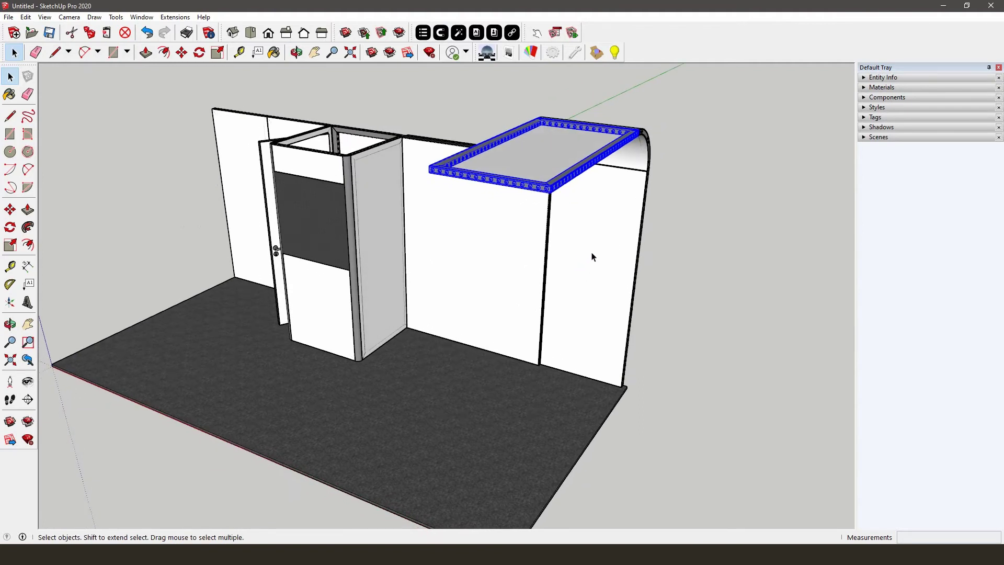
left_click(629, 167)
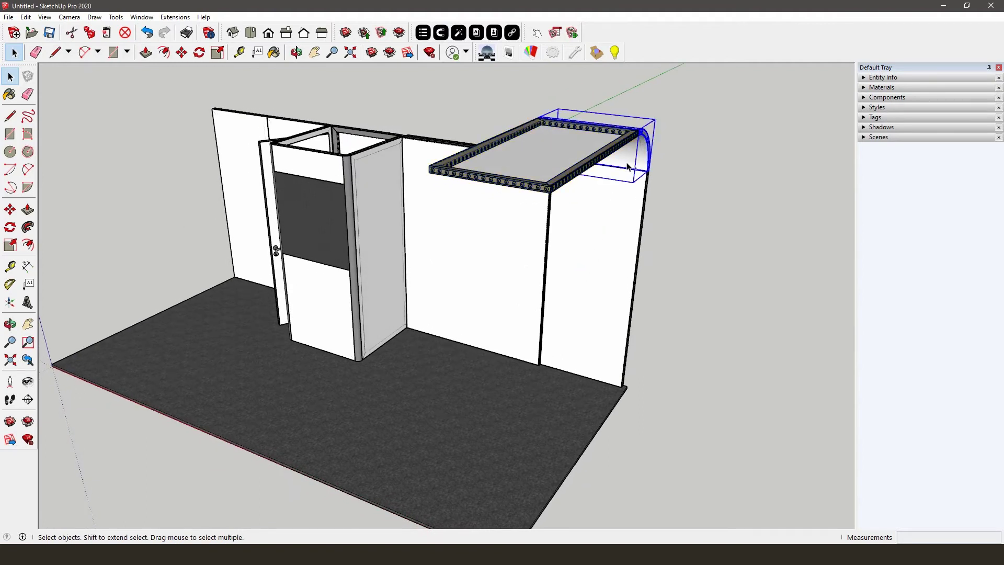
key("ctrl+c")
key("ctrl+v")
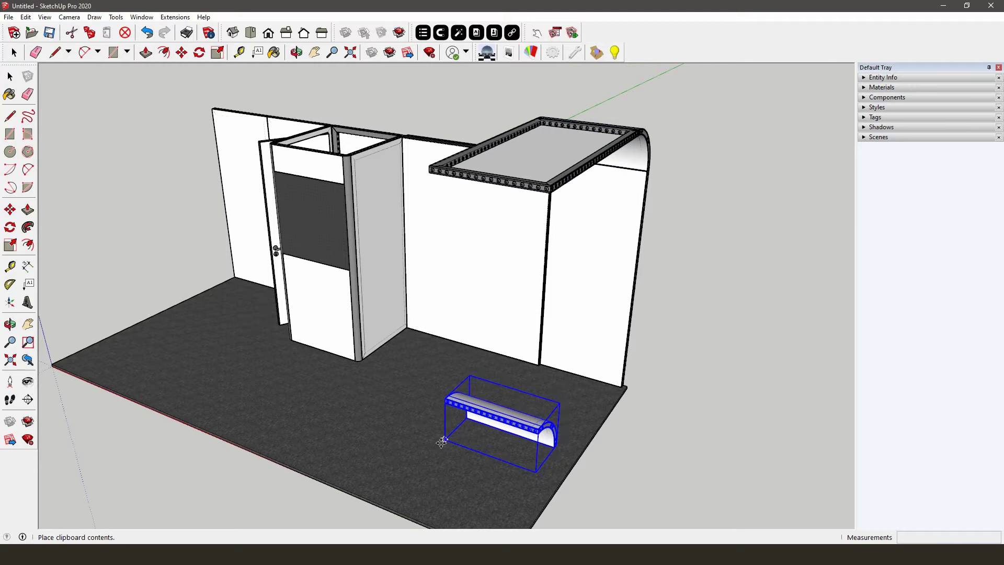
- Drop the header copy and snap it onto the canopy's front-left and front-right corners
left_click(440, 443)
key("m")
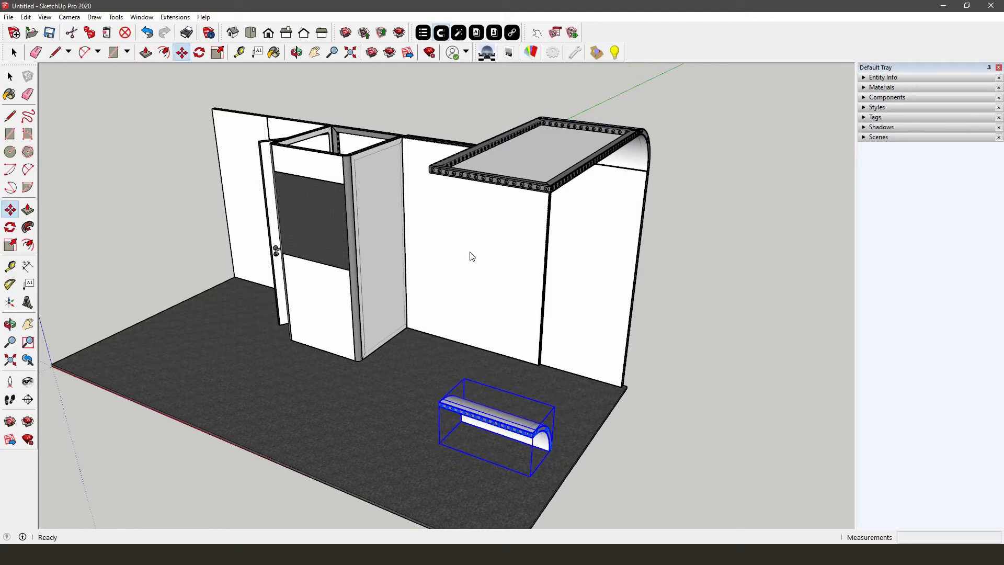
key("space")
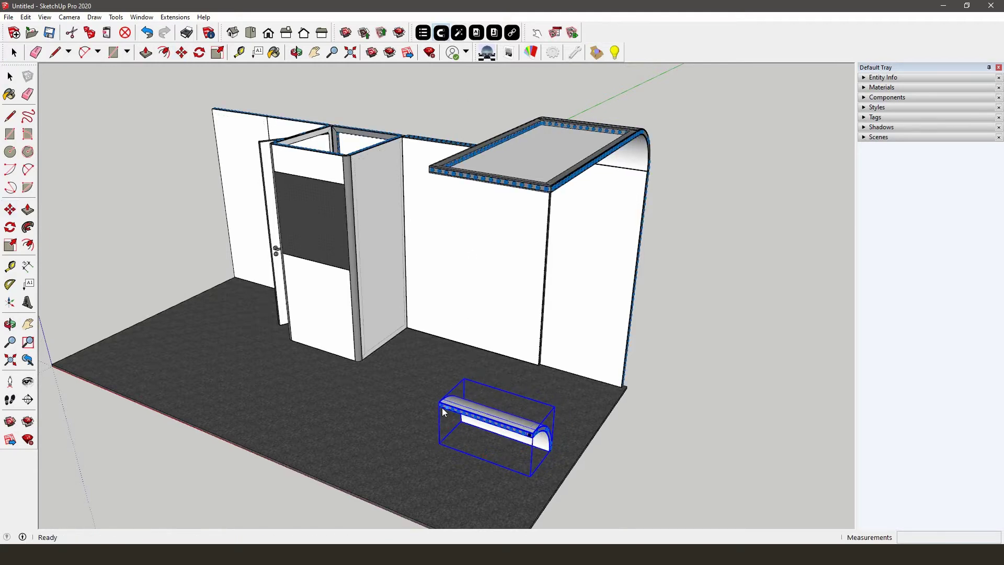
left_click(433, 174)
left_click(548, 190)
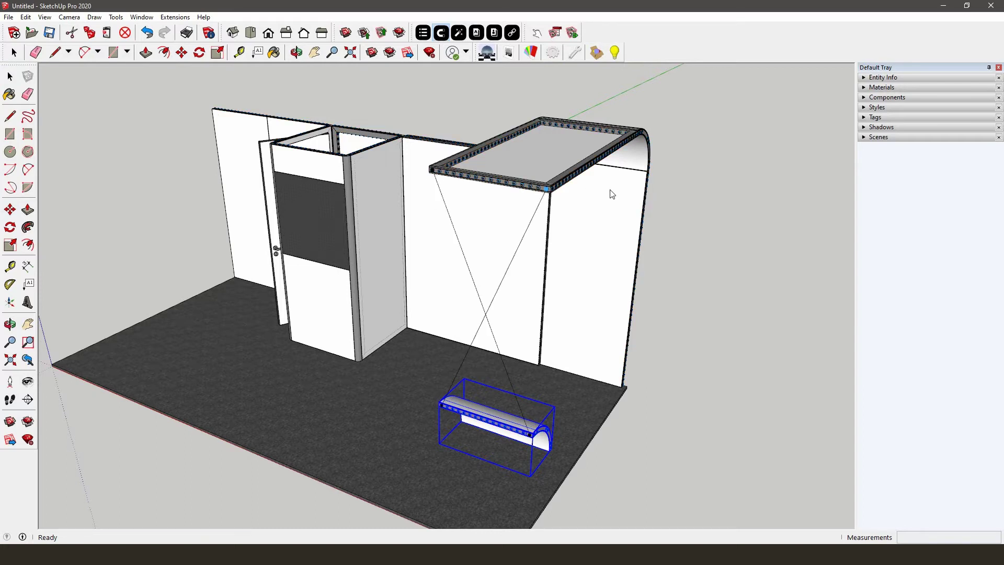
key("Return")
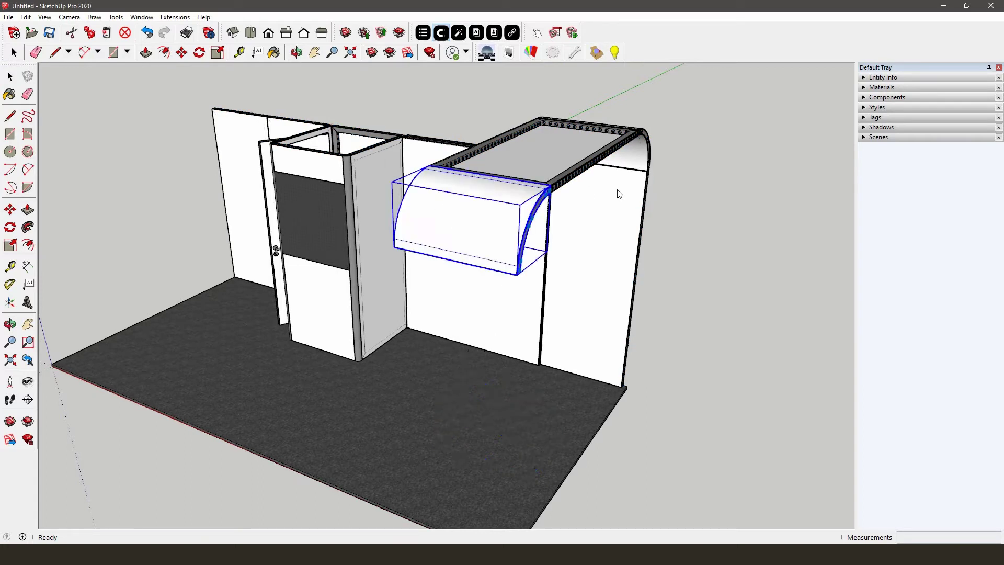
key("space")
mouse_move(375, 237)
middle_mouse_down()
mouse_move(652, 235)
mouse_move(663, 226)
middle_mouse_up()
left_click(546, 224)
- Move the selected wall panel to stand under the canopy's front end
key("m")
left_click(564, 317)
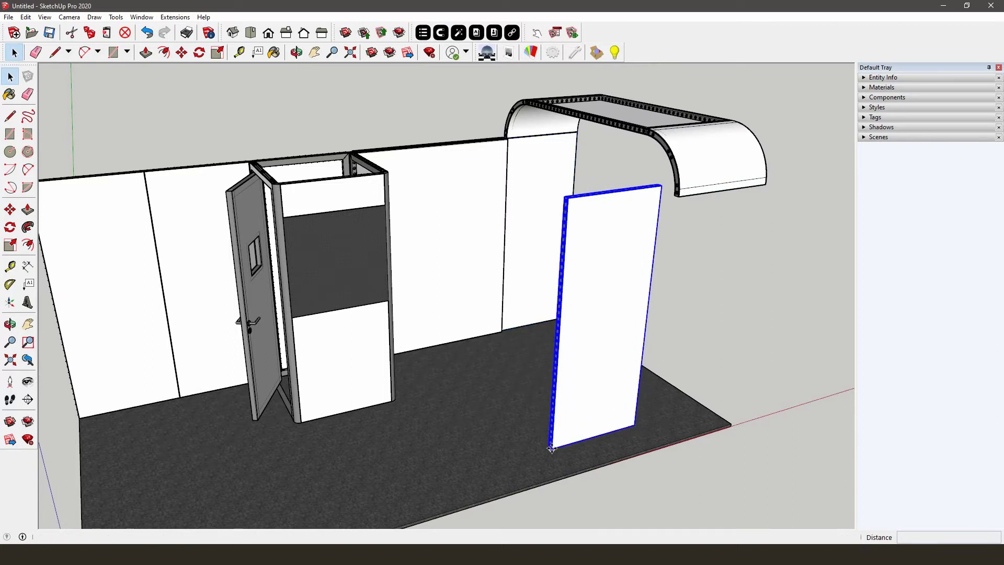
left_click(552, 448)
key("space")
- Set the panel's Aluvibond back finish to White in Component Options and apply
left_click(554, 33)
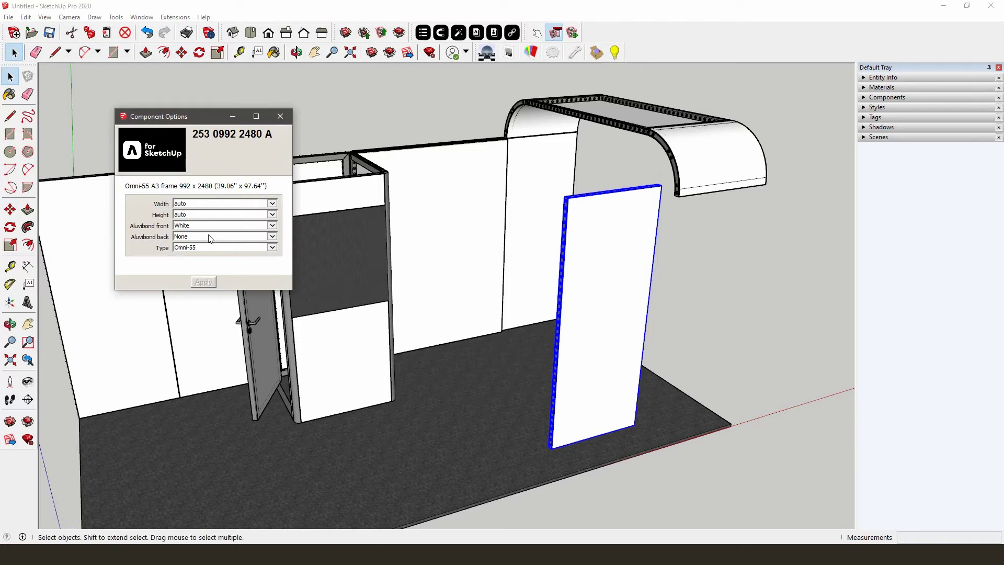
left_click(210, 238)
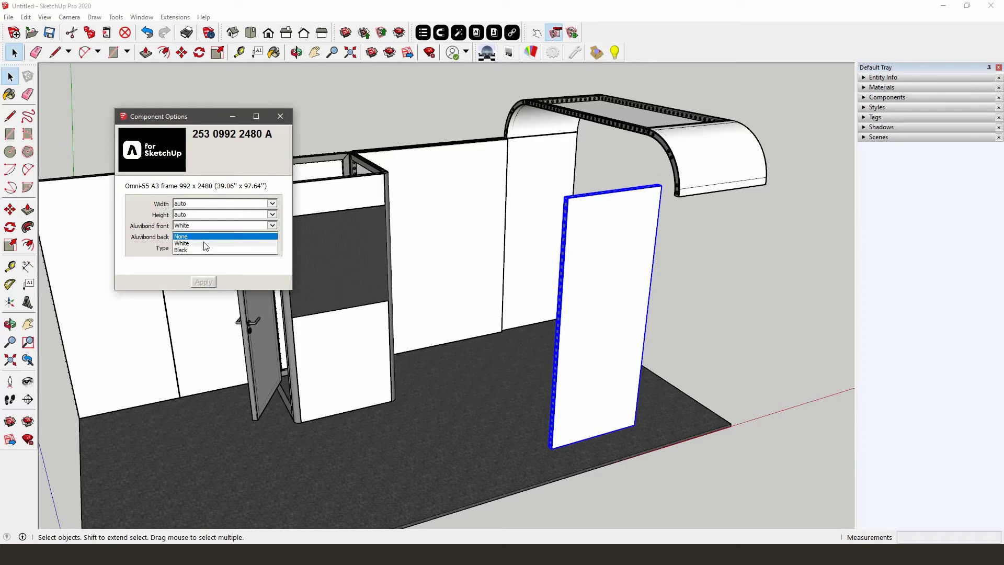
left_click(205, 244)
left_click(200, 283)
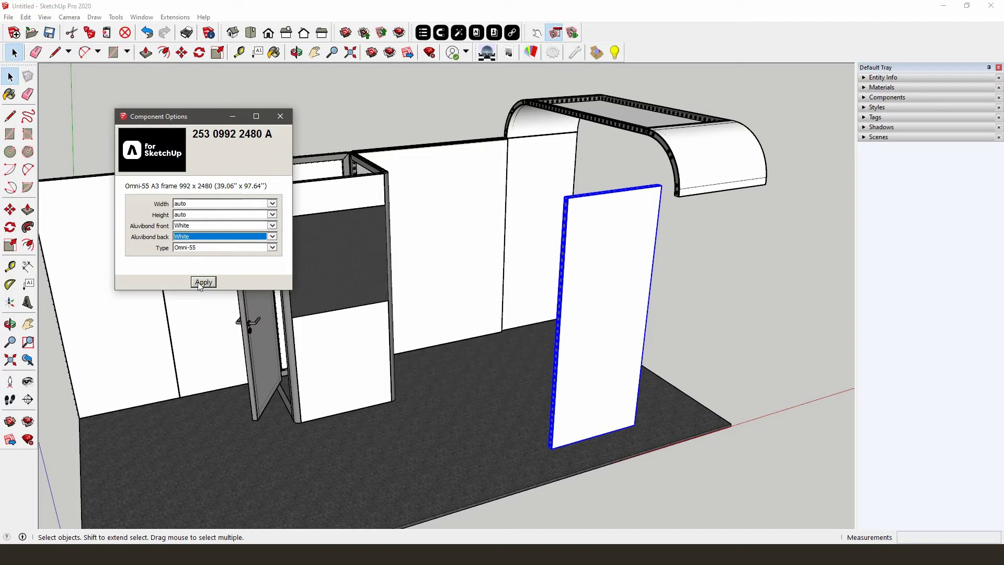
left_click(199, 282)
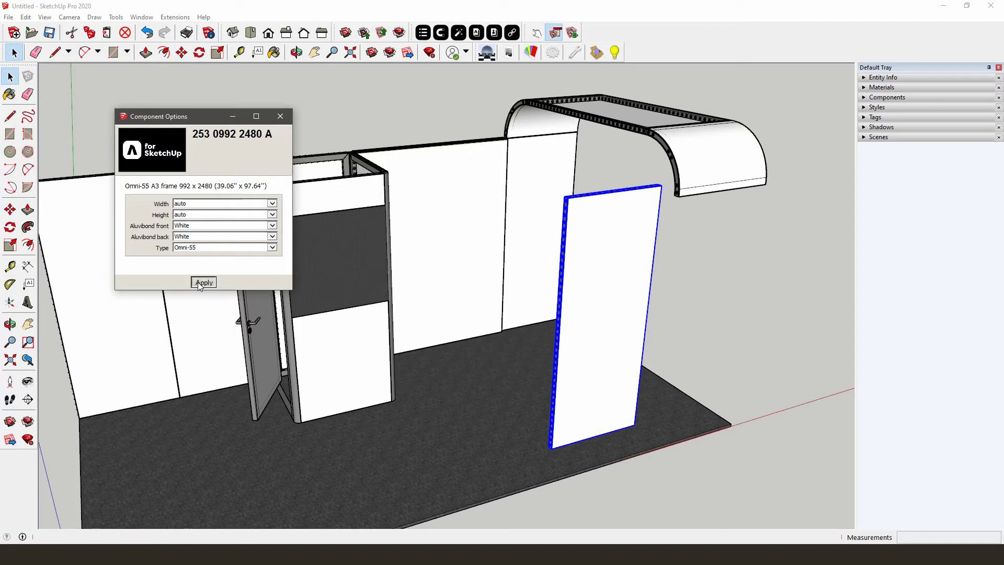
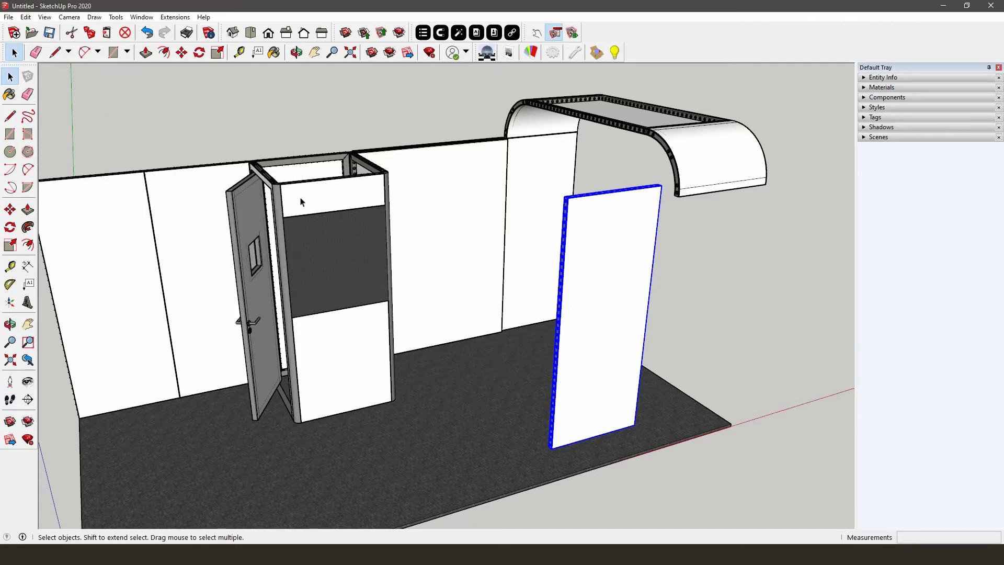
- Orbit and zoom out to view the whole booth from a higher angle
left_click(440, 33)
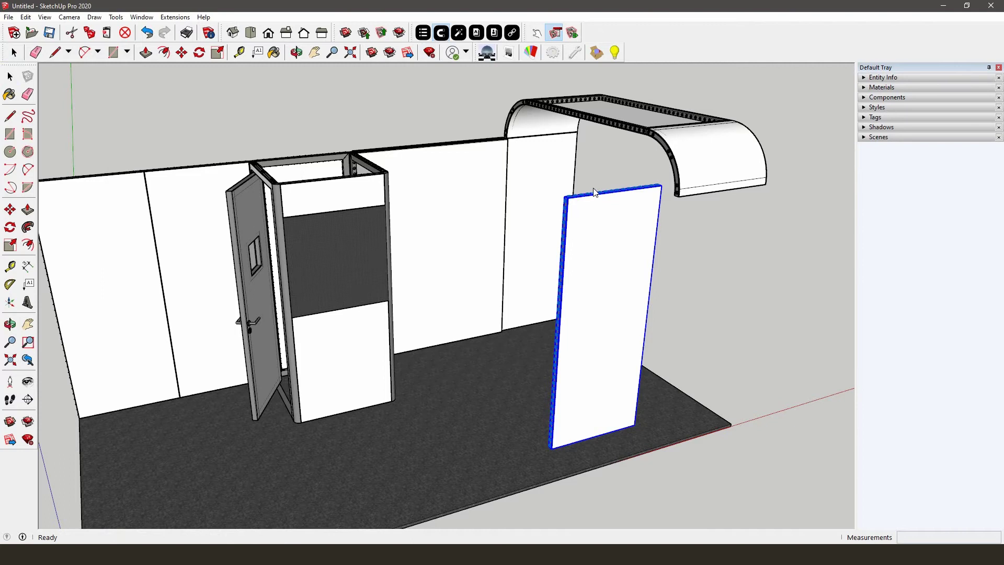
scroll(595, 192, "up", 2)
scroll(581, 190, "up", 1)
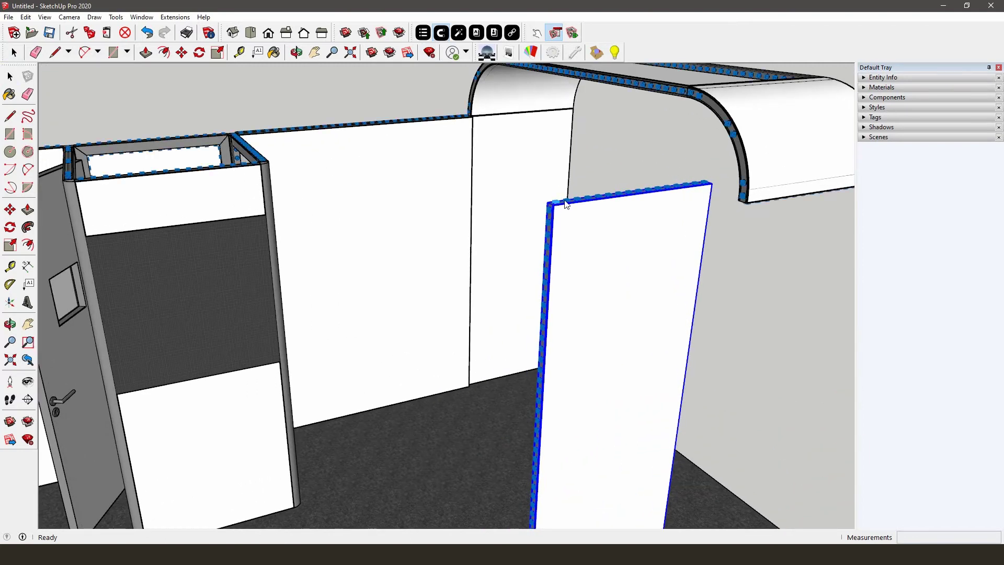
mouse_move(571, 218)
middle_mouse_down()
mouse_move(561, 87)
mouse_move(726, 112)
middle_mouse_up()
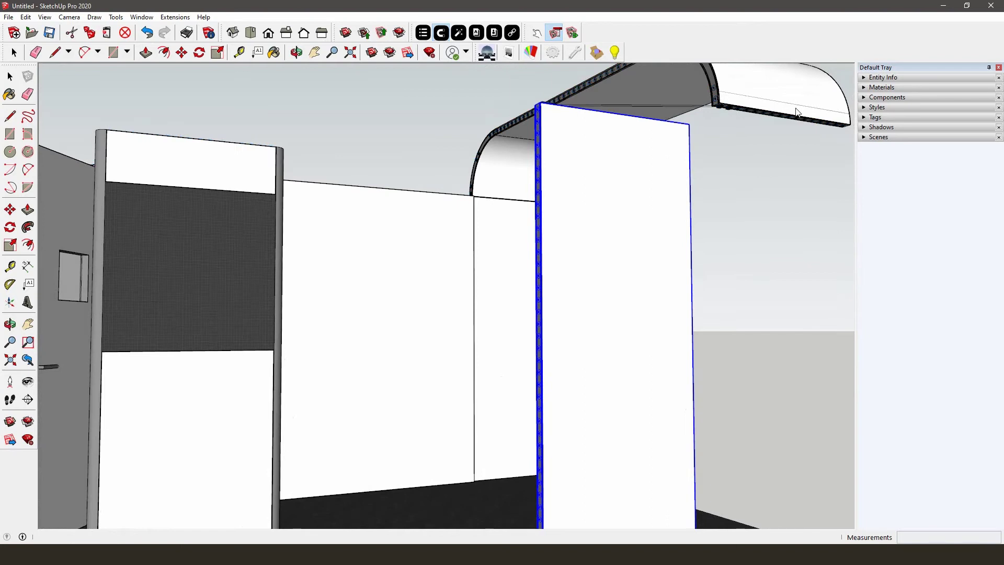
middle_click_drag(797, 112, 657, 152)
key("space")
scroll(657, 153, "down", 3)
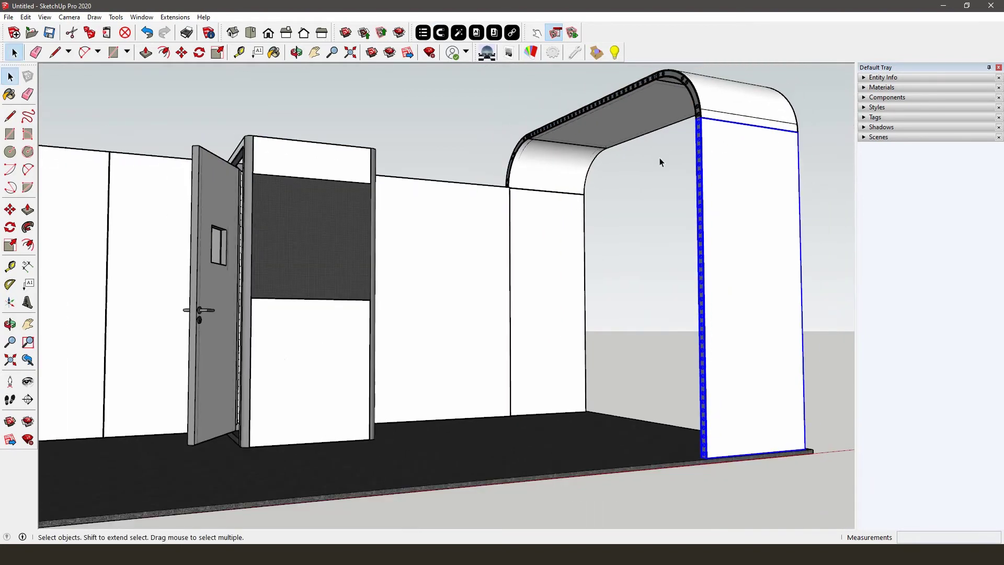
scroll(659, 157, "down", 2)
mouse_move(682, 188)
middle_mouse_down()
mouse_move(677, 226)
mouse_move(617, 221)
mouse_move(633, 222)
middle_mouse_up()
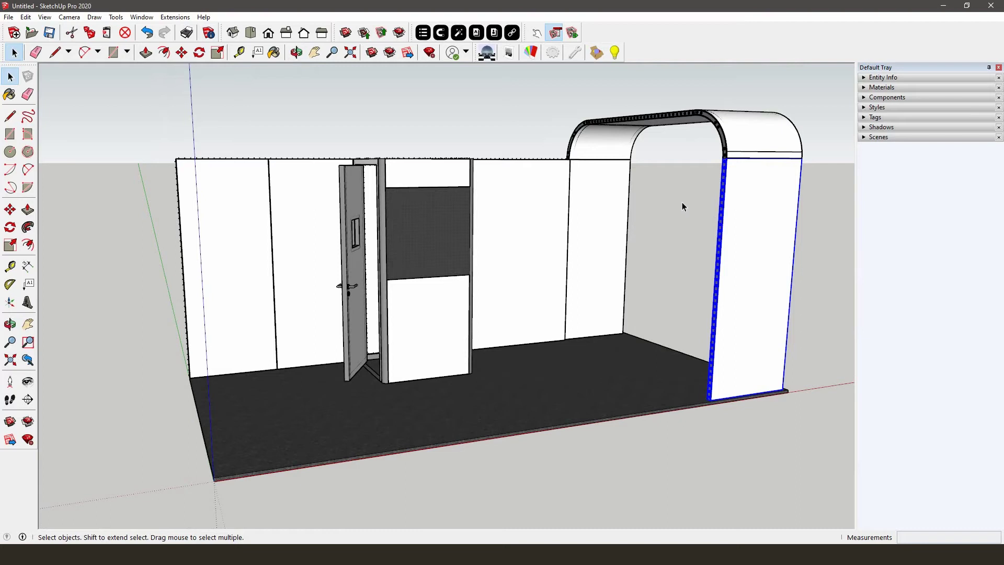
- Hide the 'A4SU - infill' tag, then select the two left wall frames
left_click(867, 118)
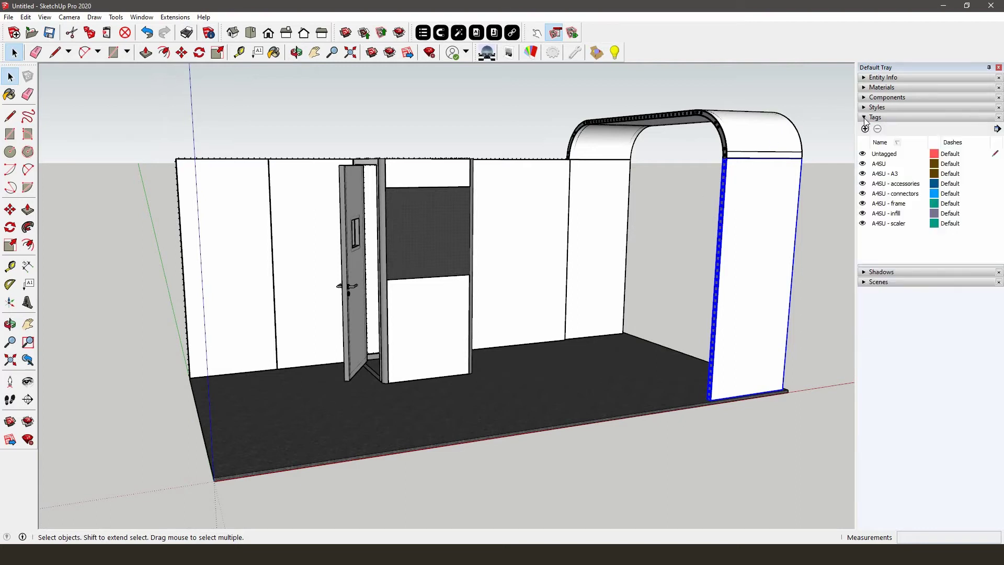
left_click(862, 214)
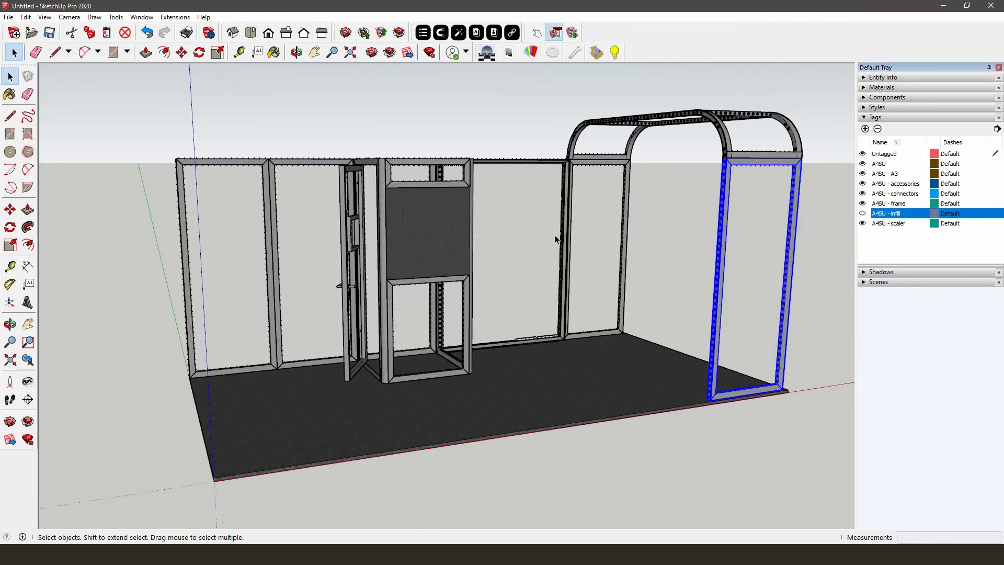
middle_click_drag(555, 239, 543, 245)
left_click(543, 246)
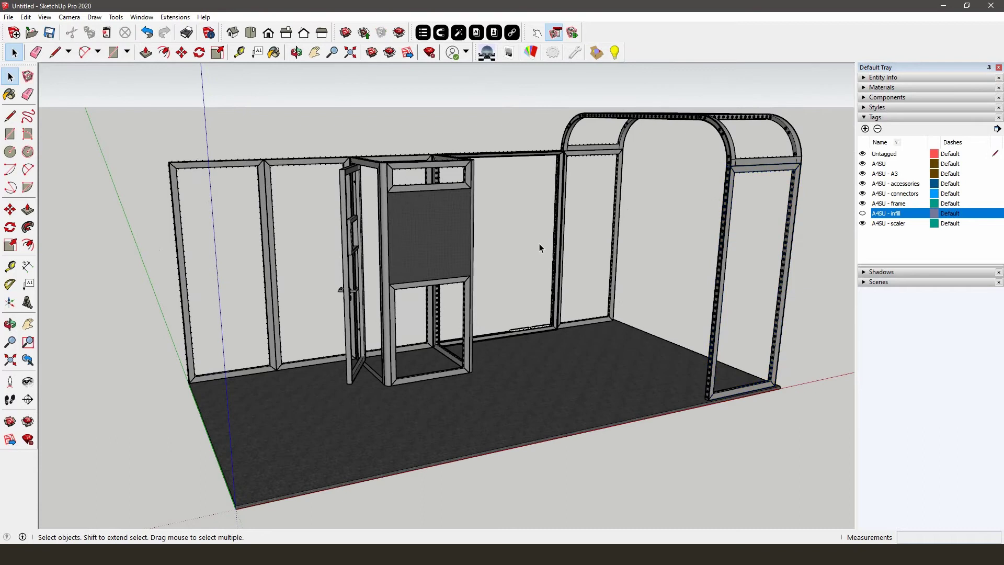
left_click(249, 166)
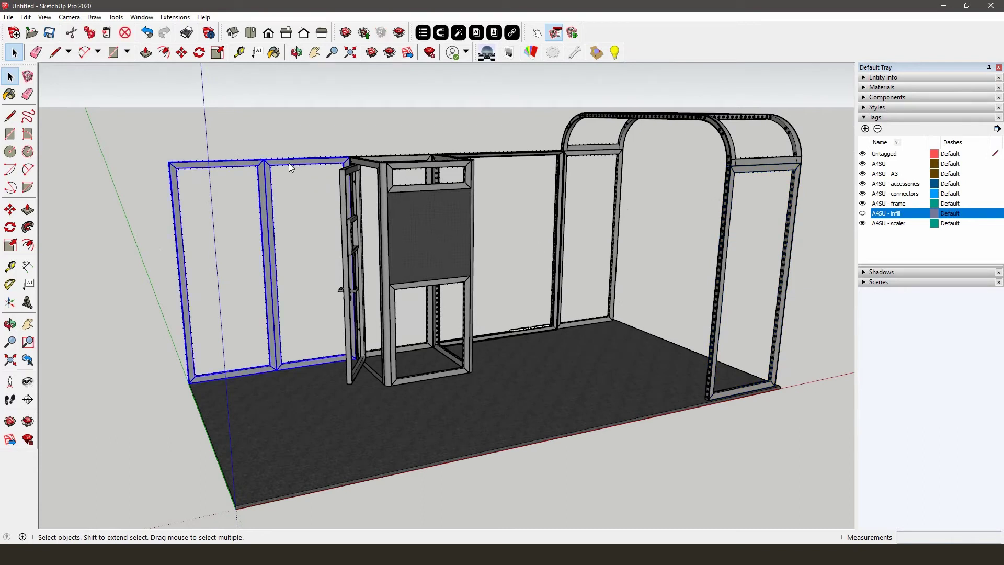
- Download the quick tightener from the Aluvision parts library and place it in the model
left_click(475, 33)
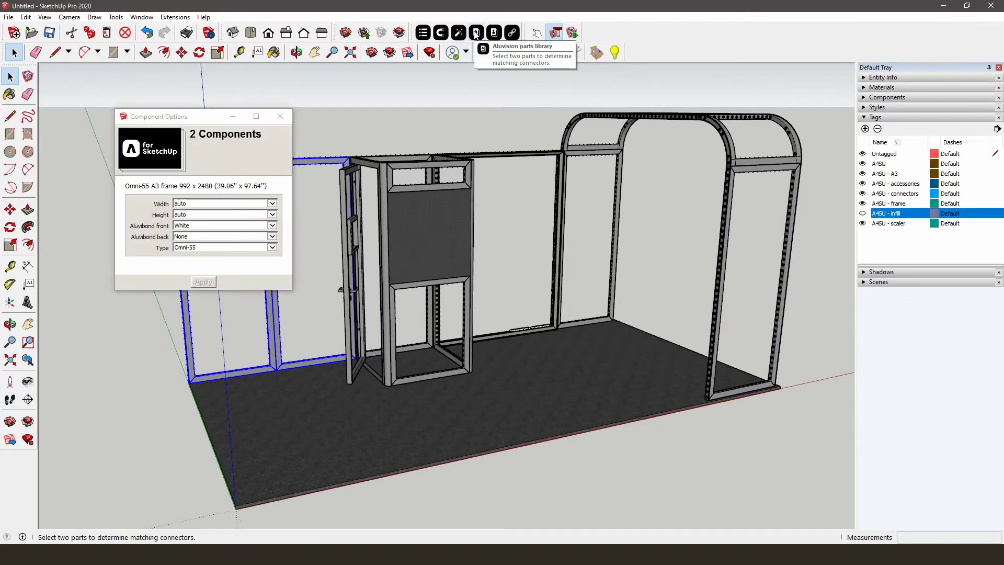
left_click(476, 33)
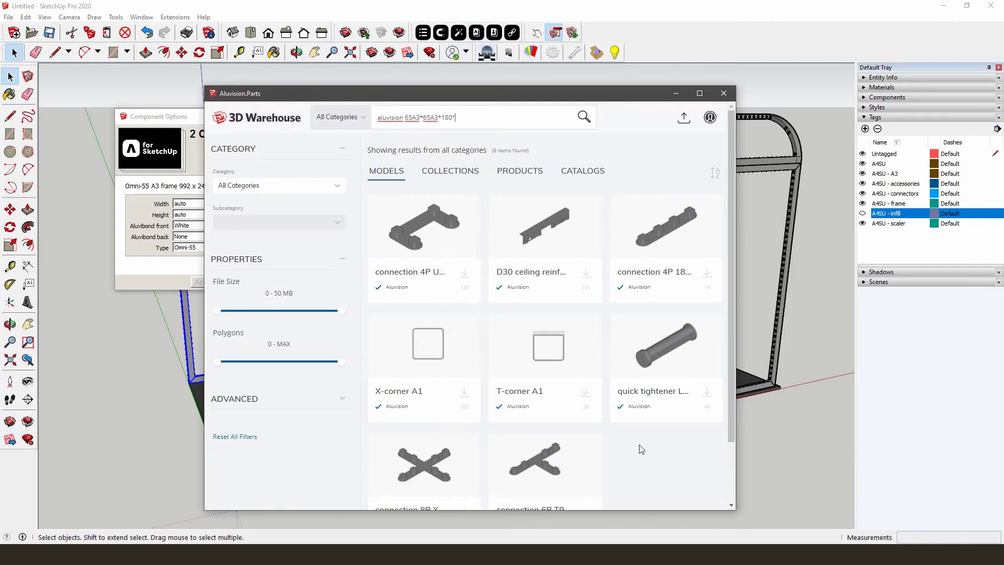
left_click(707, 396)
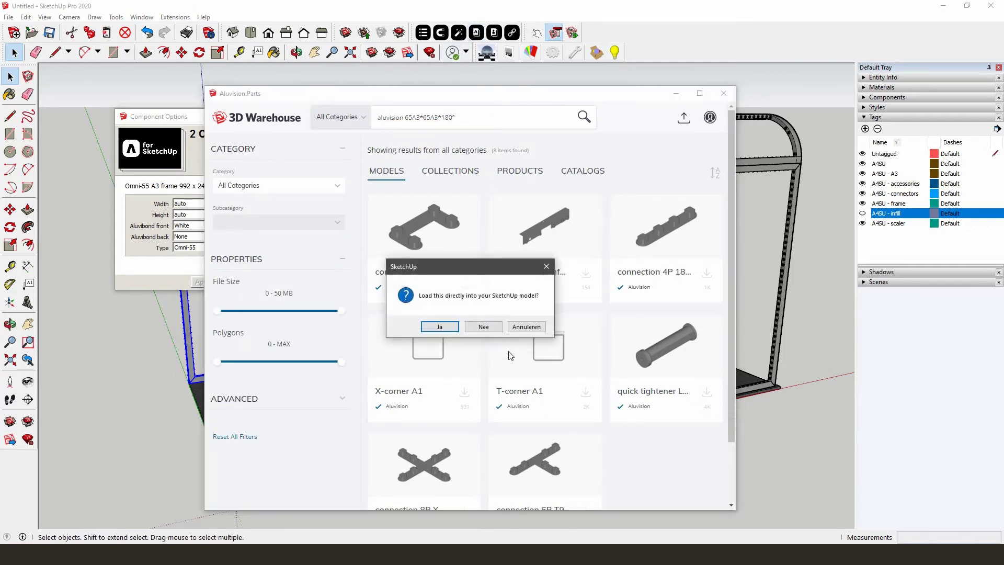
left_click(444, 328)
scroll(264, 366, "up", 2)
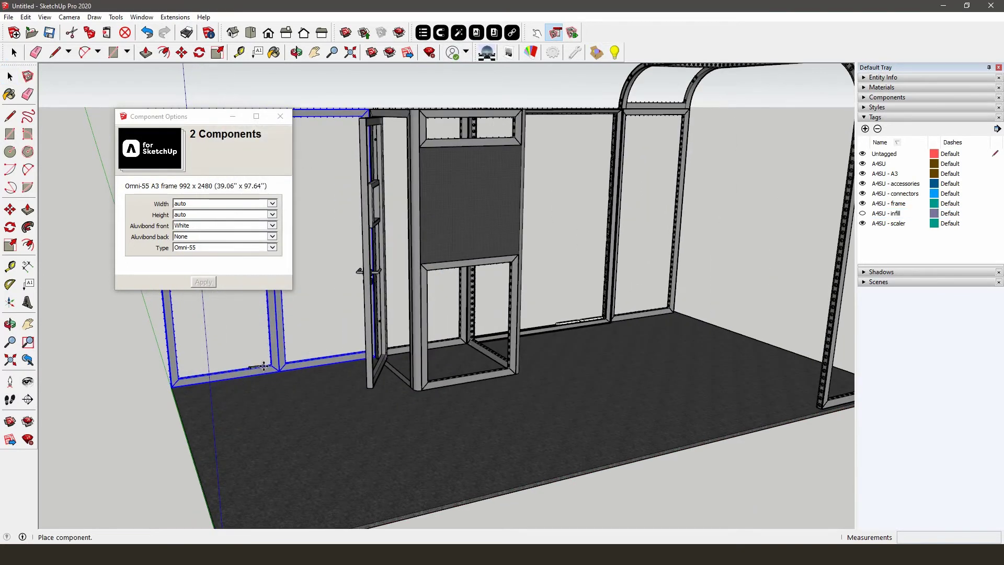
scroll(259, 361, "up", 3)
scroll(258, 359, "up", 3)
left_click(239, 345)
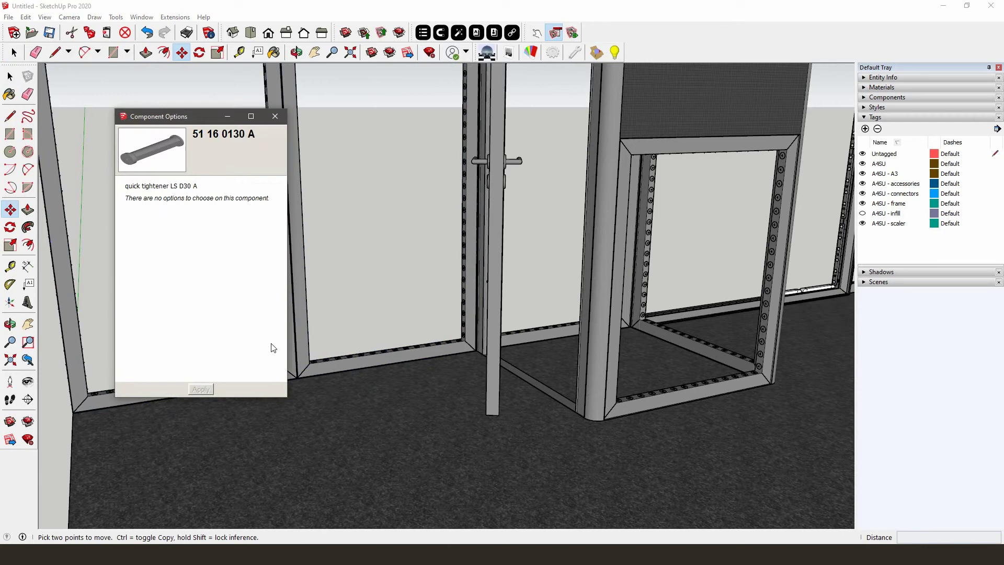
left_click(275, 116)
- Snap the quick tightener onto the lower joint of the left wall frame
scroll(277, 277, "up", 2)
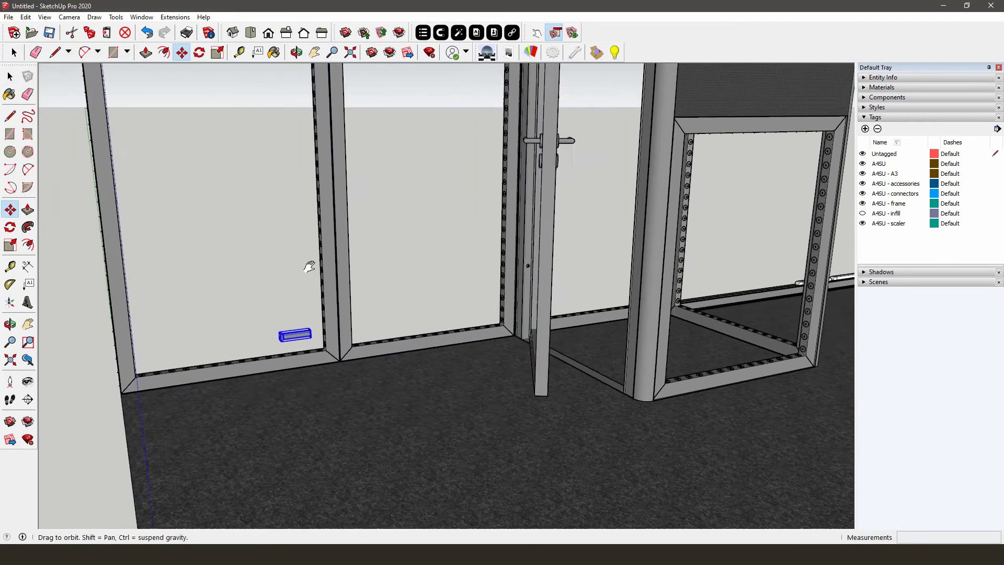
scroll(313, 283, "up", 2)
scroll(319, 324, "up", 2)
scroll(316, 342, "up", 2)
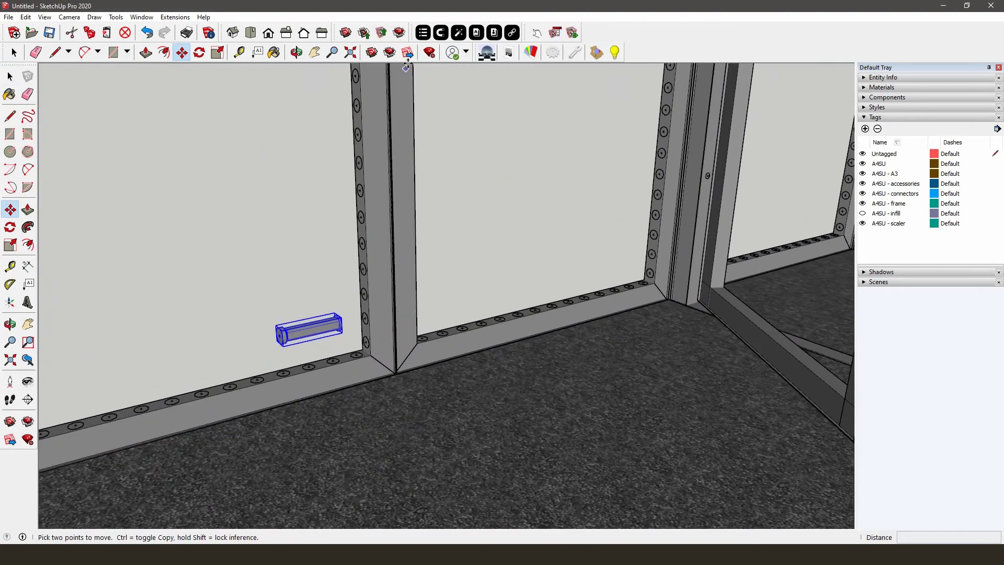
left_click(440, 32)
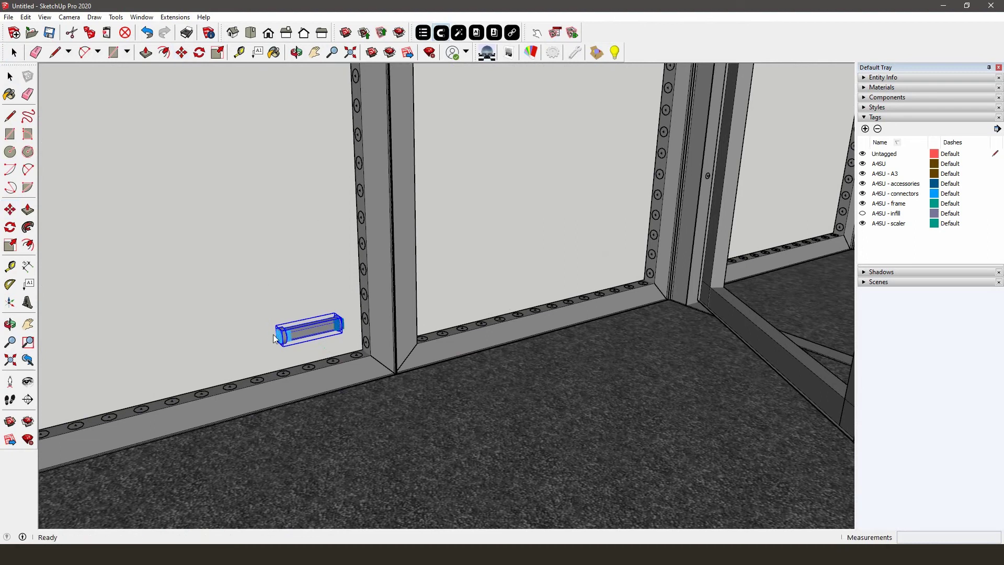
left_click(366, 318)
key("space")
mouse_move(334, 390)
middle_mouse_down()
mouse_move(344, 421)
mouse_move(365, 406)
mouse_move(462, 260)
mouse_move(457, 292)
mouse_move(484, 243)
mouse_move(473, 280)
mouse_move(468, 211)
middle_mouse_up()
scroll(469, 211, "up", 4)
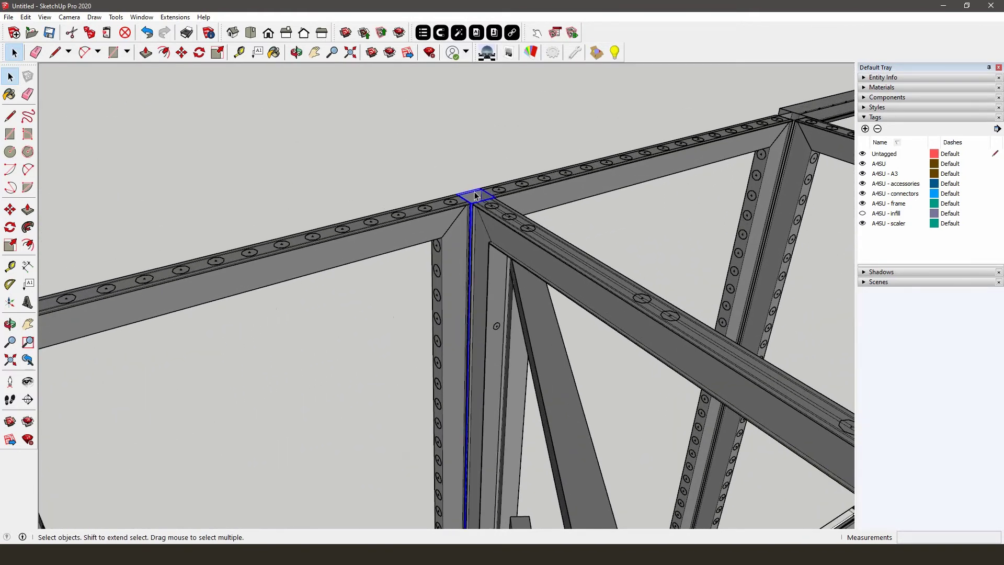
- Select the top-joint frame and load a matching quick tightener beside it
left_click(452, 207)
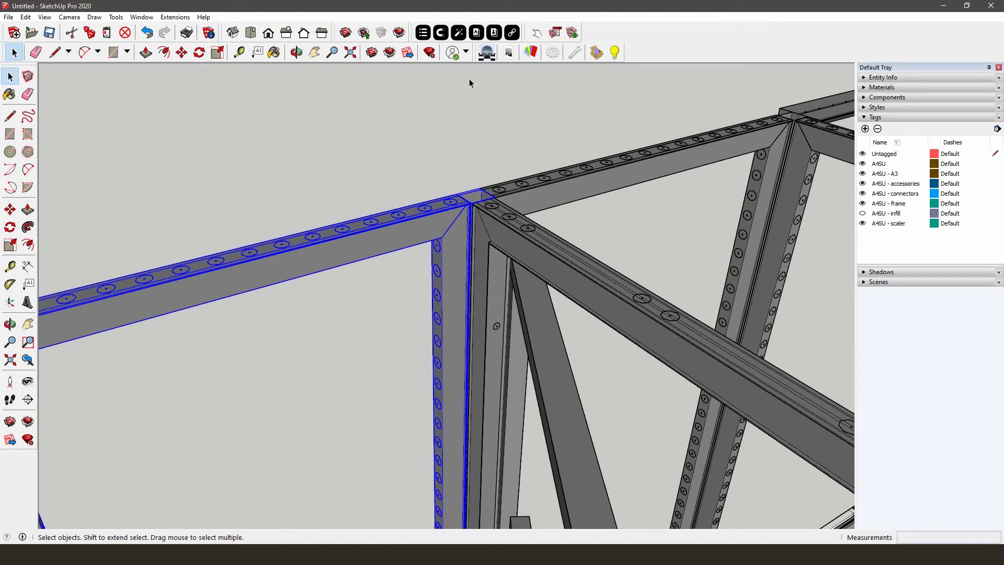
left_click(476, 33)
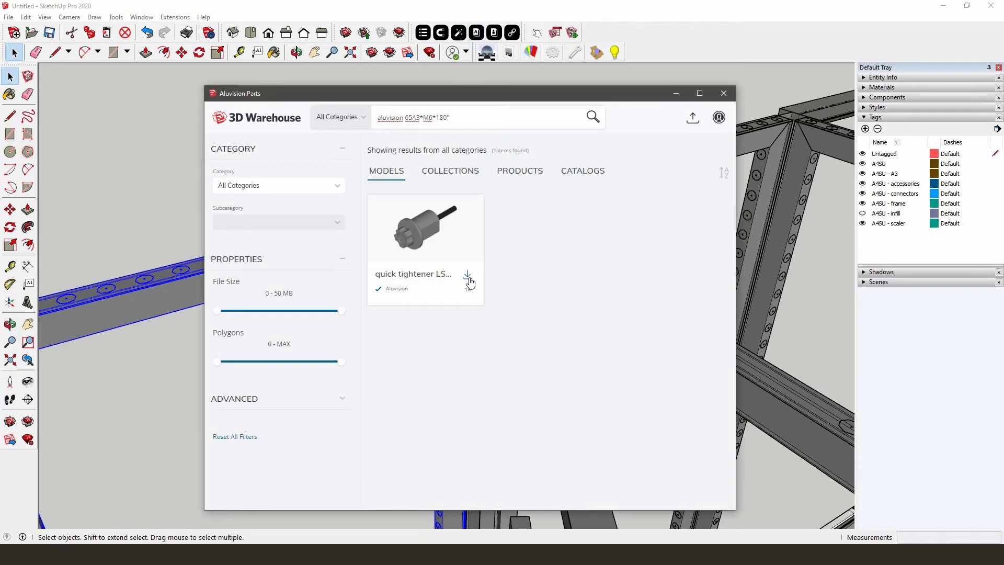
left_click(468, 276)
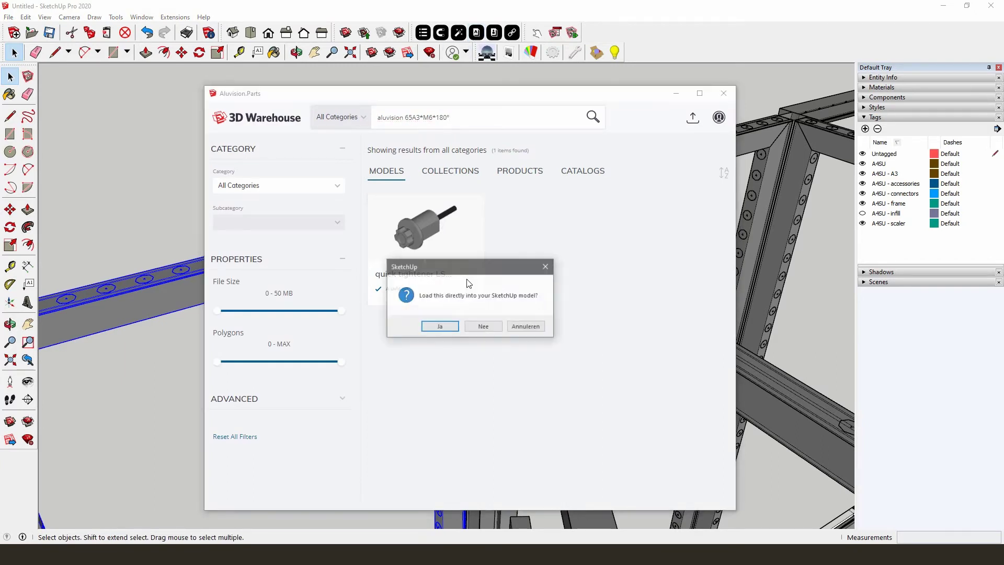
left_click(441, 327)
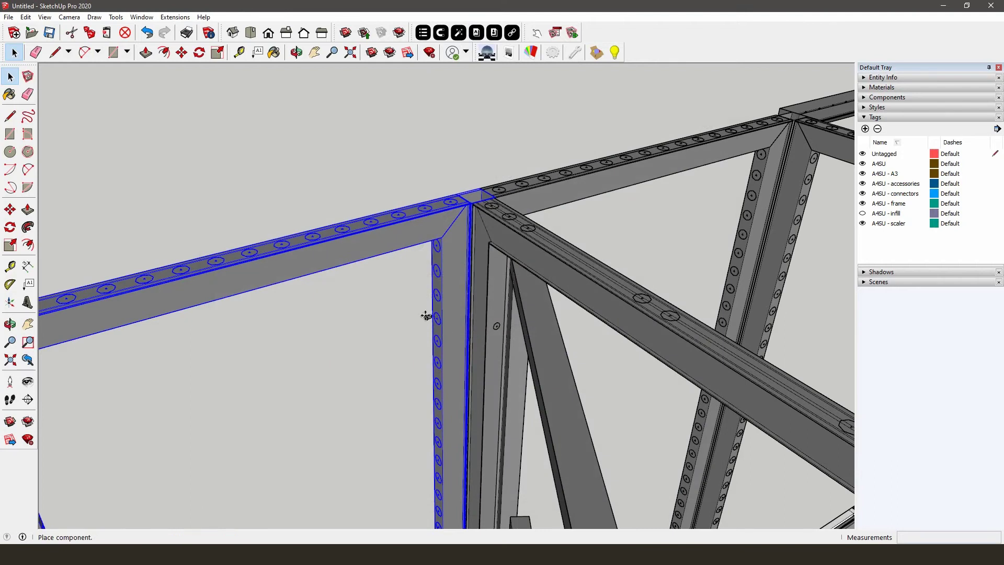
left_click(384, 255)
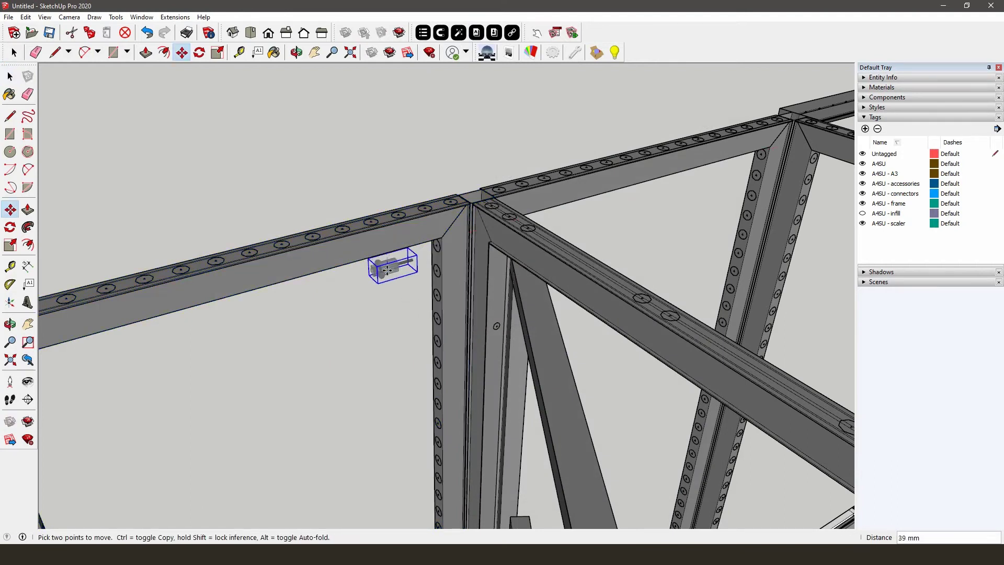
left_click(387, 281)
- Connect the second tightener to the frame beam at the upper joint
key("space")
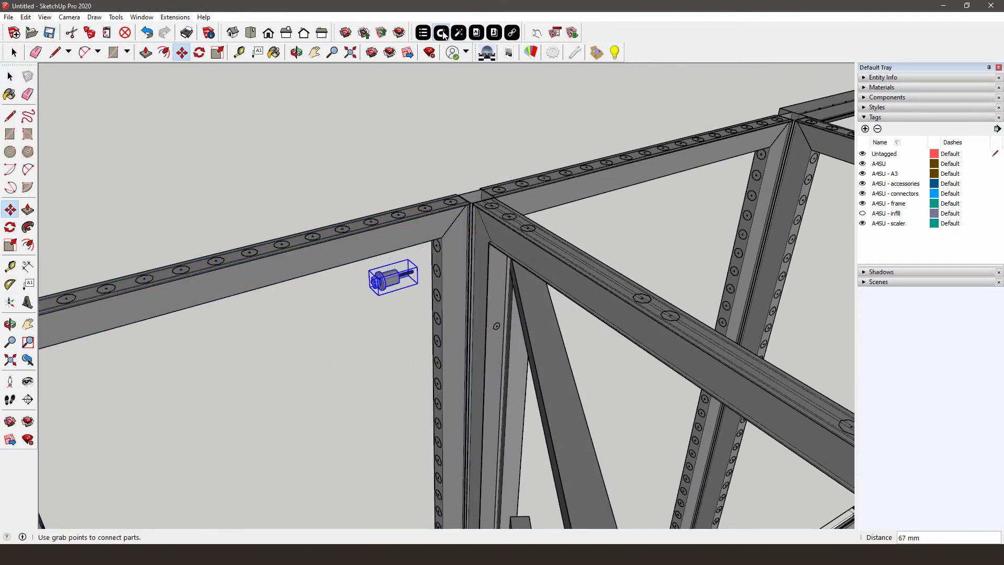
left_click(388, 272)
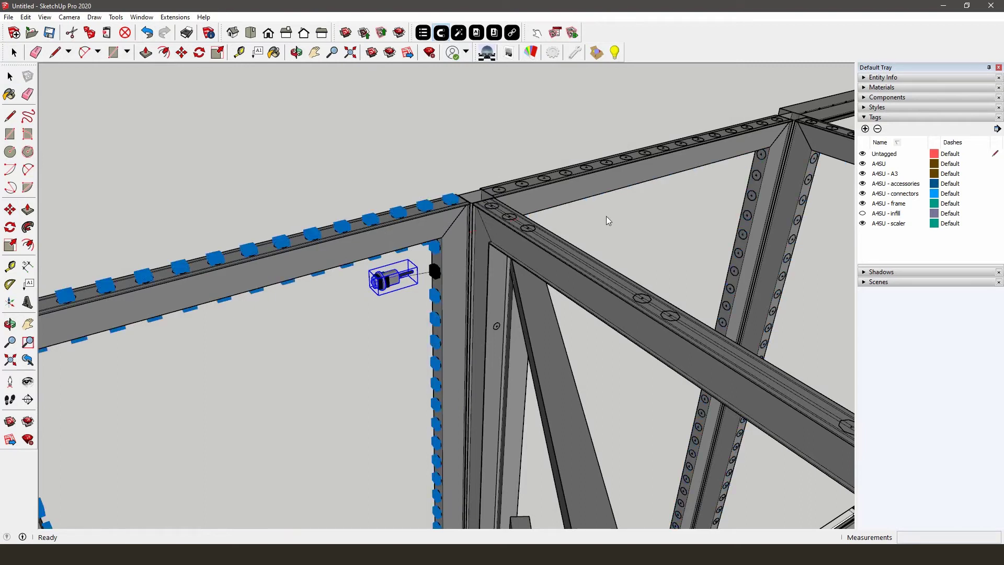
key("space")
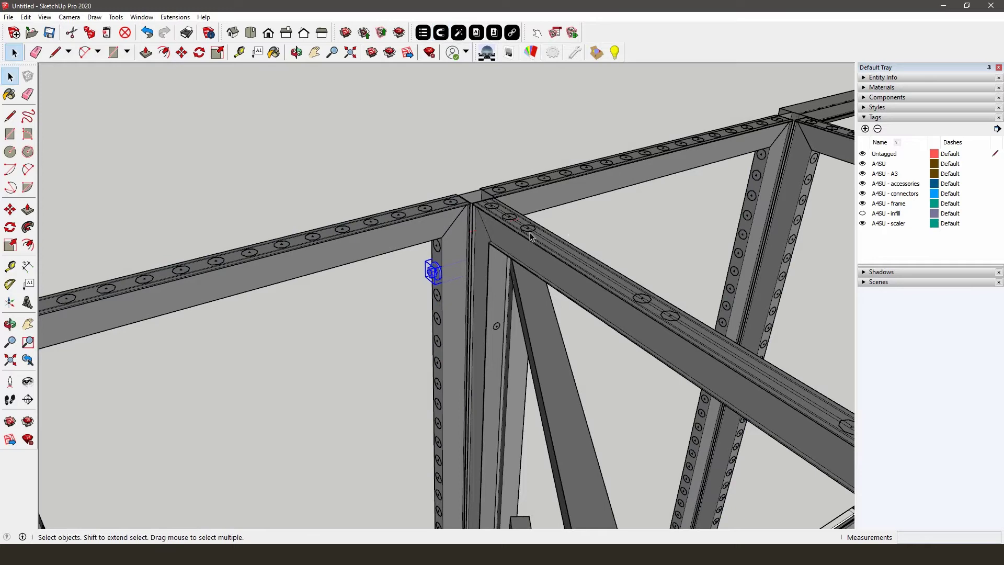
mouse_move(513, 233)
middle_mouse_down()
mouse_move(617, 255)
mouse_move(542, 284)
middle_mouse_up()
- Load a matching quick tightener for the frame beside the door cabin and set it at the corner
scroll(552, 234, "up", 3)
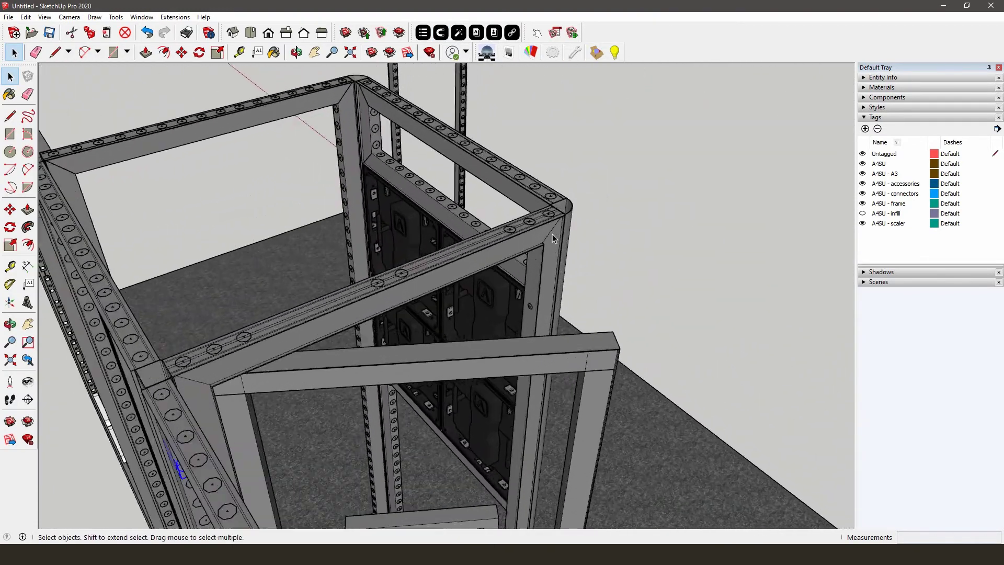
scroll(553, 233, "up", 2)
left_click(554, 232)
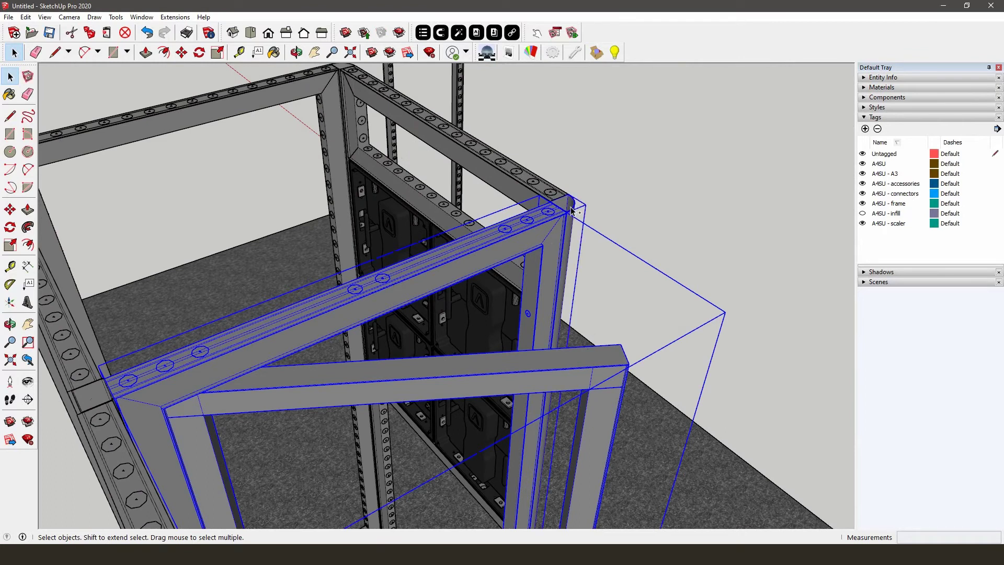
left_click(476, 33)
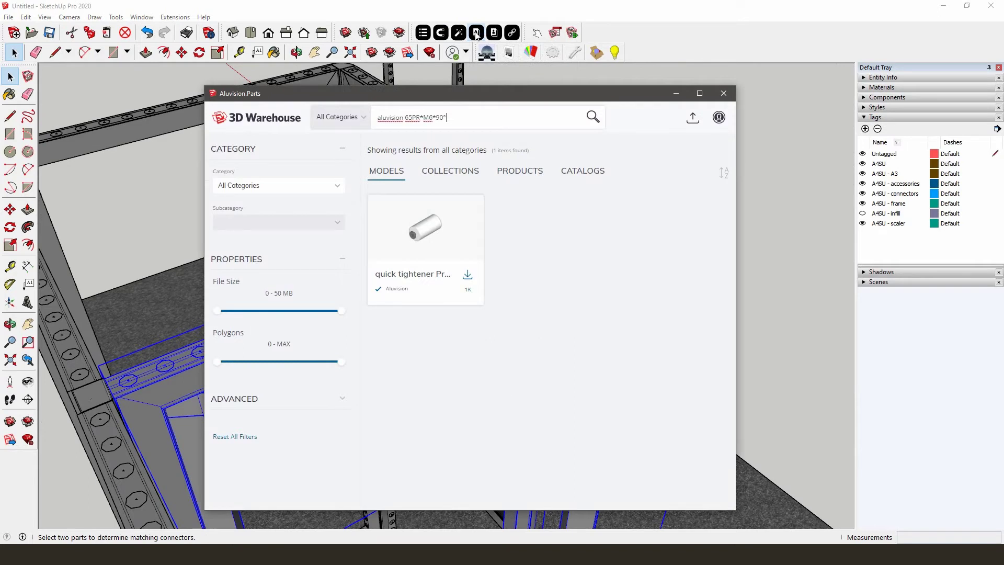
left_click(468, 278)
left_click(440, 326)
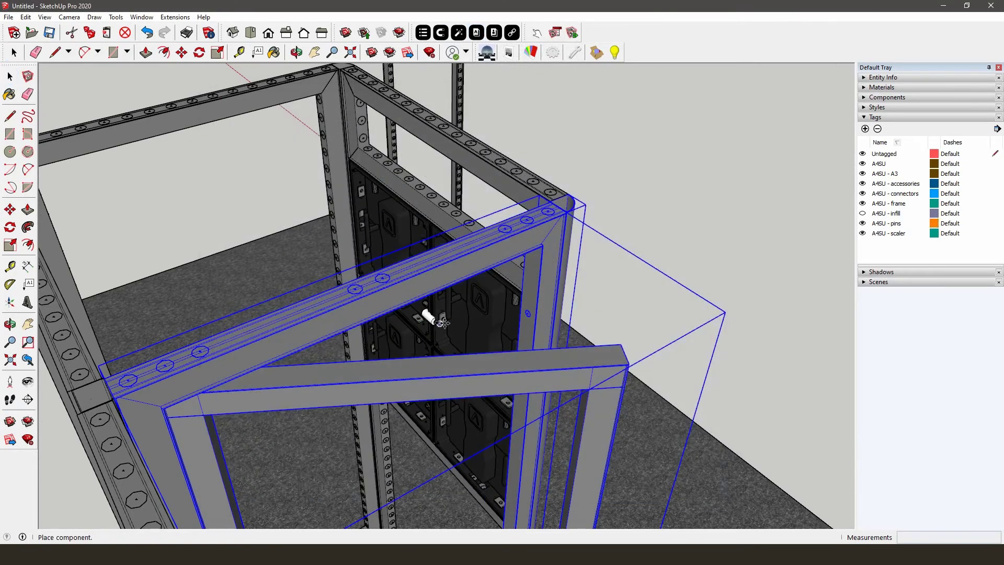
left_click(556, 187)
scroll(557, 187, "up", 2)
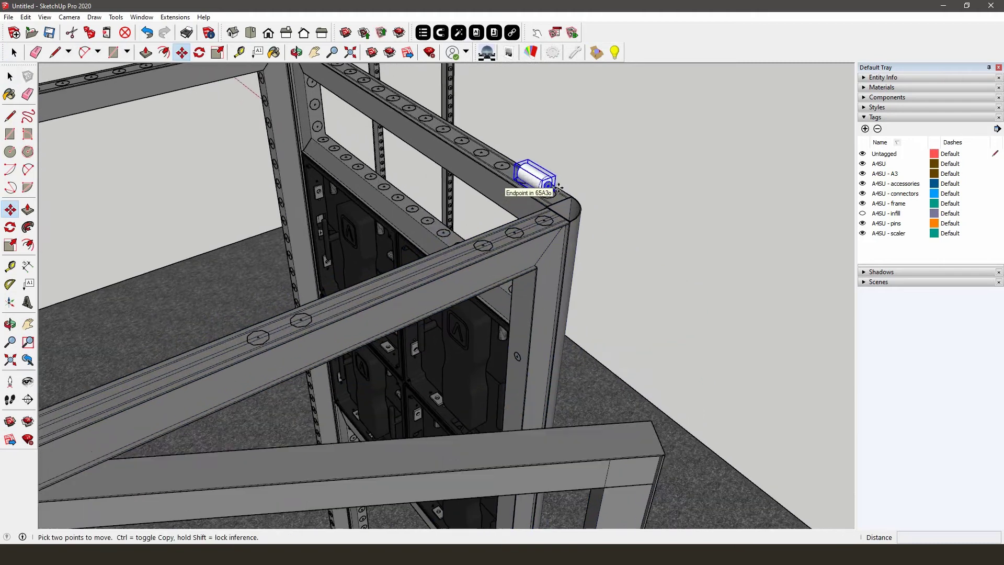
- Fit the connector into the cabin frame's top-corner hole, then view the whole booth
left_click(440, 32)
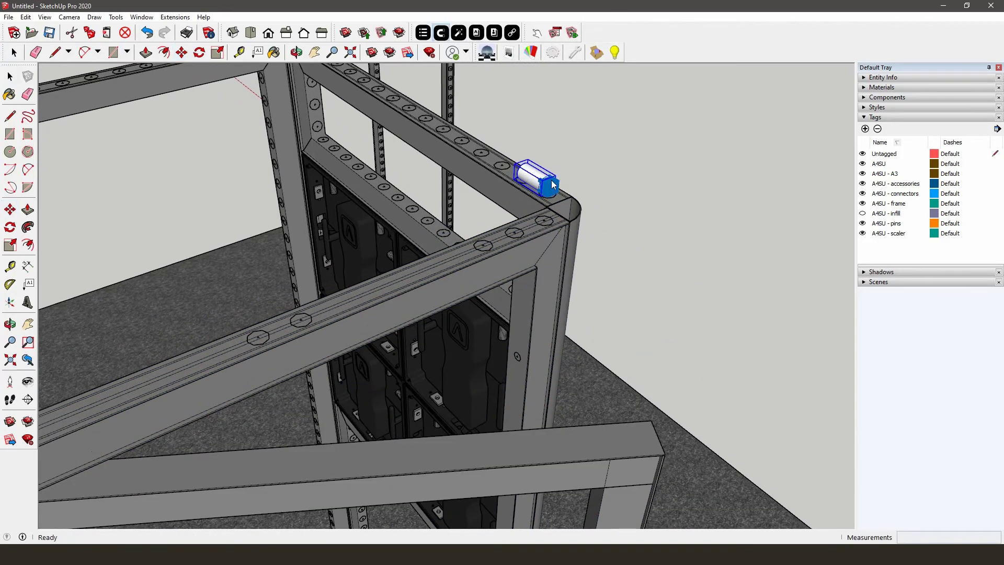
left_click(518, 357)
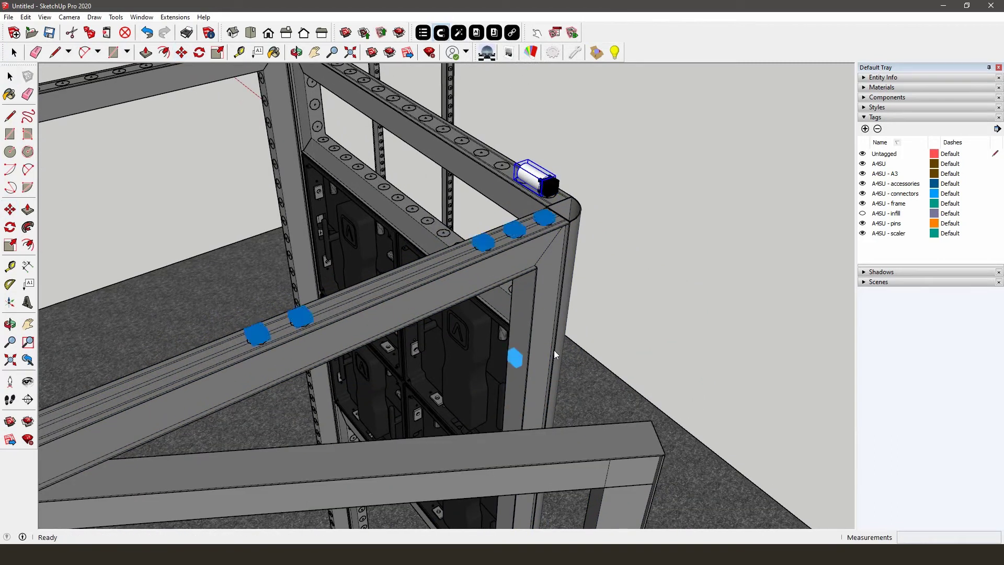
key("space")
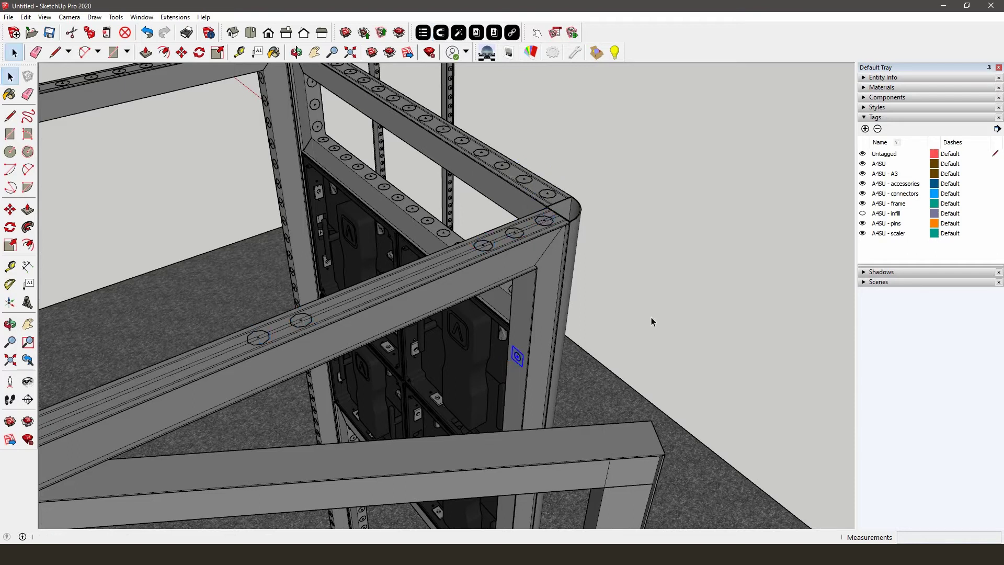
scroll(520, 201, "down", 4)
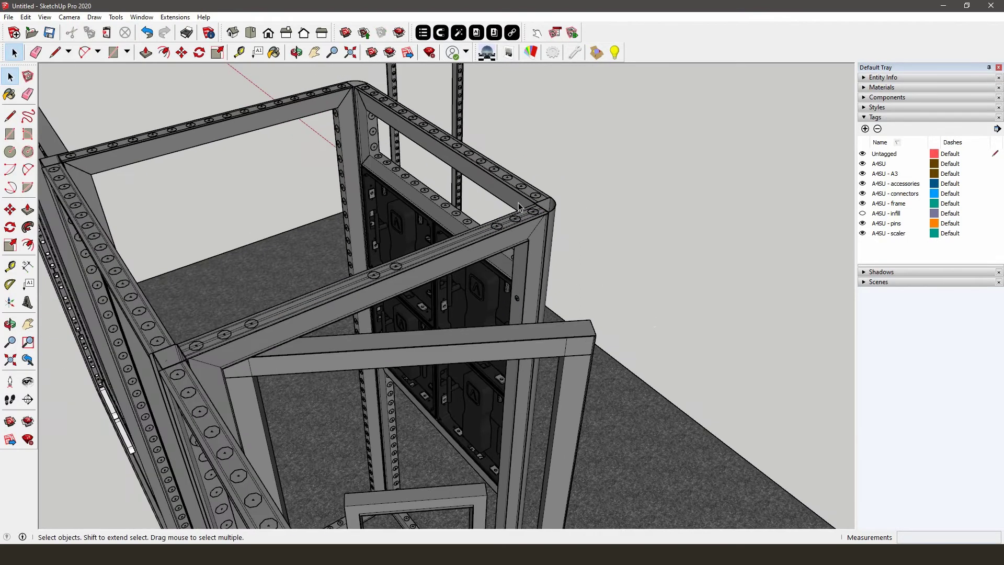
scroll(519, 204, "down", 2)
mouse_move(519, 203)
middle_mouse_down()
mouse_move(228, 250)
mouse_move(459, 265)
mouse_move(475, 240)
middle_mouse_up()
scroll(501, 259, "down", 2)
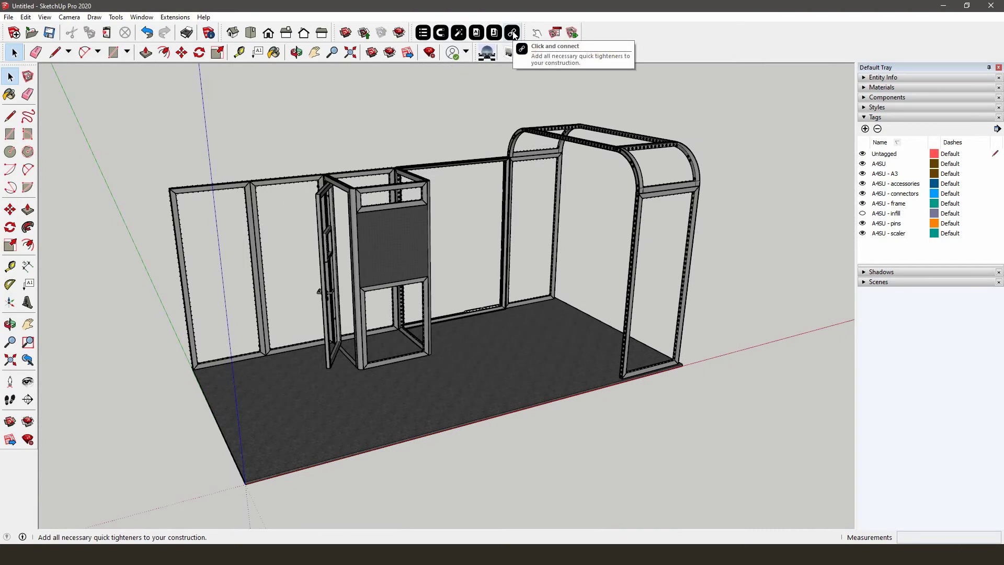
- Auto-add all quick tighteners with 'Click and connect' (49 new connectors) and inspect the cabinet
left_click(513, 33)
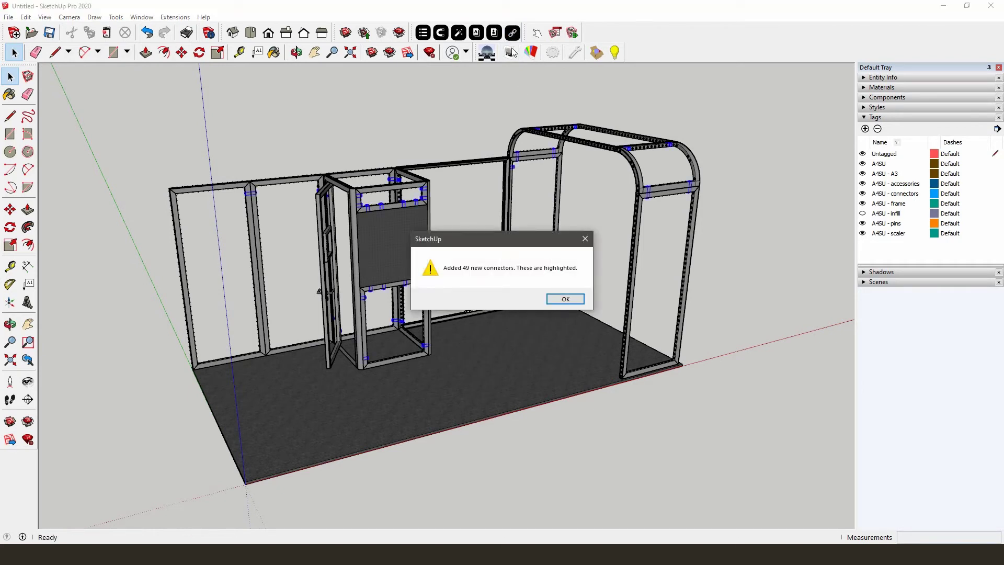
left_click(577, 300)
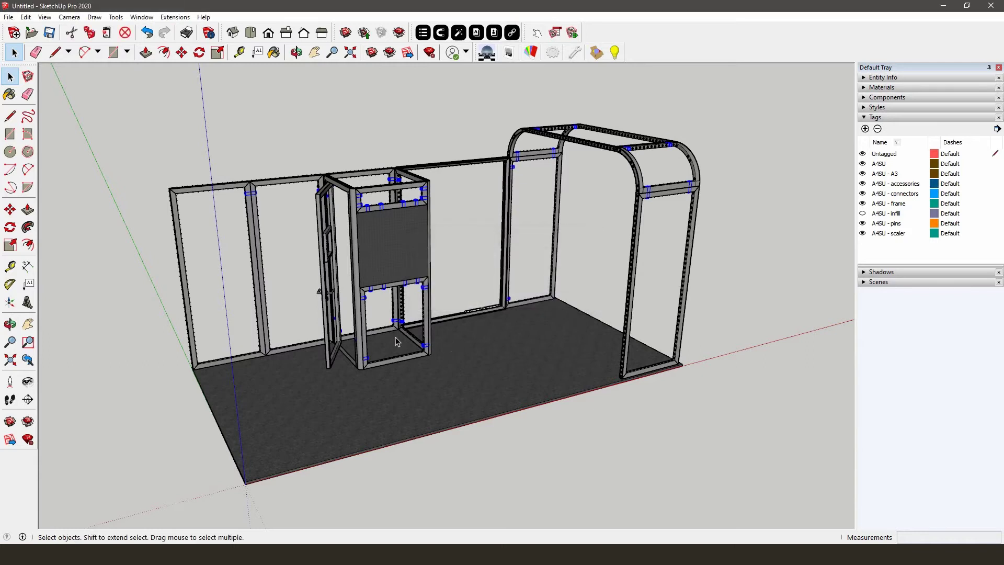
scroll(400, 339, "up", 2)
scroll(417, 288, "up", 3)
scroll(417, 288, "up", 3)
mouse_move(460, 270)
middle_mouse_down()
mouse_move(398, 263)
mouse_move(316, 230)
mouse_move(357, 233)
mouse_move(373, 248)
middle_mouse_up()
scroll(366, 238, "down", 2)
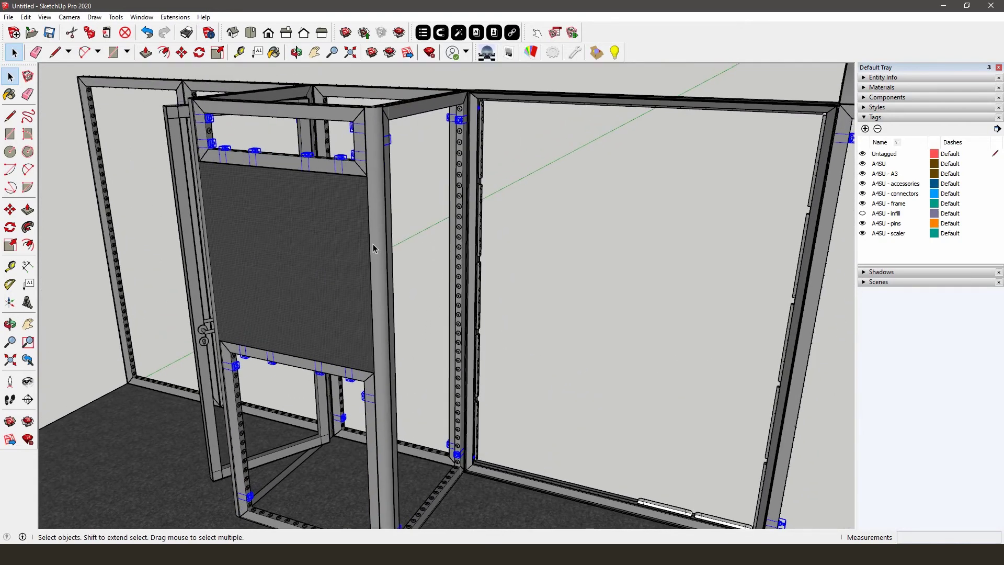
middle_click_drag(370, 198, 377, 206)
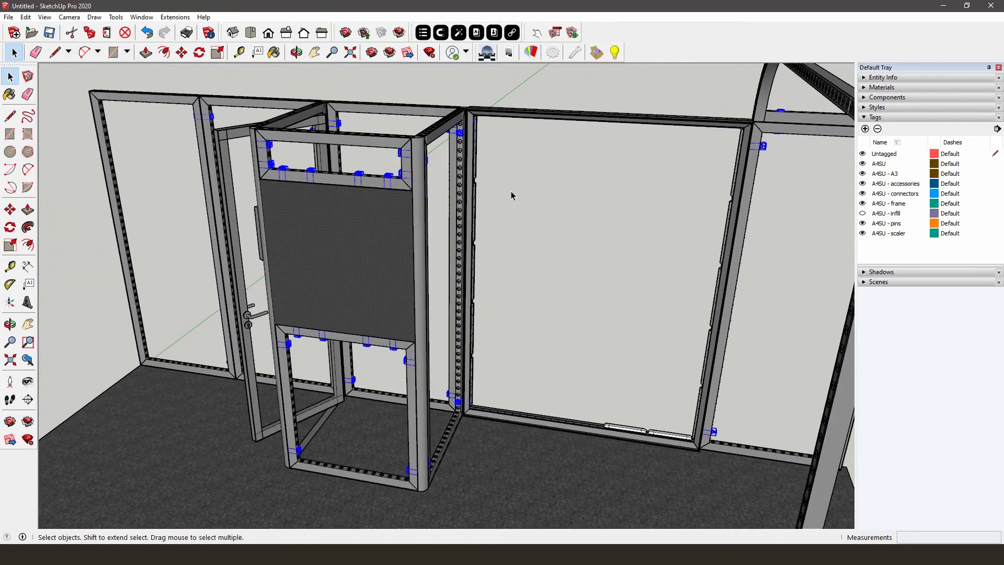
scroll(511, 191, "down", 2)
scroll(505, 189, "down", 2)
scroll(494, 189, "down", 2)
middle_click_drag(333, 213, 498, 215)
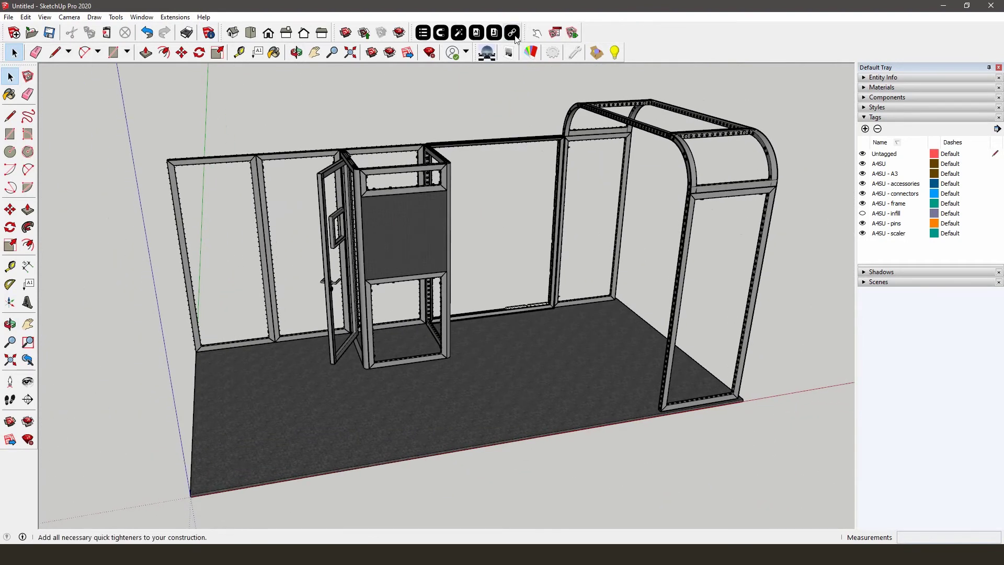
- Download The Puck flex 16W from the Aluvision Lighting collection and place it in the booth
left_click(481, 36)
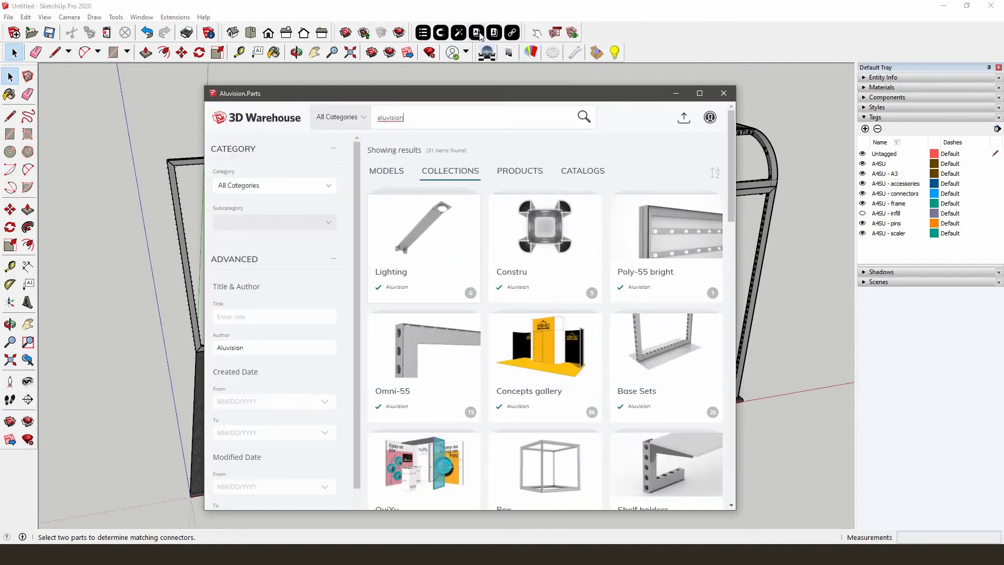
left_click(434, 217)
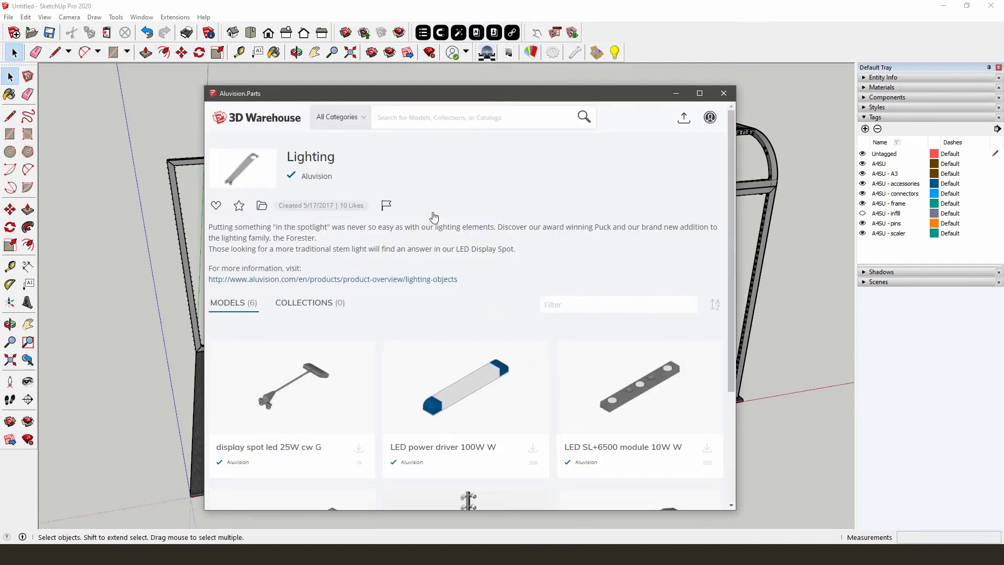
scroll(433, 216, "down", 3)
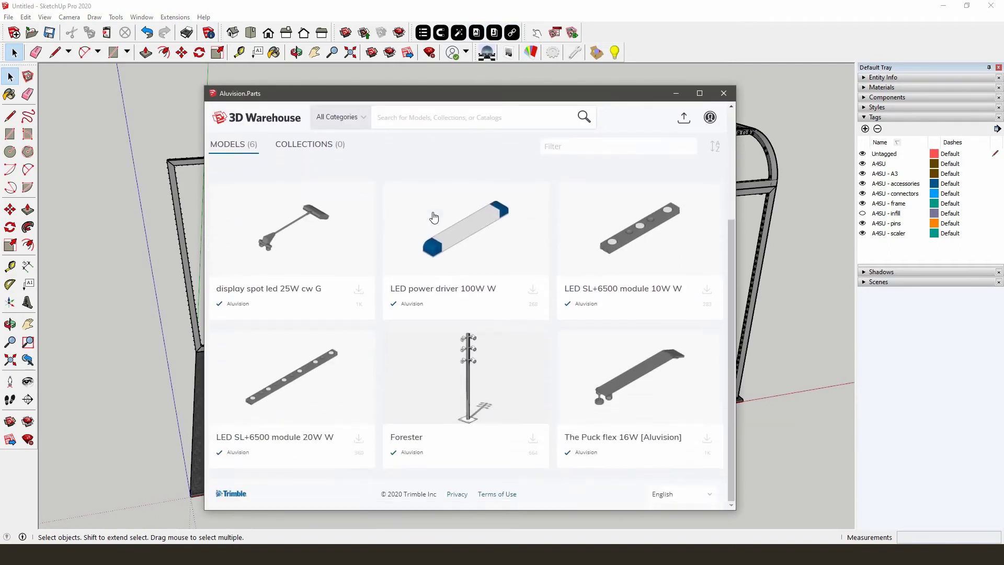
left_click(708, 439)
left_click(450, 330)
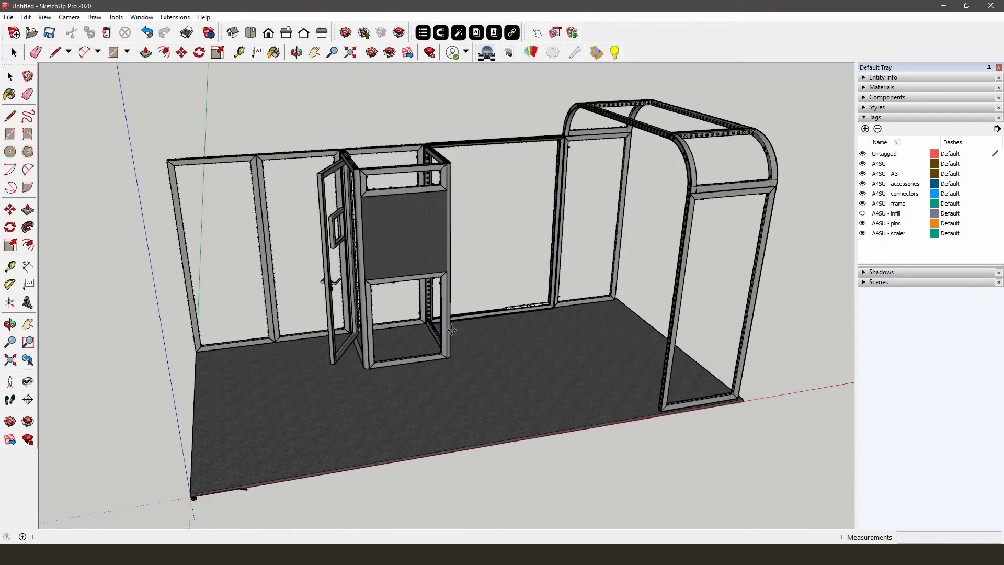
left_click(214, 181)
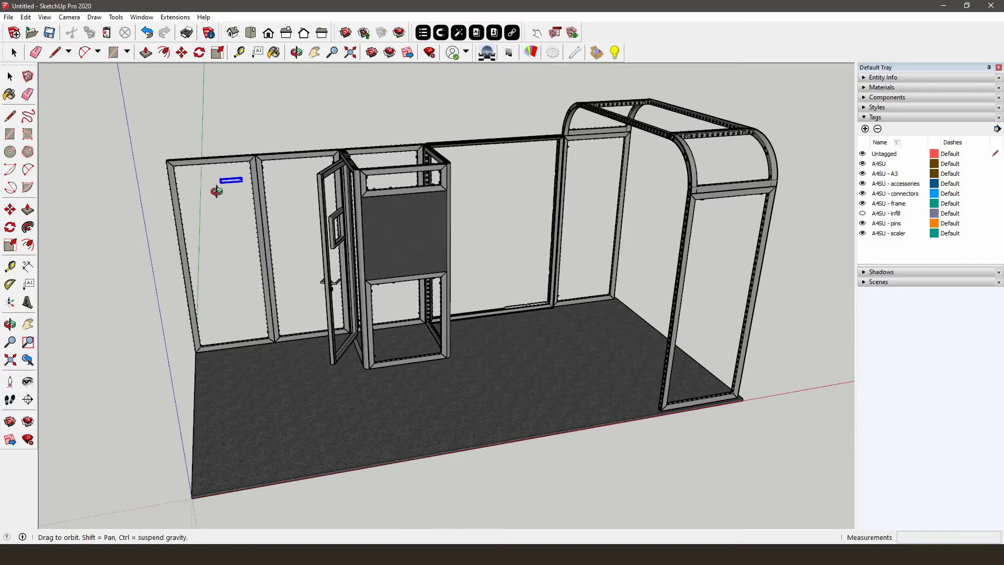
middle_click_drag(217, 190, 273, 217)
- Move the Puck light onto the back wall's top frame rail
key("q")
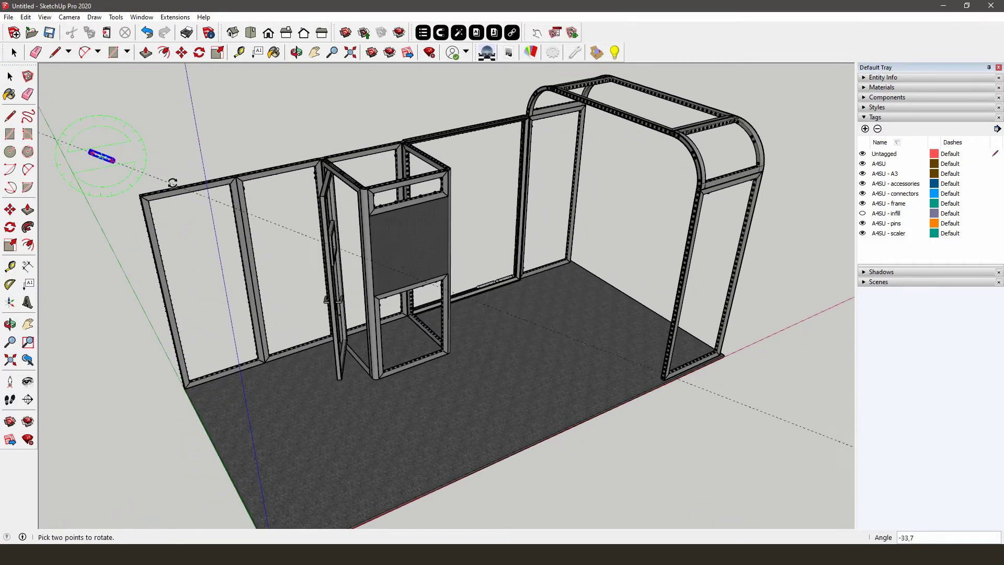
key("m")
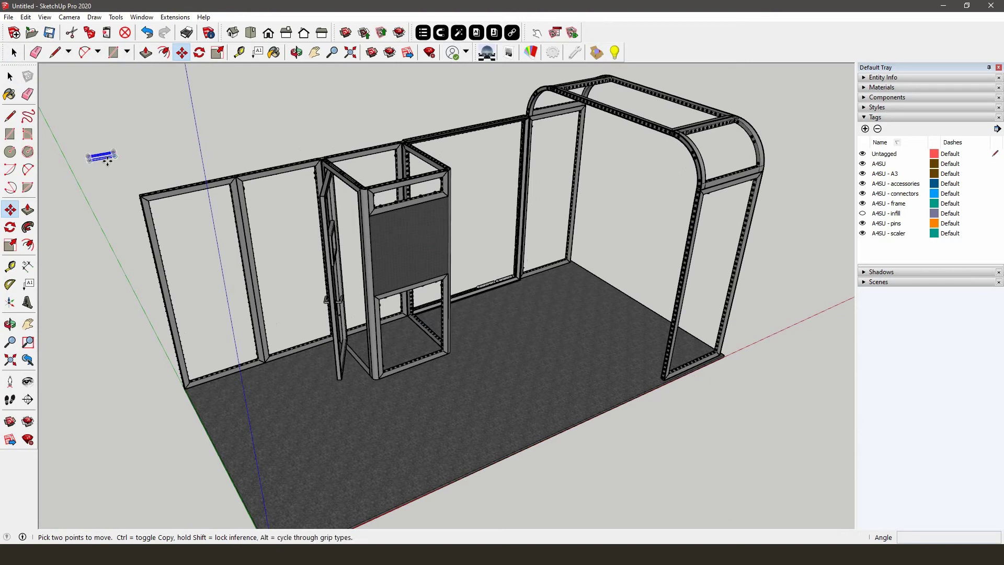
left_click(108, 161)
scroll(133, 196, "up", 2)
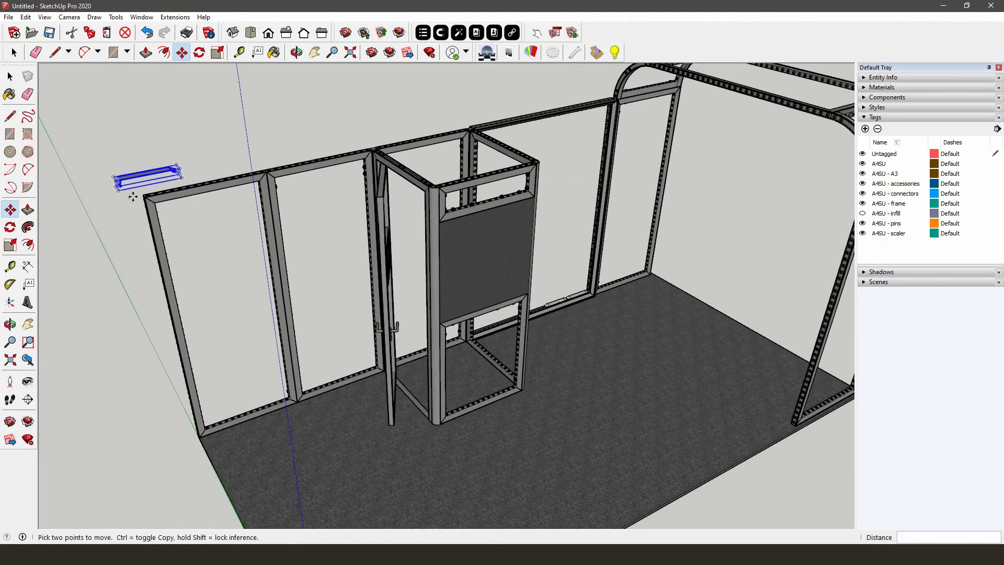
middle_click_drag(133, 196, 365, 131)
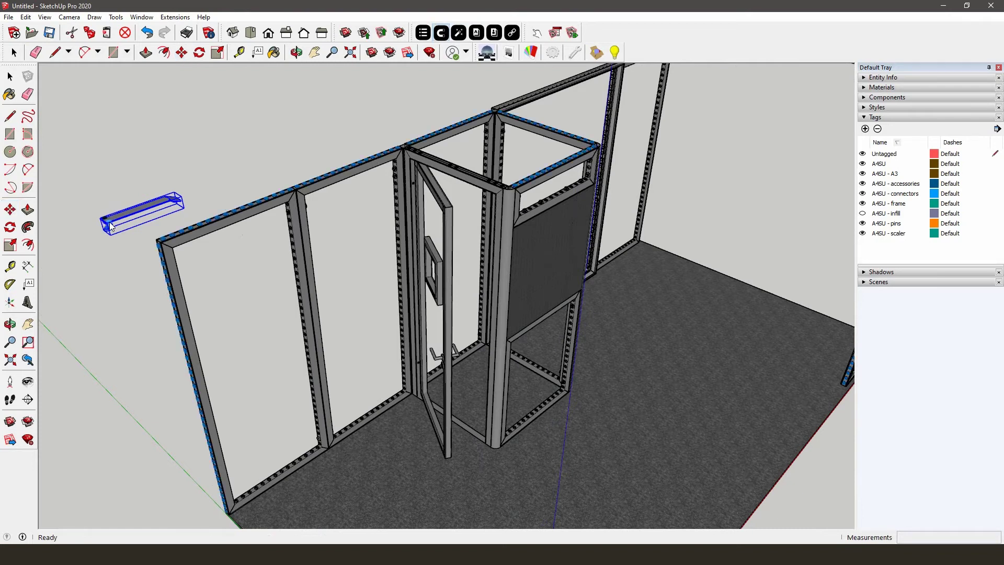
left_click(224, 212)
mouse_move(228, 212)
middle_mouse_down()
mouse_move(237, 229)
mouse_move(225, 219)
middle_mouse_up()
key("space")
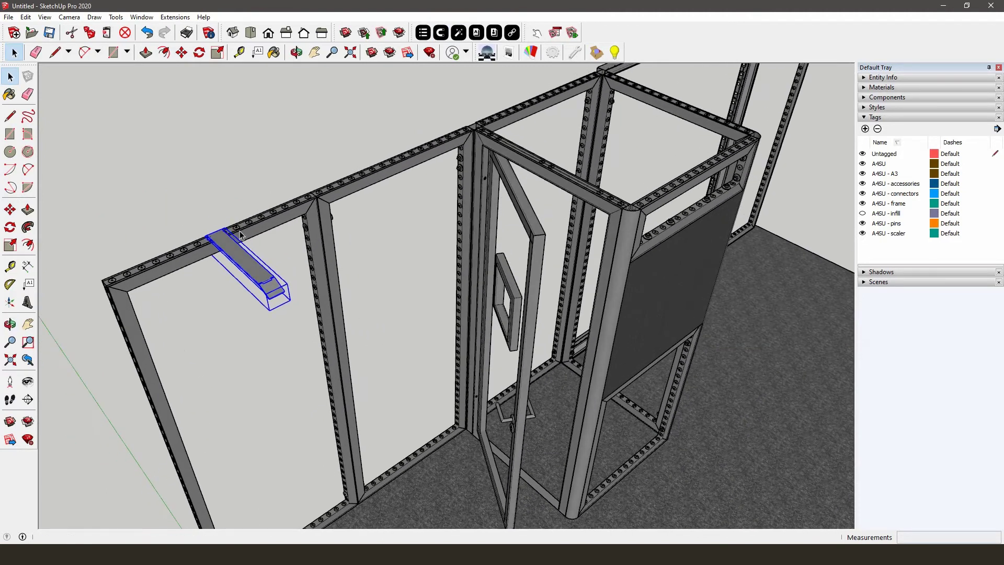
- Copy the Puck light 992 mm along the top rail
left_click(10, 210)
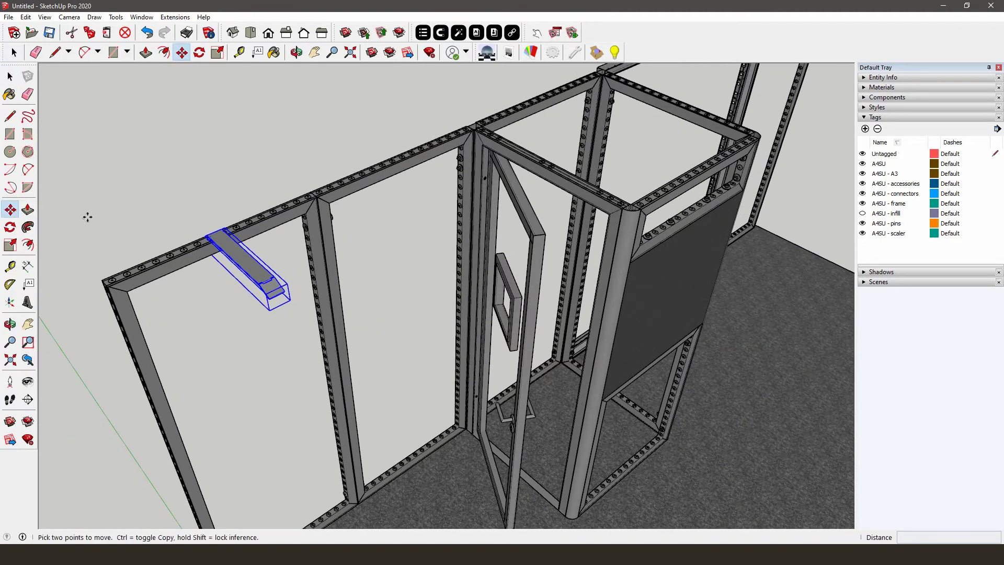
left_click(107, 226)
key("ctrl")
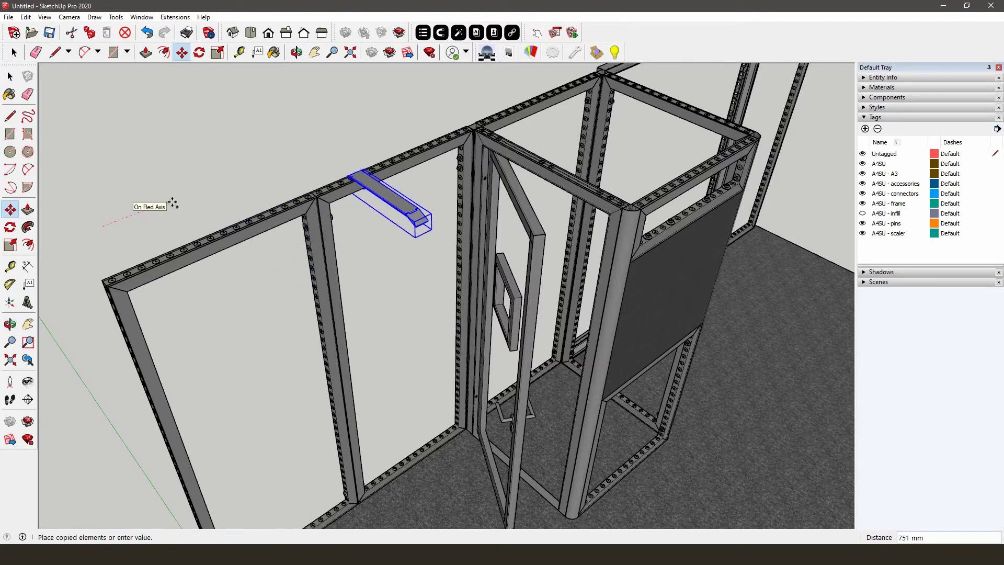
type("992")
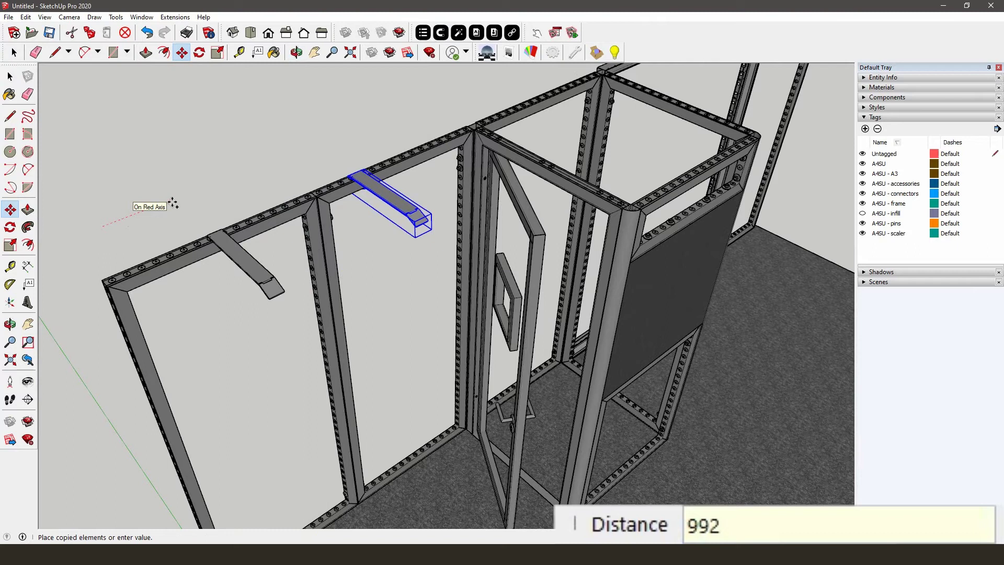
key("Return")
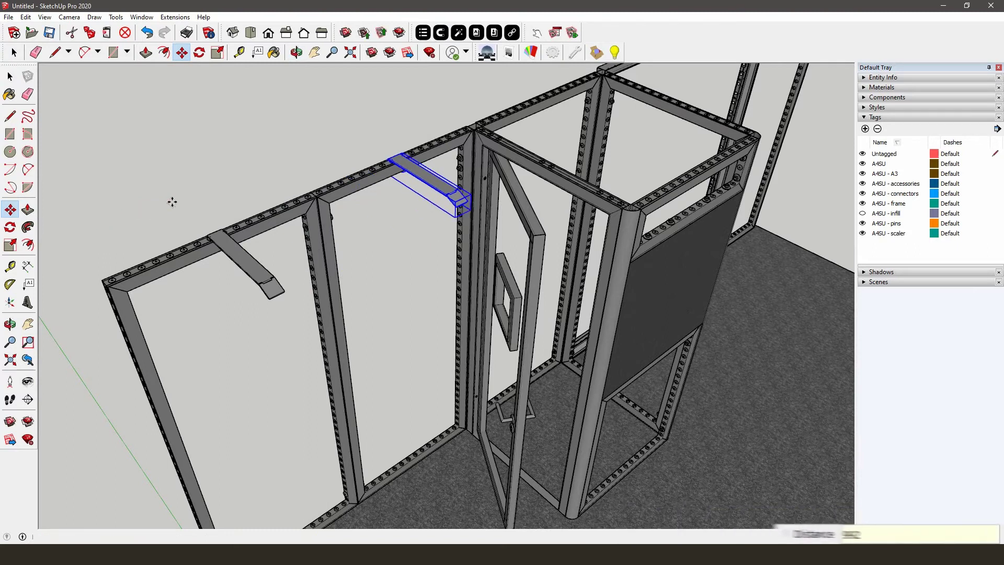
key("space")
middle_click_drag(175, 204, 408, 73)
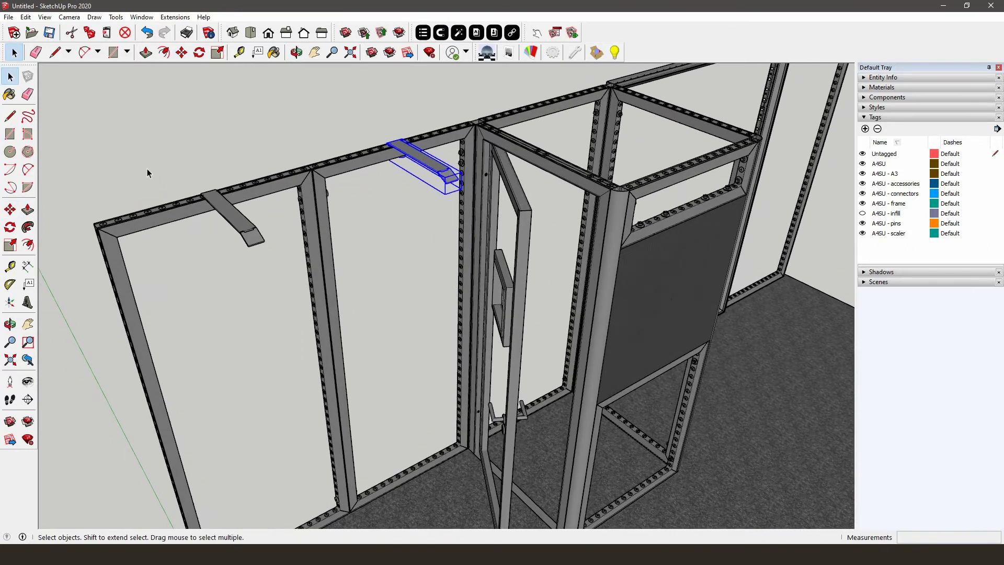
- Load the clothes rod 992-12 C from the Aluvision Accessories collection
left_click(476, 34)
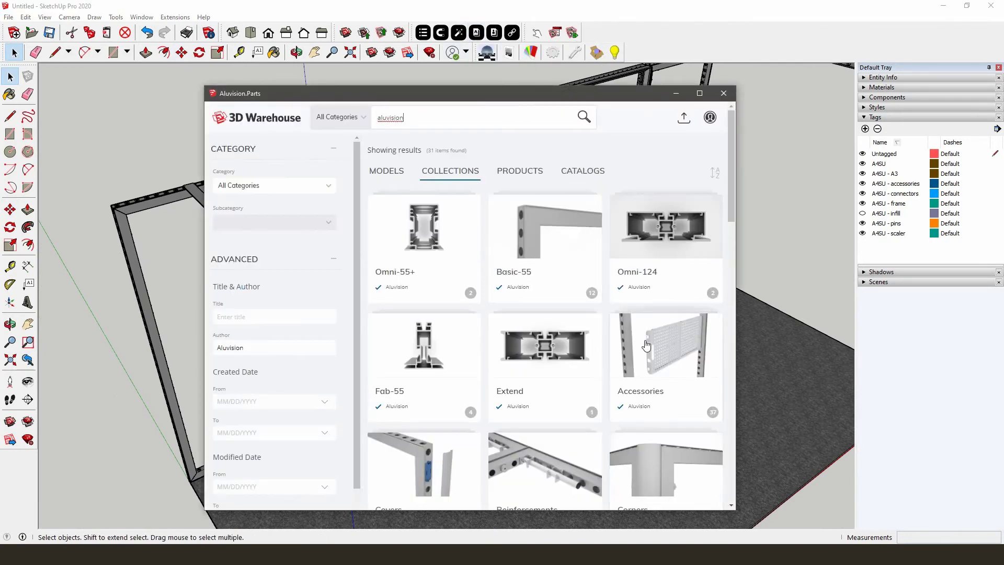
left_click(660, 350)
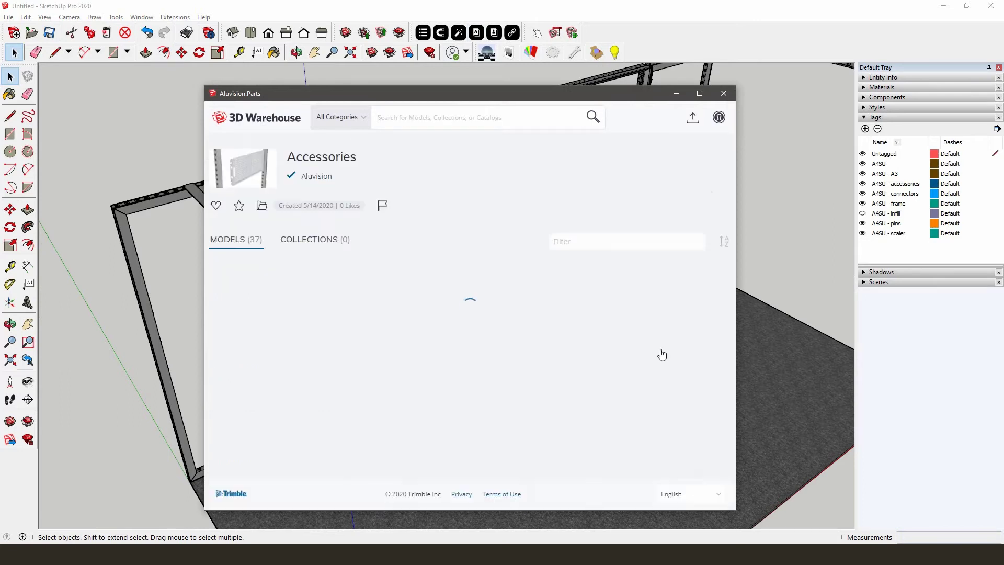
scroll(607, 312, "down", 5)
scroll(607, 311, "down", 3)
scroll(607, 311, "down", 2)
scroll(606, 310, "down", 3)
scroll(606, 309, "down", 4)
scroll(606, 309, "down", 3)
scroll(607, 309, "down", 5)
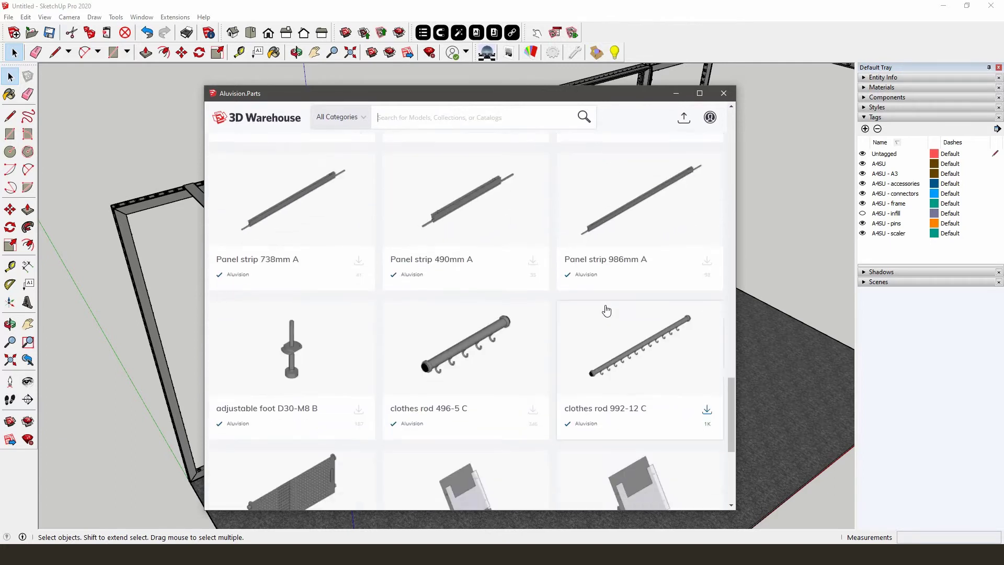
scroll(704, 413, "down", 1)
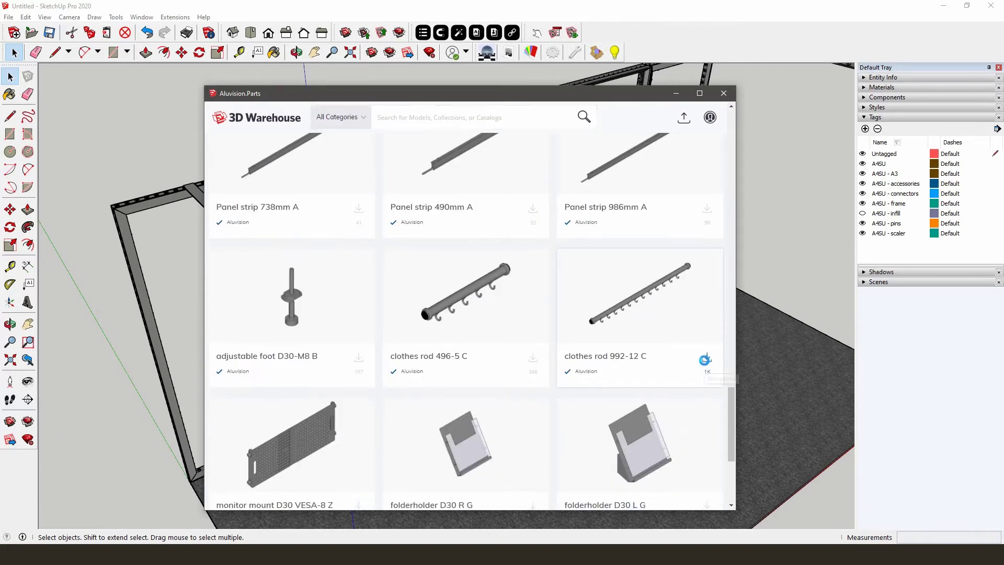
left_click(439, 327)
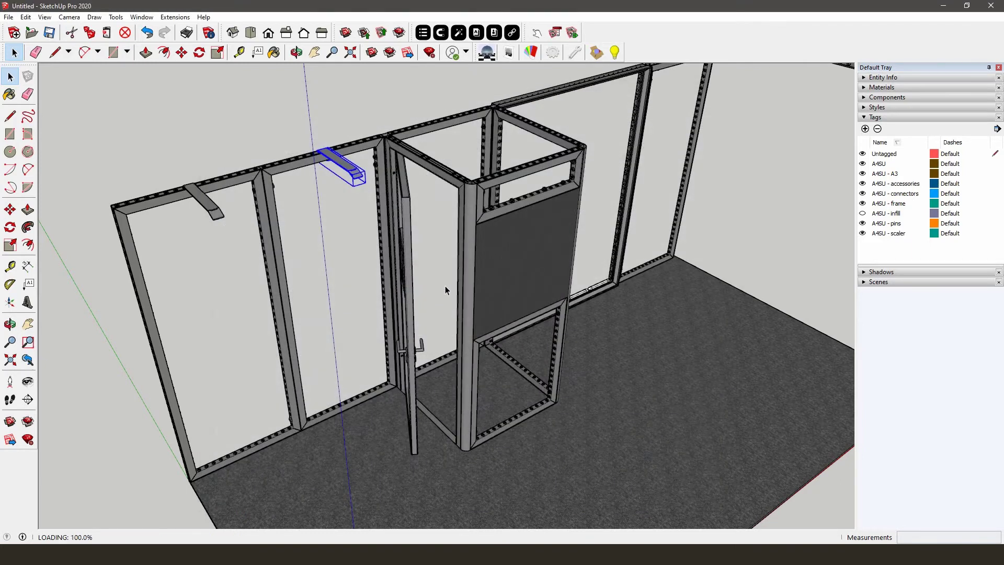
- Position the hook rail under the cabin's top frame, shifted 120 mm along it
mouse_move(445, 285)
middle_mouse_down()
mouse_move(371, 200)
mouse_move(157, 202)
mouse_move(219, 193)
middle_mouse_up()
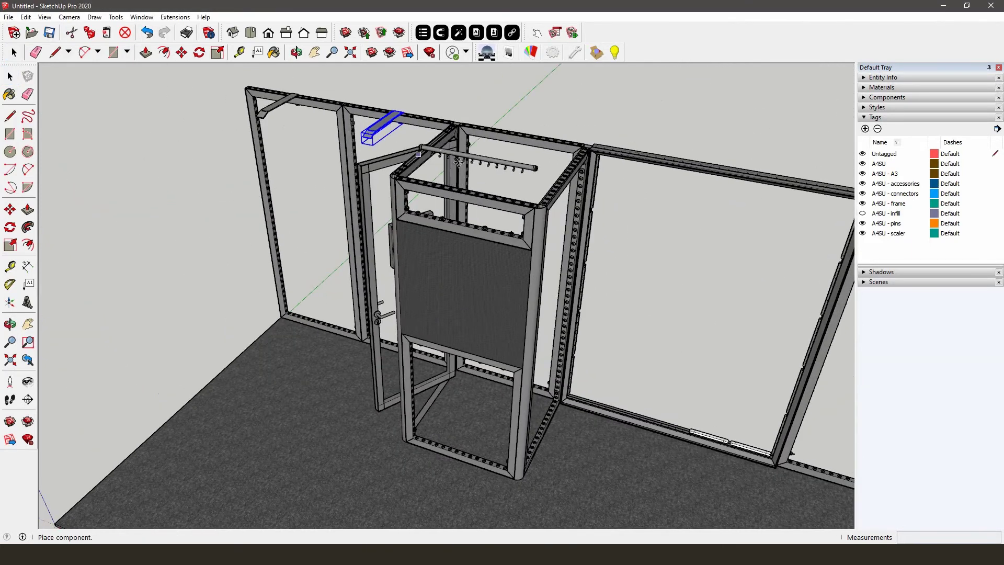
scroll(461, 163, "up", 2)
scroll(465, 163, "up", 2)
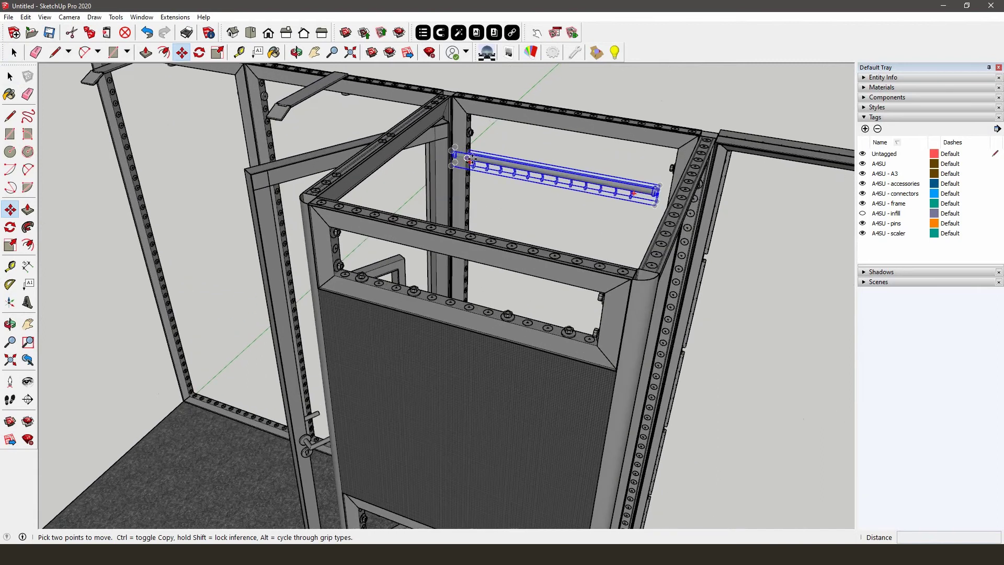
scroll(470, 159, "up", 3)
left_click(523, 168)
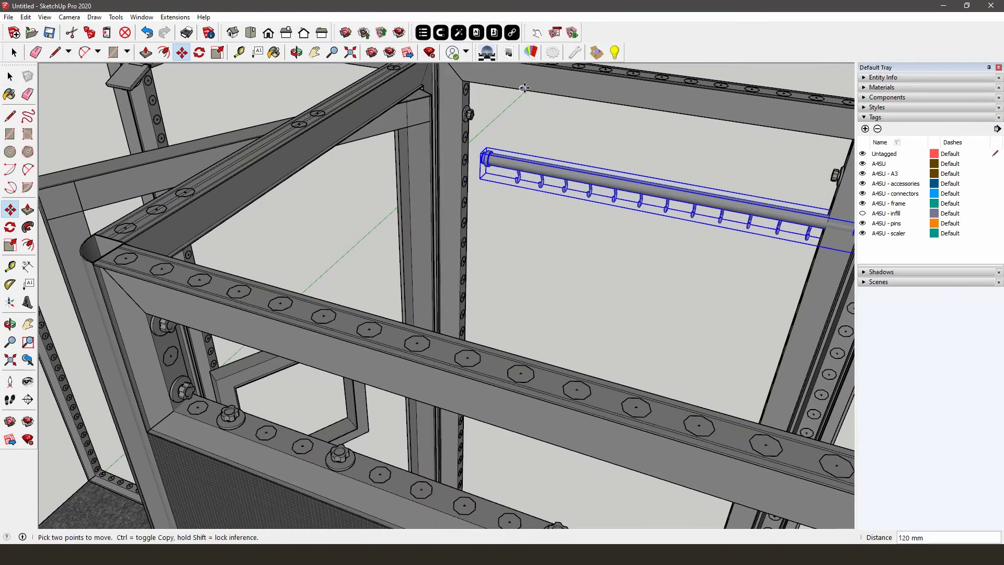
left_click(442, 33)
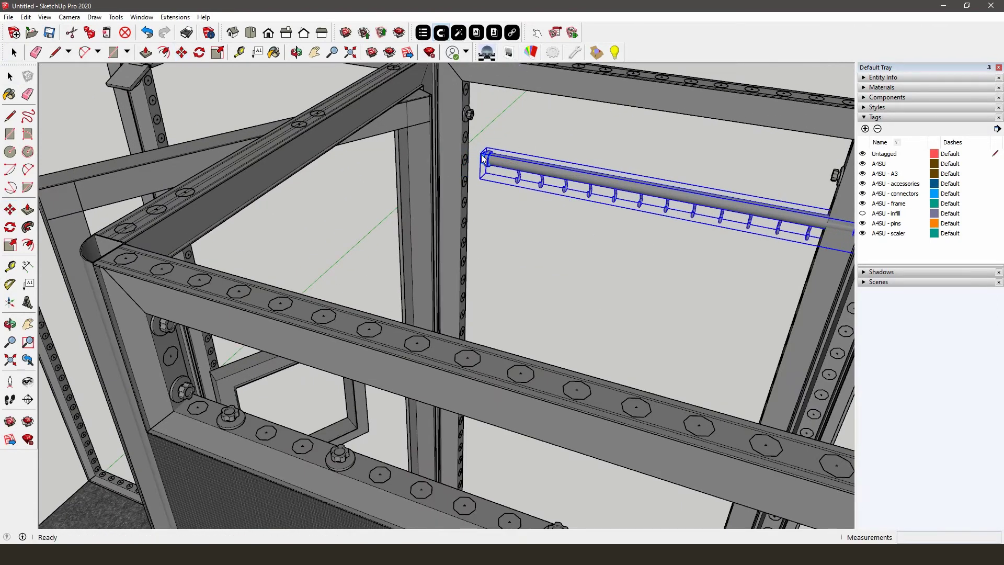
left_click(554, 283)
key("space")
left_click(545, 173)
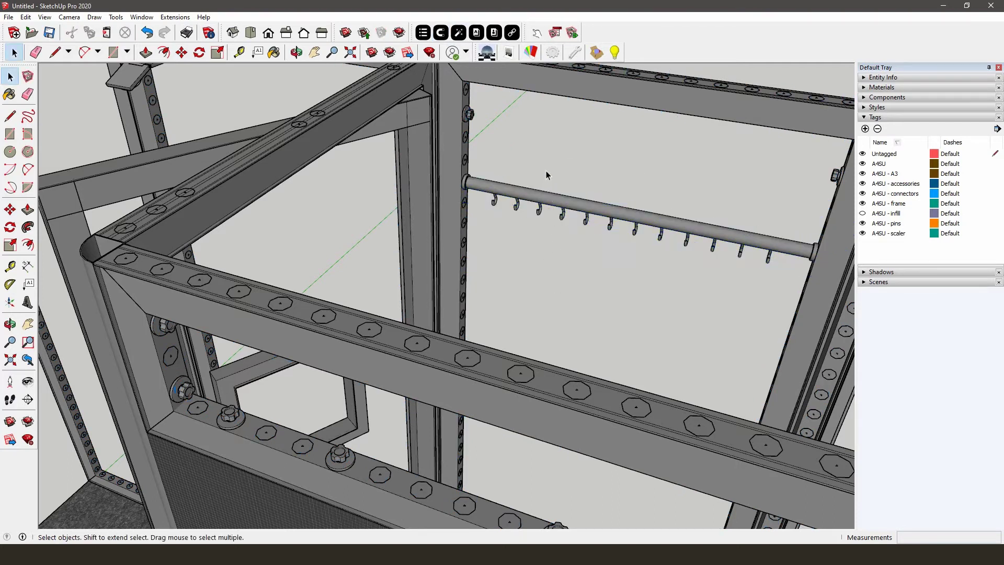
- Load a shelf holder set from the Aluvision Shelf holders collection
mouse_move(499, 163)
middle_mouse_down()
mouse_move(637, 180)
mouse_move(385, 224)
mouse_move(609, 215)
mouse_move(410, 226)
mouse_move(482, 238)
mouse_move(488, 226)
middle_mouse_up()
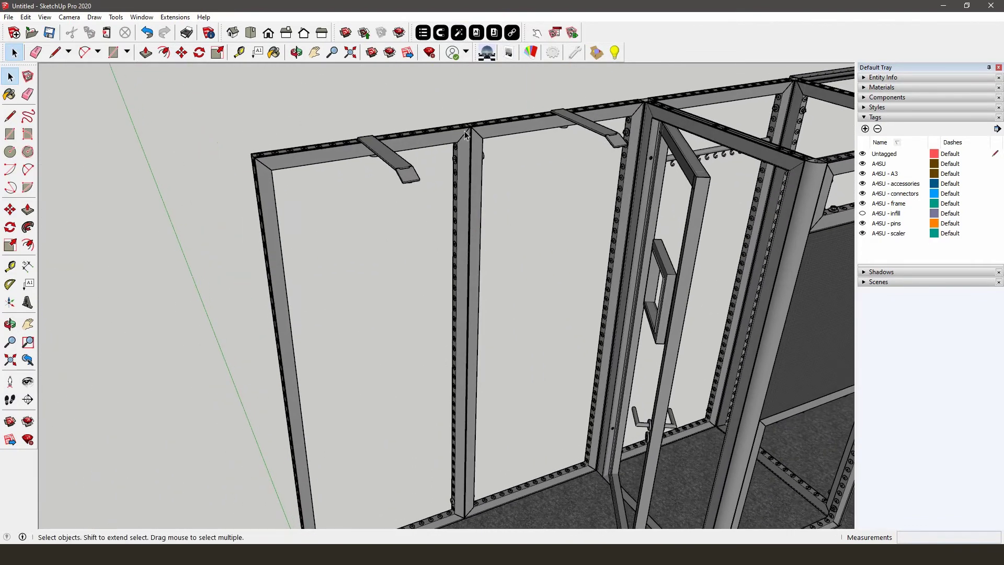
left_click(476, 33)
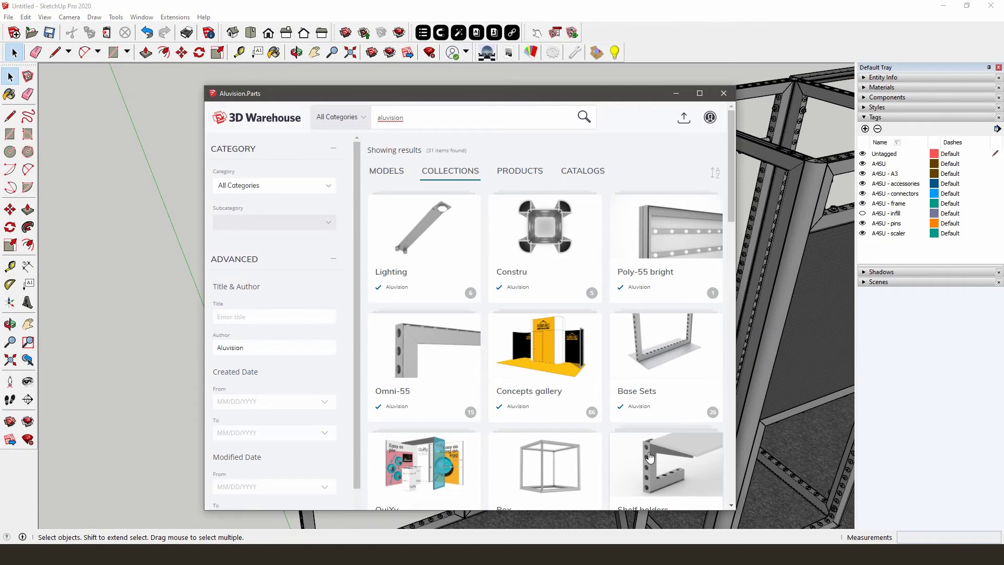
scroll(649, 457, "down", 2)
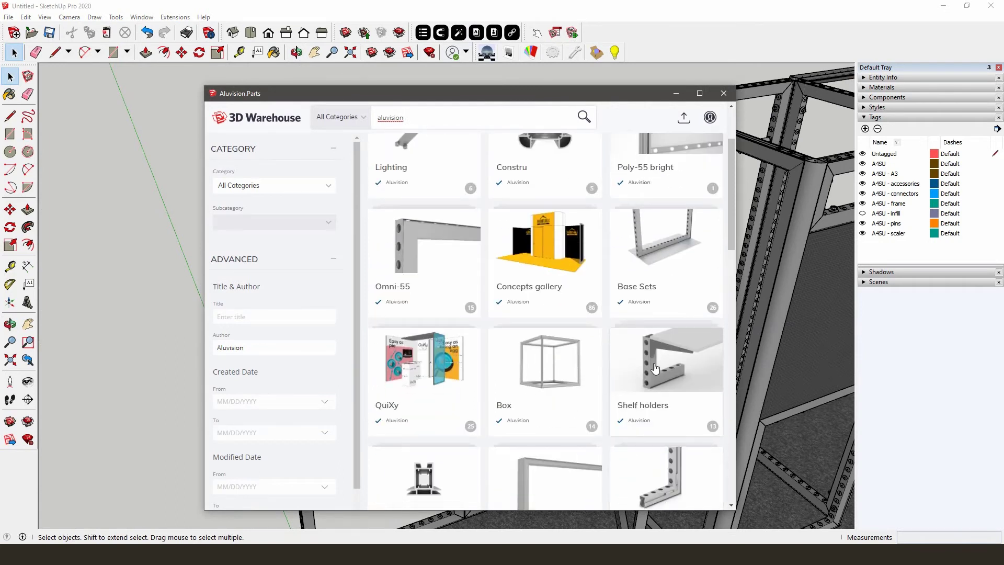
left_click(653, 363)
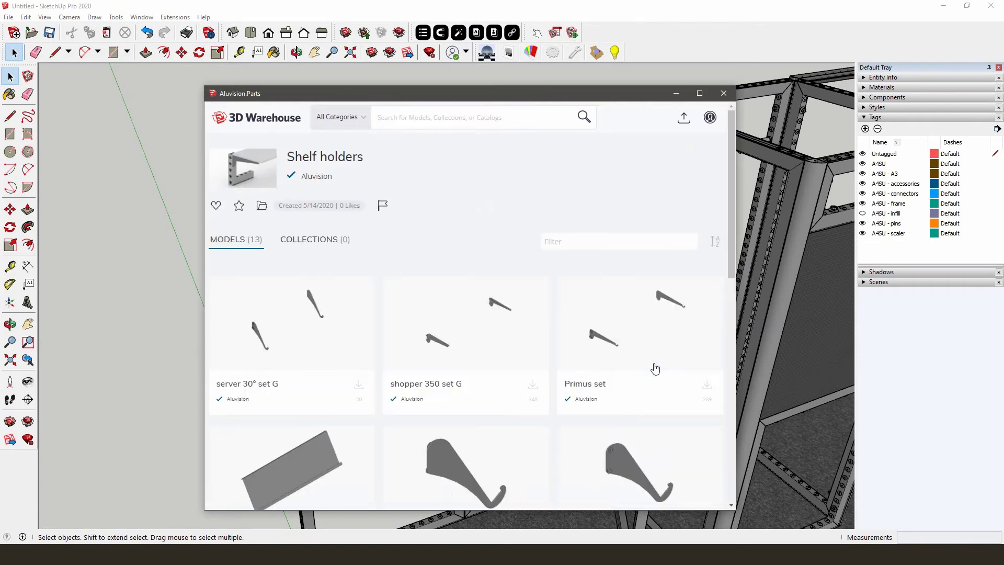
left_click(532, 386)
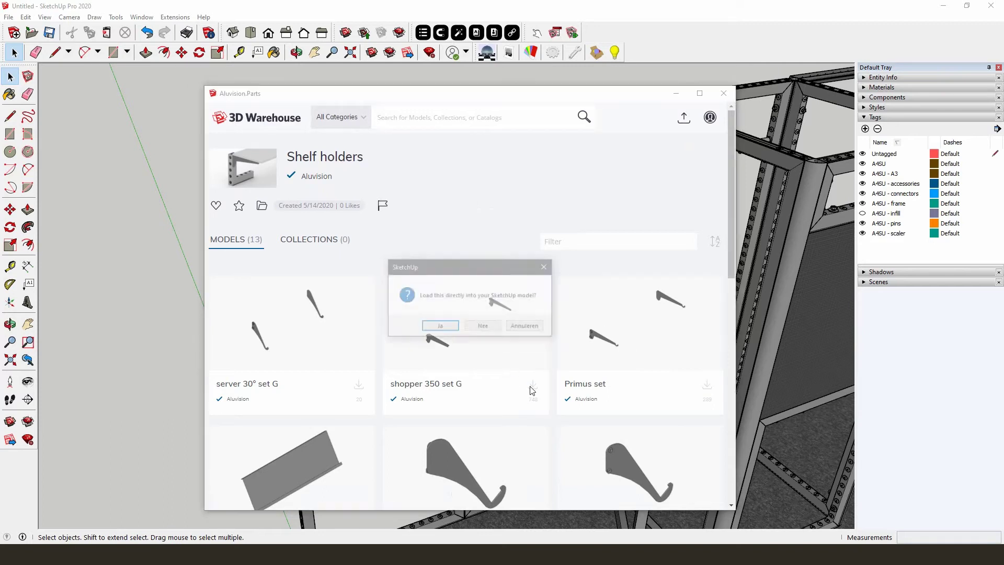
left_click(440, 327)
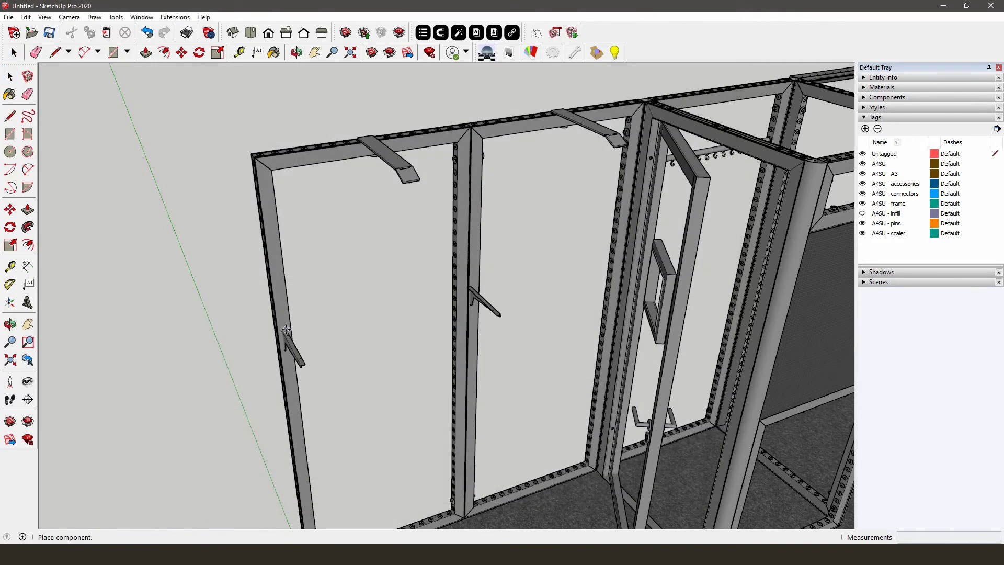
- Mount the shelf set on the left bay posts and delete the shelf plate
mouse_move(276, 323)
middle_mouse_down()
mouse_move(329, 292)
mouse_move(360, 290)
mouse_move(345, 293)
middle_mouse_up()
left_click(322, 329)
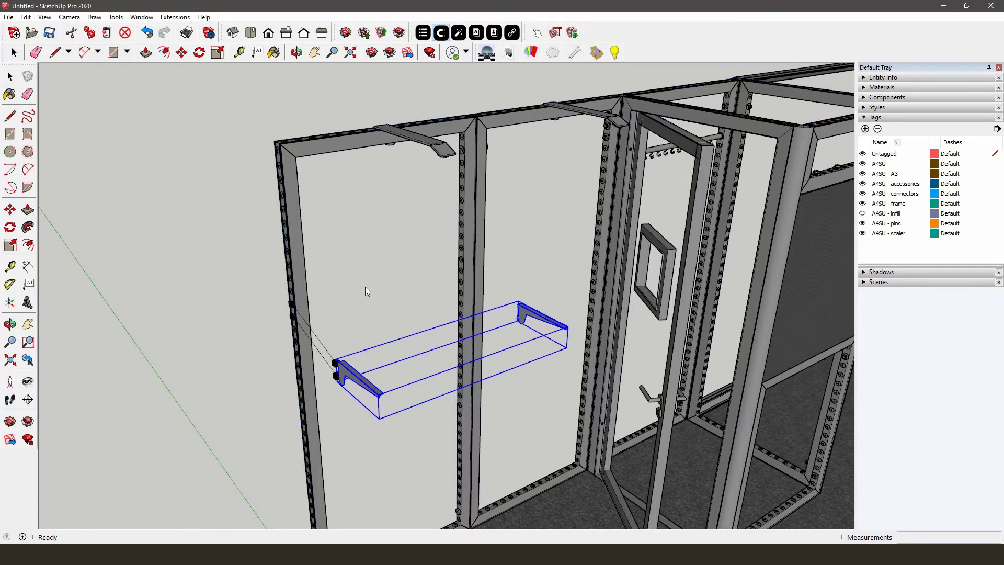
key("Escape")
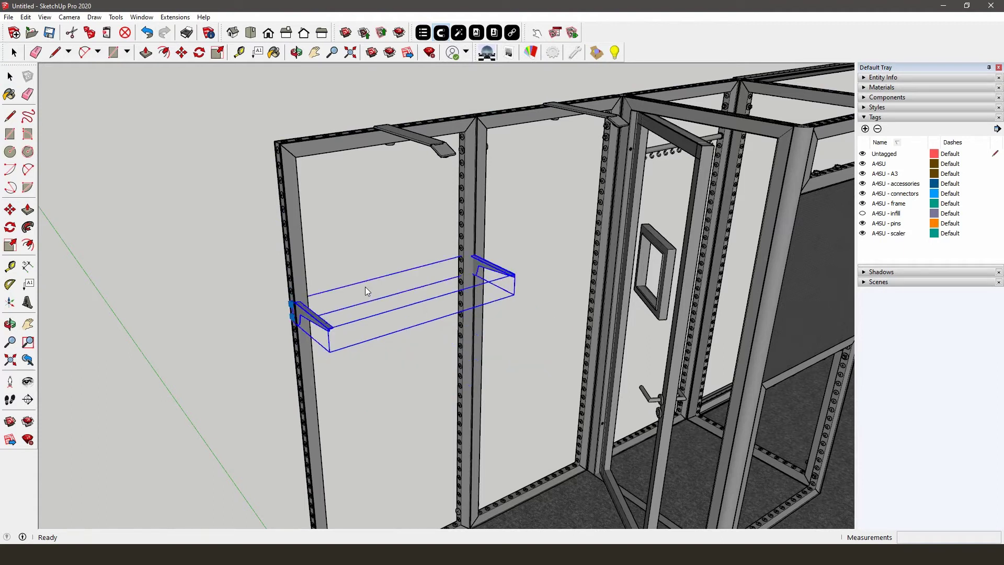
key("space")
key("Delete")
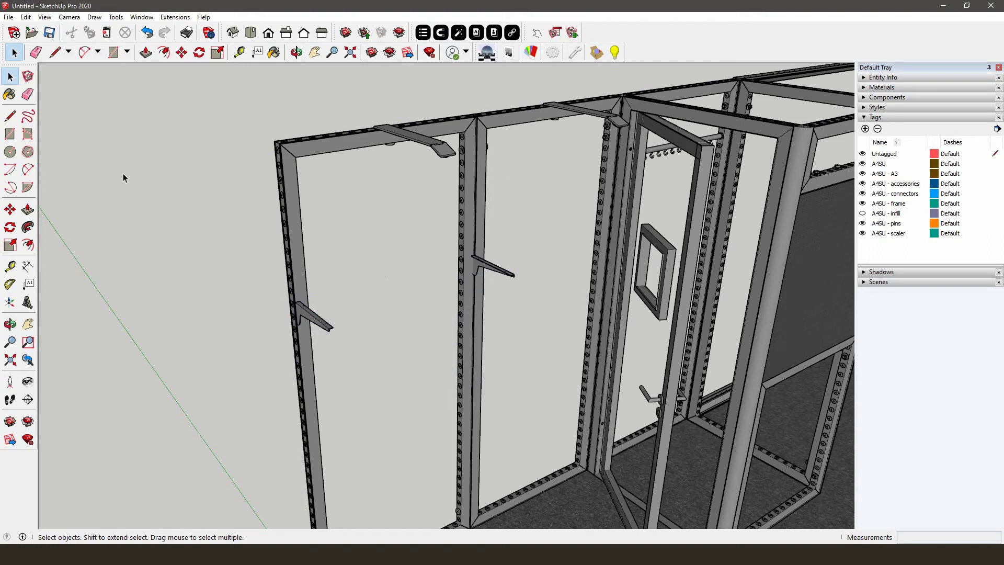
- Draw a rectangular shelf face spanning from one bracket tip to the other
left_click(10, 135)
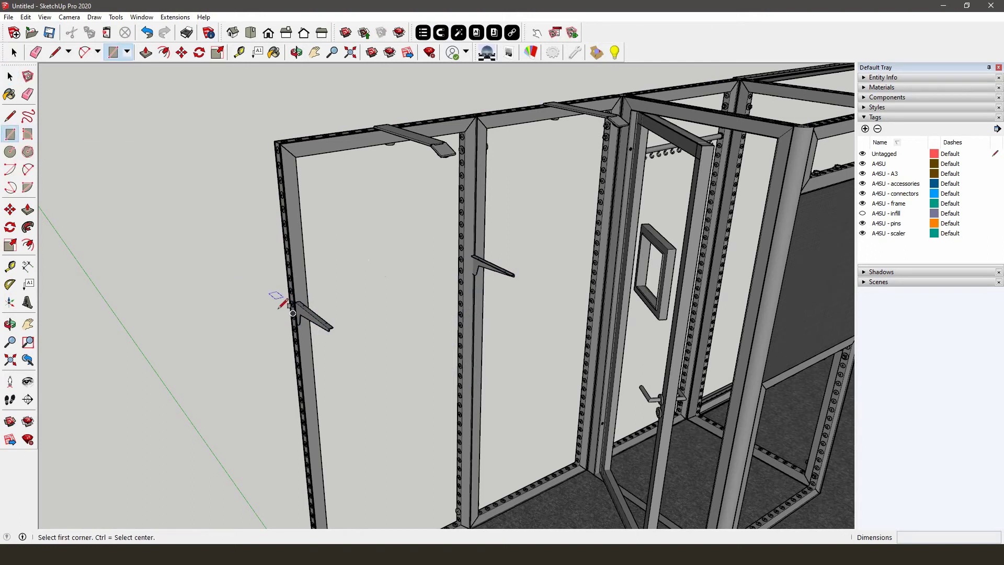
scroll(285, 298, "up", 5)
scroll(325, 292, "up", 3)
scroll(329, 288, "up", 3)
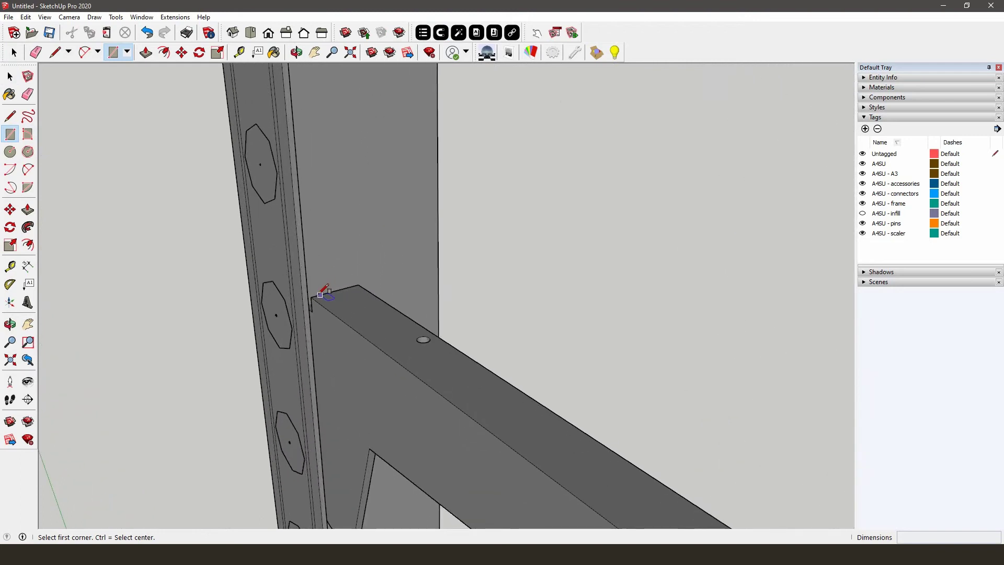
left_click(311, 297)
scroll(209, 319, "down", 5)
scroll(213, 329, "down", 2)
mouse_move(213, 330)
middle_mouse_down()
mouse_move(474, 267)
mouse_move(442, 298)
middle_mouse_up()
scroll(531, 363, "up", 3)
scroll(522, 358, "up", 2)
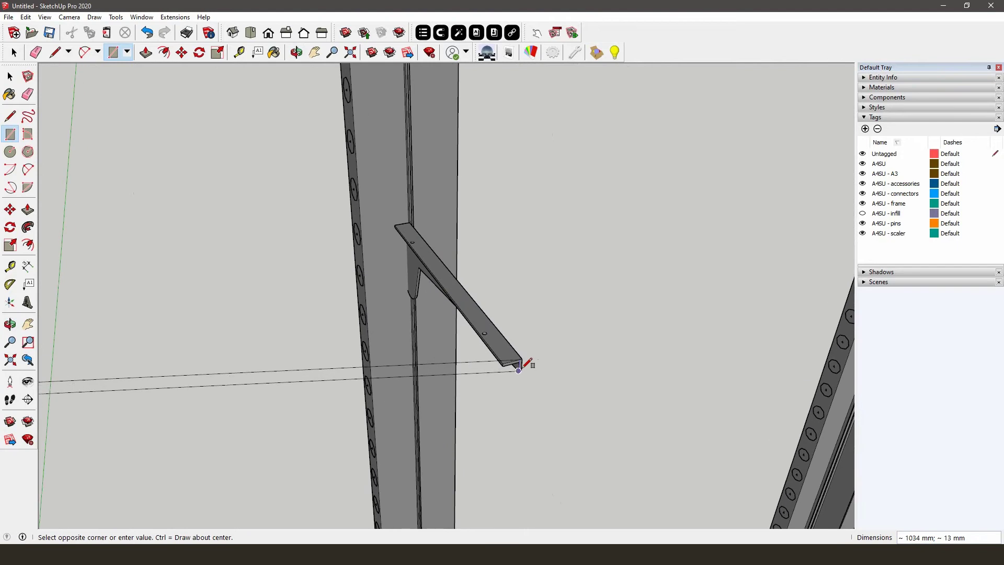
left_click(522, 358)
scroll(605, 247, "down", 2)
scroll(610, 242, "down", 3)
mouse_move(610, 242)
middle_mouse_down()
mouse_move(583, 243)
mouse_move(607, 238)
middle_mouse_up()
key("space")
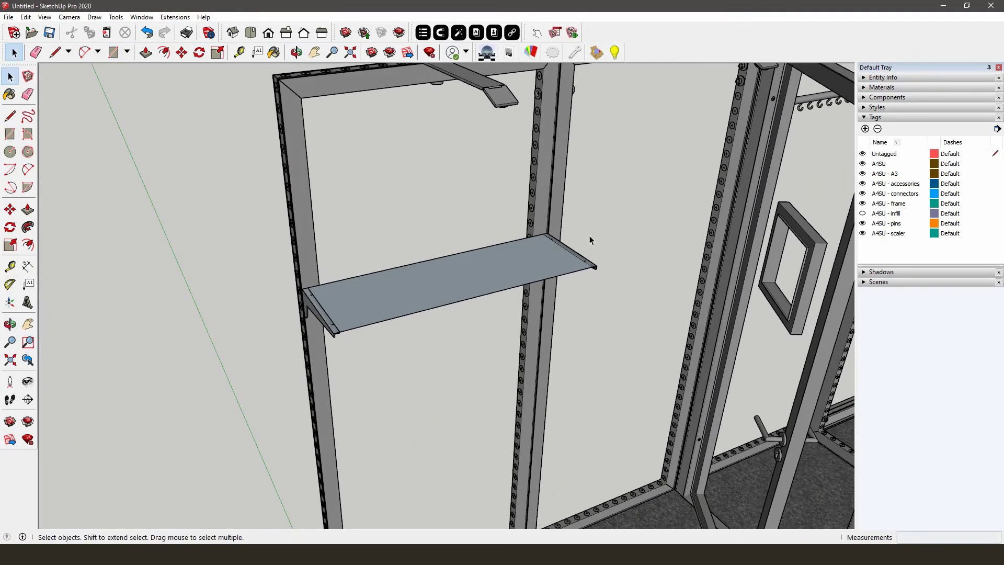
- Push/Pull the shelf face to a 30 mm thickness
left_click(33, 212)
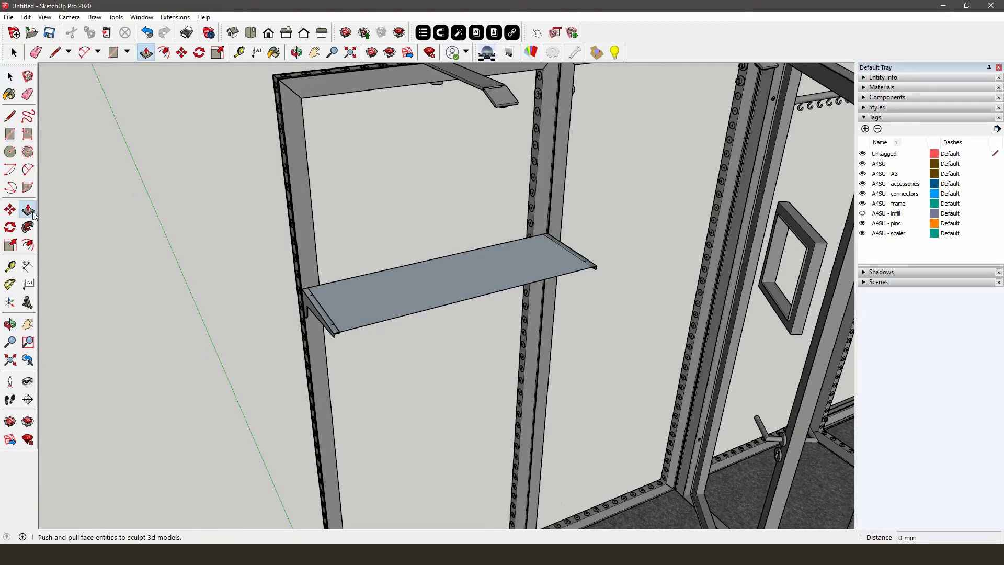
left_click(362, 302)
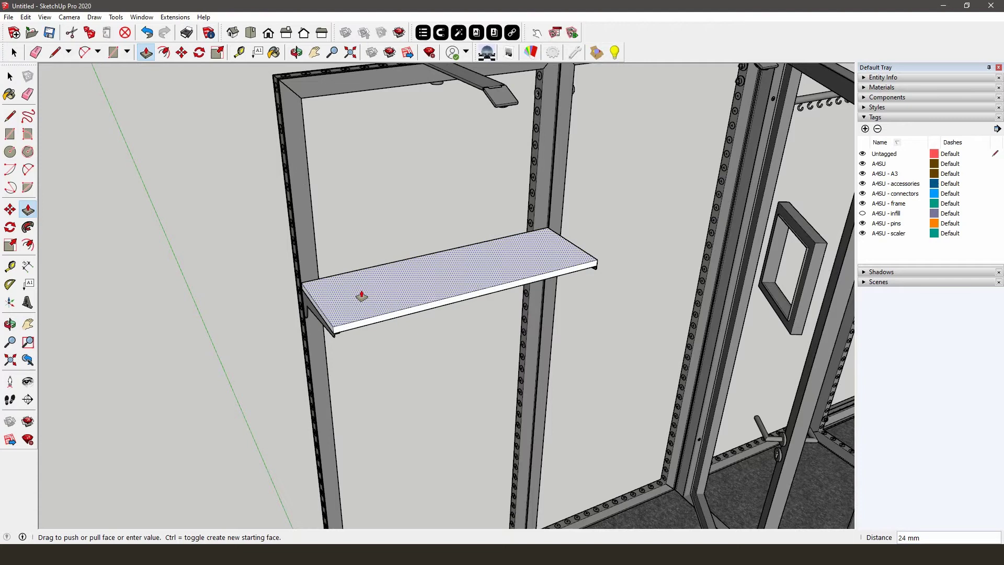
type("30")
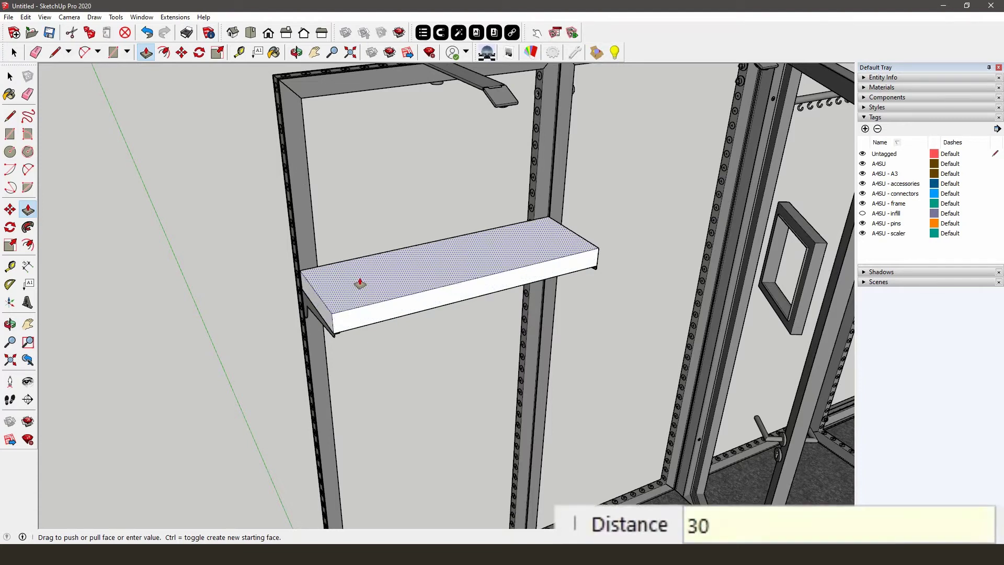
key("Return")
key("space")
- Select the whole shelf and begin making it a component named 'Shelf'
triple_click(360, 282)
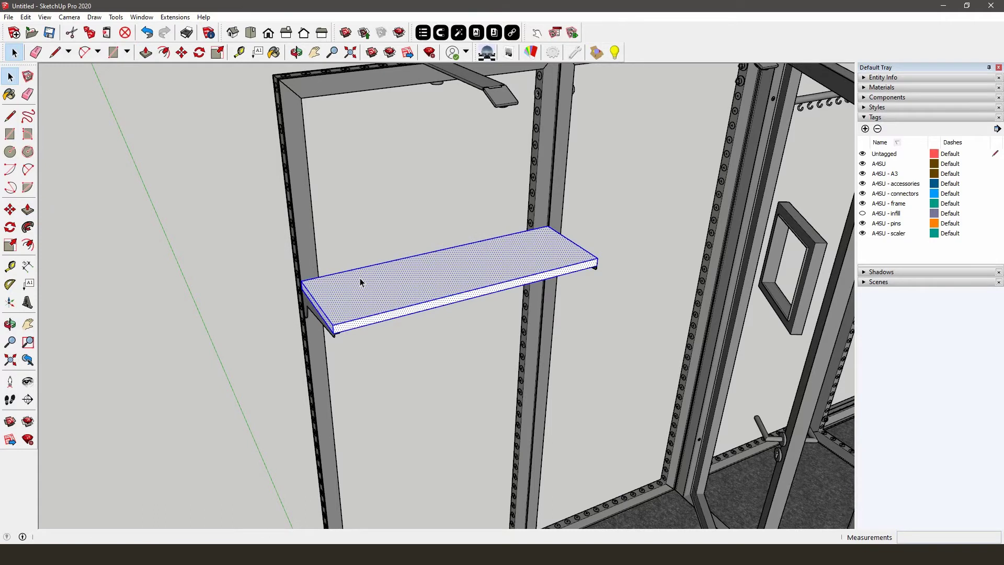
right_click(361, 283)
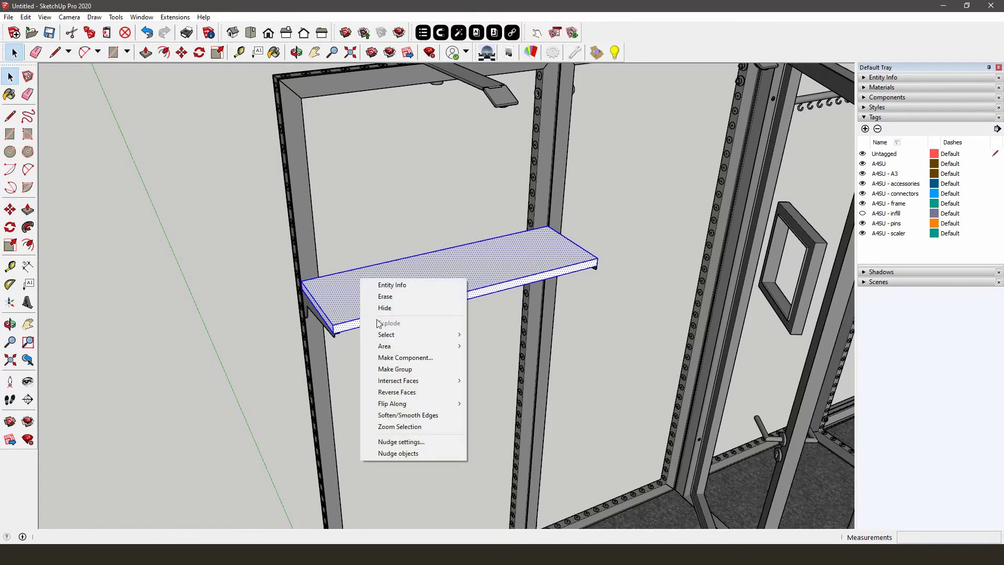
left_click(383, 358)
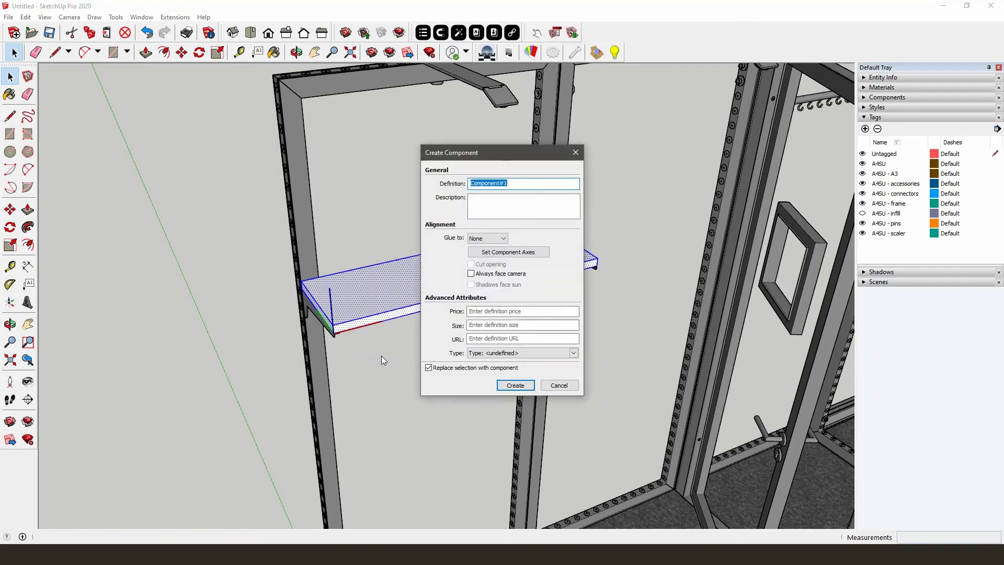
type("S")
- Create the Shelf component and copy it 310 mm below the first shelf
left_click(515, 385)
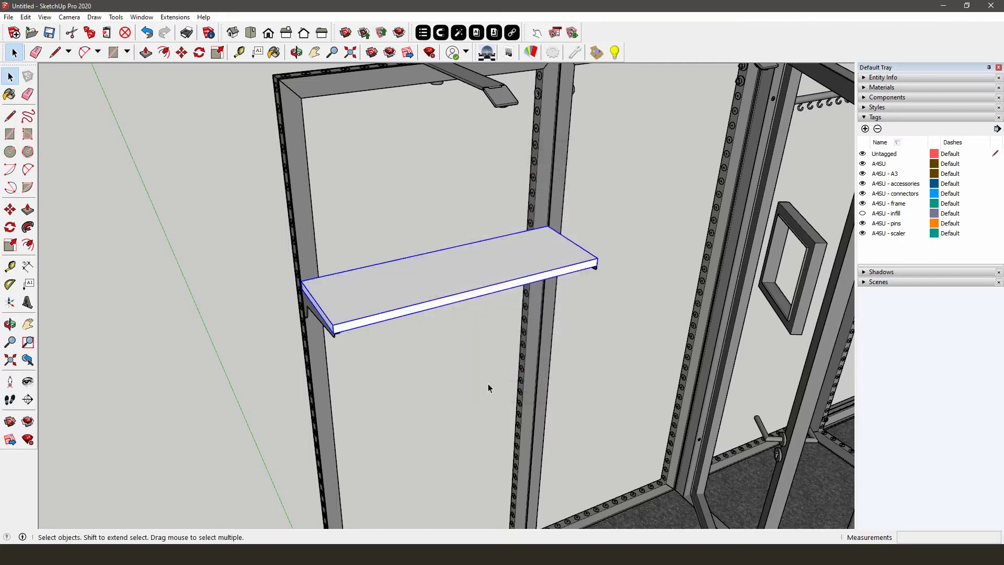
middle_click_drag(487, 383, 480, 342)
left_click(365, 300)
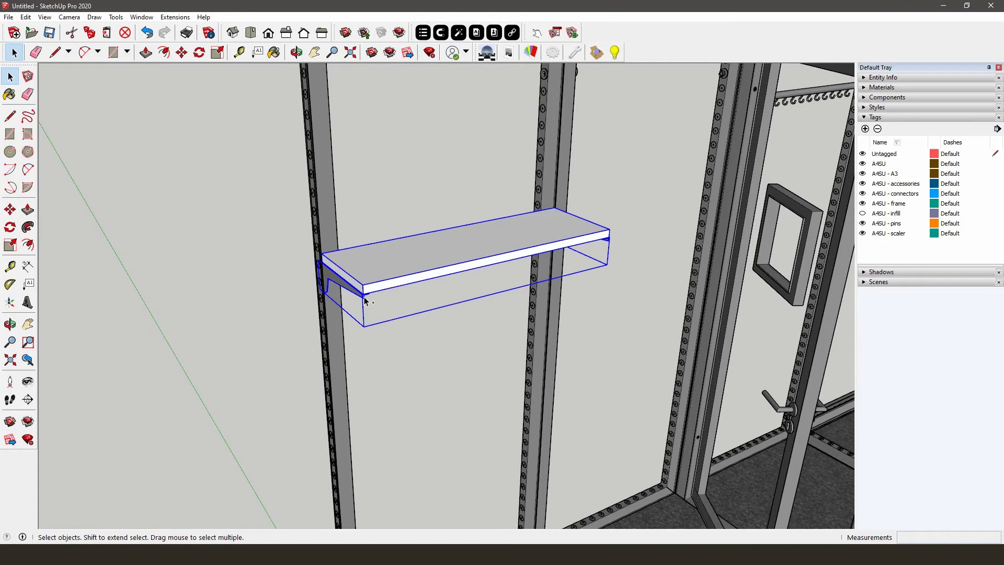
left_click(10, 209)
left_click(202, 185)
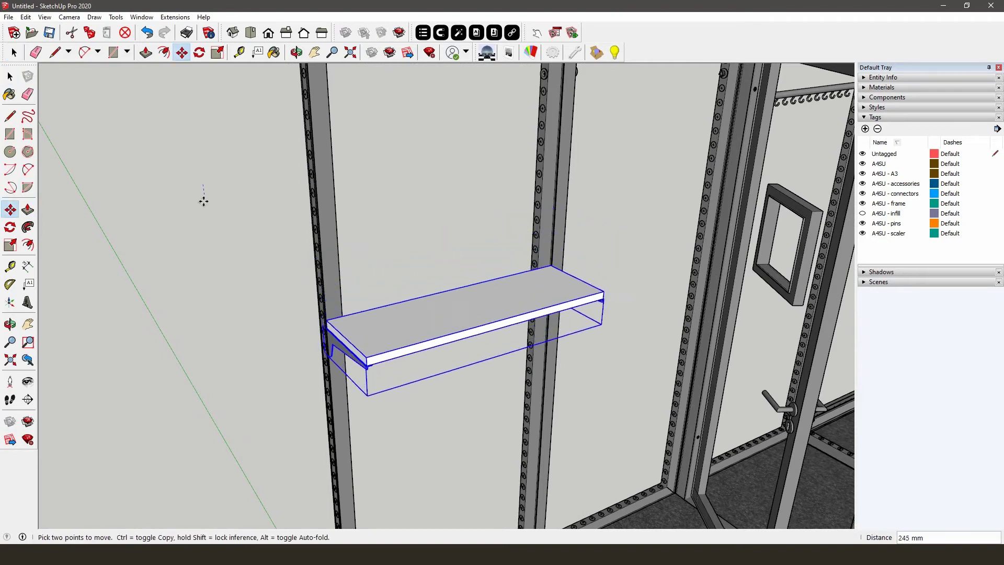
key("ctrl")
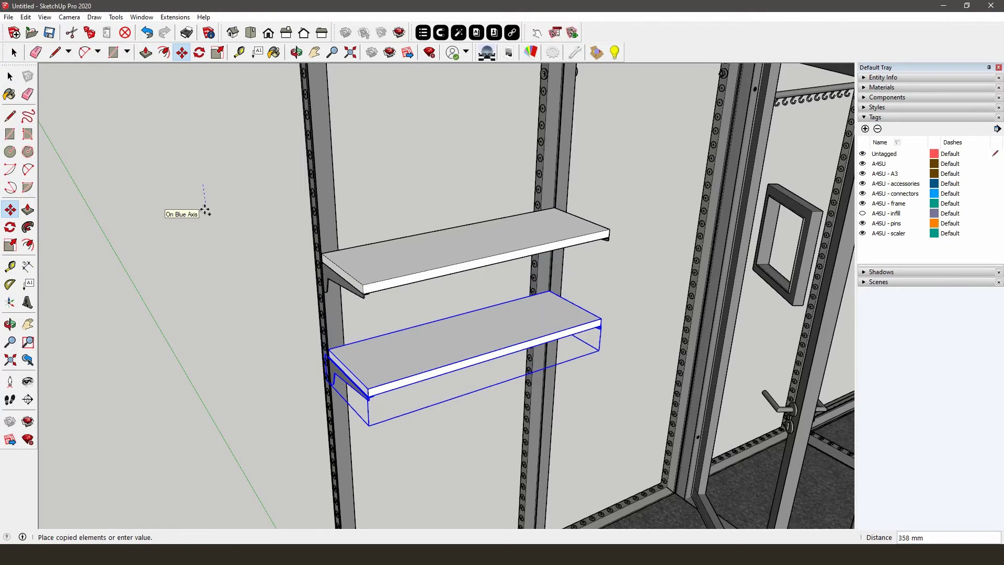
type("310")
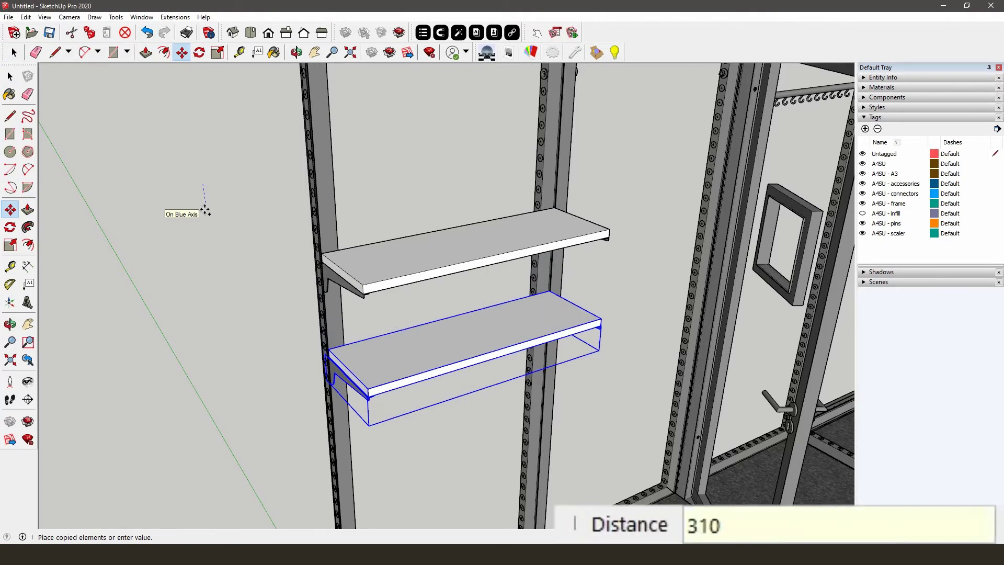
key("Return")
key("space")
scroll(272, 391, "down", 2)
left_click(273, 391)
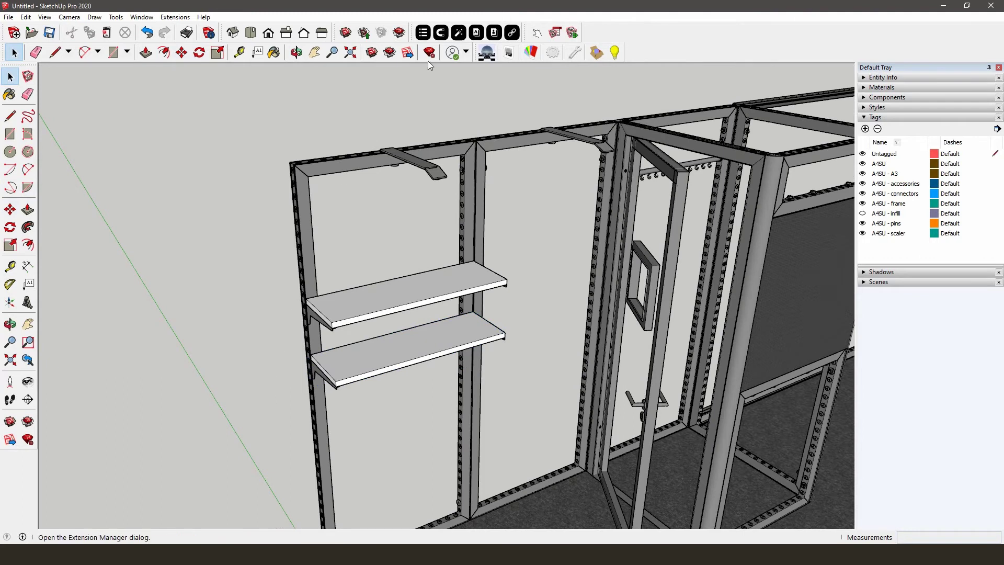
- Reopen the Aluvision parts library and browse its Accessories collection
left_click(478, 34)
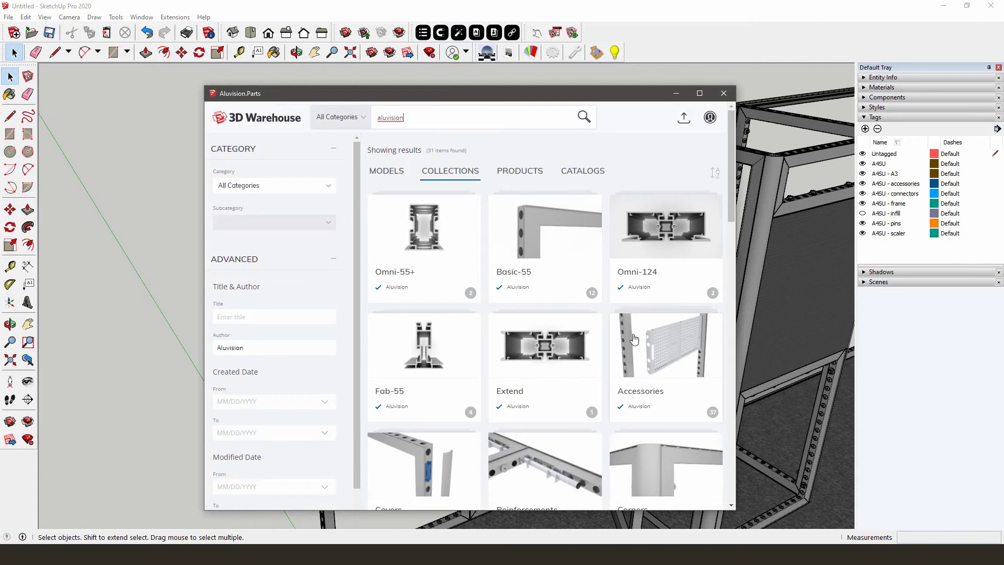
left_click(642, 341)
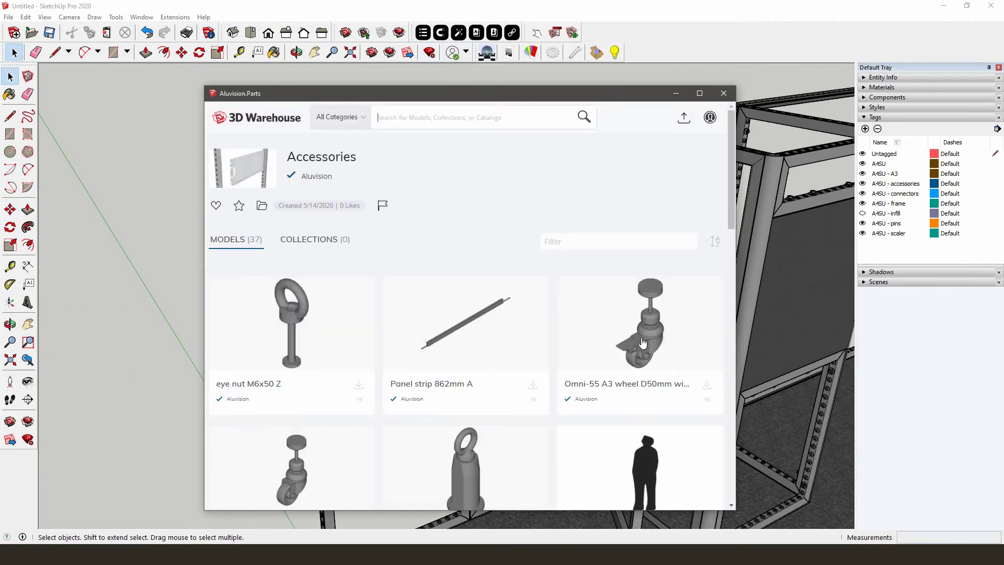
scroll(643, 342, "down", 2)
scroll(642, 341, "down", 1)
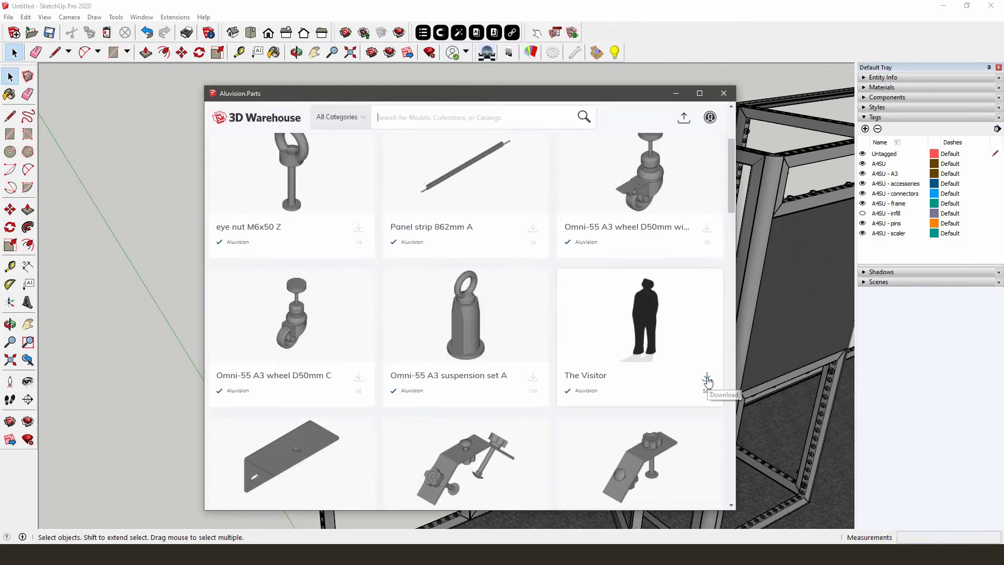
- Load The Visitor figure, stand it on the upper shelf, and open it for editing
left_click(706, 377)
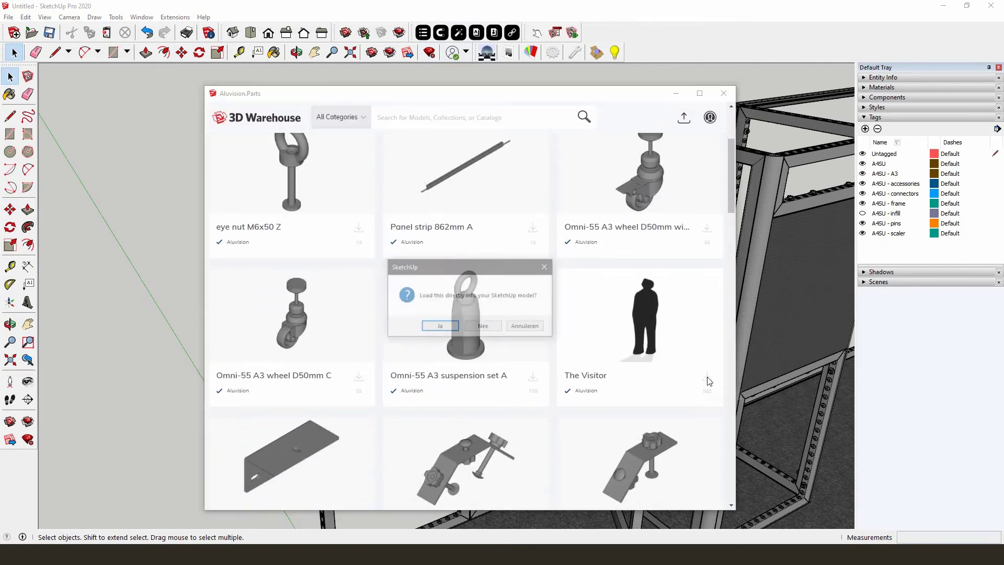
left_click(440, 327)
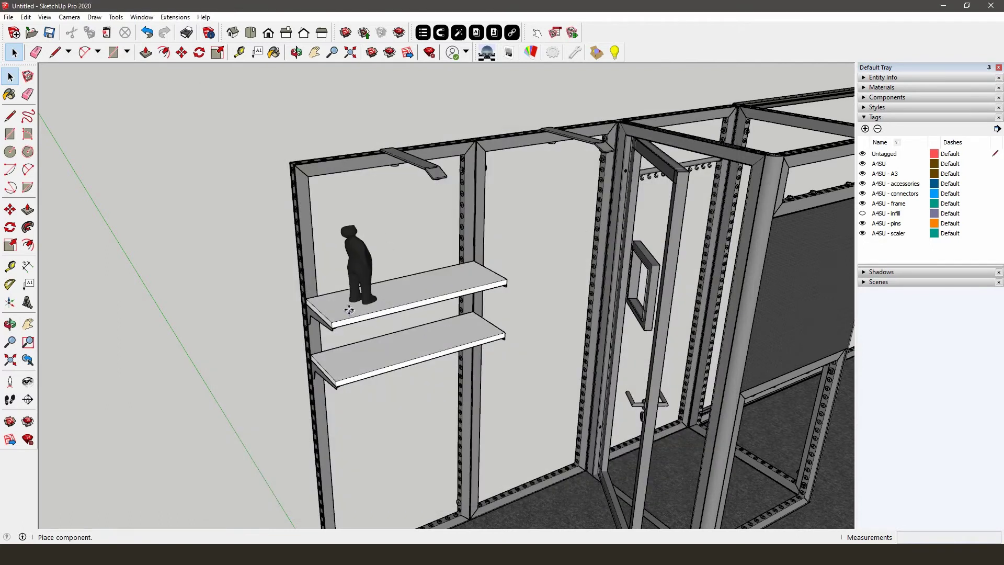
left_click(342, 312)
key("space")
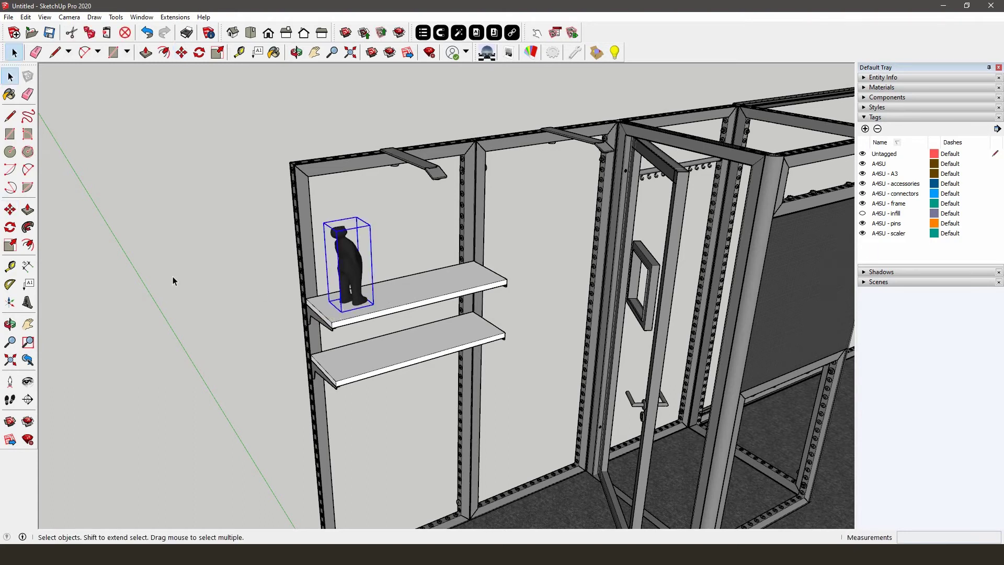
left_click(172, 266)
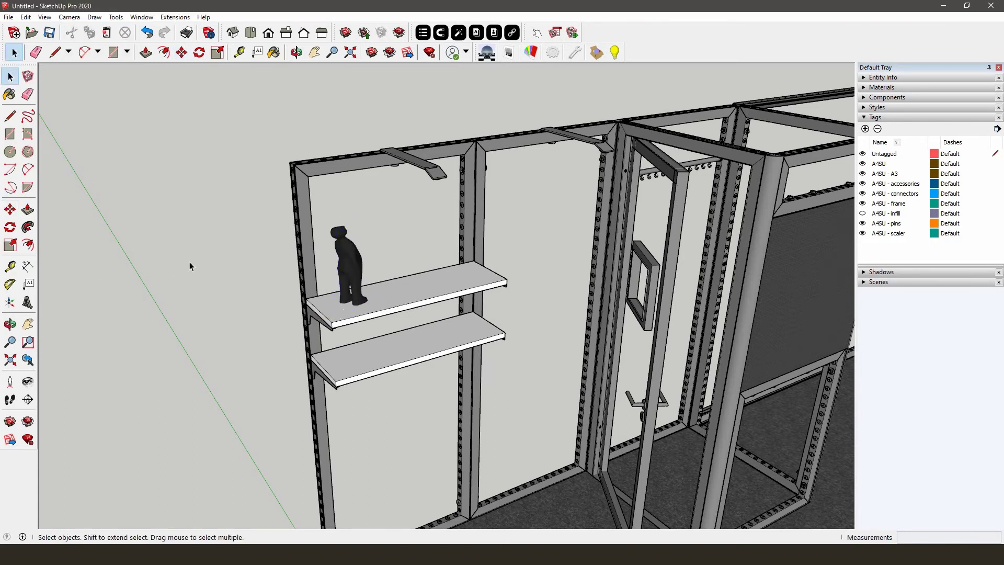
double_click(354, 265)
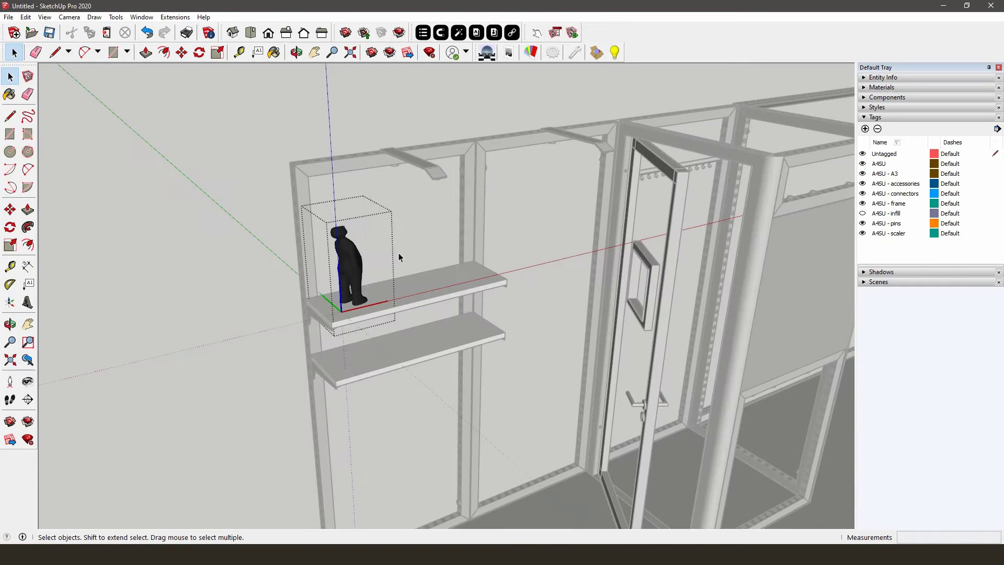
- Paint The Visitor figure with red Color A06 from the Colors materials collection
left_click(869, 118)
left_click(873, 87)
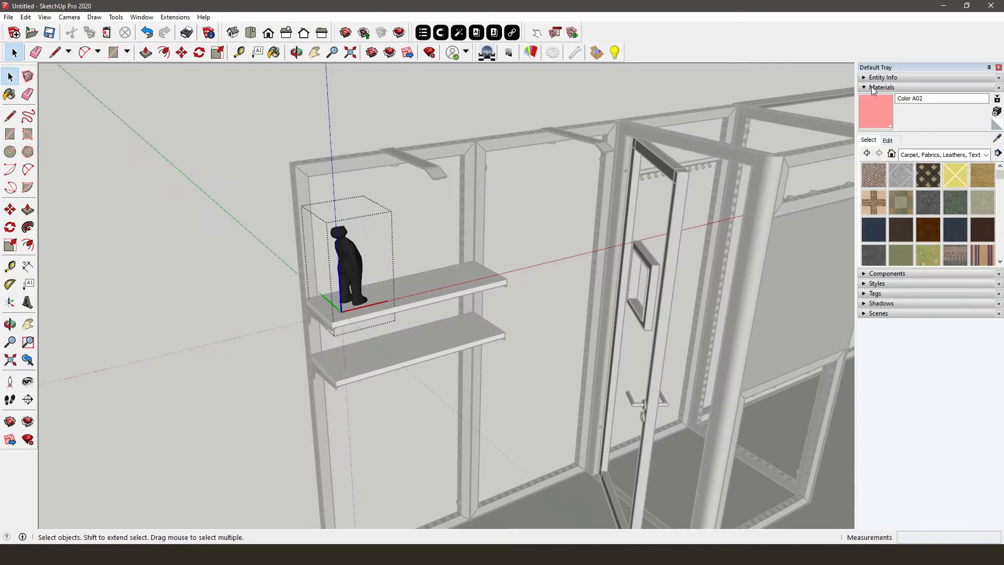
left_click(961, 154)
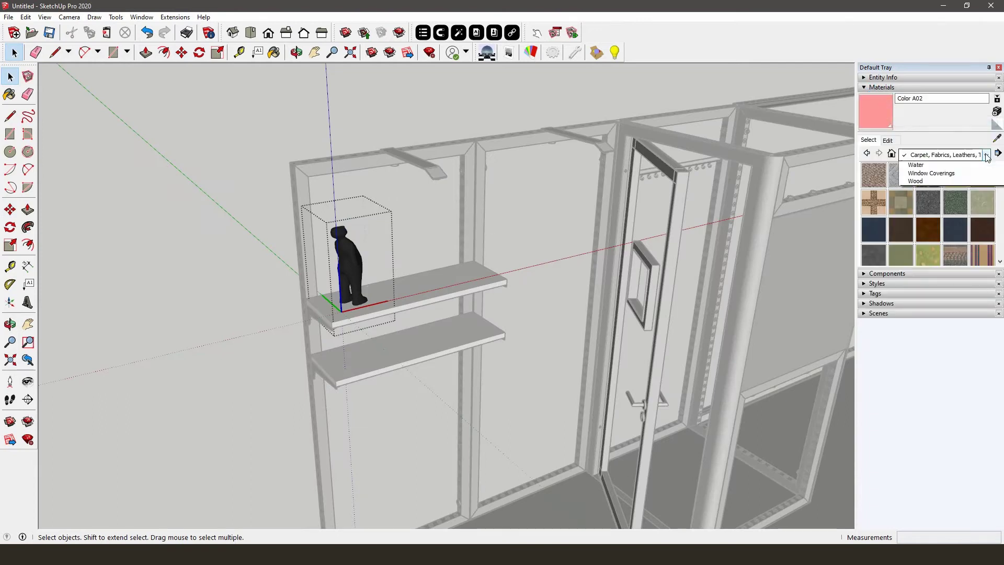
left_click(967, 192)
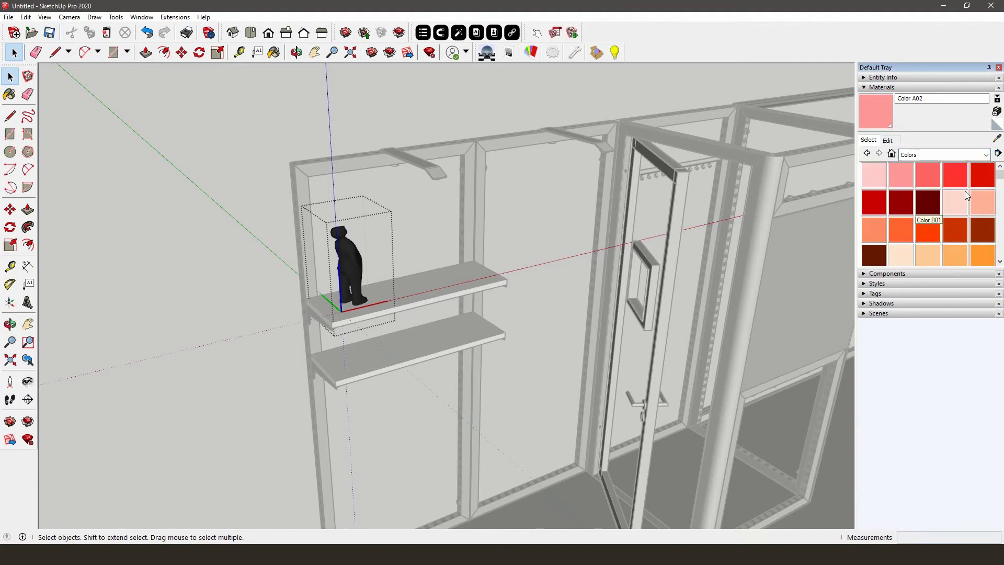
left_click(871, 201)
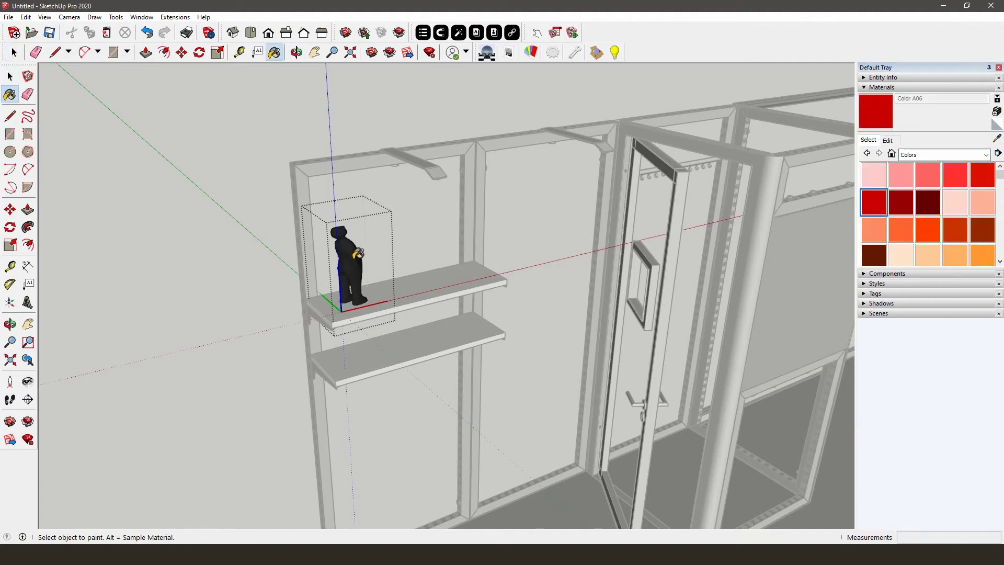
left_click(350, 257)
key("space")
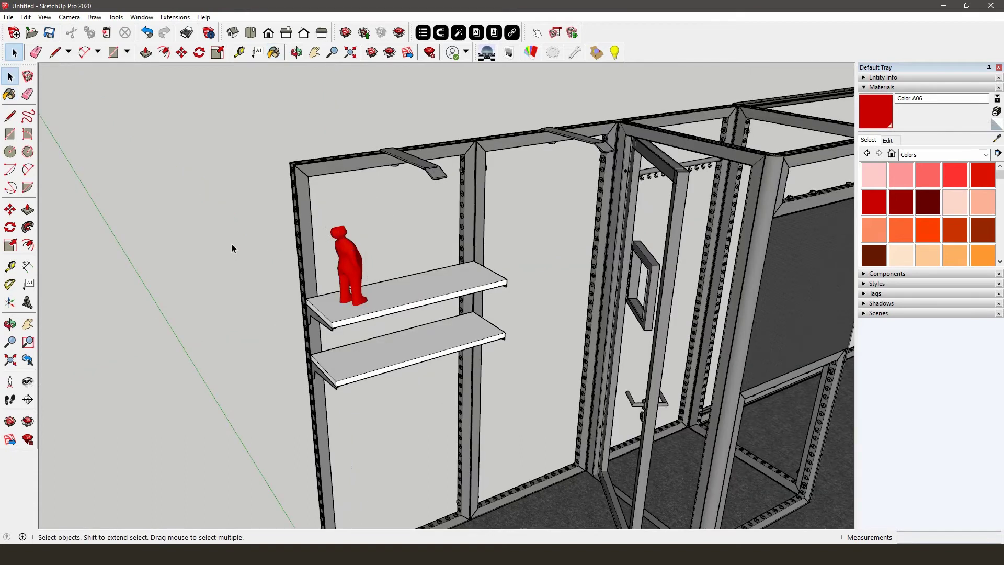
scroll(233, 247, "down", 3)
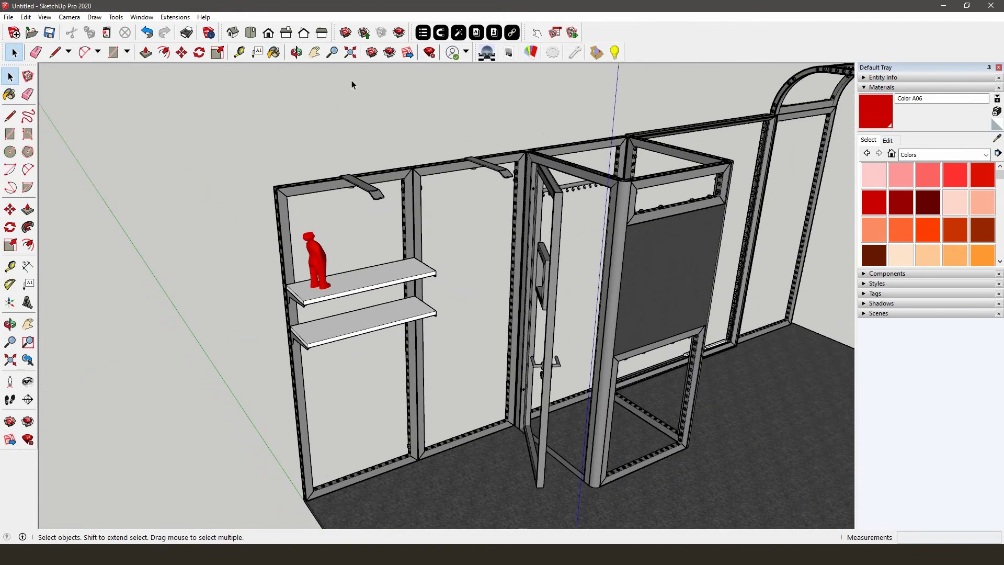
- Download the Omni-55 cover A from Aluvision's Covers collection into the model
left_click(865, 88)
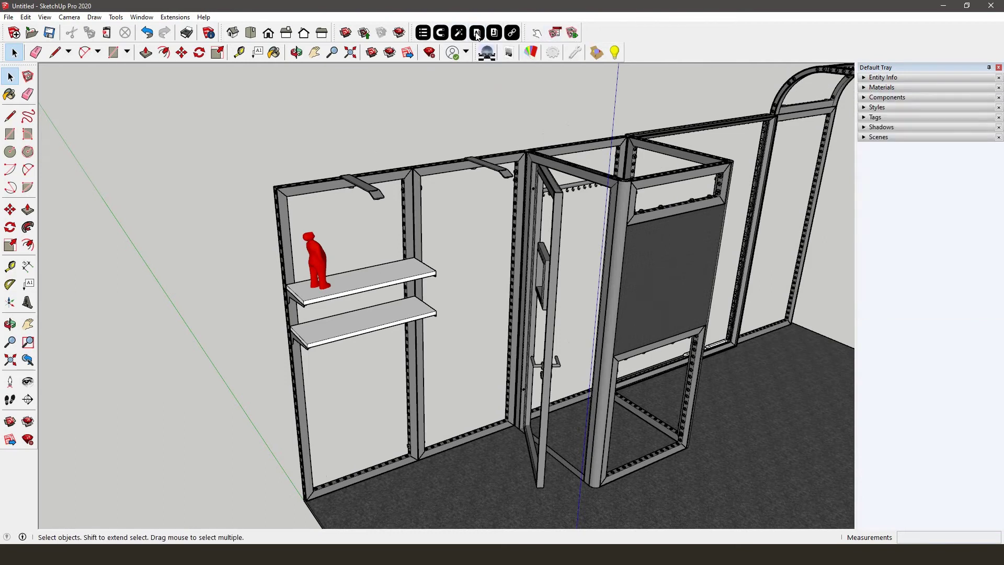
left_click(477, 34)
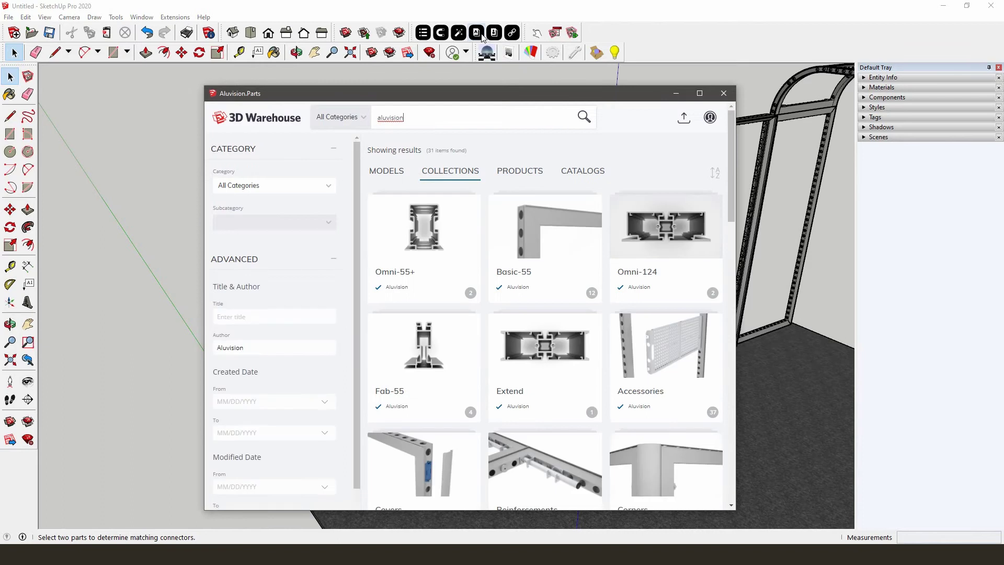
scroll(465, 380, "down", 1)
scroll(455, 361, "down", 3)
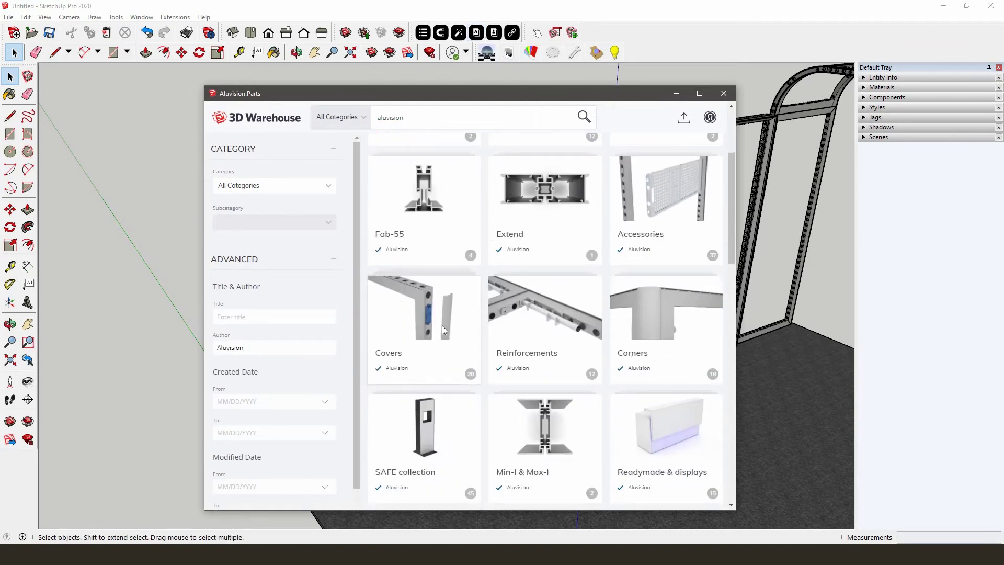
left_click(442, 325)
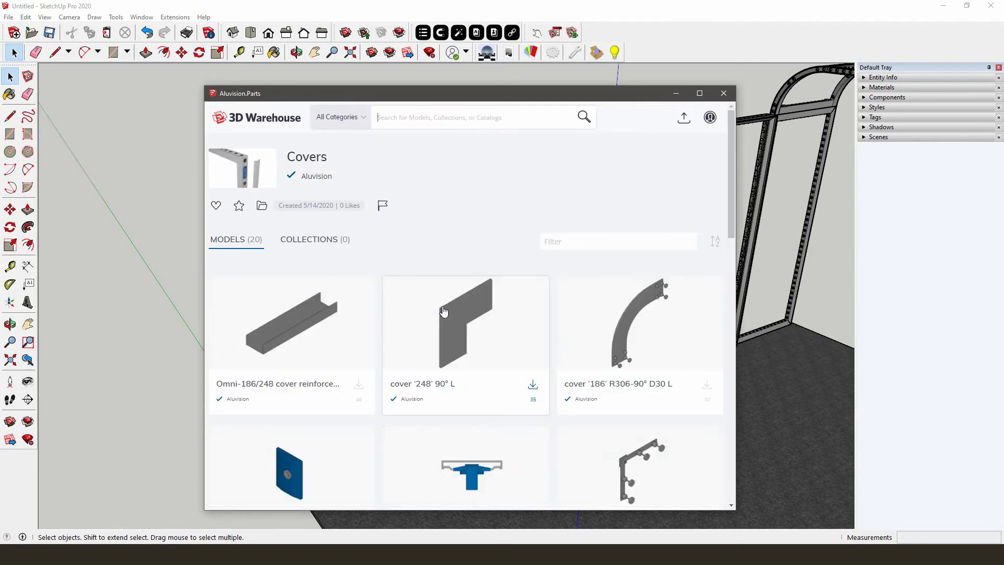
scroll(444, 311, "down", 3)
scroll(444, 312, "down", 3)
scroll(444, 312, "down", 3)
scroll(444, 311, "down", 3)
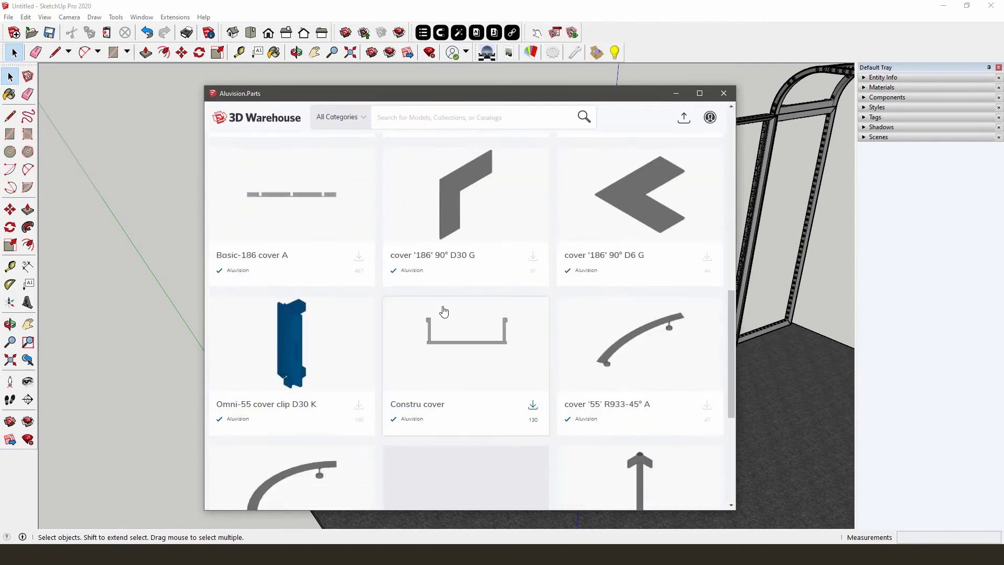
scroll(444, 311, "down", 5)
left_click(532, 440)
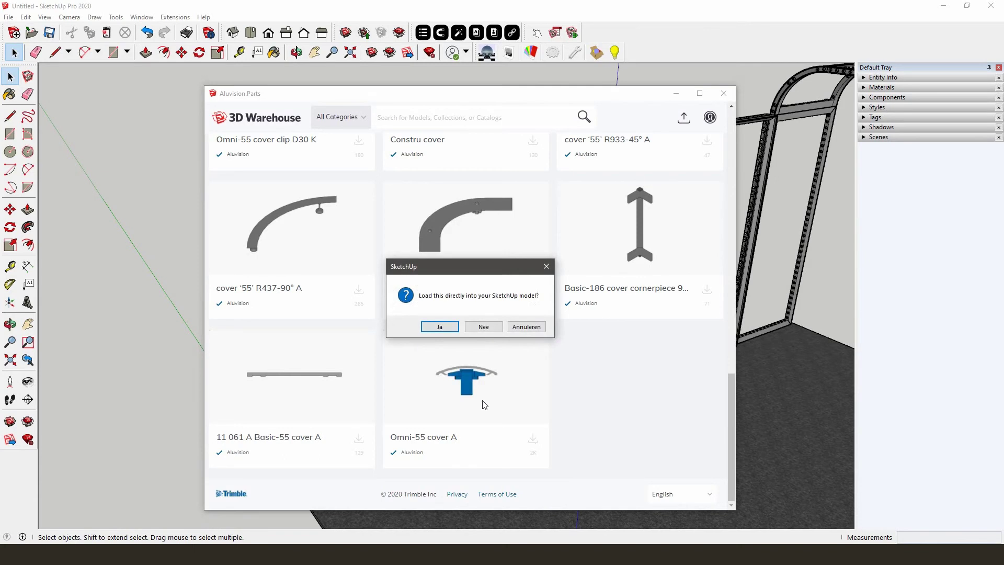
left_click(439, 327)
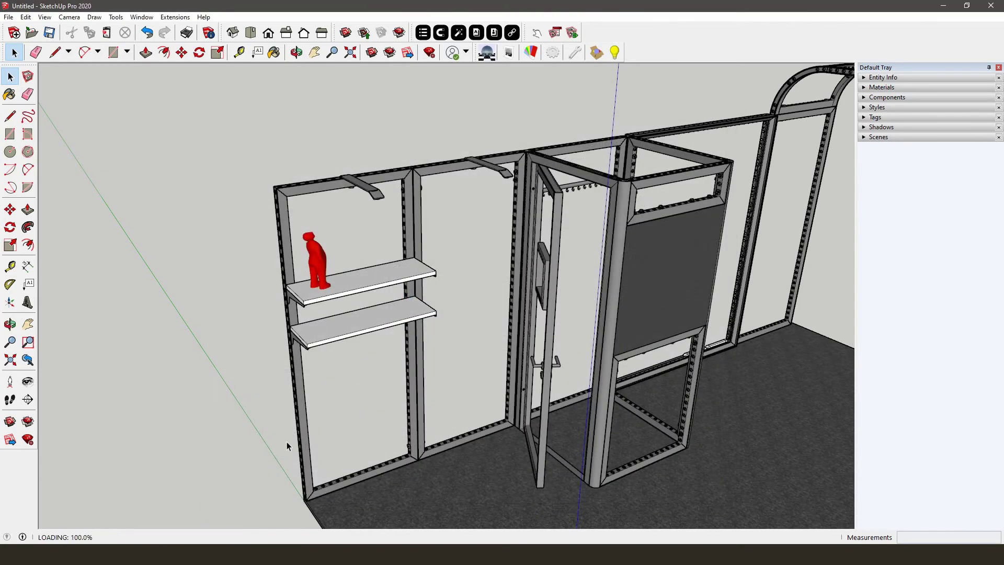
- Place the Omni-55 post beside the shelf wall and connect its holes to the frame edge
left_click(267, 492)
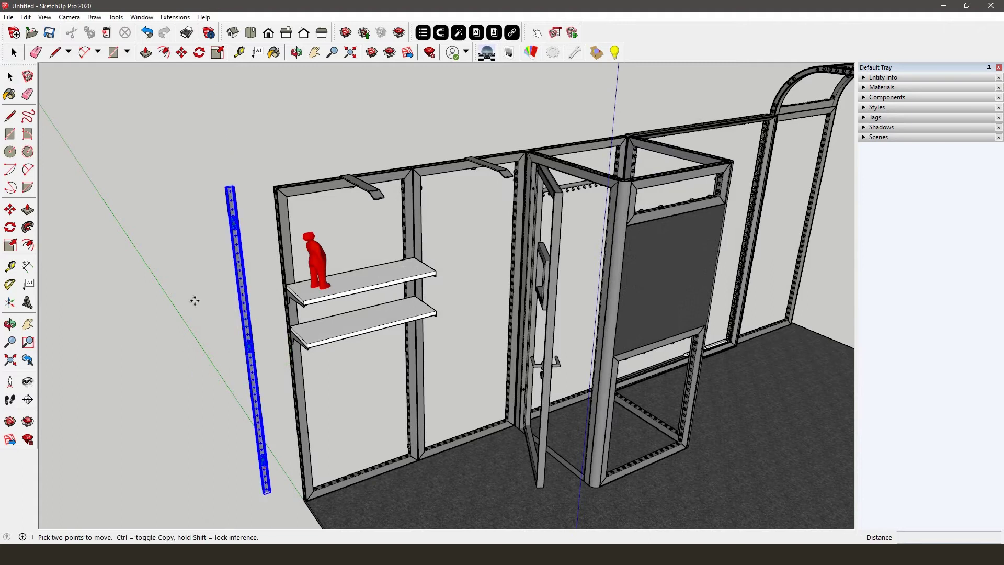
key("m")
left_click(441, 32)
scroll(233, 180, "up", 2)
scroll(235, 194, "up", 2)
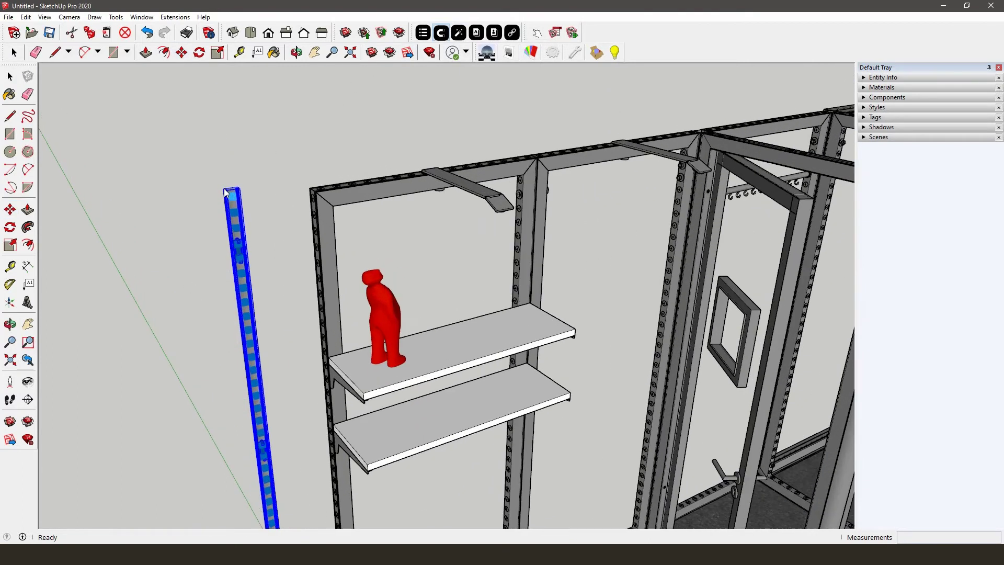
scroll(240, 209, "up", 2)
key("space")
left_click(242, 225)
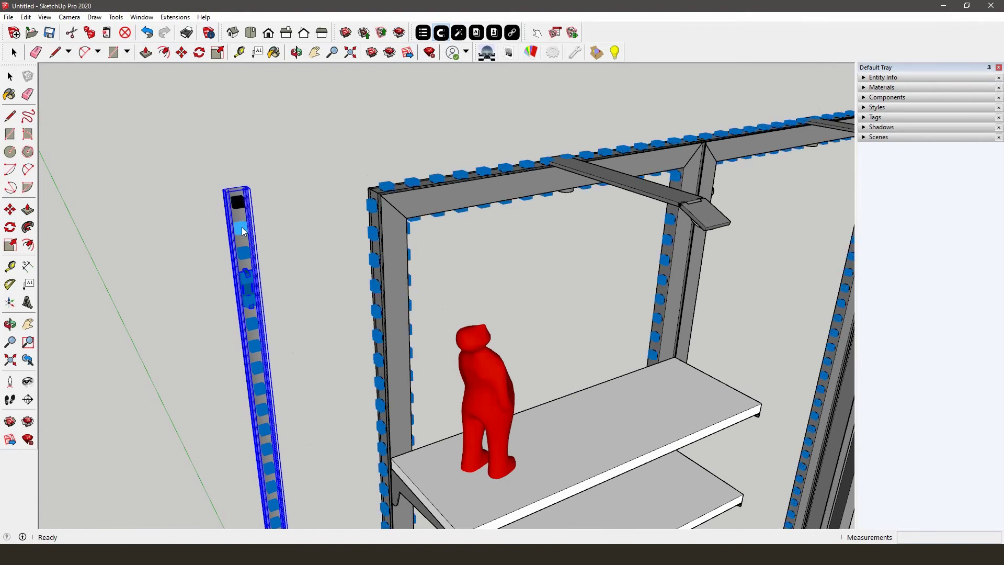
left_click(372, 204)
left_click(374, 232)
left_click(374, 232)
key("space")
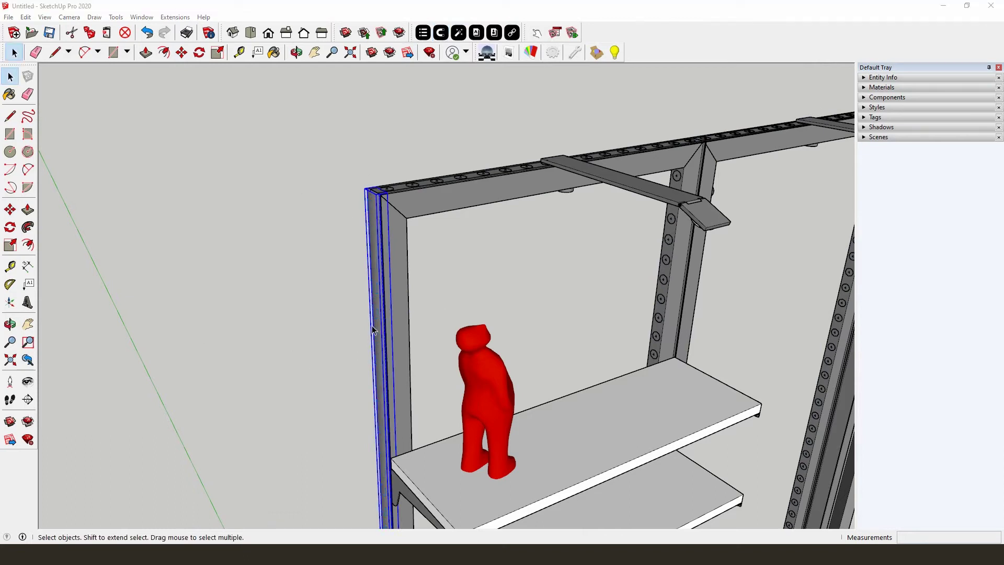
- Paste a copy of the post on the floor inside the arch, then undo it
mouse_move(375, 326)
middle_mouse_down()
mouse_move(556, 299)
mouse_move(224, 264)
mouse_move(525, 348)
middle_mouse_up()
key("ctrl+v")
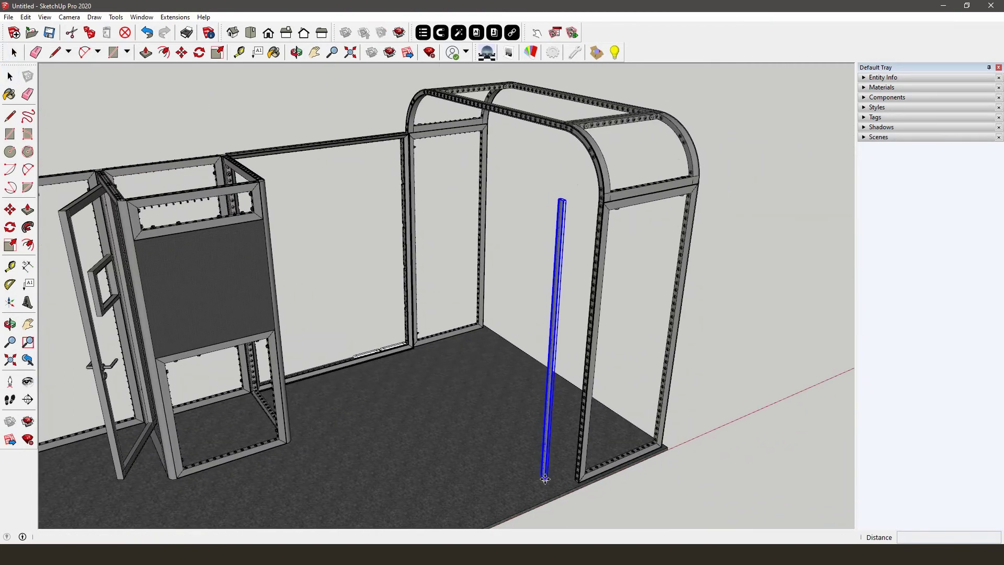
left_click(545, 478)
scroll(575, 193, "up", 2)
scroll(550, 216, "up", 2)
left_click(553, 233)
key("ctrl+z")
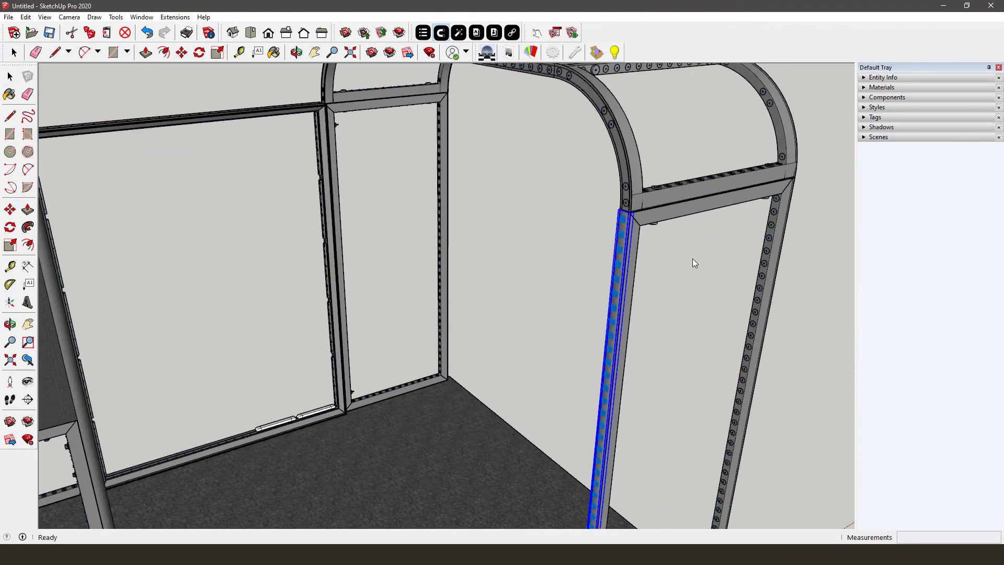
key("space")
- Try another pasted post in the middle of the arch and remove it as misplaced
scroll(617, 270, "down", 3)
middle_click_drag(660, 297, 490, 475)
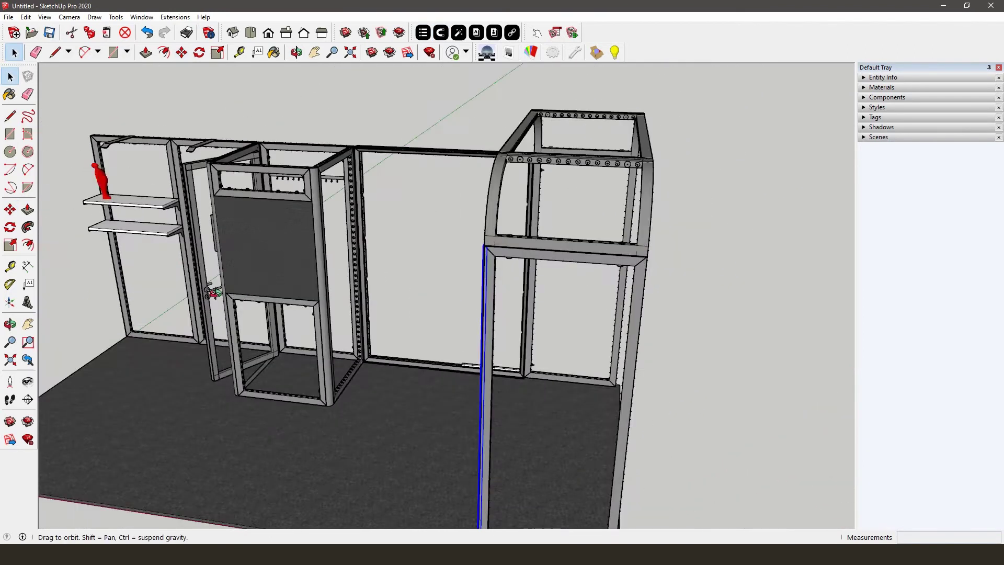
key("ctrl+v")
left_click(483, 505)
key("space")
left_click(492, 180)
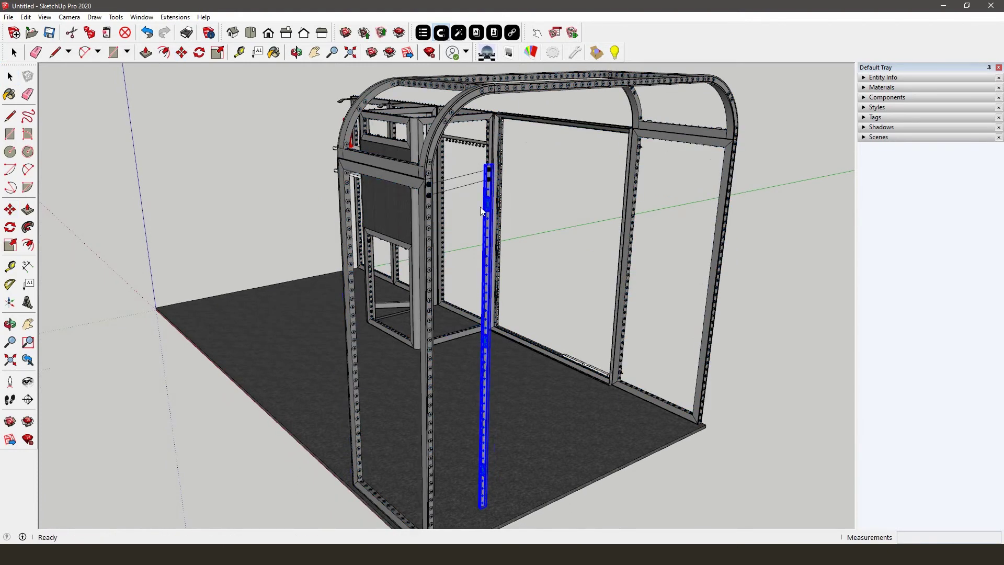
key("ctrl+z")
key("space")
- Paste the post near the arch leg and connect its holes to the leg
mouse_move(480, 206)
middle_mouse_down()
mouse_move(727, 417)
mouse_move(593, 197)
middle_mouse_up()
key("ctrl+v")
left_click(726, 417)
key("m")
scroll(575, 178, "up", 5)
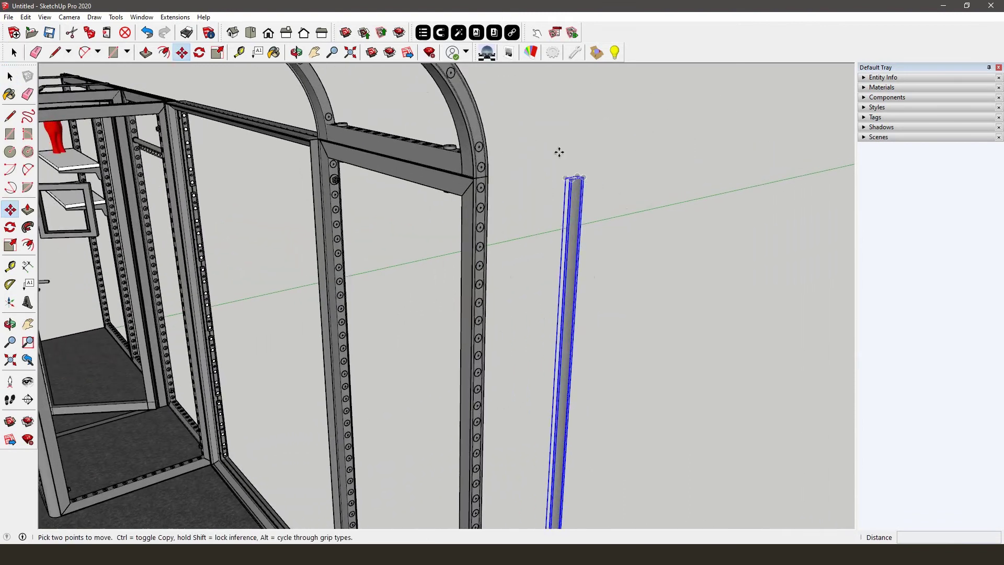
left_click(576, 205)
left_click(481, 208)
key("space")
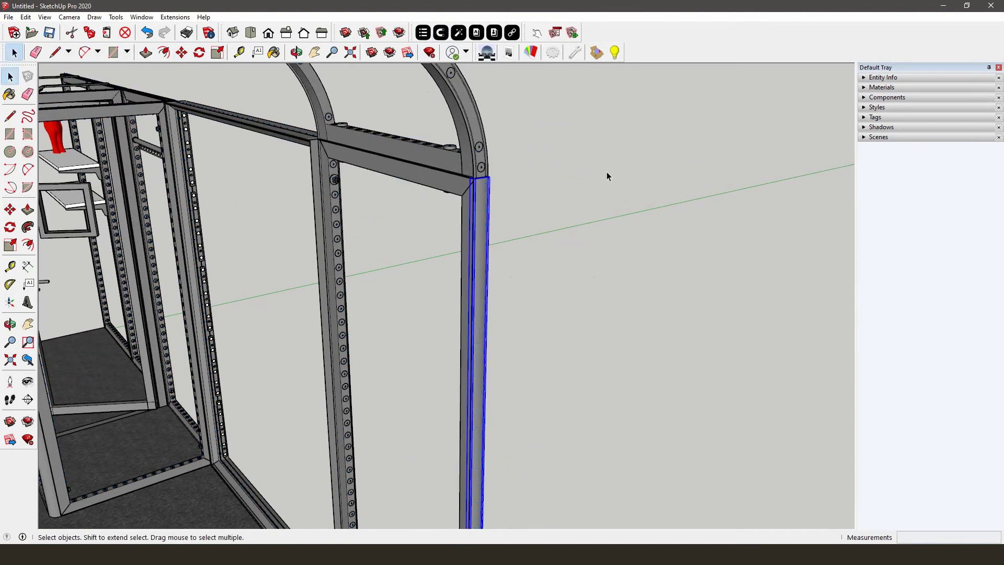
- Copy the attached post and set a pasted copy in the middle of the arch
scroll(607, 173, "down", 5)
mouse_move(558, 197)
middle_mouse_down()
mouse_move(470, 224)
mouse_move(453, 282)
middle_mouse_up()
key("ctrl+c")
key("ctrl+v")
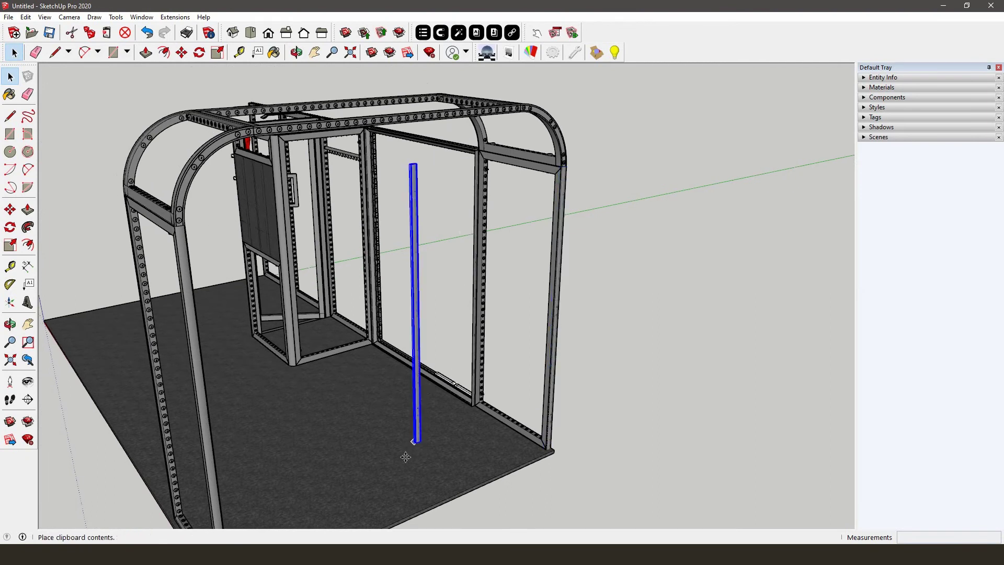
left_click(410, 456)
key("m")
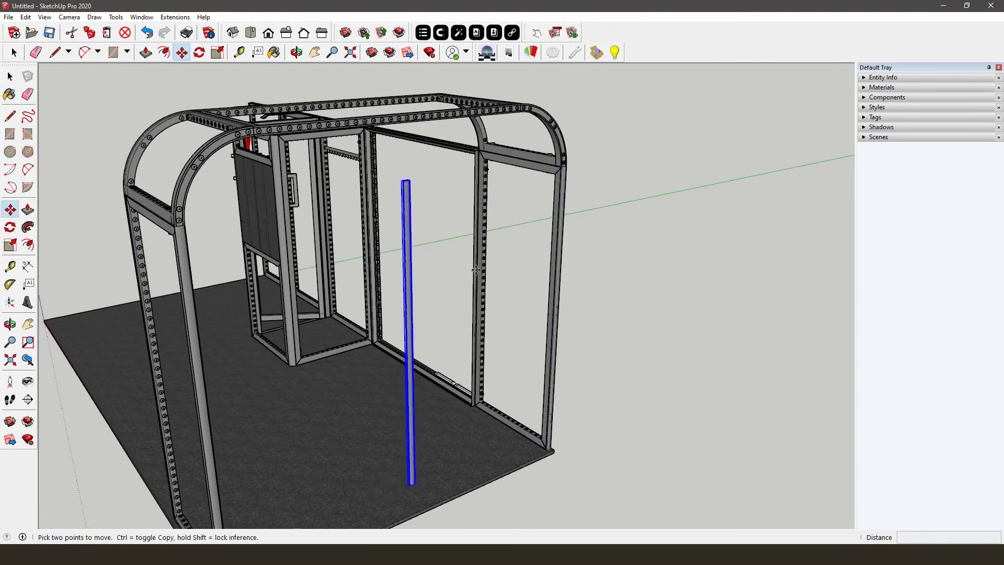
- Set the cover post's height to 1984mm (78.11") in Component Options and apply it
left_click(556, 35)
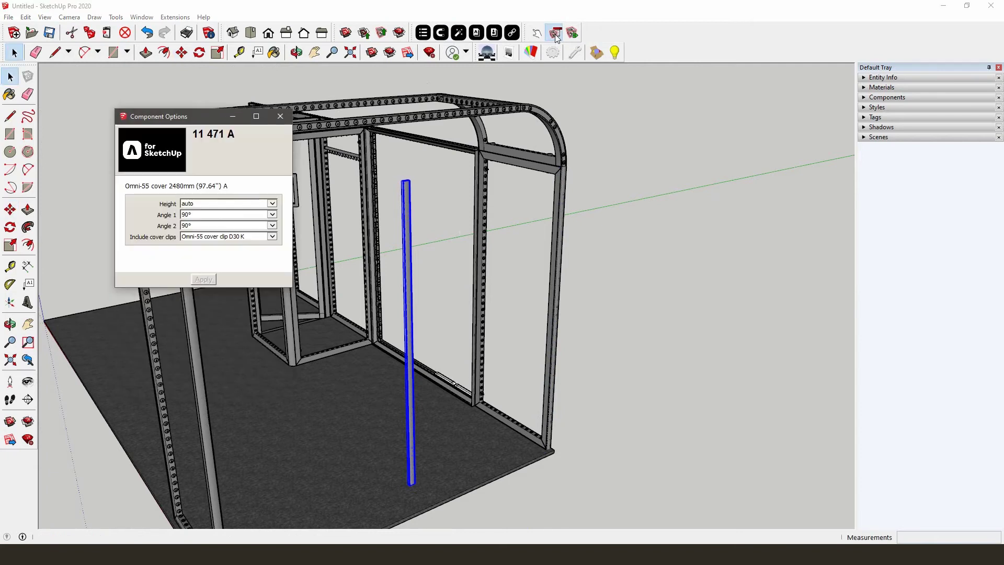
left_click(272, 204)
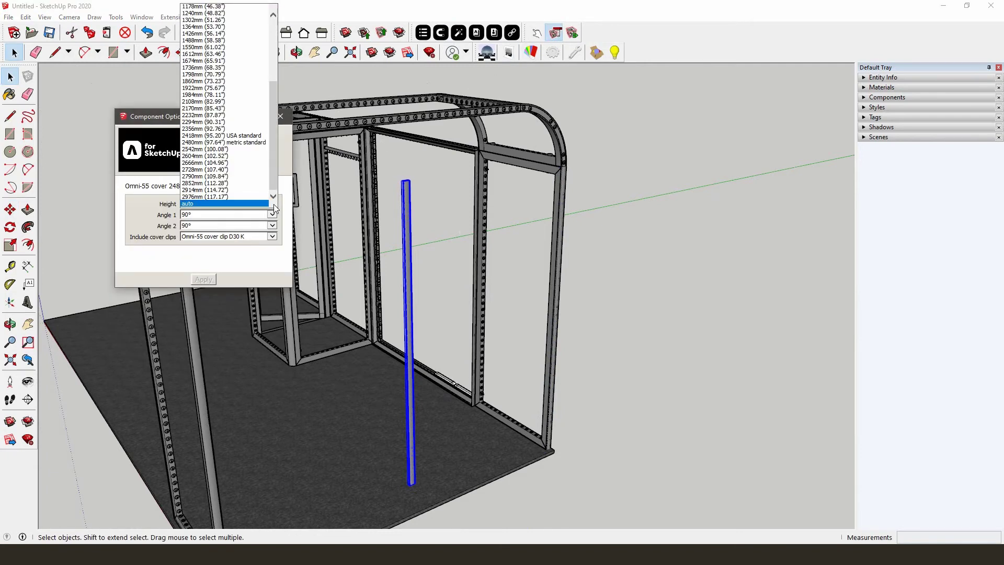
left_click(241, 95)
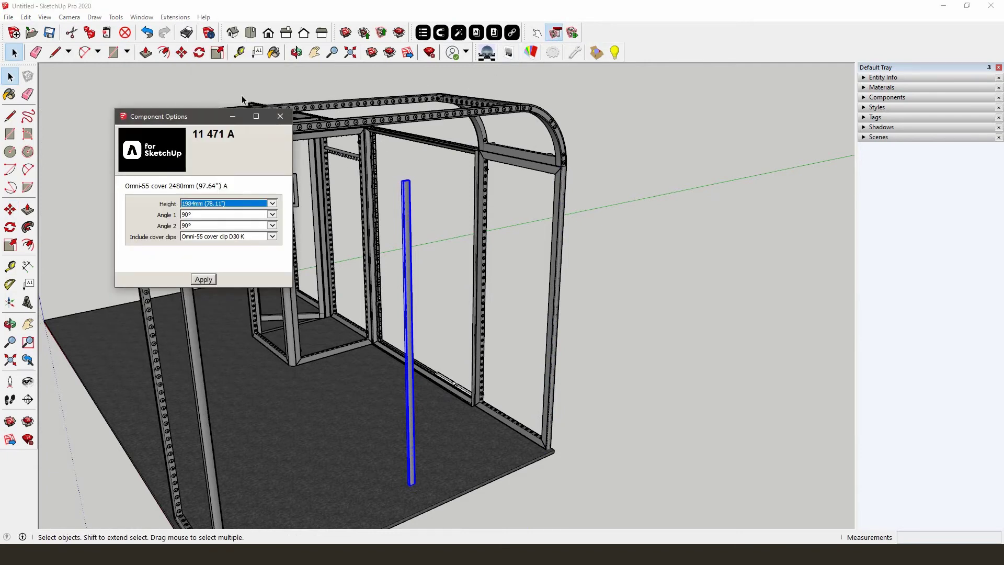
left_click(209, 281)
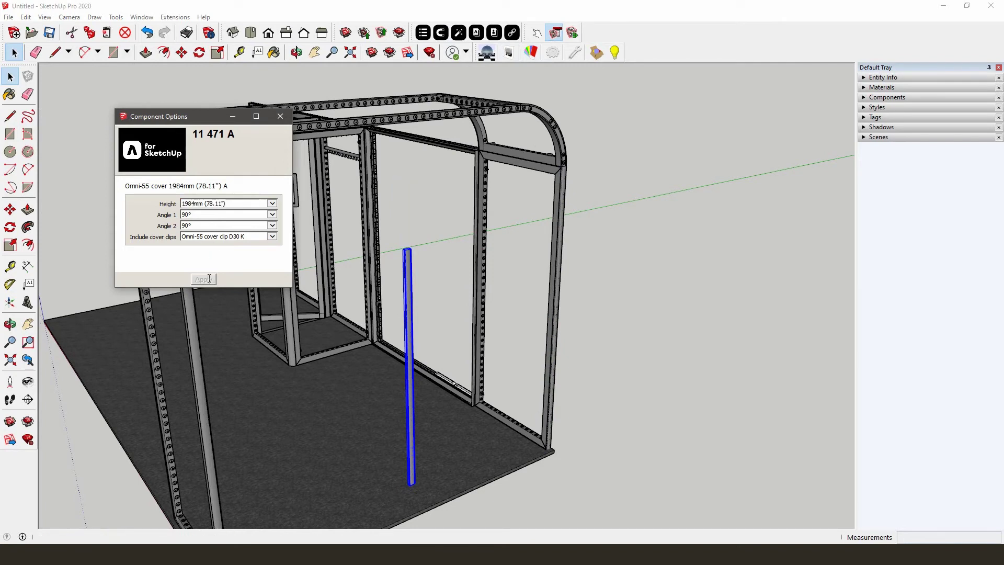
left_click(280, 117)
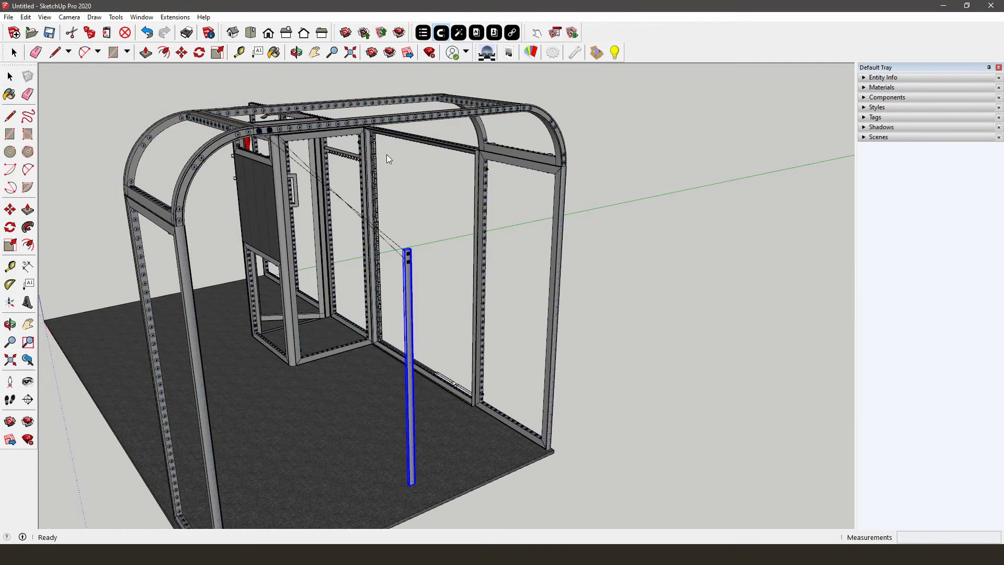
- Paste a copy of the top beam near the arch and rotate it 90 degrees
key("space")
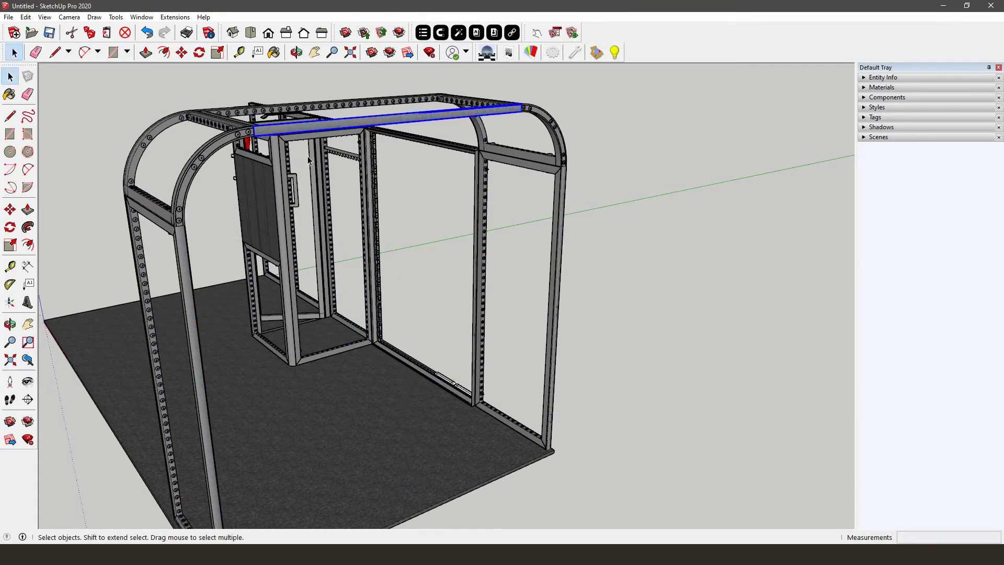
middle_click_drag(215, 160, 470, 220)
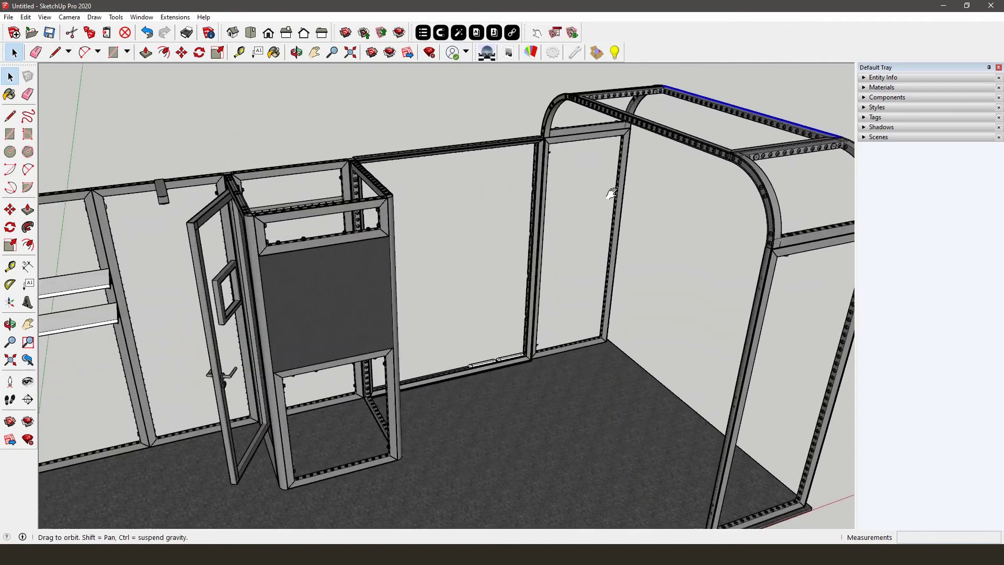
key("ctrl+v")
left_click(409, 217)
key("m")
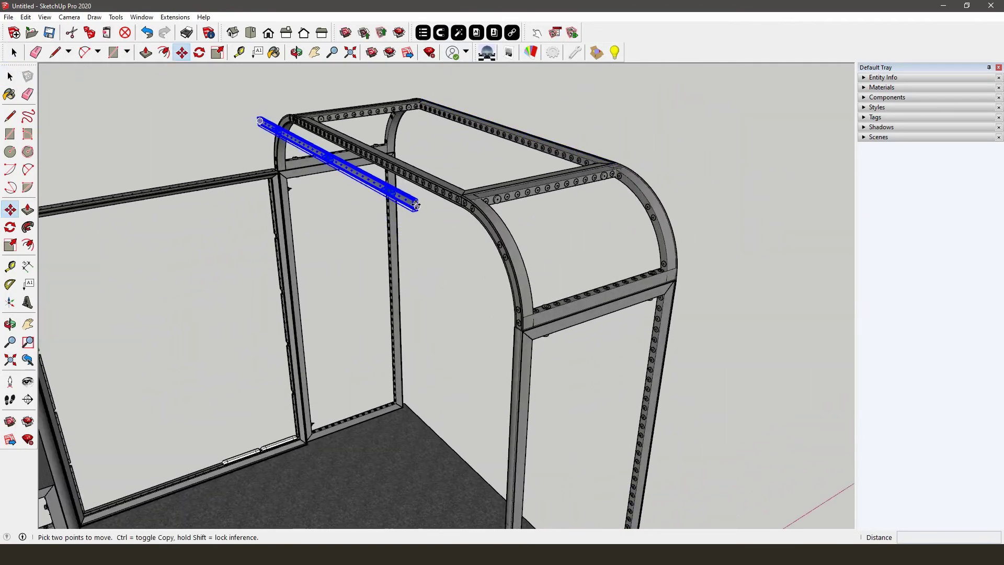
scroll(416, 206, "up", 5)
scroll(415, 205, "up", 1)
key("q")
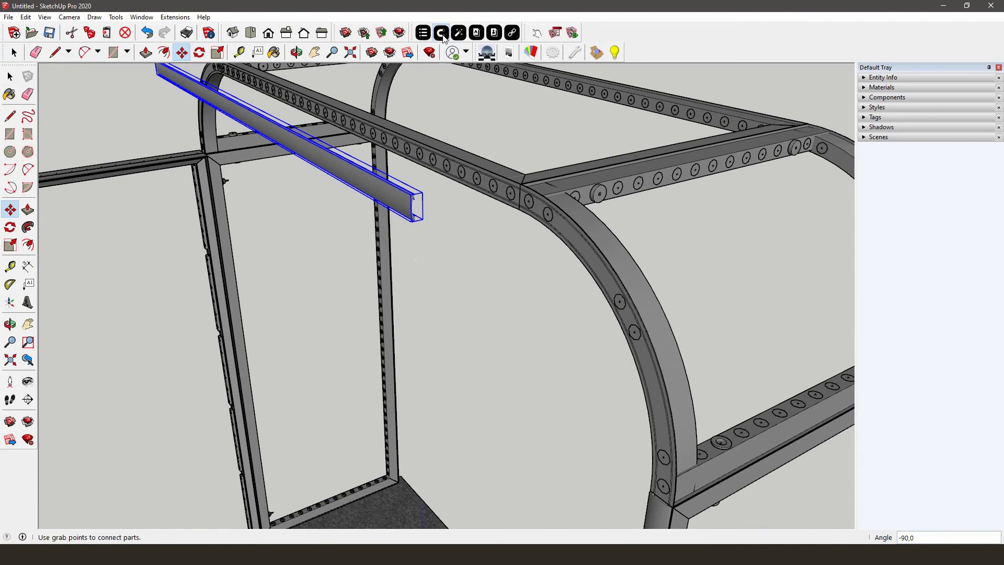
- Connect the rotated beam onto the arch frame's top rail
key("space")
left_click(389, 203)
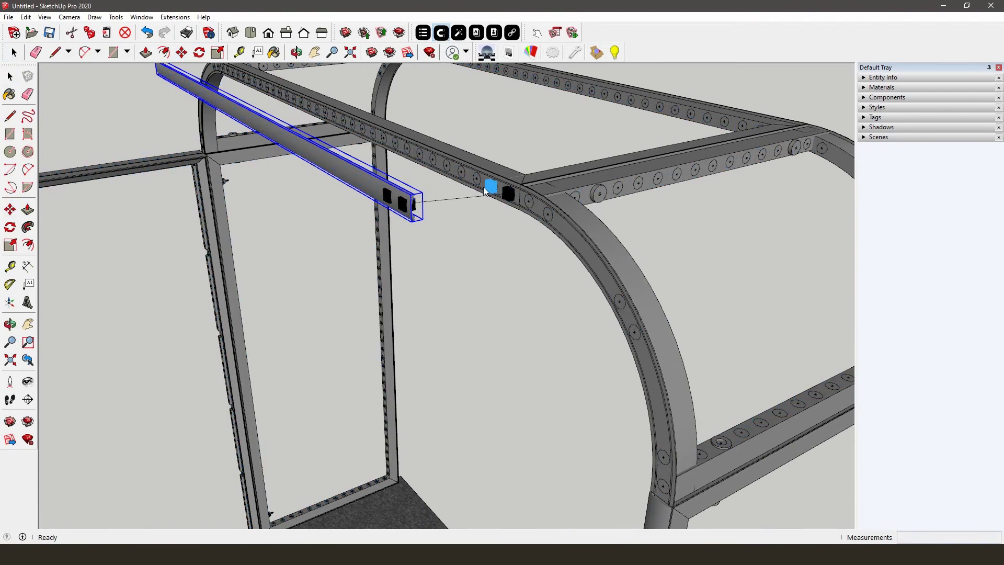
left_click(648, 245)
key("space")
middle_click_drag(652, 193, 581, 252)
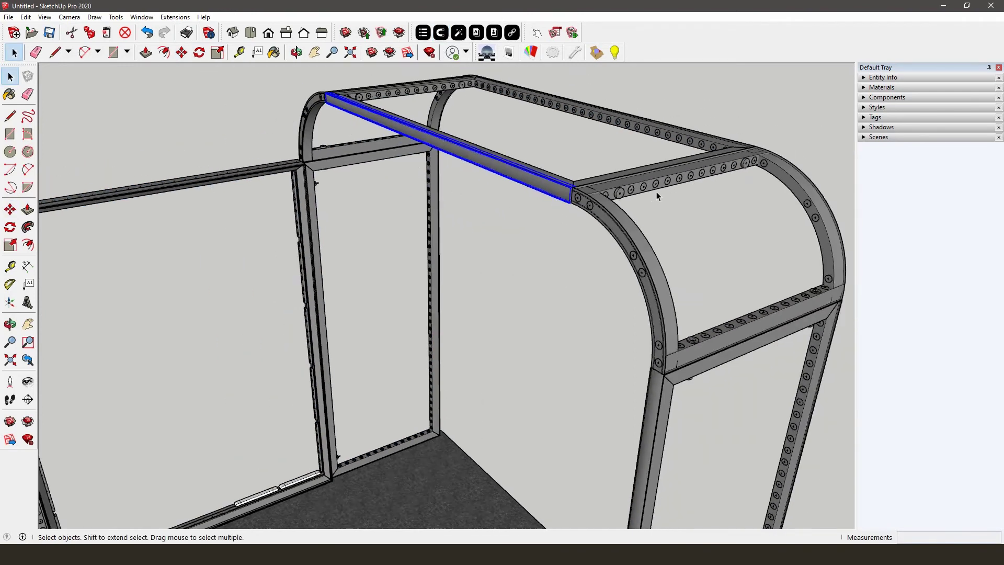
left_click(582, 252)
left_click(476, 34)
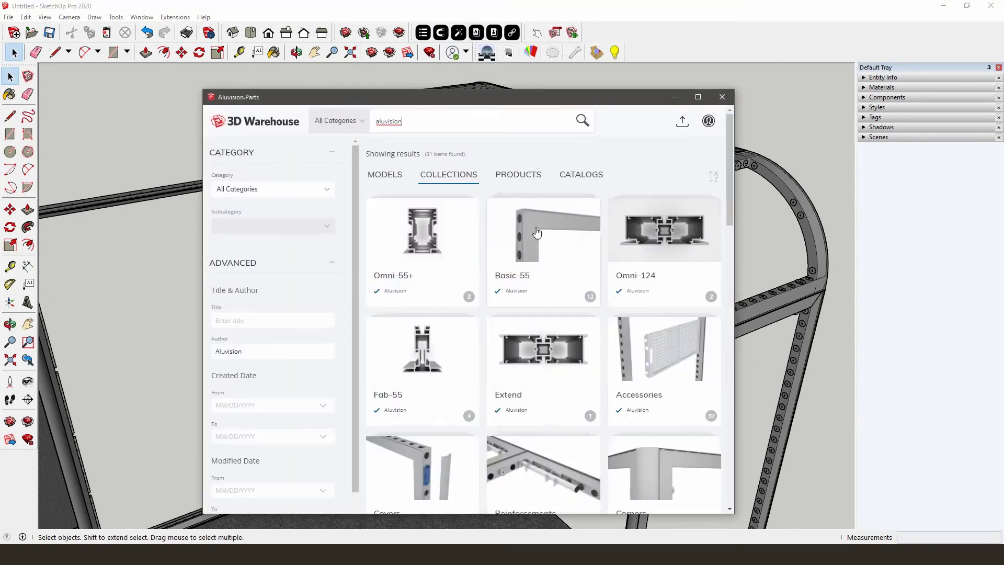
- Download the curved arch cover from Aluvision Covers and place it near the arch
scroll(535, 236, "down", 3)
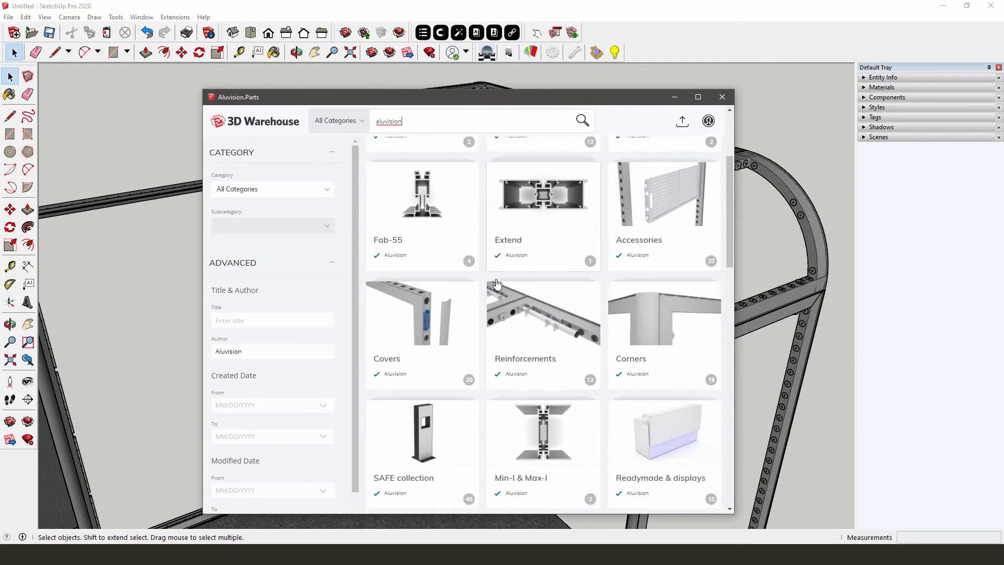
left_click(460, 310)
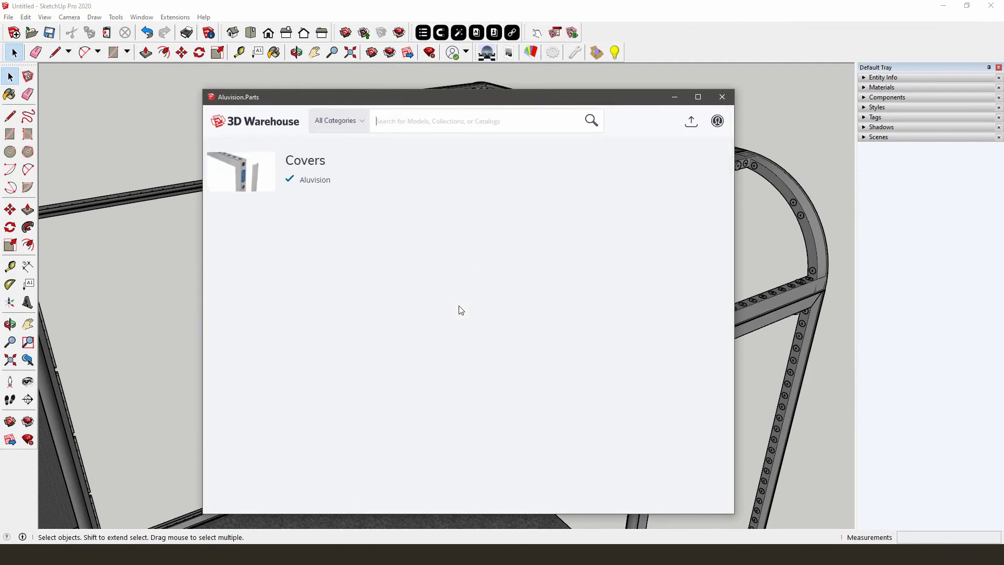
scroll(460, 311, "down", 4)
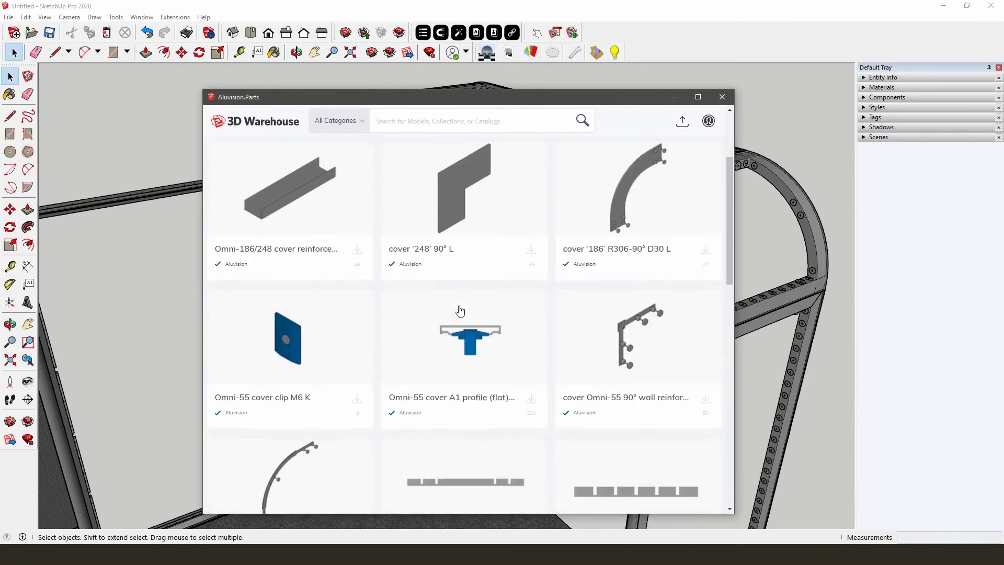
left_click(356, 480)
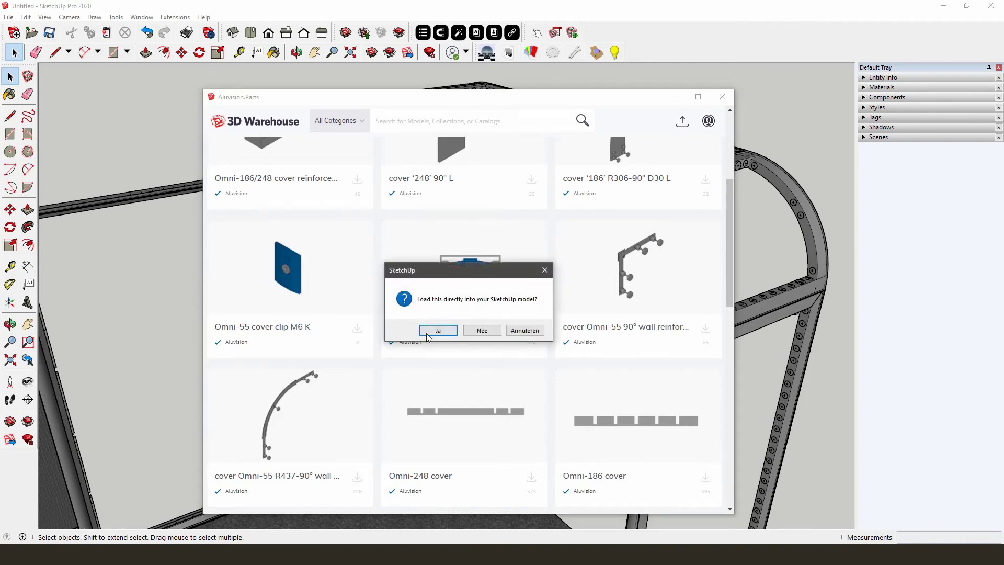
left_click(427, 333)
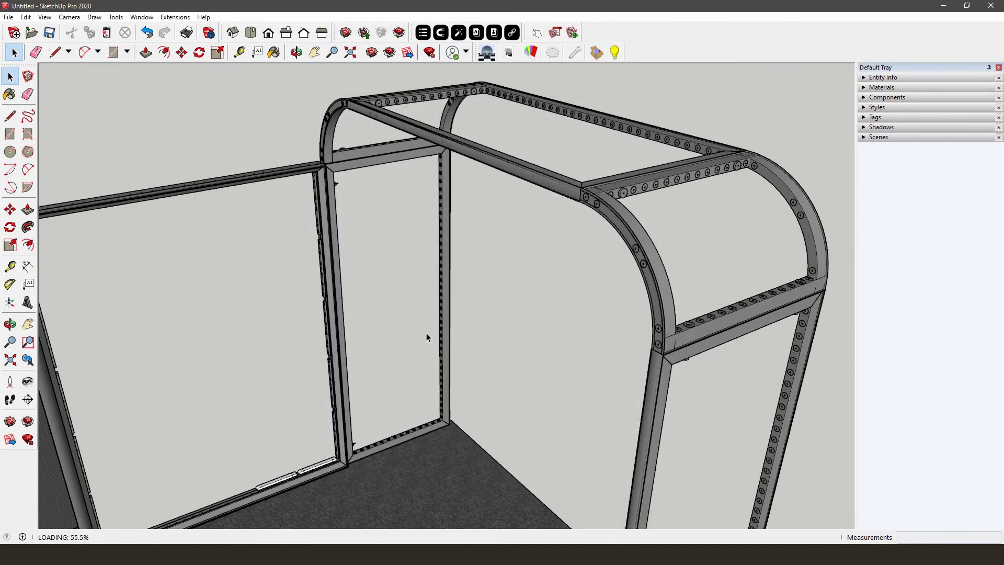
left_click(635, 360)
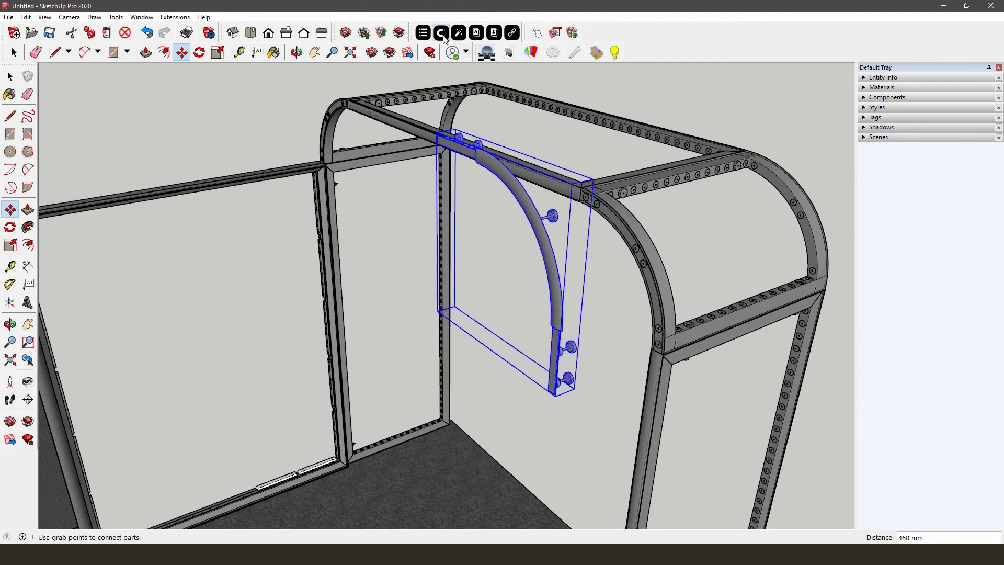
- Connect the curved cover onto the arch frame's holes
left_click(489, 170, "shift")
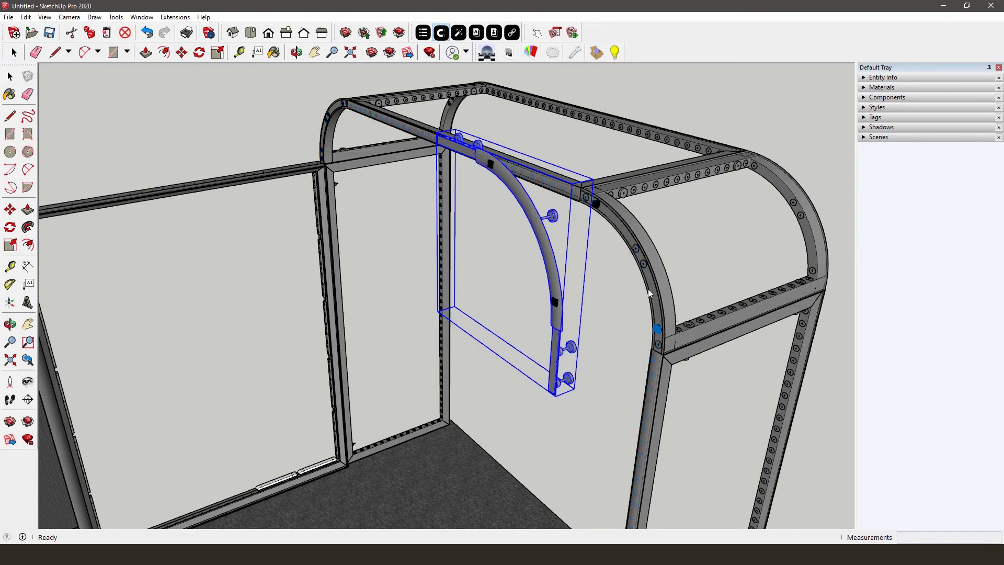
left_click(657, 326)
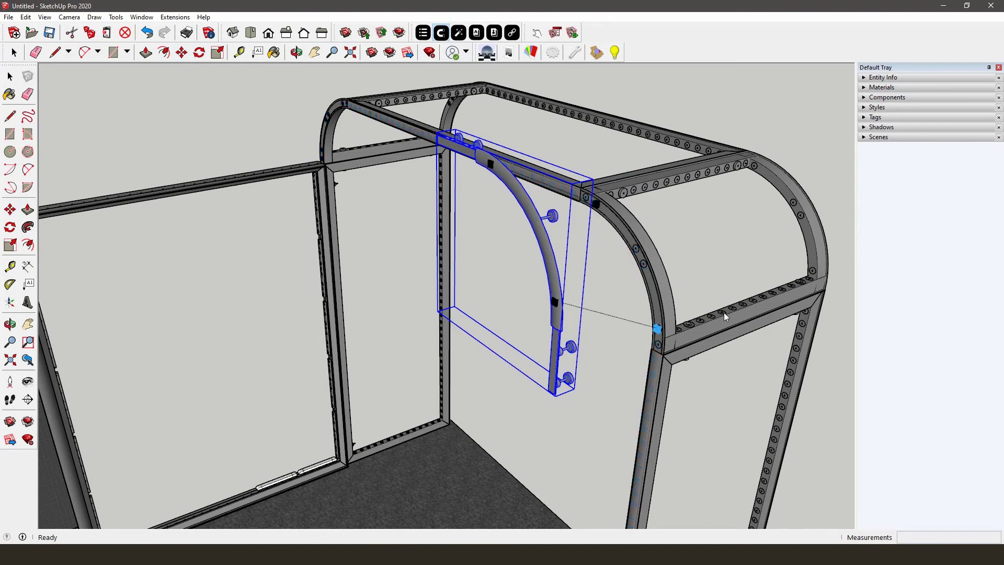
left_click(753, 306)
key("space")
key("m")
mouse_move(524, 274)
middle_mouse_down()
mouse_move(324, 207)
mouse_move(296, 131)
middle_mouse_up()
scroll(324, 207, "up", 5)
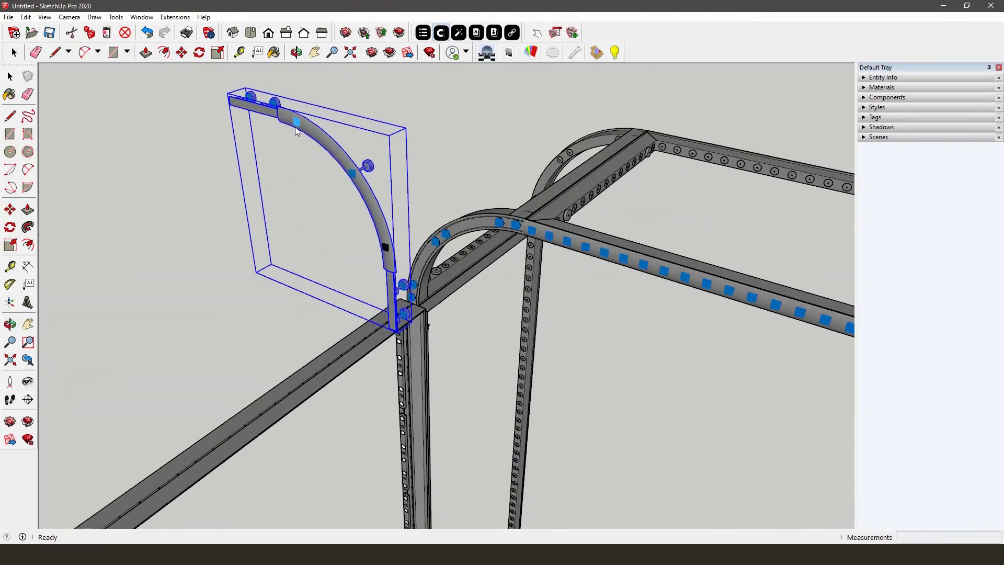
scroll(438, 165, "down", 3)
middle_click_drag(632, 209, 466, 285)
- Paste a second cover onto the other arch, then undo both covers
key("ctrl+v")
key("m")
left_click(512, 35)
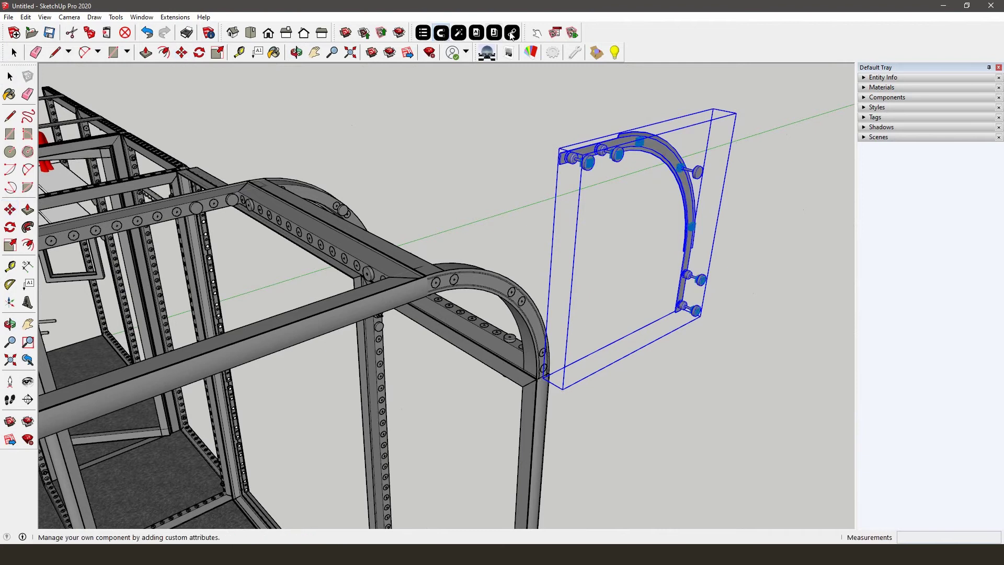
left_click(455, 280)
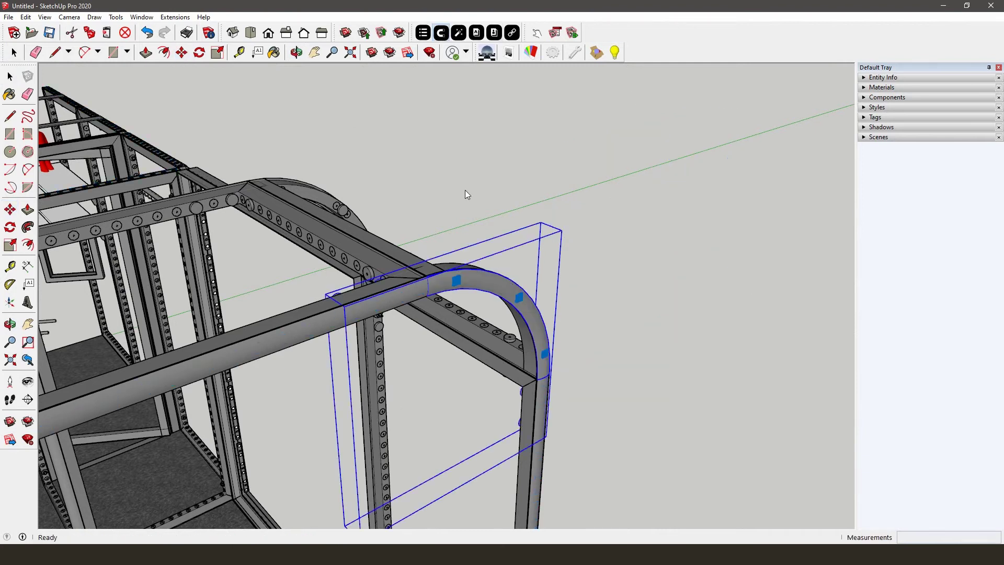
middle_click_drag(465, 190, 428, 224)
scroll(428, 223, "down", 5)
key("ctrl+z")
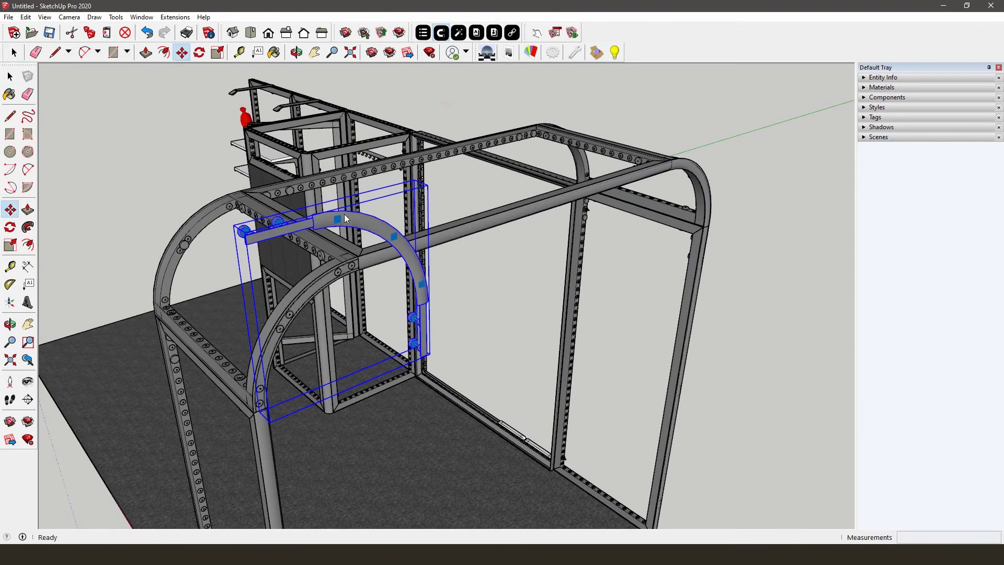
scroll(314, 293, "up", 3)
key("ctrl+z")
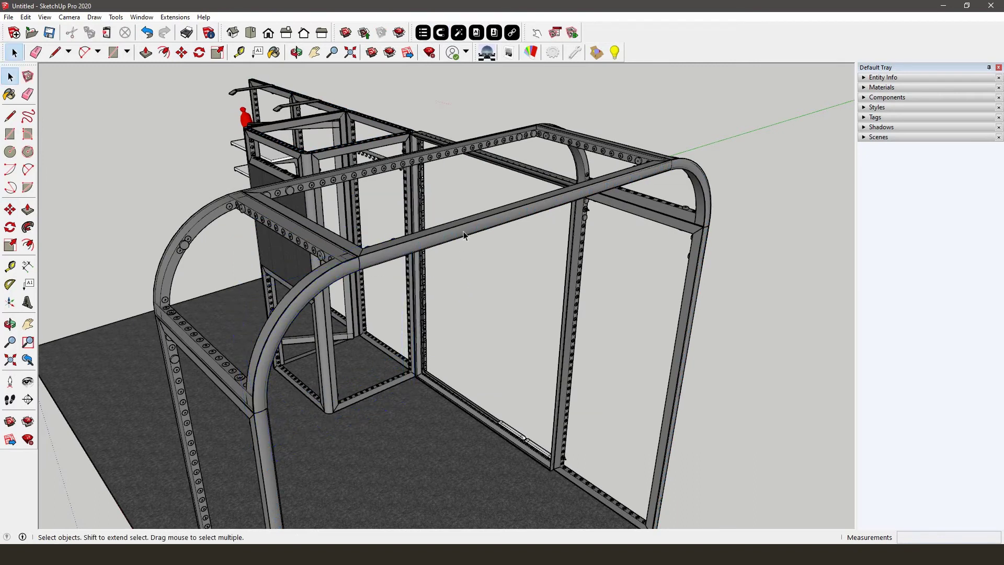
scroll(466, 202, "down", 3)
- Turn on the A4SU - infill tag so the white booth wall panels reappear
mouse_move(466, 202)
middle_mouse_down()
mouse_move(690, 244)
mouse_move(525, 260)
mouse_move(571, 218)
middle_mouse_up()
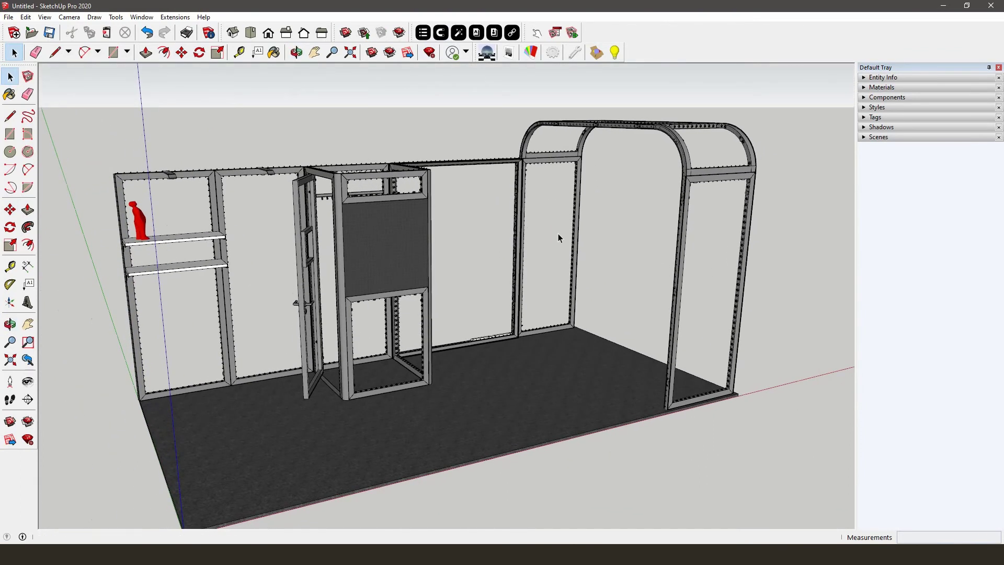
left_click(865, 118)
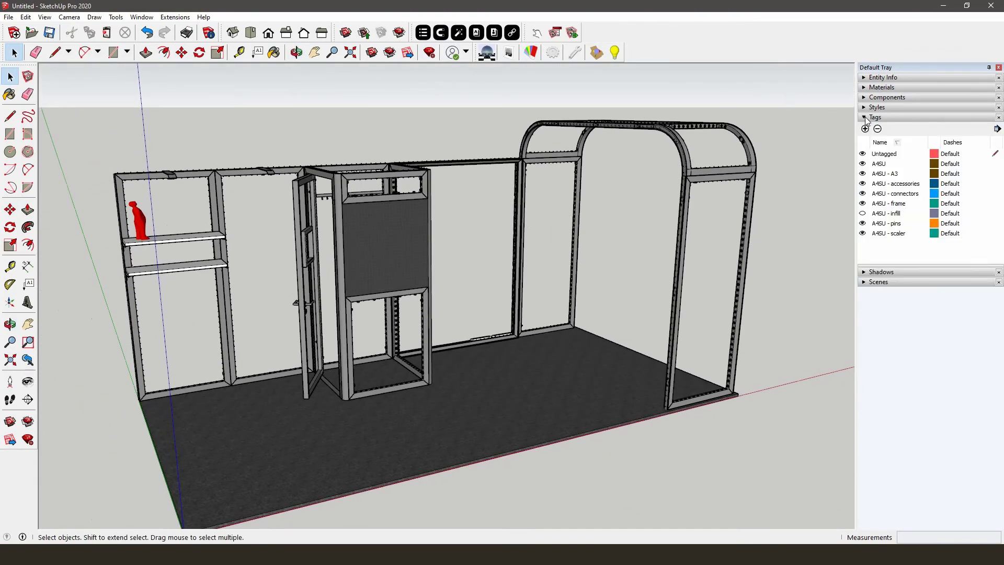
left_click(863, 214)
mouse_move(723, 244)
middle_mouse_down()
mouse_move(710, 193)
mouse_move(719, 208)
middle_mouse_up()
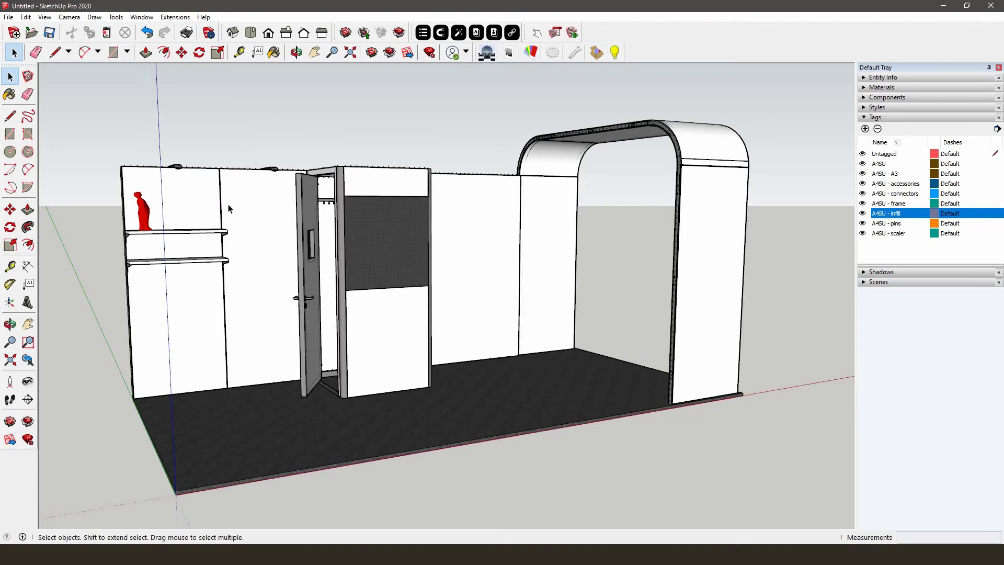
- Make the left wall panel unique and open its inner shelved panel for editing
left_click(209, 207)
middle_click_drag(209, 207, 207, 222)
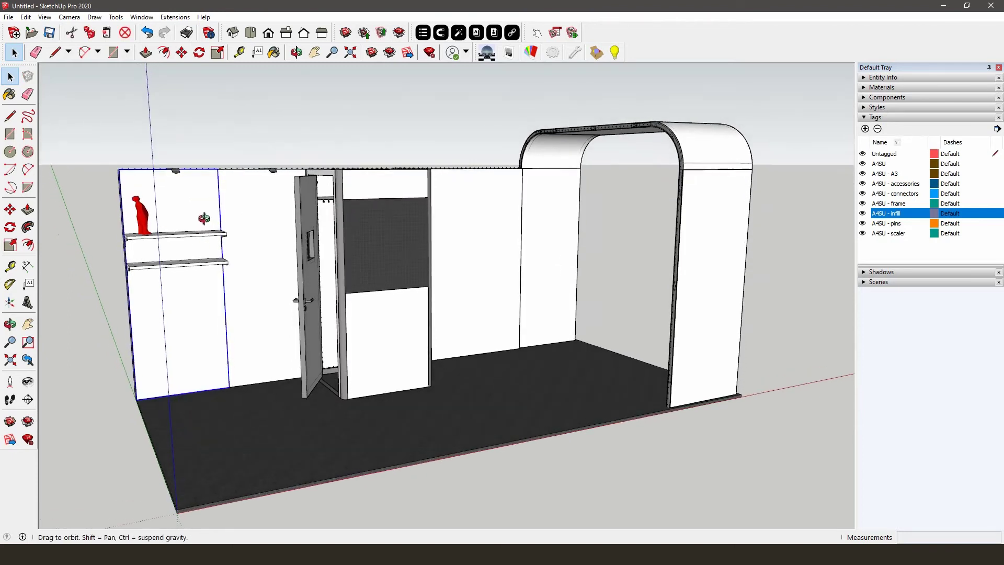
right_click(207, 222)
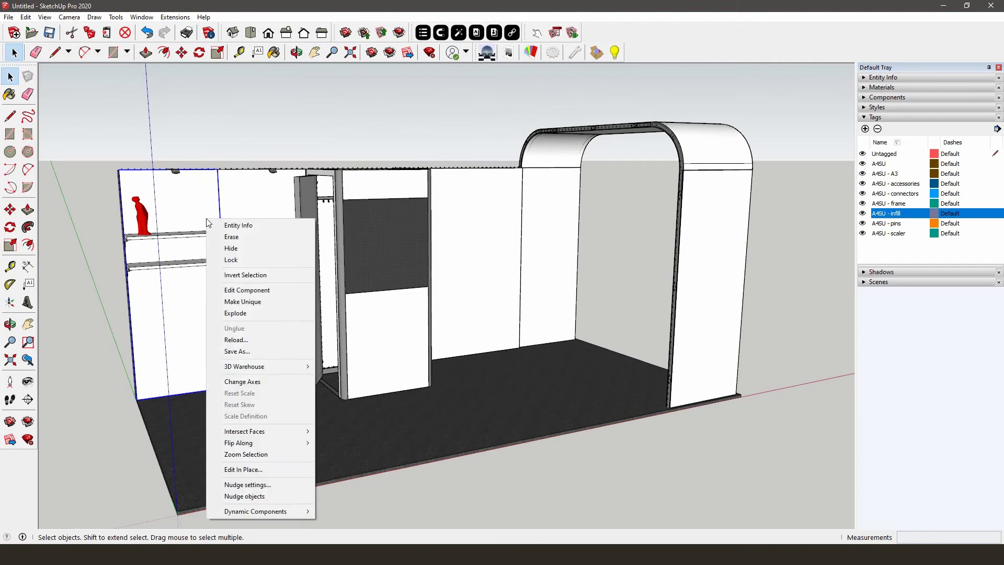
left_click(226, 303)
middle_click_drag(222, 287, 302, 276)
scroll(258, 238, "up", 2)
scroll(250, 248, "up", 2)
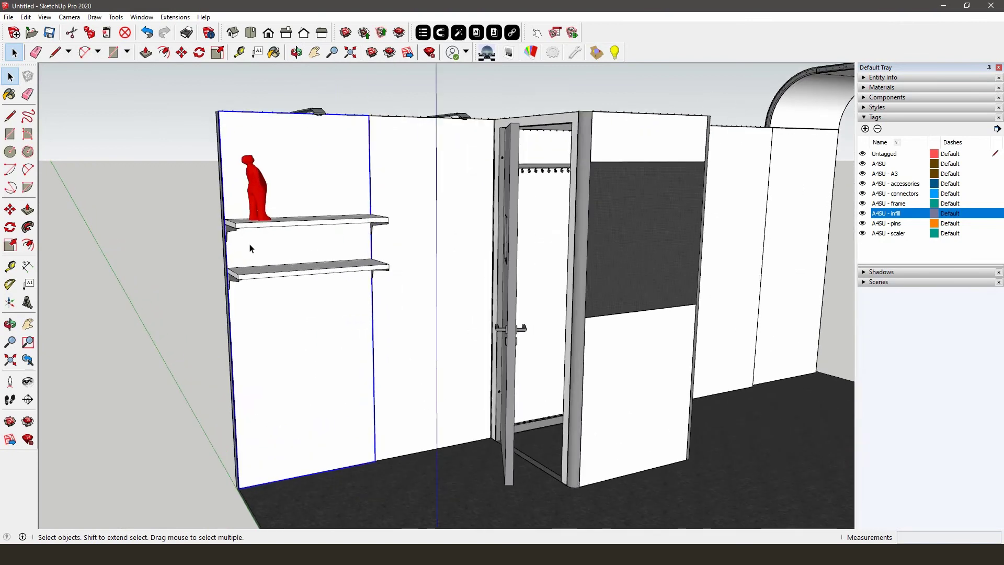
double_click(268, 307)
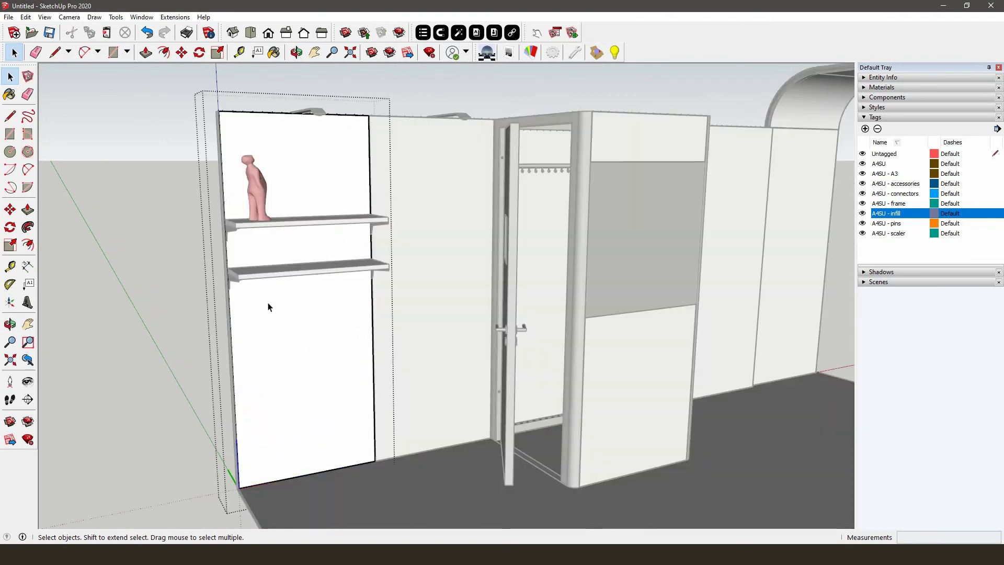
double_click(268, 307)
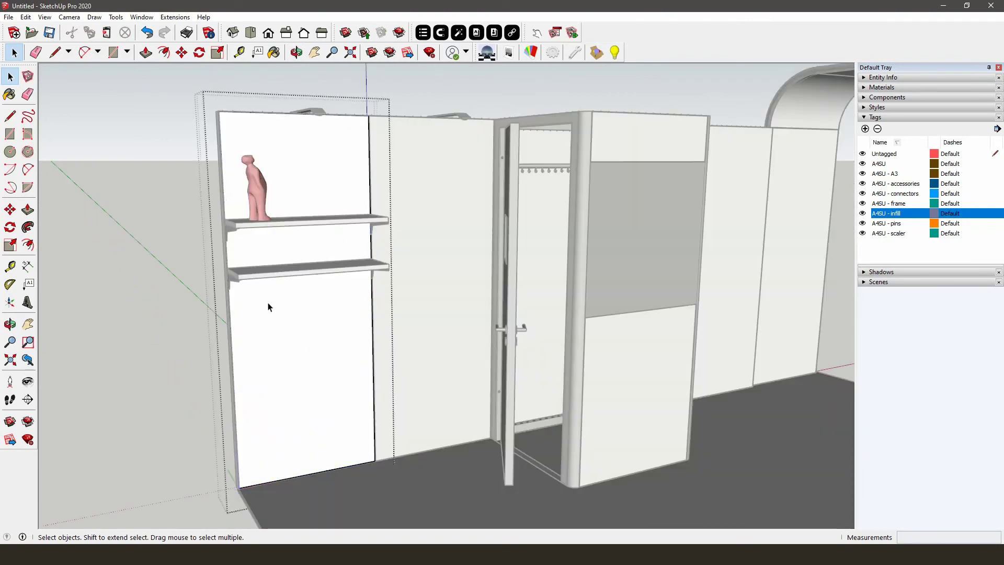
- Import 'Vlinders 992x2480mm zwart 1.jpg' as a texture
left_click(8, 17)
left_click(46, 180)
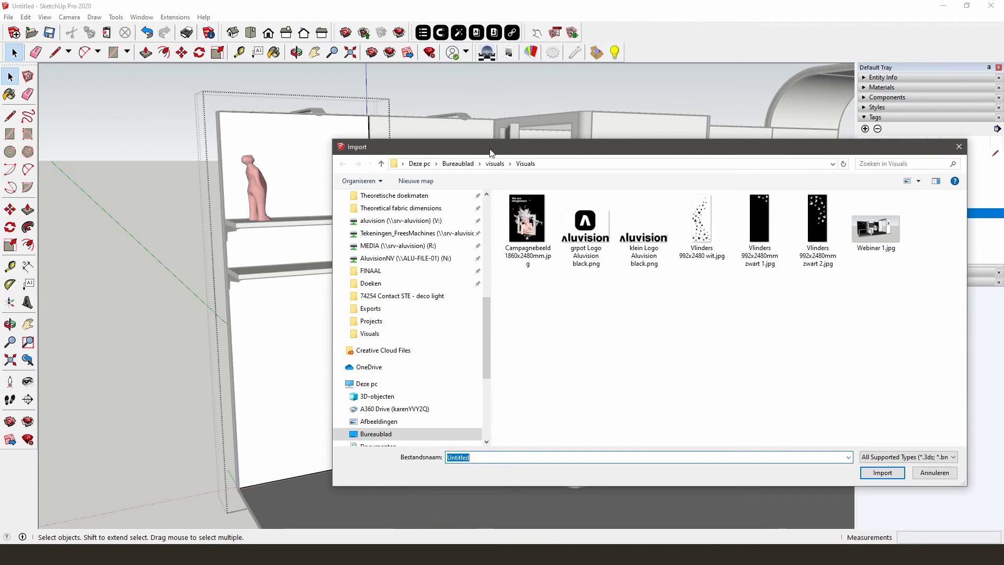
left_click_drag(491, 152, 347, 152)
left_click(608, 238)
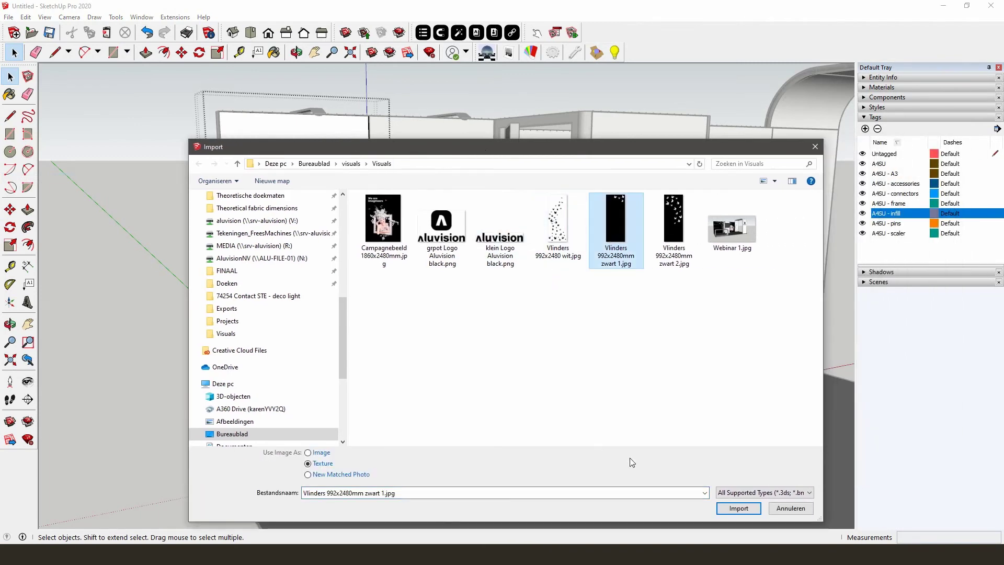
left_click(746, 511)
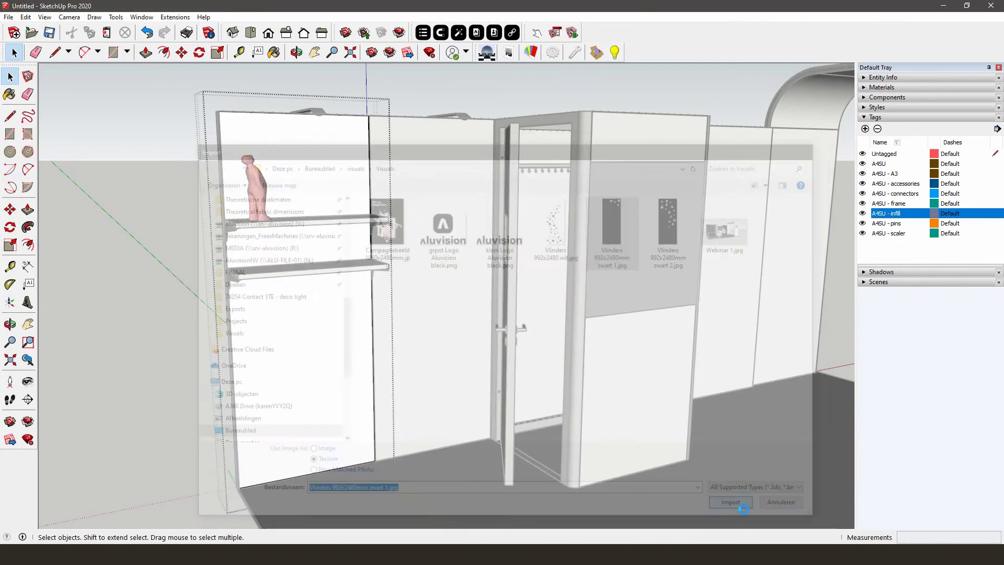
scroll(274, 465, "up", 1)
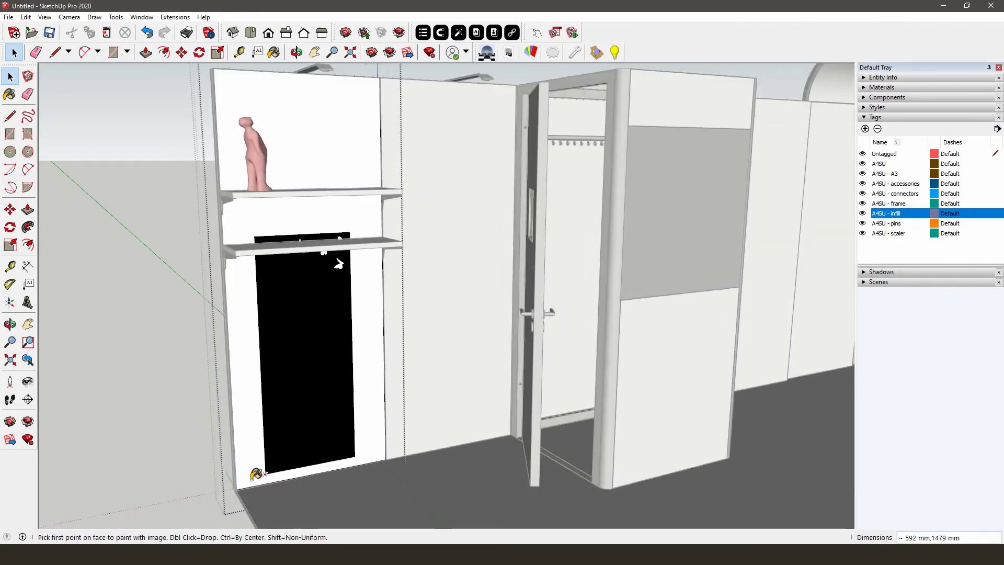
scroll(233, 484, "up", 2)
scroll(235, 480, "up", 1)
scroll(230, 488, "up", 1)
scroll(225, 494, "up", 2)
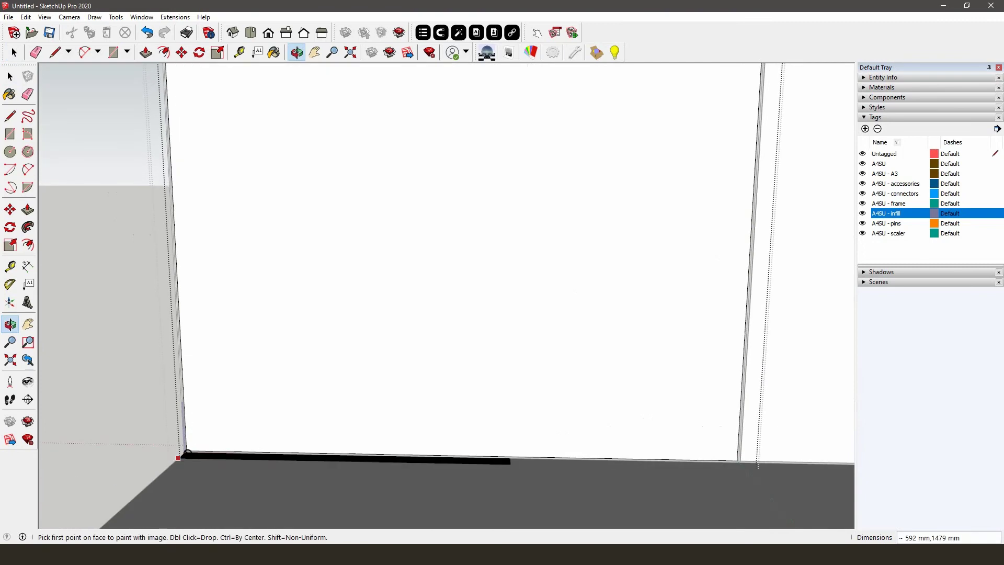
scroll(190, 437, "up", 1)
scroll(188, 445, "down", 3)
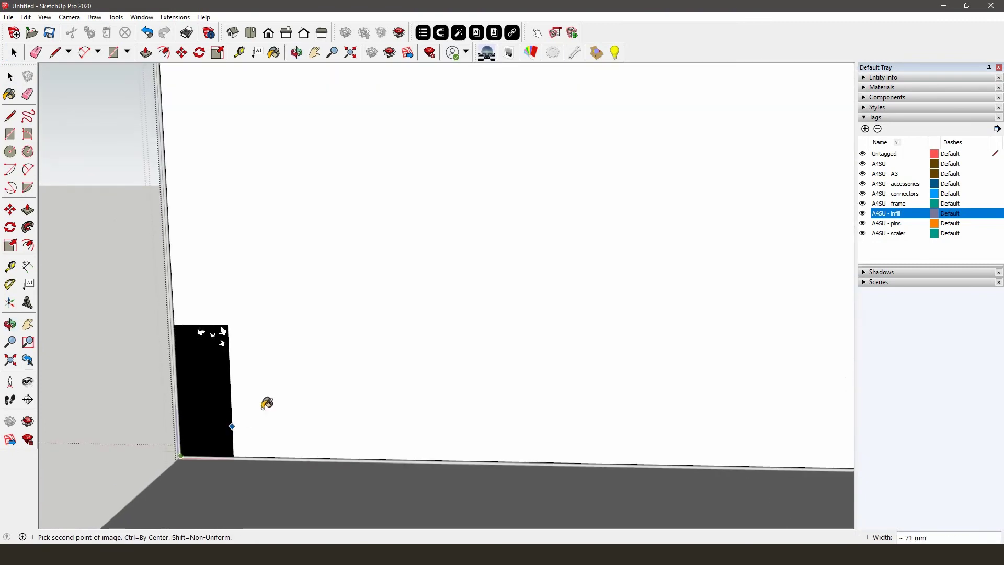
- Stretch the black butterfly image across the shelved panel and exit editing
mouse_move(409, 406)
middle_mouse_down()
mouse_move(350, 382)
mouse_move(529, 392)
middle_mouse_up()
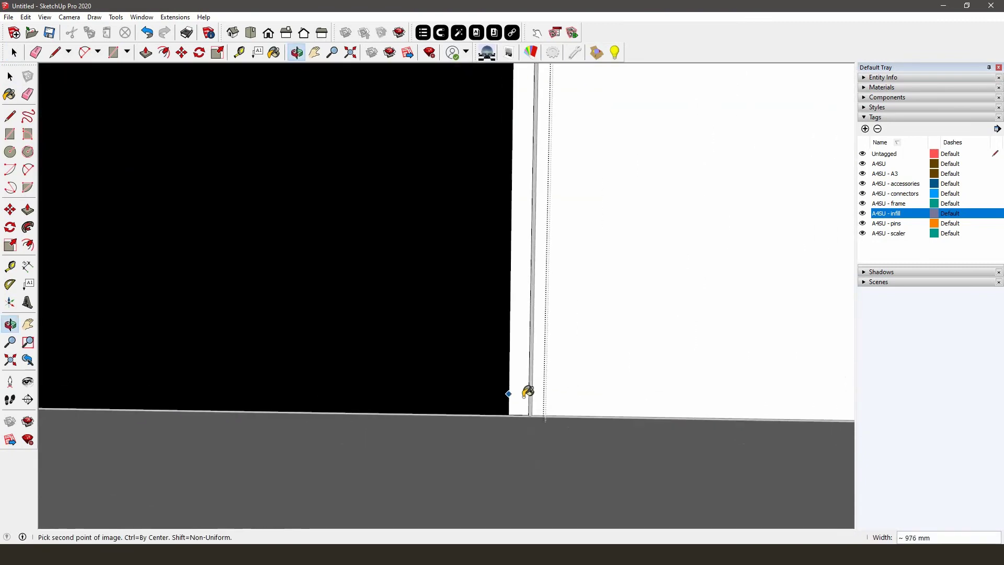
left_click(531, 394)
scroll(457, 437, "down", 2)
scroll(431, 435, "down", 2)
scroll(444, 463, "down", 2)
mouse_move(444, 463)
middle_mouse_down()
mouse_move(395, 374)
mouse_move(478, 419)
mouse_move(387, 366)
middle_mouse_up()
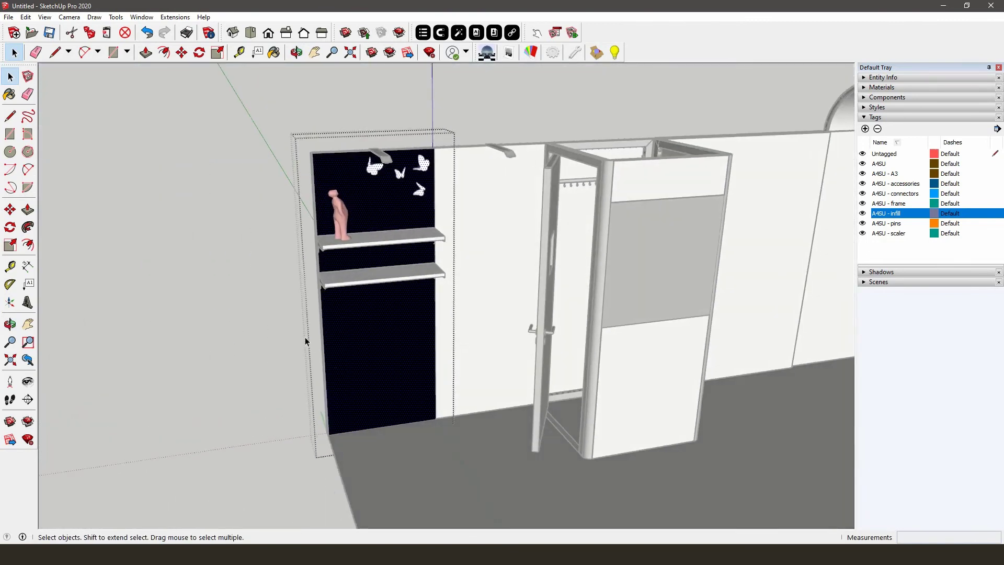
left_click(242, 336)
middle_click_drag(243, 337, 267, 353)
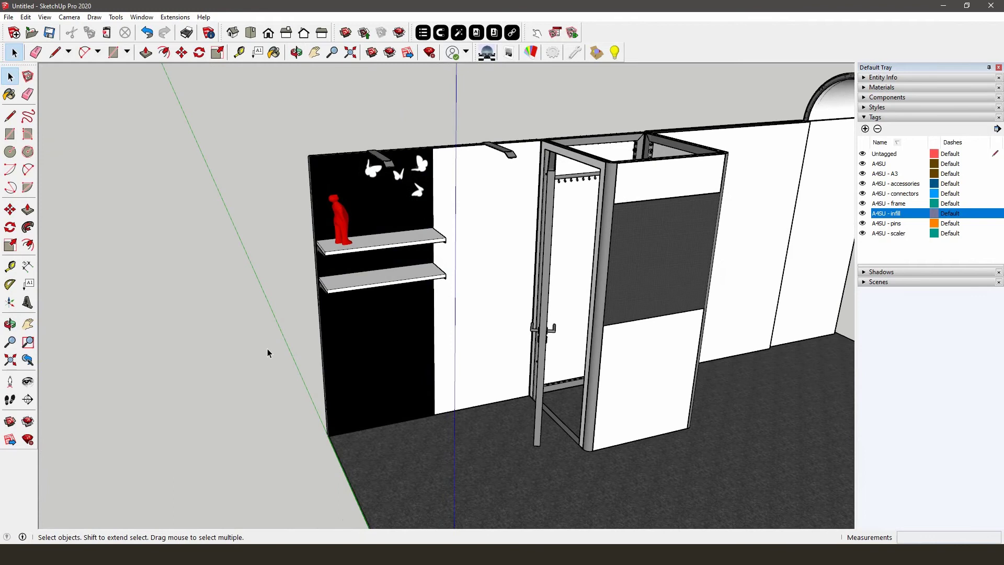
- Make the panel beside the door unique and import 'Vlinders 992x2480mm zwart 2.jpg' as a texture
right_click(492, 263)
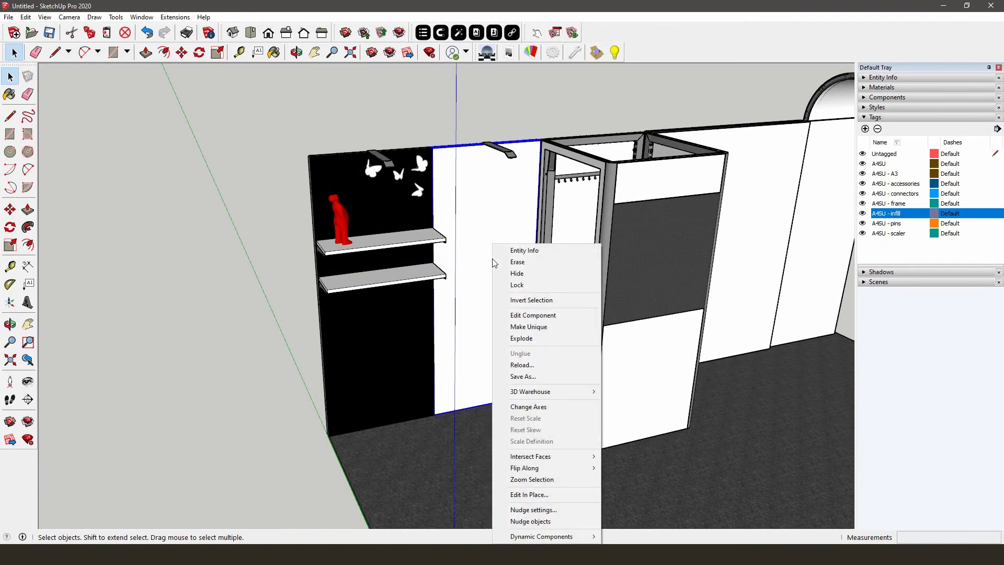
left_click(516, 327)
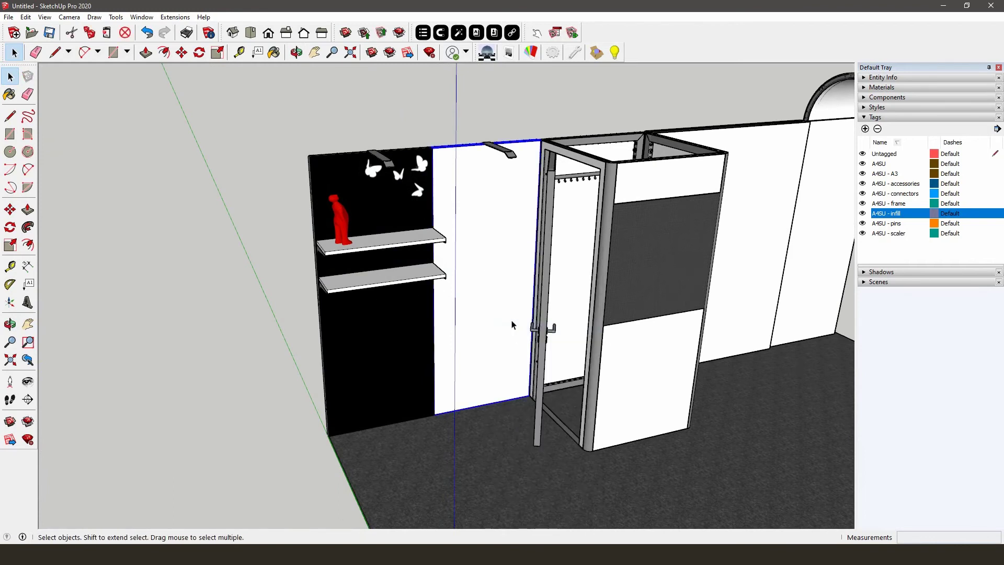
double_click(512, 325)
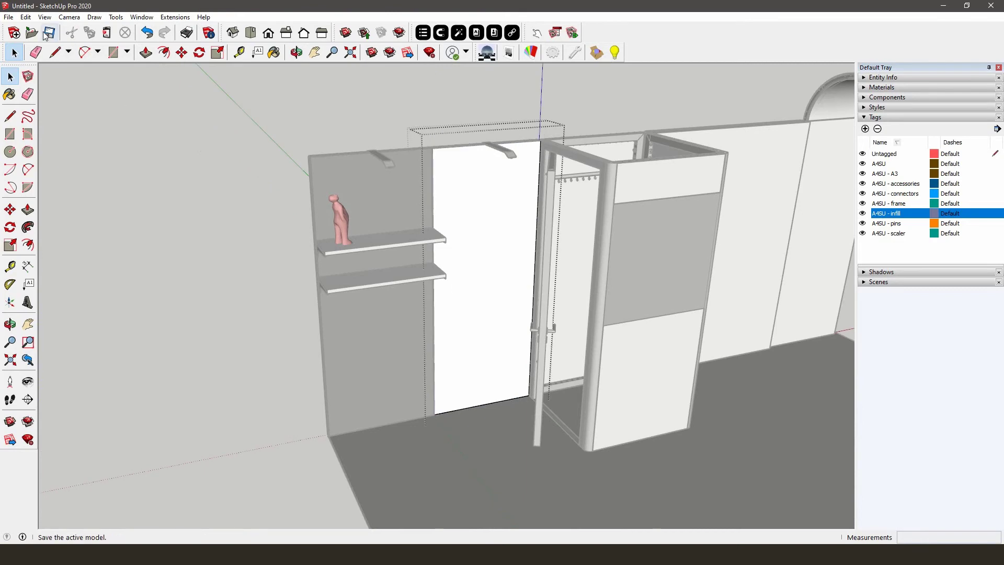
left_click(9, 17)
left_click(39, 177)
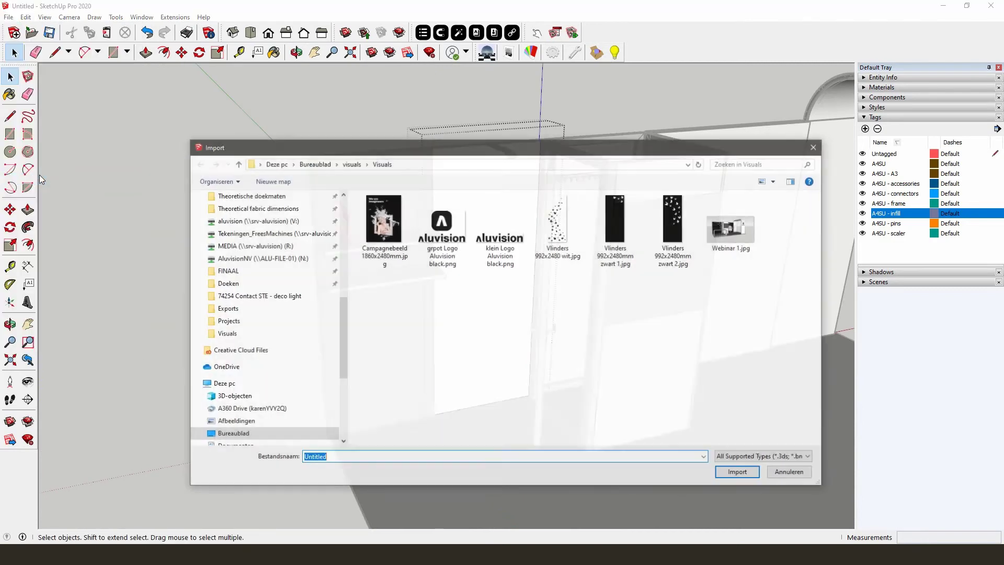
left_click(669, 239)
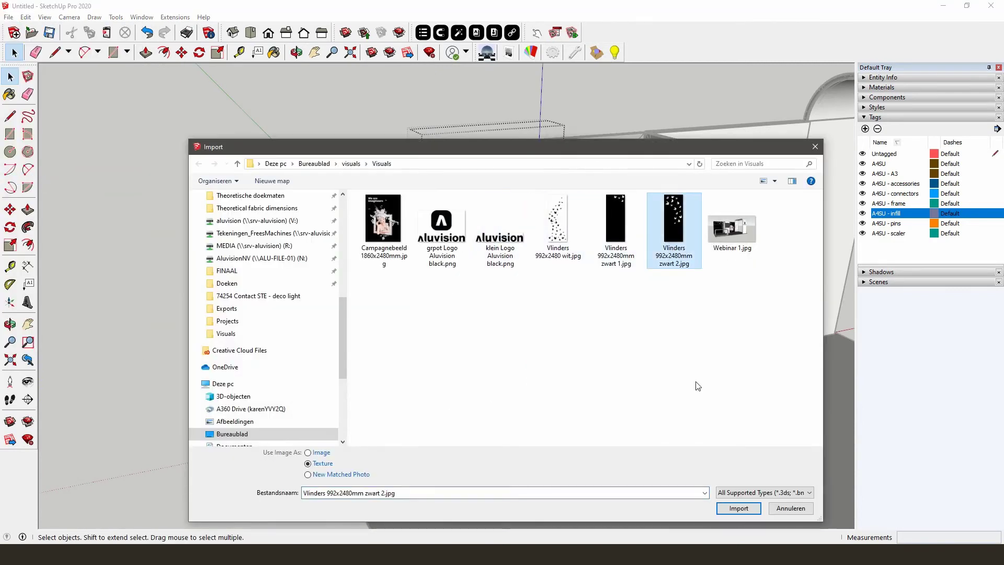
left_click(733, 508)
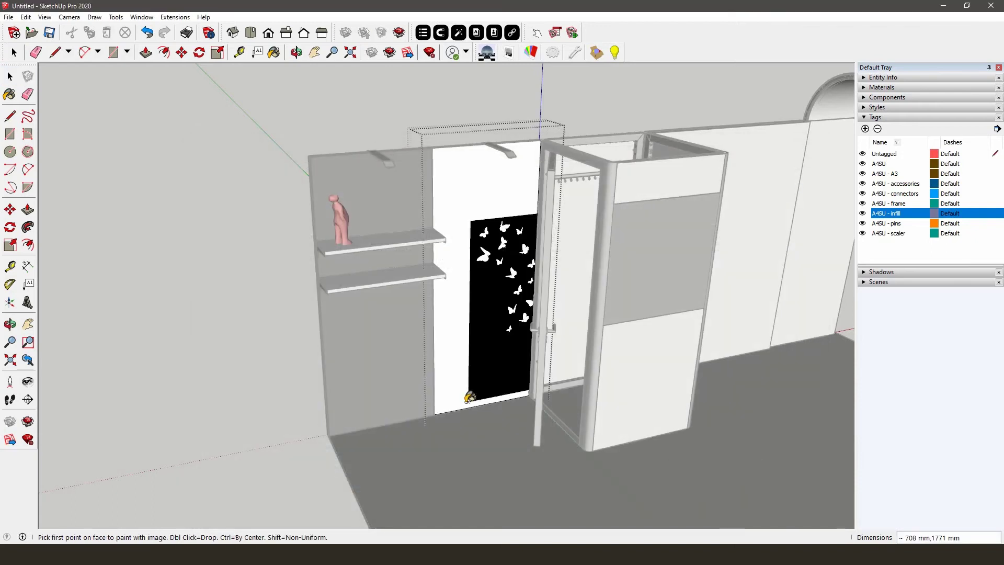
- Place the zwart 2 image from the panel's bottom-left corner across its full width
scroll(462, 399, "up", 2)
scroll(457, 398, "up", 2)
scroll(457, 397, "up", 3)
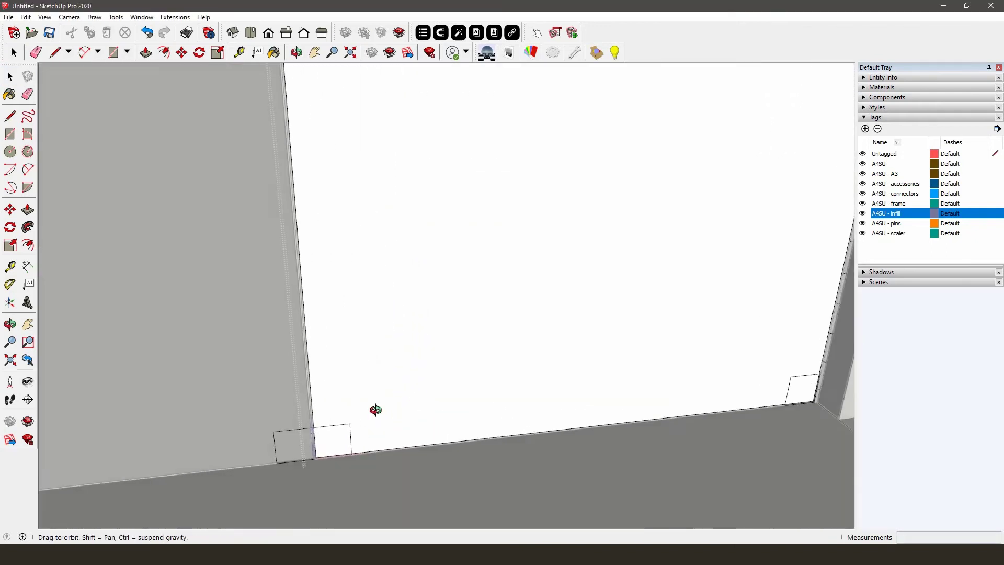
scroll(373, 409, "up", 2)
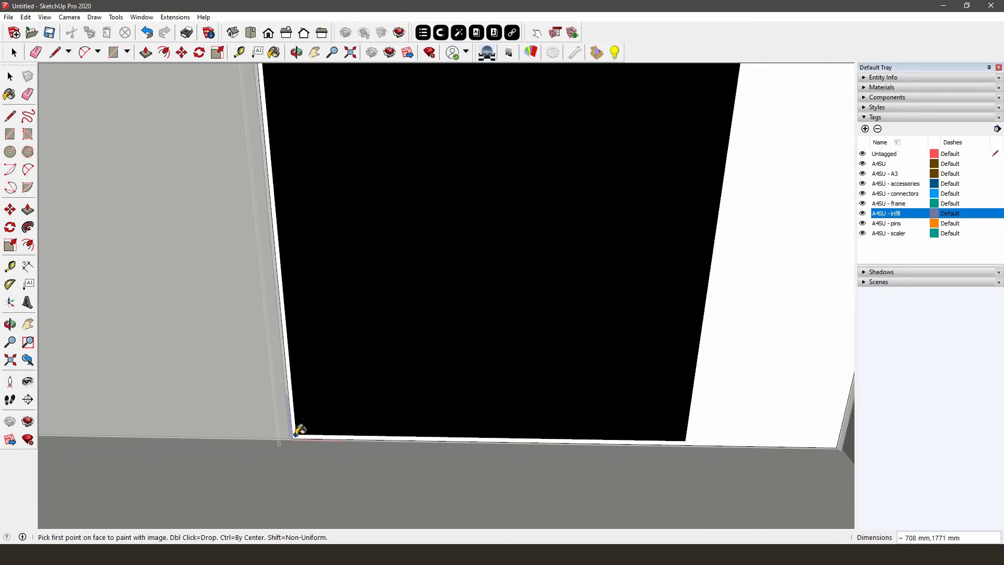
left_click(293, 437)
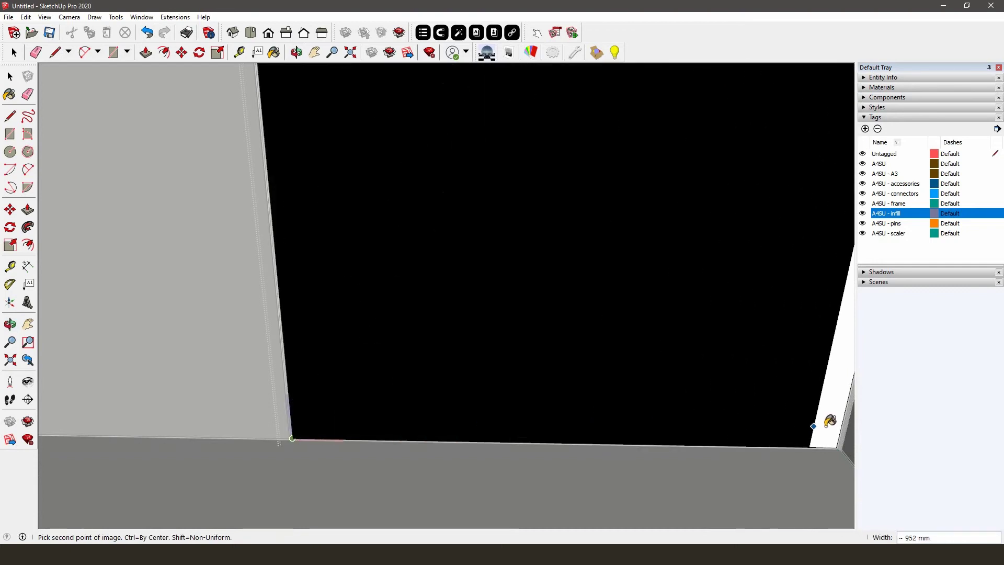
left_click(841, 427)
scroll(546, 457, "down", 2)
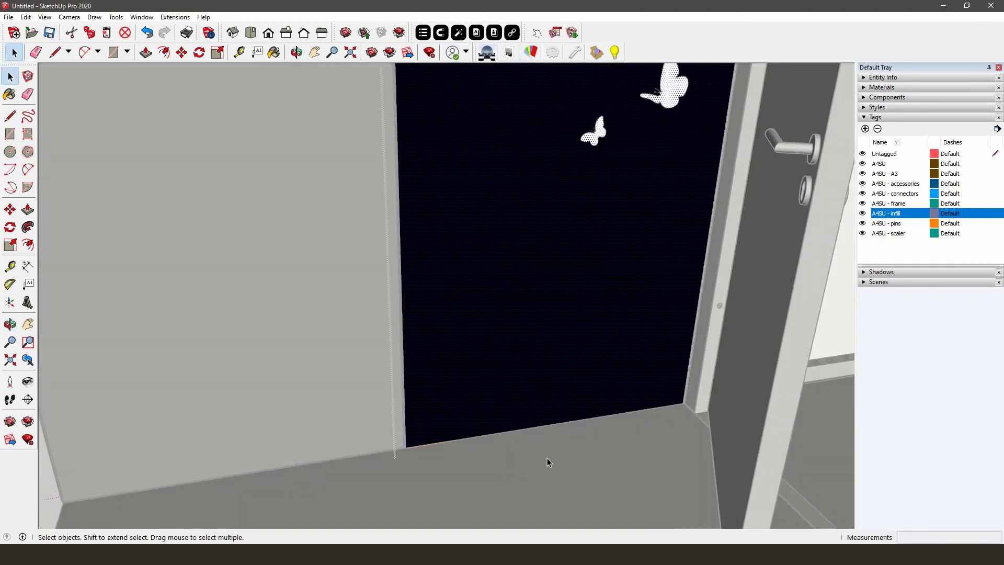
scroll(358, 386, "down", 3)
scroll(206, 271, "down", 2)
scroll(198, 261, "down", 3)
mouse_move(189, 246)
middle_mouse_down()
mouse_move(455, 312)
mouse_move(617, 270)
middle_mouse_up()
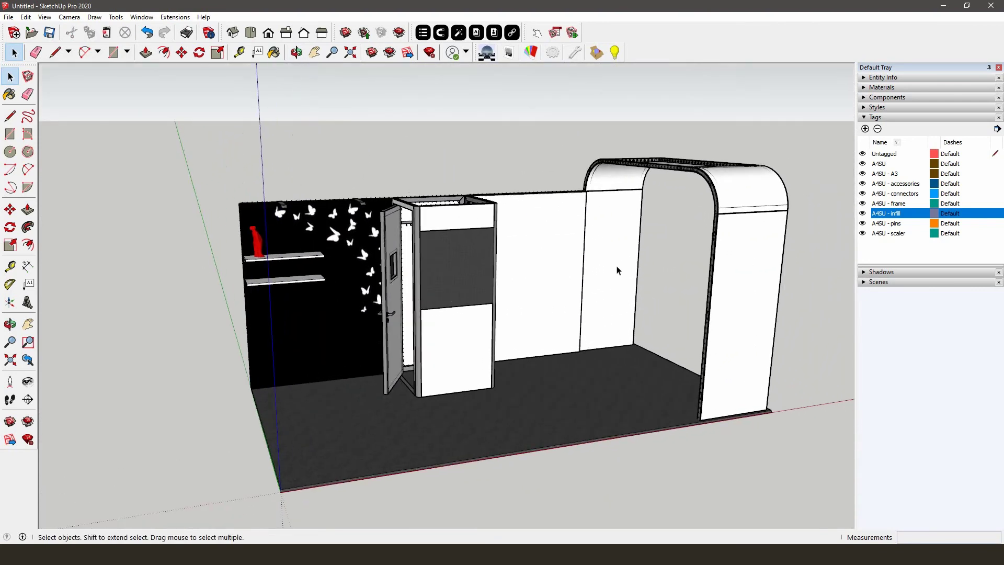
- Make the panel beside the arch unique and import 'Vlinders 992x2480 wit.jpg' as a texture
right_click(616, 271)
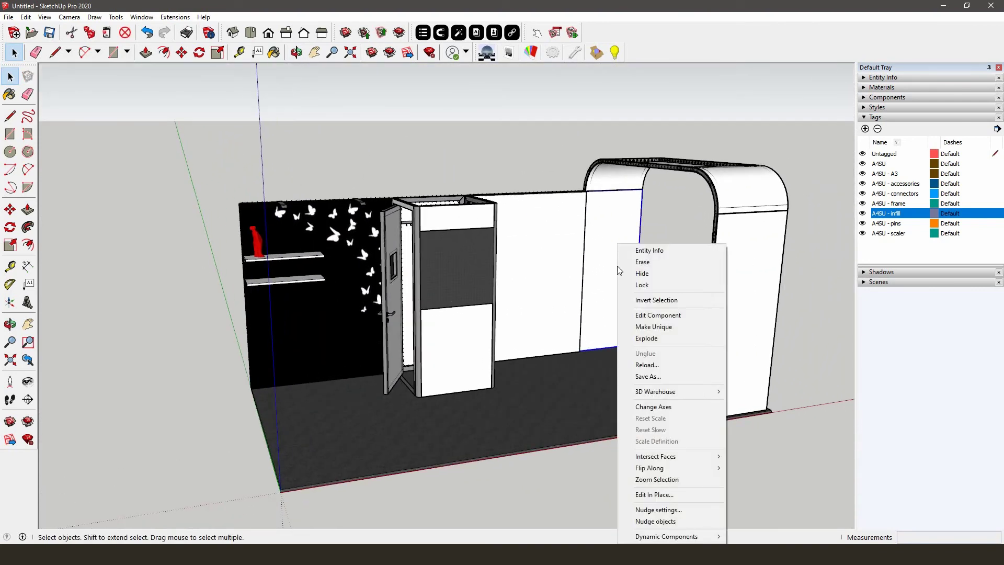
left_click(636, 328)
scroll(625, 209, "up", 2)
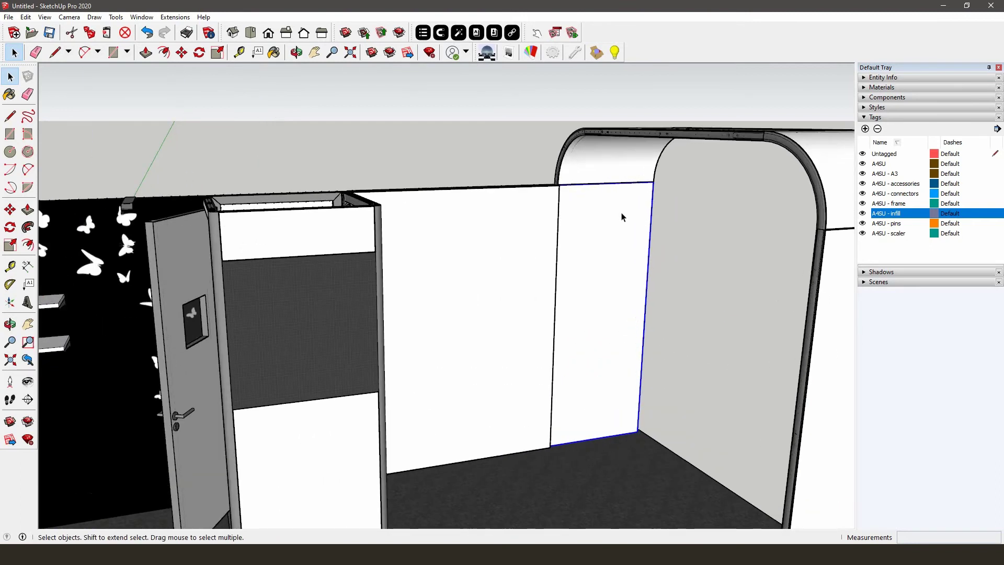
scroll(620, 217, "up", 3)
scroll(601, 230, "up", 2)
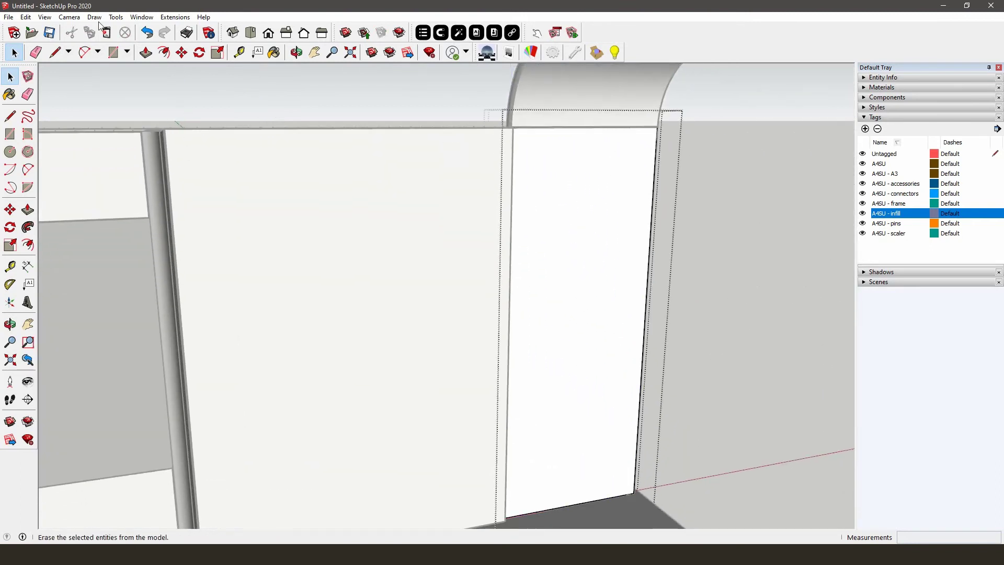
left_click(9, 17)
left_click(29, 178)
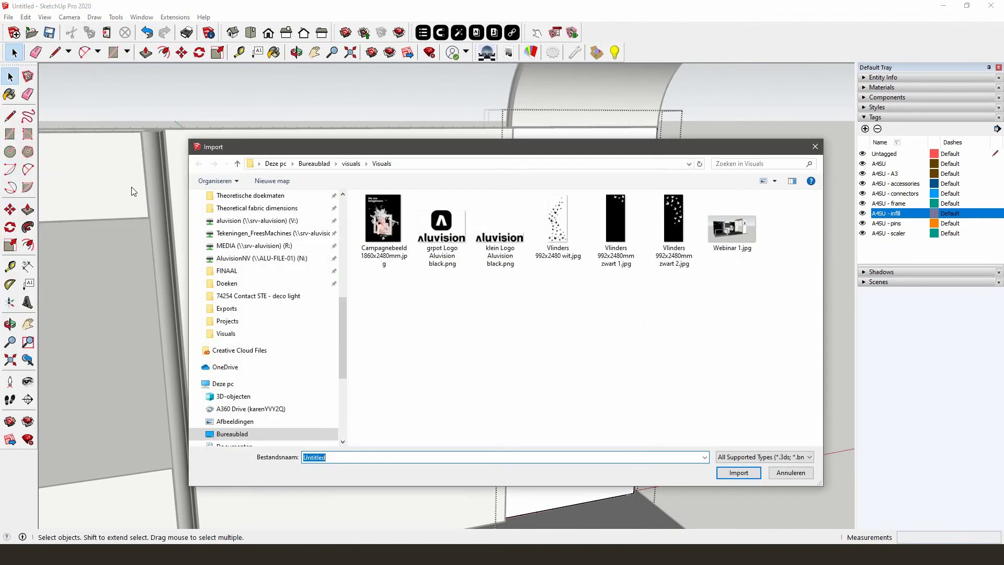
left_click(558, 222)
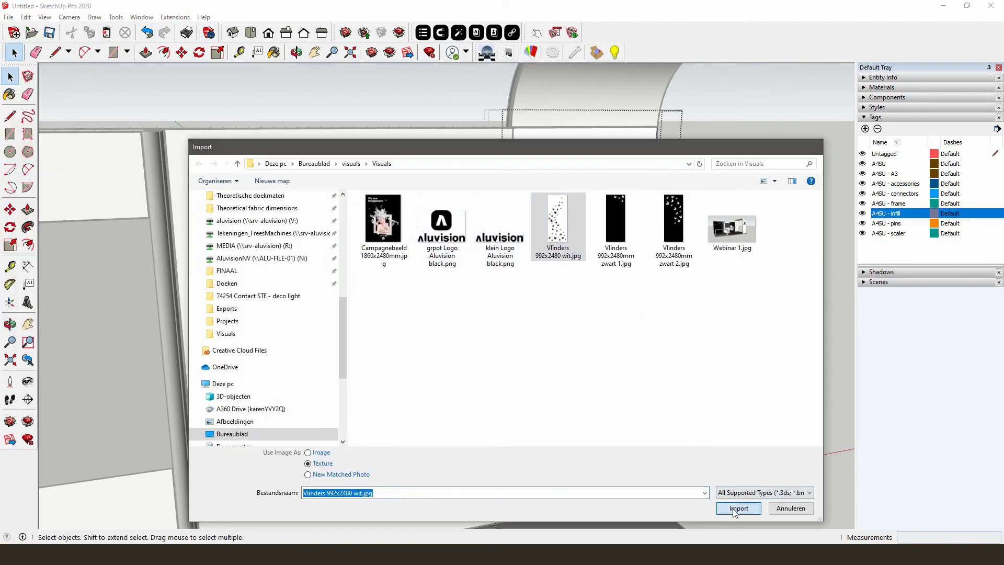
left_click(738, 508)
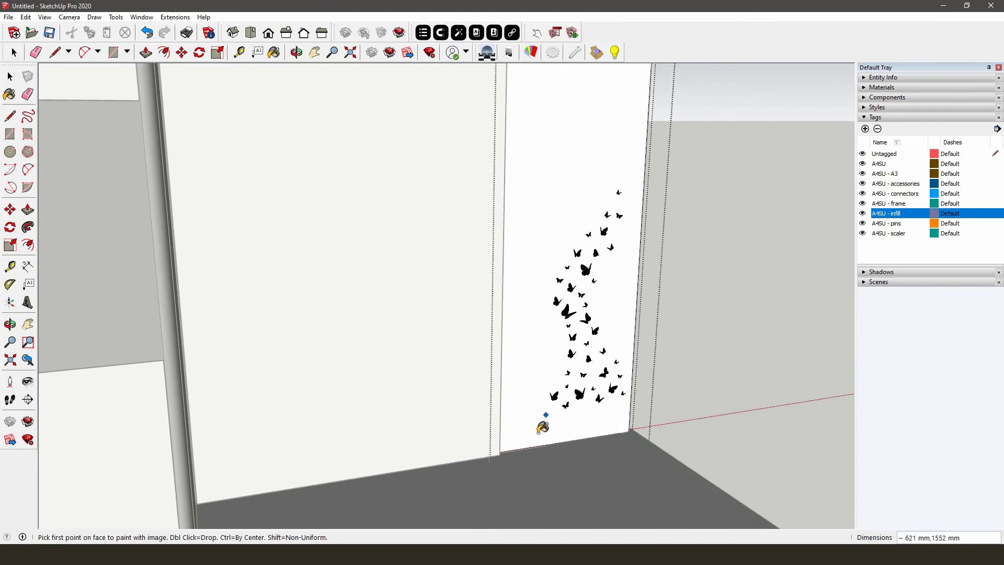
- Stretch the white butterfly image across the panel and view the booth from the front
scroll(540, 422, "up", 3)
scroll(498, 439, "up", 3)
scroll(387, 467, "up", 1)
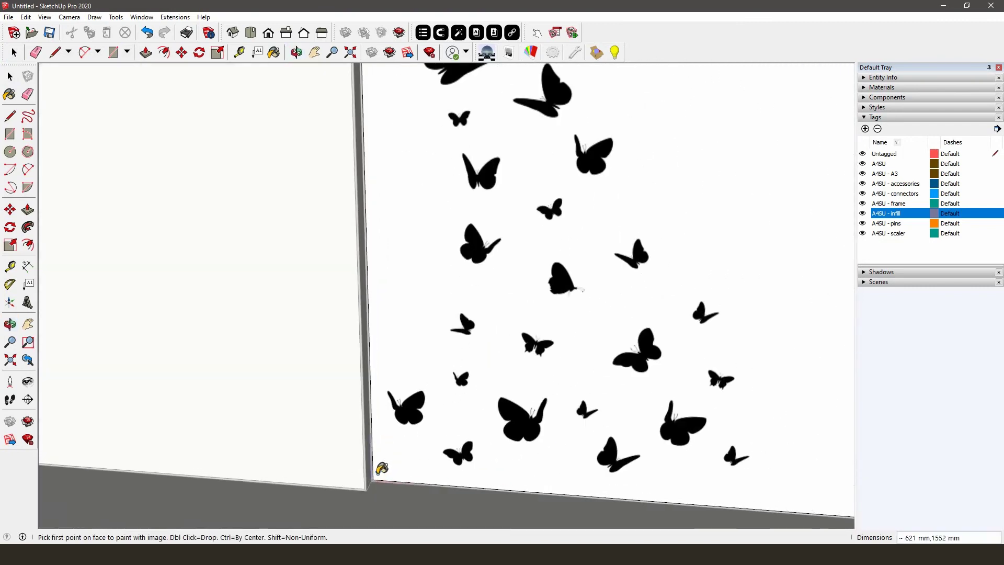
middle_click_drag(598, 364, 576, 394)
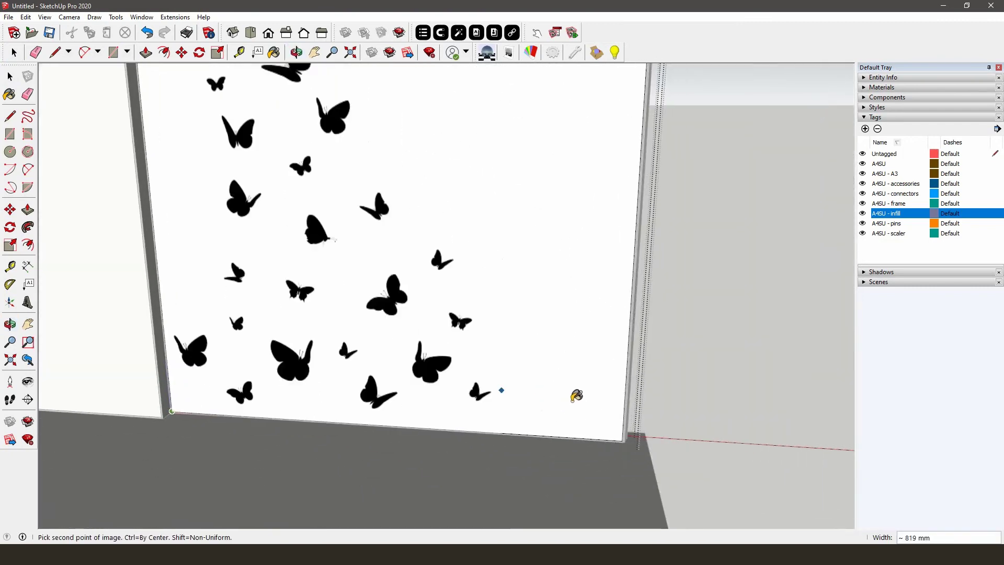
left_click(626, 402)
scroll(471, 178, "down", 2)
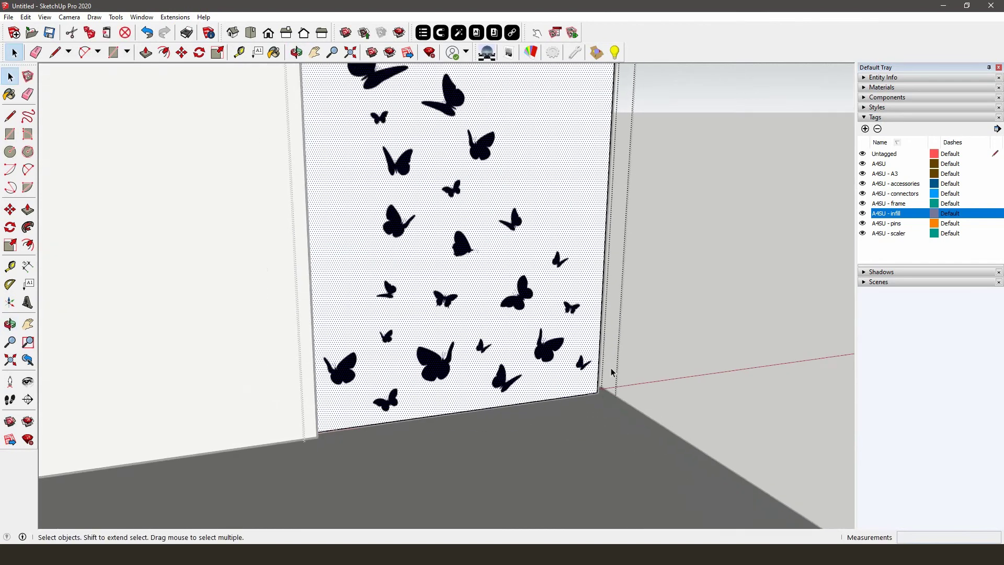
scroll(471, 178, "down", 4)
scroll(472, 178, "down", 2)
mouse_move(472, 179)
middle_mouse_down()
mouse_move(468, 232)
mouse_move(472, 219)
middle_mouse_up()
mouse_move(448, 277)
middle_mouse_down()
mouse_move(683, 302)
mouse_move(686, 317)
middle_mouse_up()
- Drag the grpot Logo Aluvision image onto the right arch panel and shrink it to fit
double_click(686, 316)
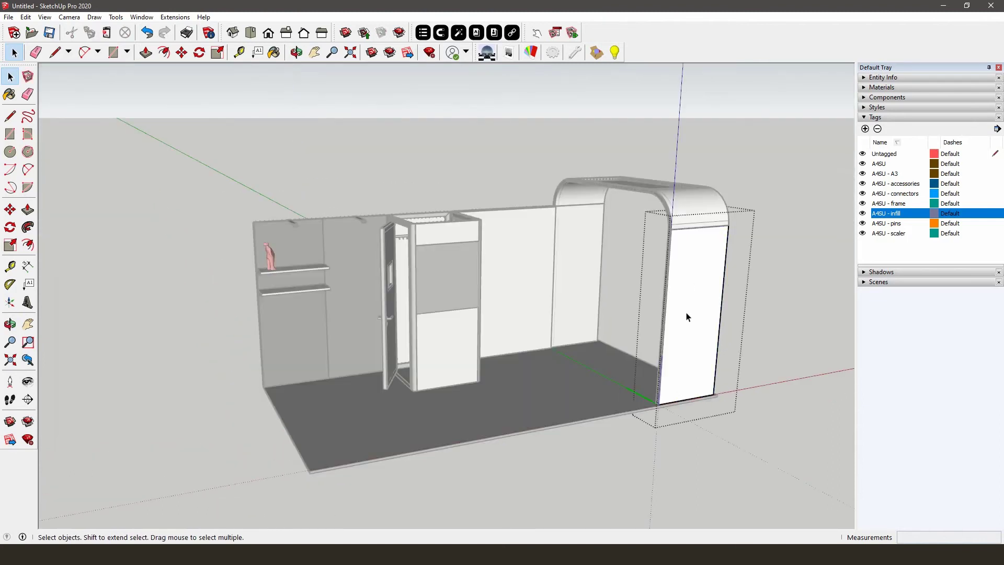
key("alt+Tab")
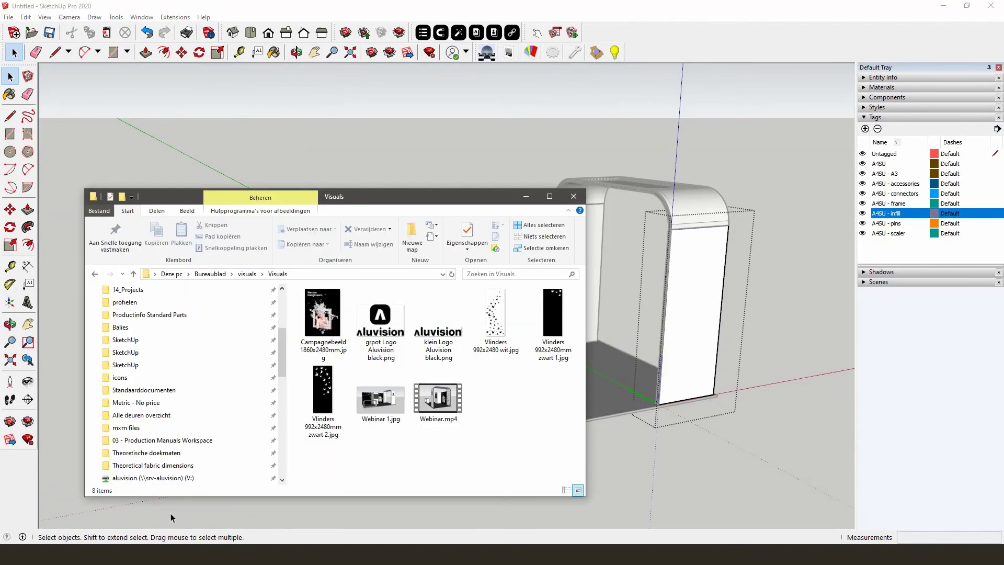
left_click_drag(380, 321, 684, 303)
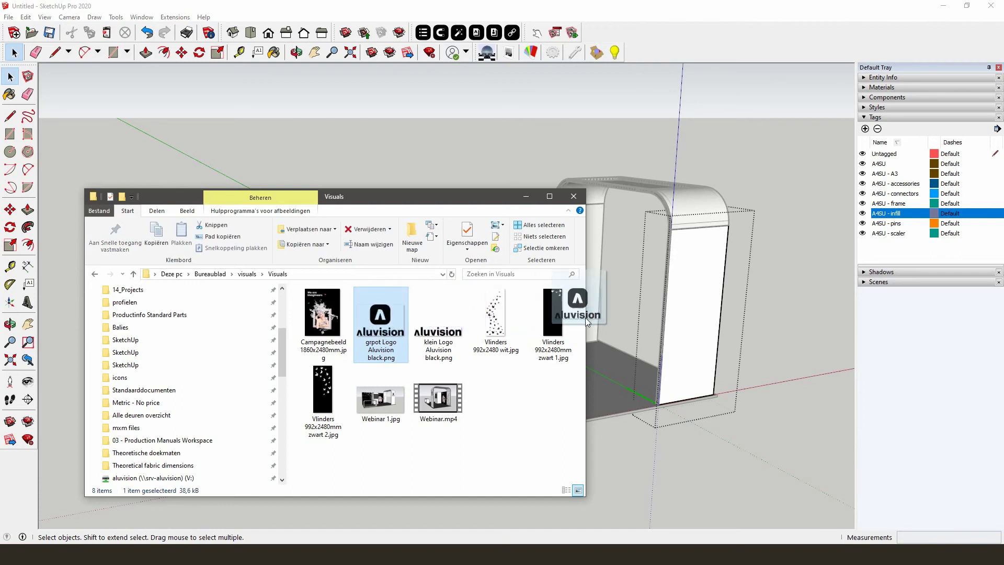
left_click(682, 294)
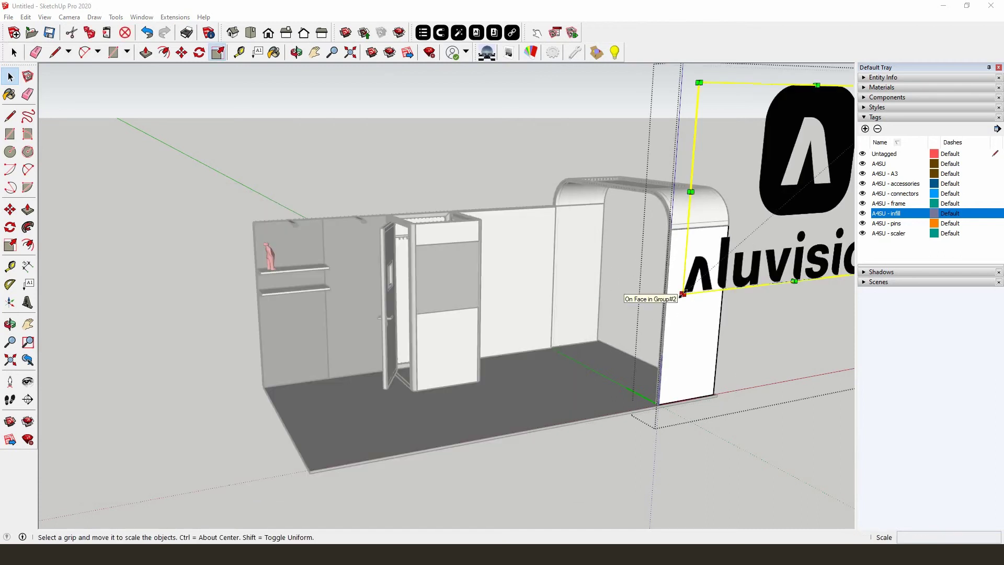
middle_click_drag(702, 289, 631, 181)
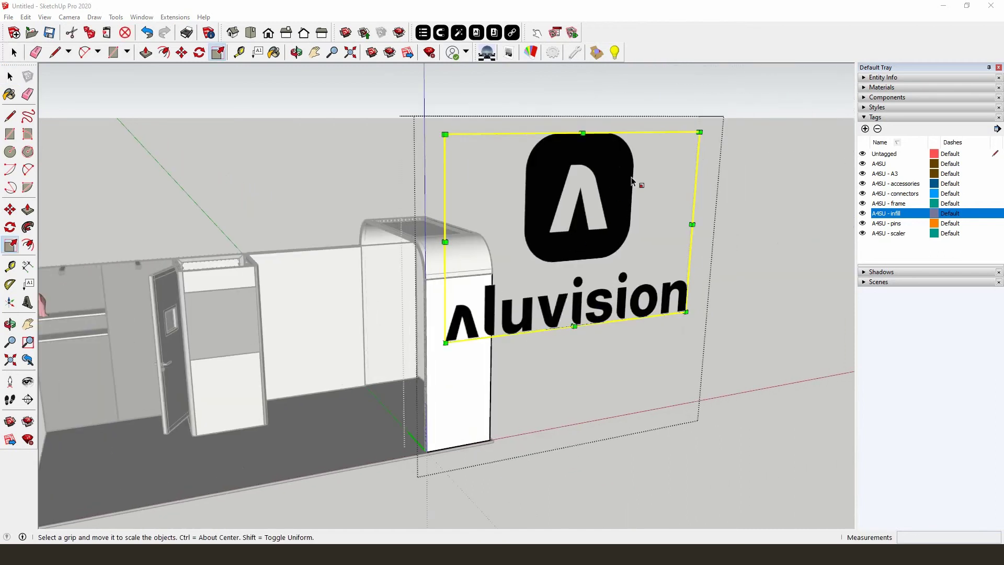
left_click_drag(698, 136, 534, 275)
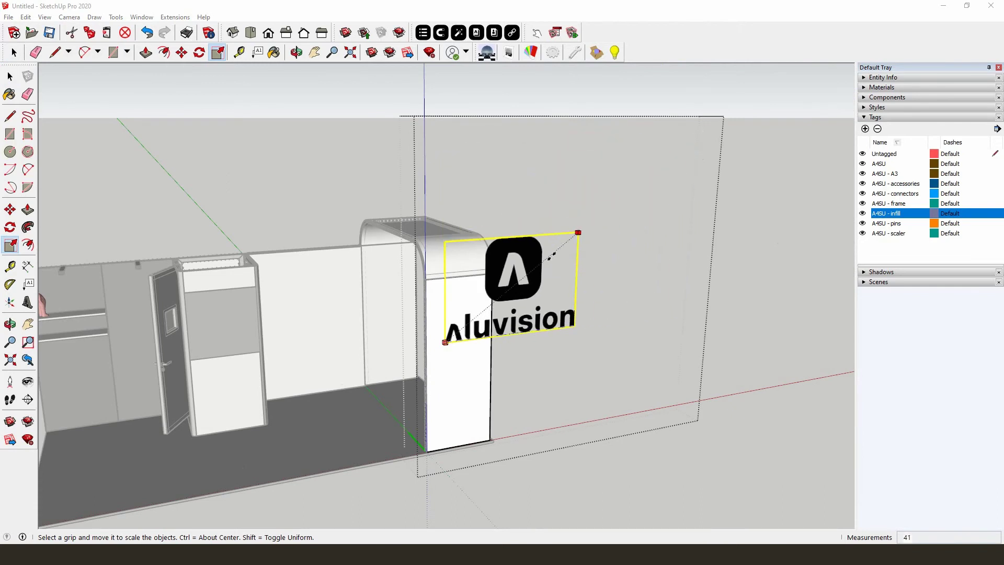
left_click_drag(534, 276, 514, 286)
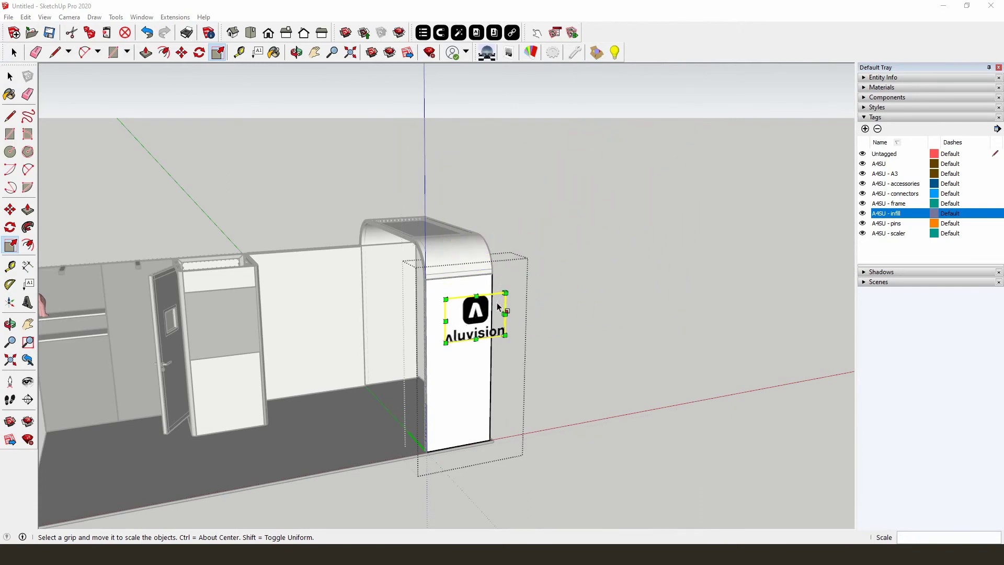
scroll(494, 319, "up", 3)
scroll(495, 320, "up", 3)
- Move the Aluvision logo up near the top of the arch panel
middle_click_drag(495, 320, 44, 184)
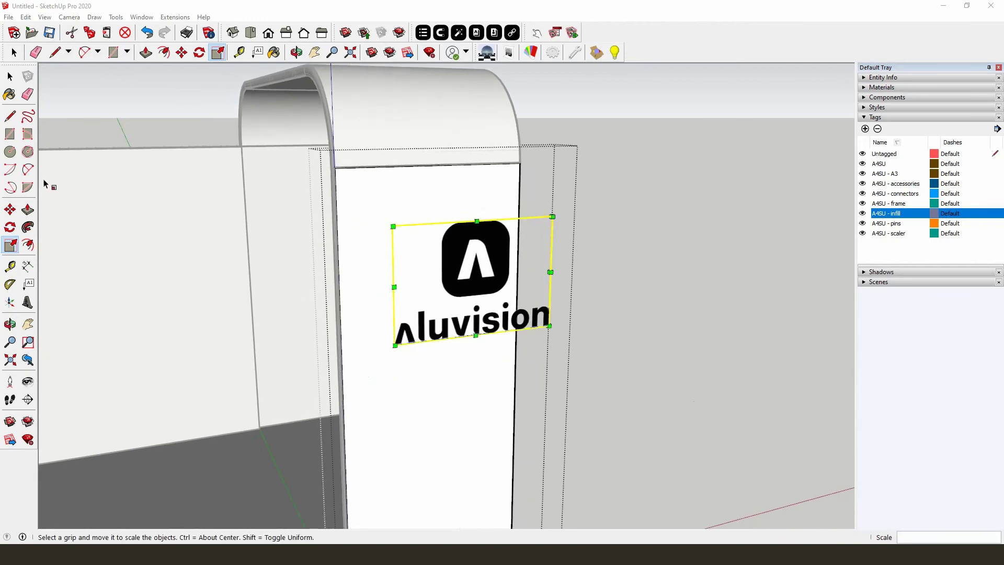
left_click(10, 210)
left_click(452, 368)
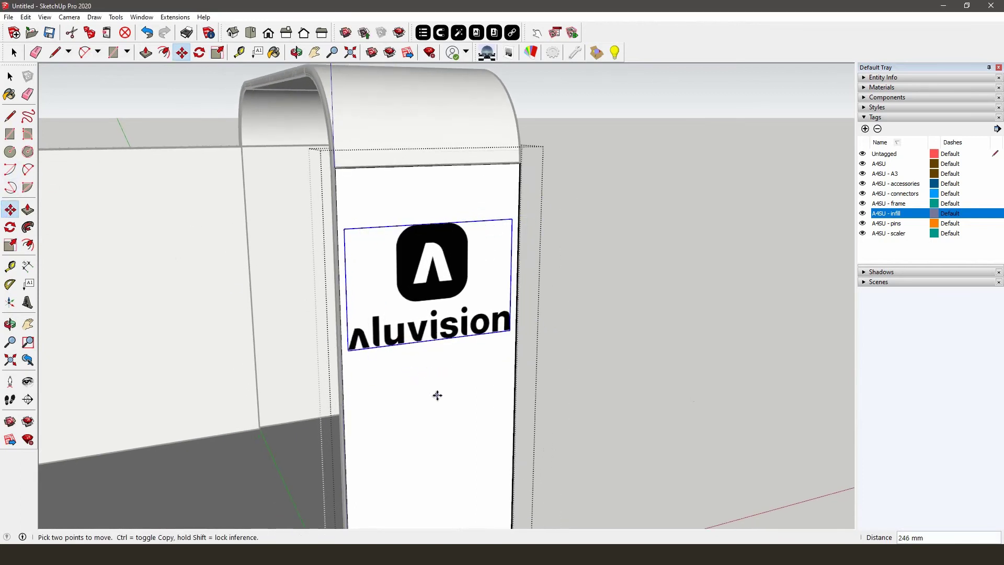
left_click(437, 355)
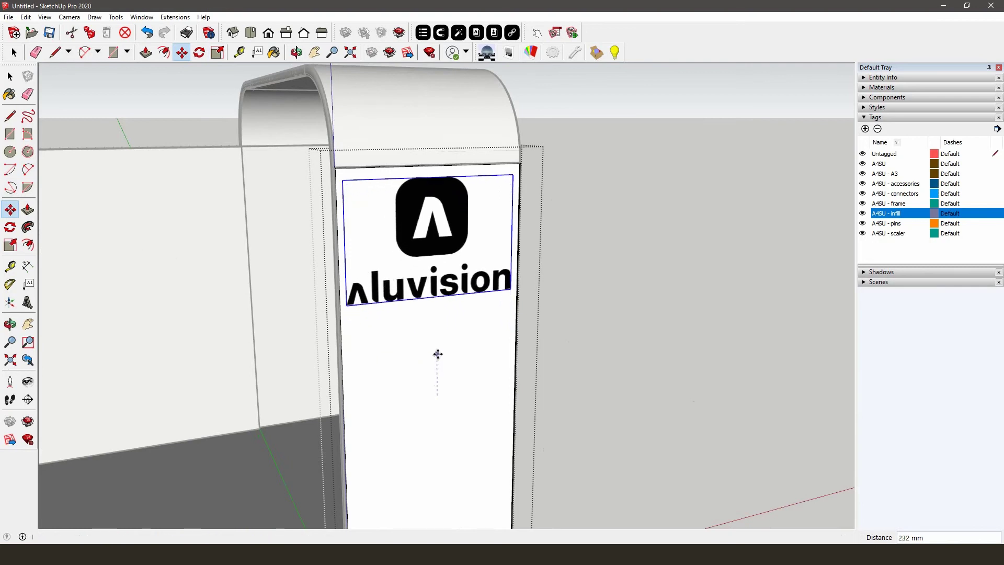
key("space")
scroll(642, 273, "down", 1)
scroll(641, 273, "down", 1)
scroll(641, 273, "down", 2)
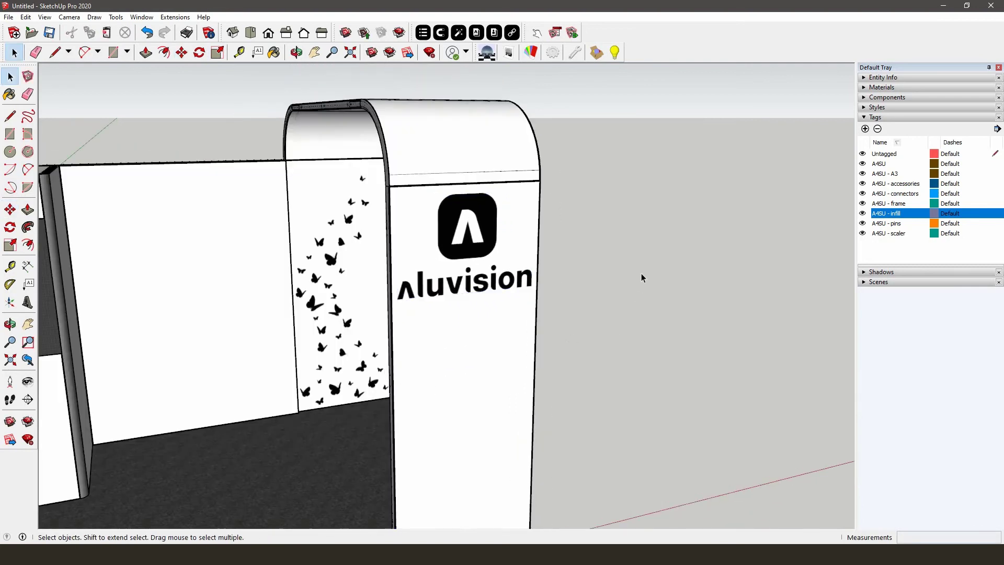
scroll(641, 273, "down", 1)
scroll(641, 273, "down", 2)
scroll(641, 273, "down", 2)
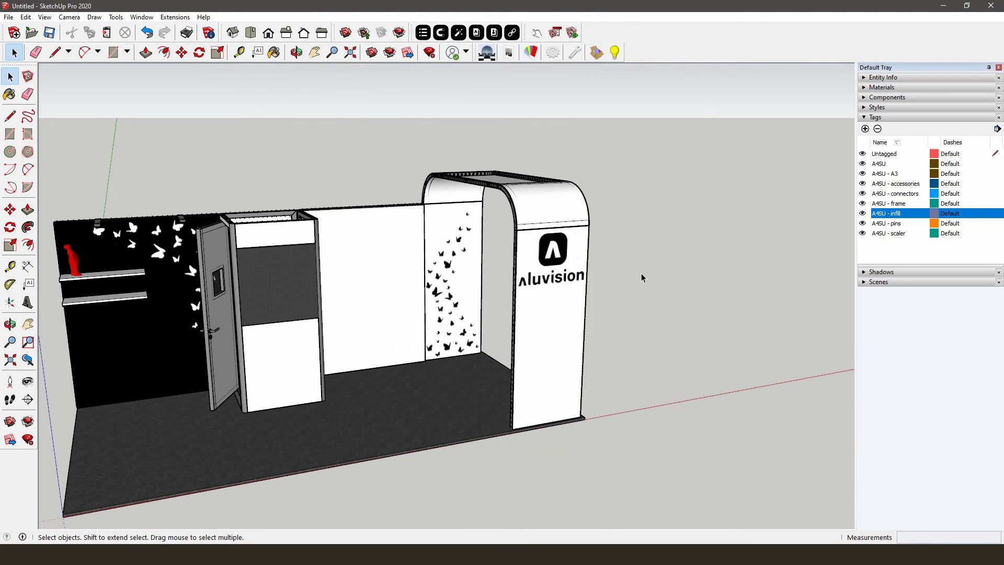
scroll(640, 273, "down", 2)
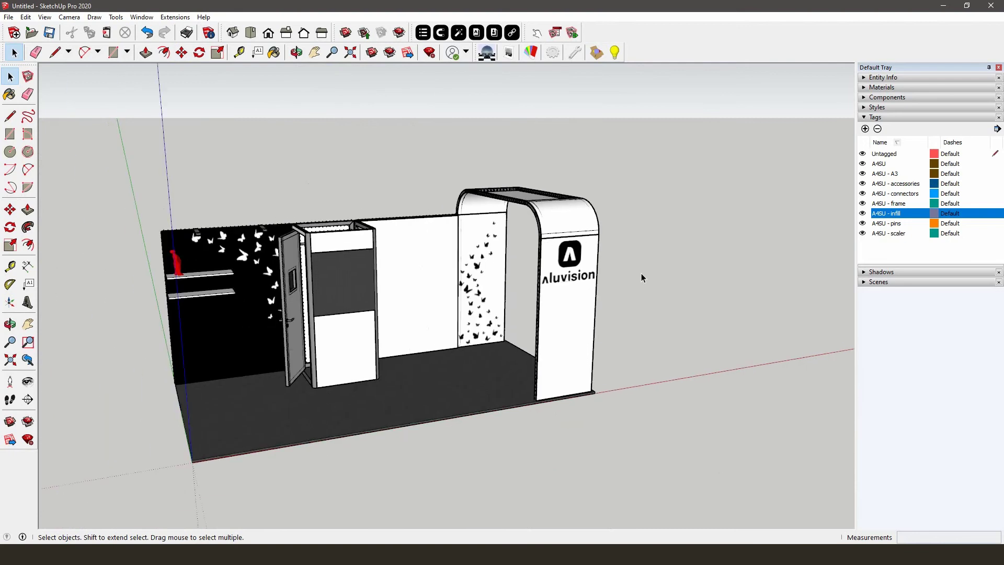
- Open the infill panel's inner contents for editing
double_click(429, 291)
double_click(429, 290)
scroll(429, 291, "up", 3)
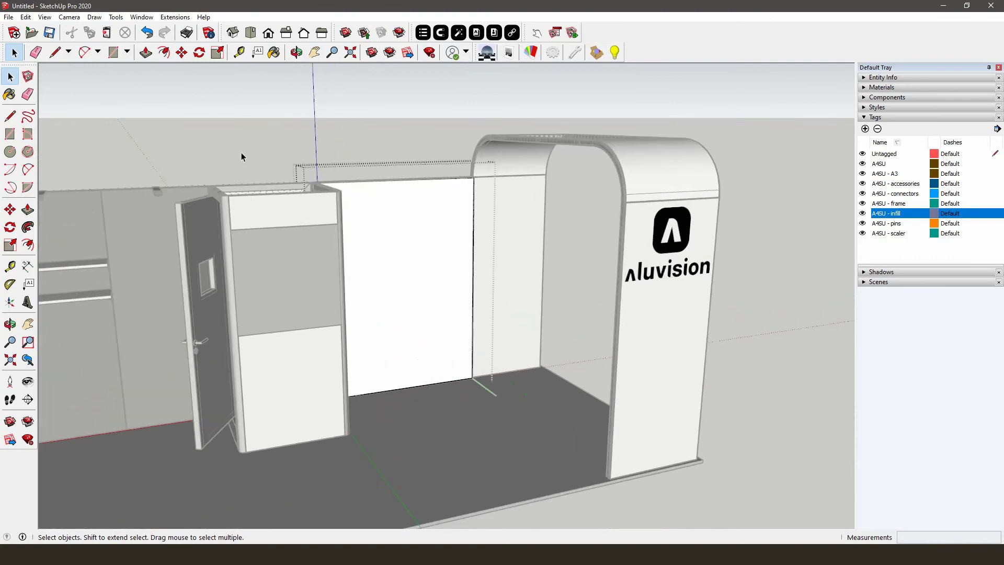
- Import 'Campagnebeeld 1860x2480mm.jpg' as a texture
left_click(9, 17)
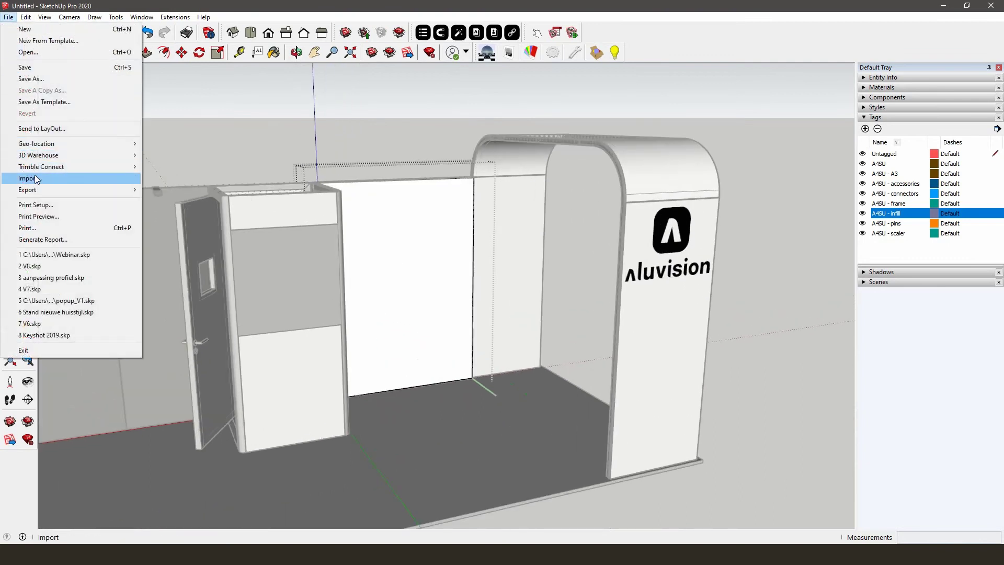
left_click(36, 178)
left_click(386, 237)
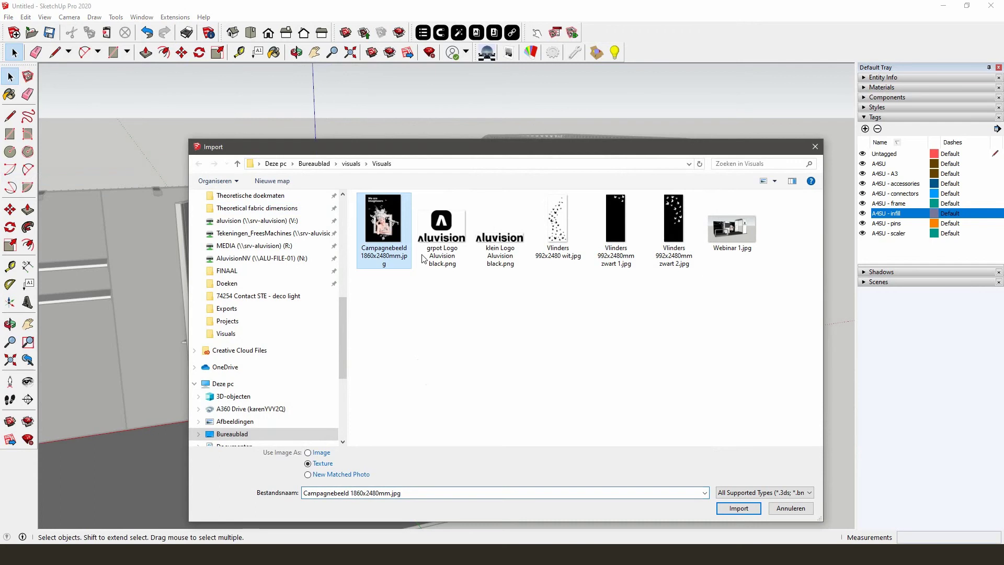
left_click(726, 510)
- Place the 'We are imagineers' campaign image across the back wall behind the arch
mouse_move(439, 347)
middle_mouse_down()
mouse_move(439, 361)
mouse_move(251, 363)
middle_mouse_up()
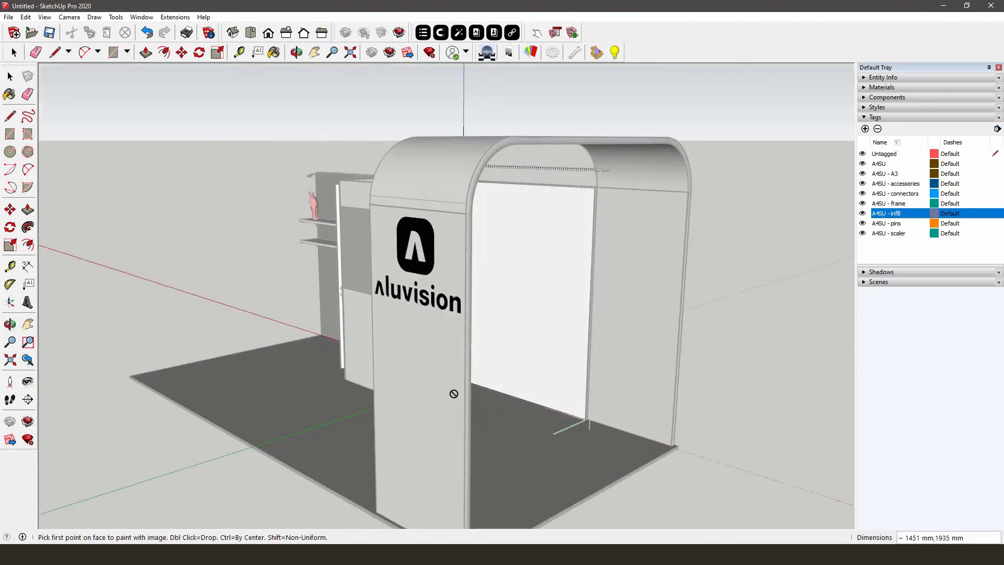
scroll(478, 366, "up", 2)
scroll(475, 364, "up", 2)
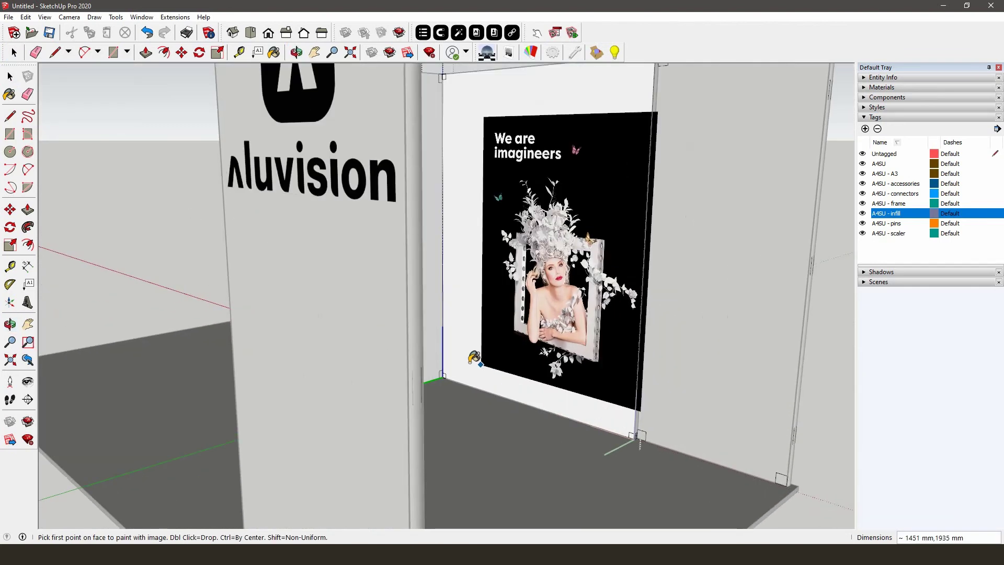
scroll(470, 361, "up", 2)
scroll(465, 357, "up", 2)
scroll(463, 360, "up", 2)
scroll(444, 372, "up", 2)
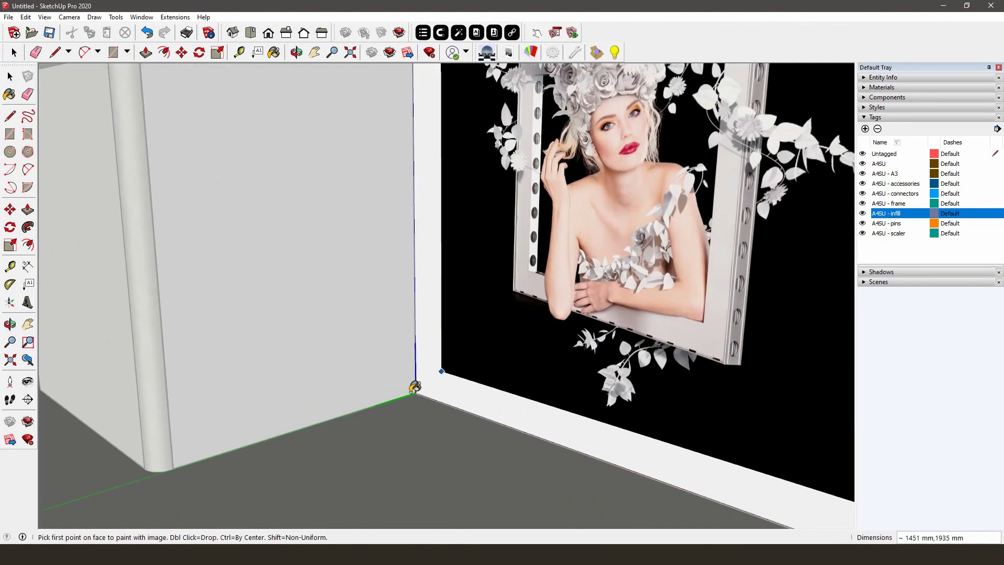
scroll(415, 386, "up", 2)
scroll(418, 390, "up", 2)
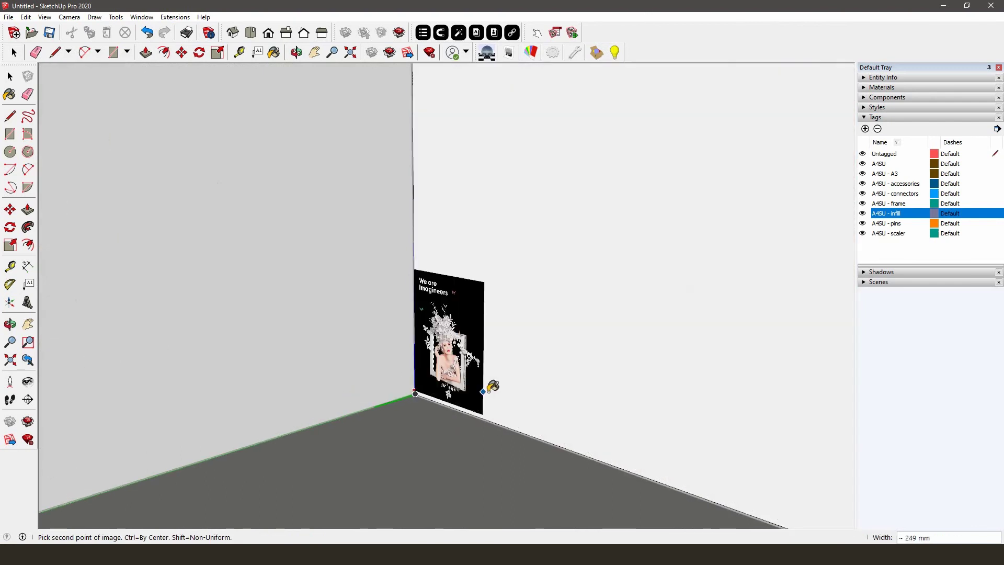
mouse_move(487, 385)
middle_mouse_down()
mouse_move(542, 385)
mouse_move(402, 318)
mouse_move(418, 324)
middle_mouse_up()
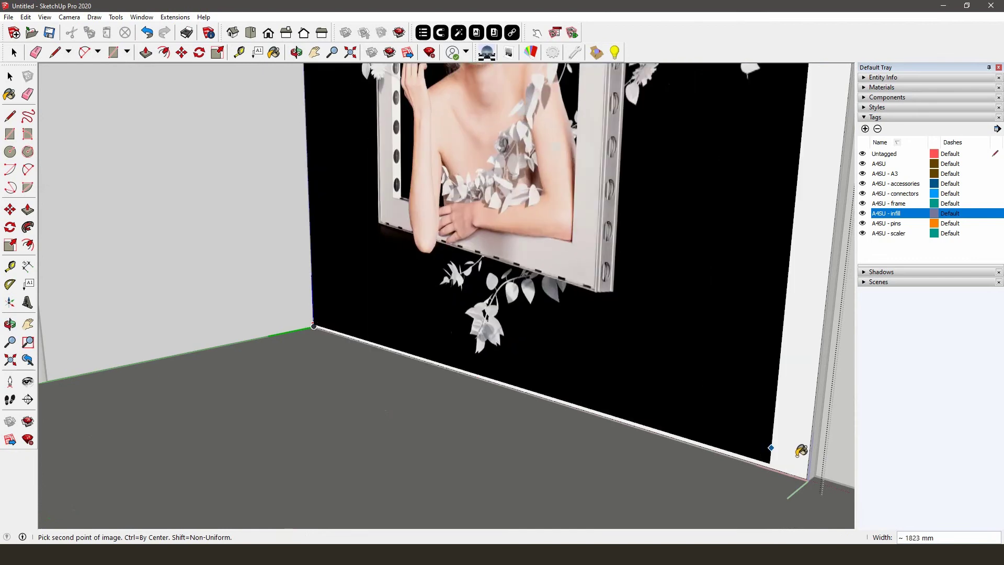
key("space")
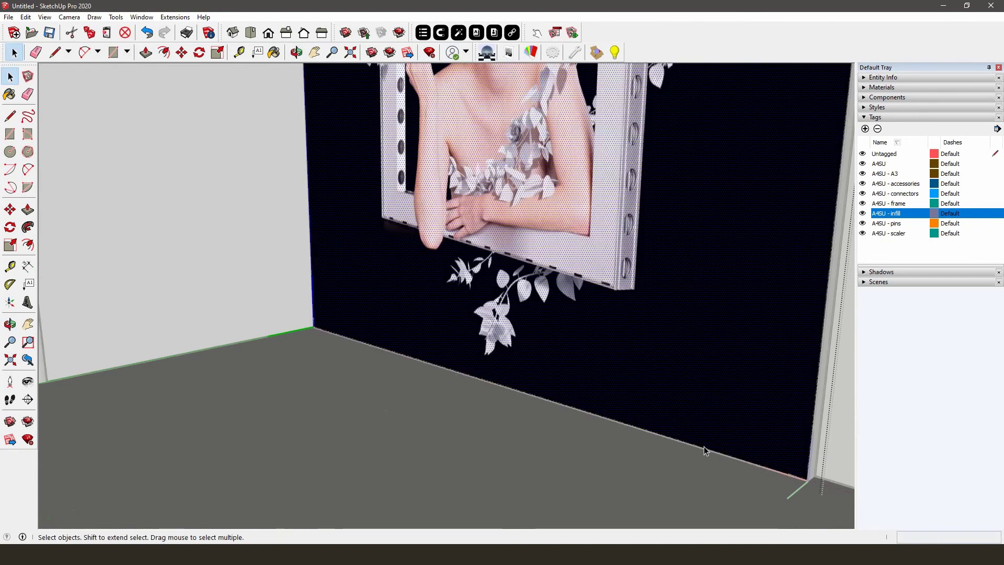
scroll(582, 427, "down", 10)
scroll(579, 335, "down", 5)
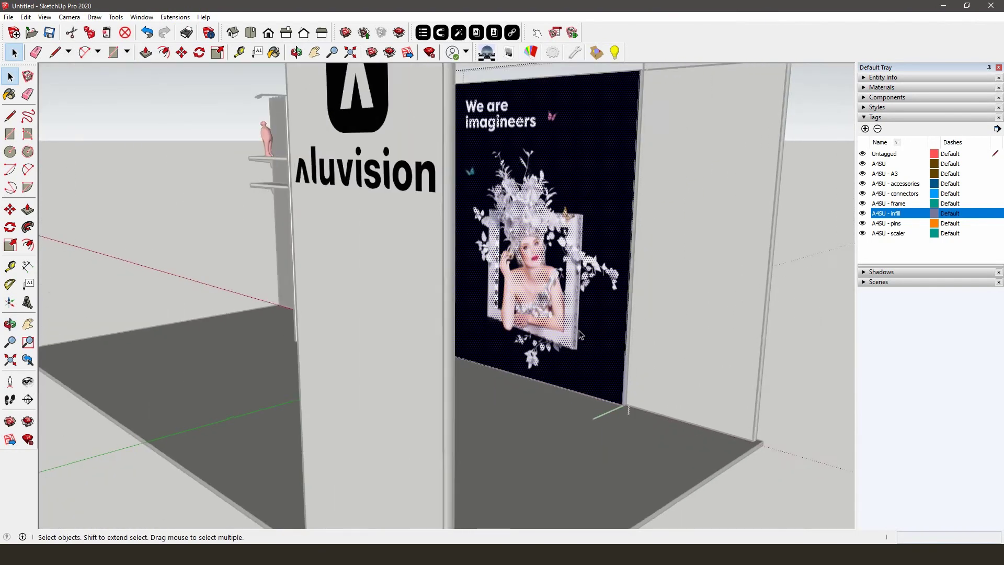
scroll(751, 458, "down", 4)
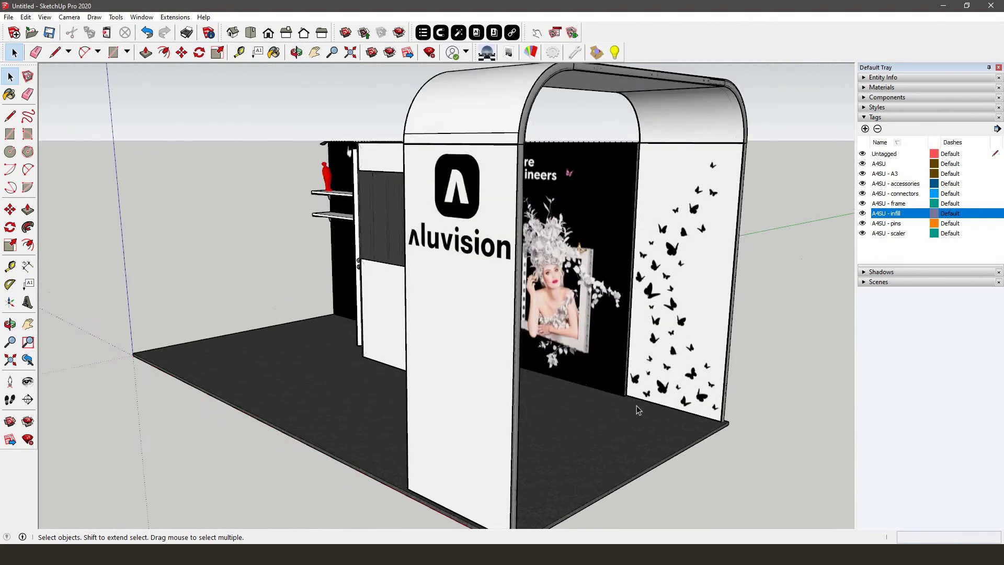
middle_click_drag(635, 406, 569, 320)
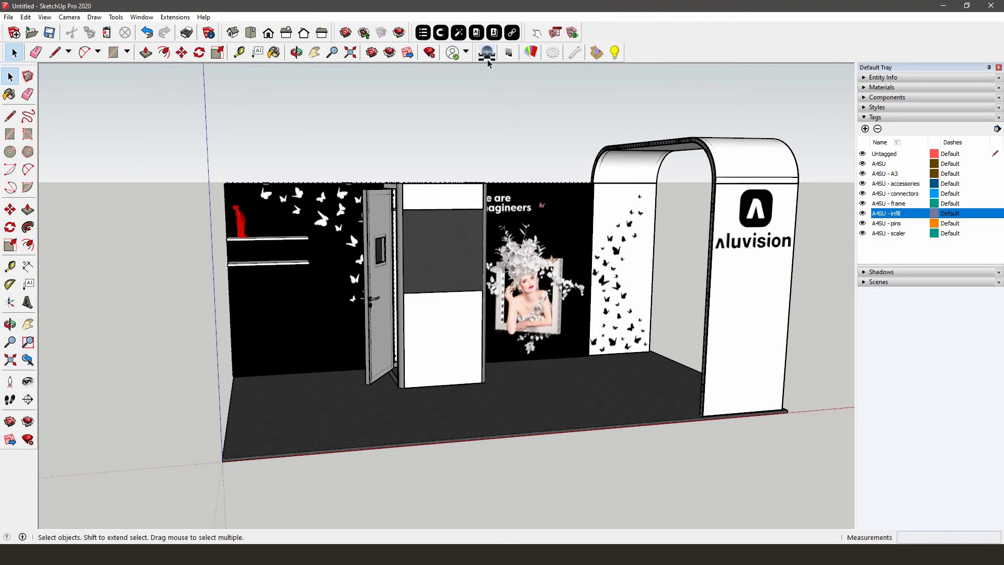
- Download the Looping W/B counter from Aluvision Readymade & displays and place it at the booth's front-left floor corner
left_click(476, 33)
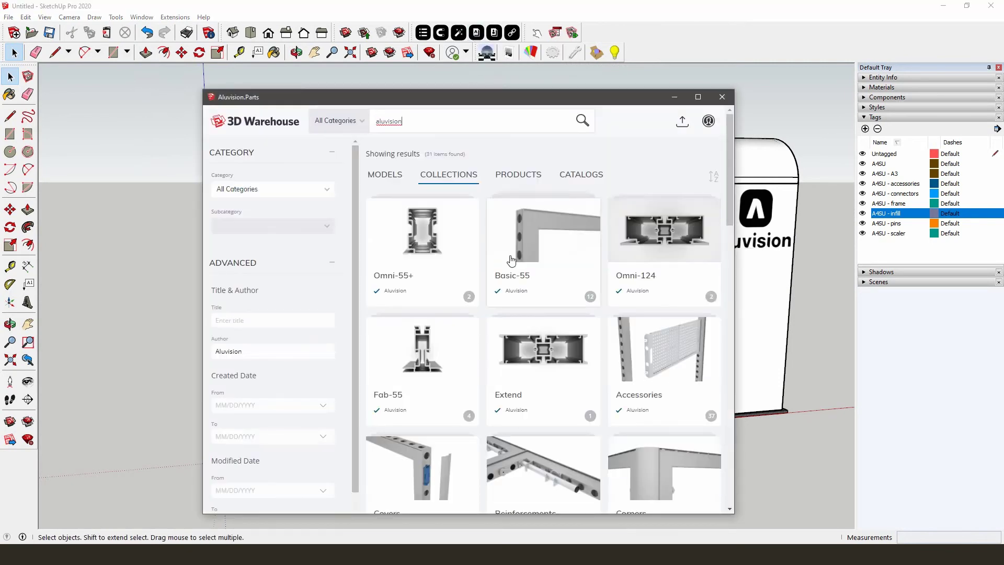
scroll(511, 260, "down", 3)
scroll(543, 288, "down", 1)
left_click(666, 372)
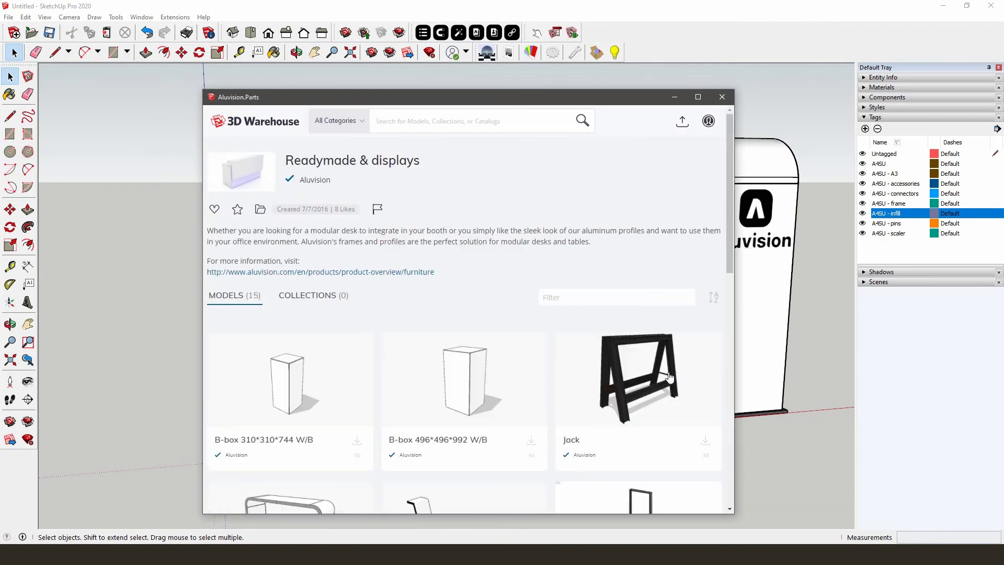
scroll(575, 336, "down", 1)
scroll(575, 336, "down", 3)
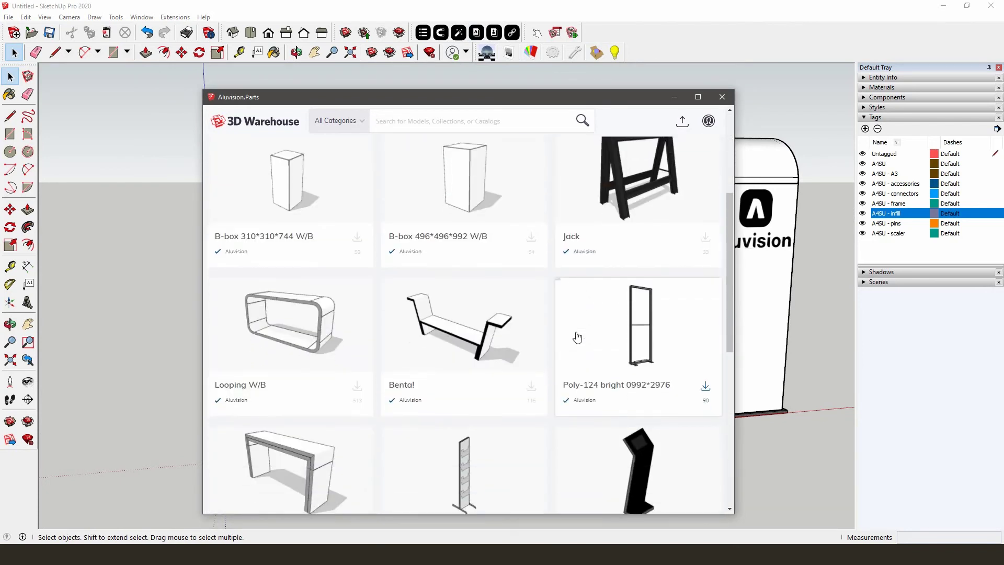
left_click(356, 380)
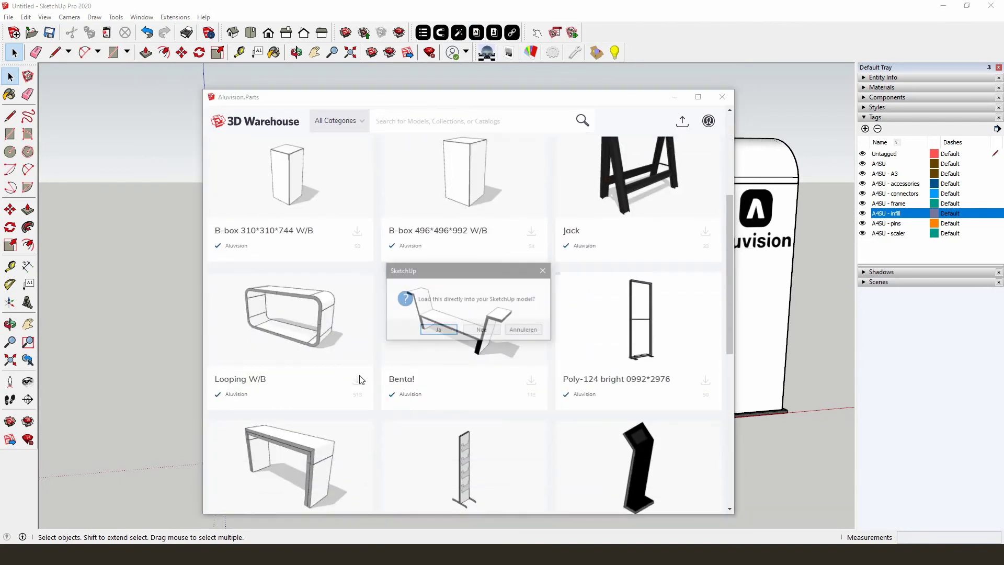
left_click(429, 331)
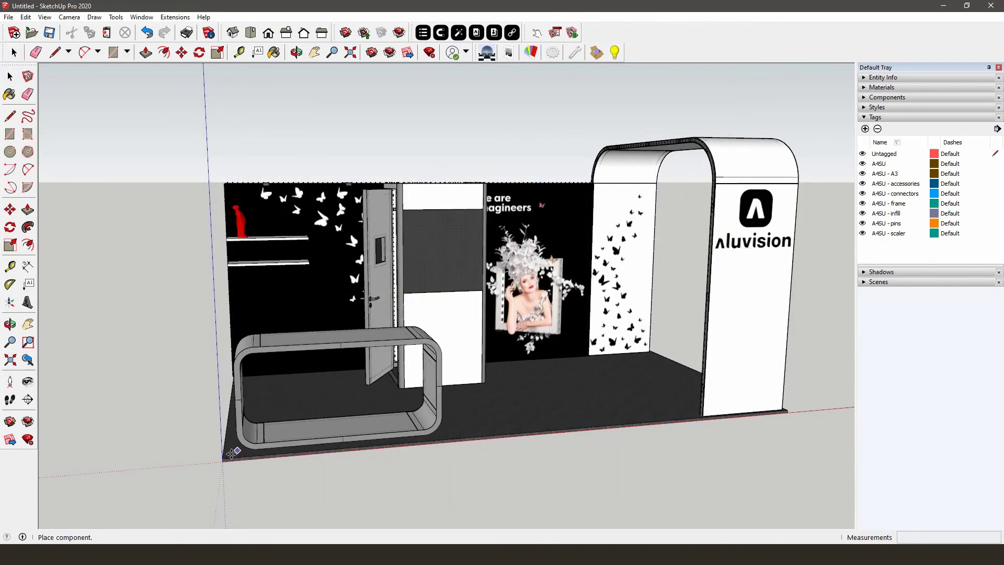
left_click(227, 454)
mouse_move(303, 388)
middle_mouse_down()
mouse_move(359, 408)
mouse_move(403, 327)
mouse_move(453, 418)
middle_mouse_up()
left_click(459, 449)
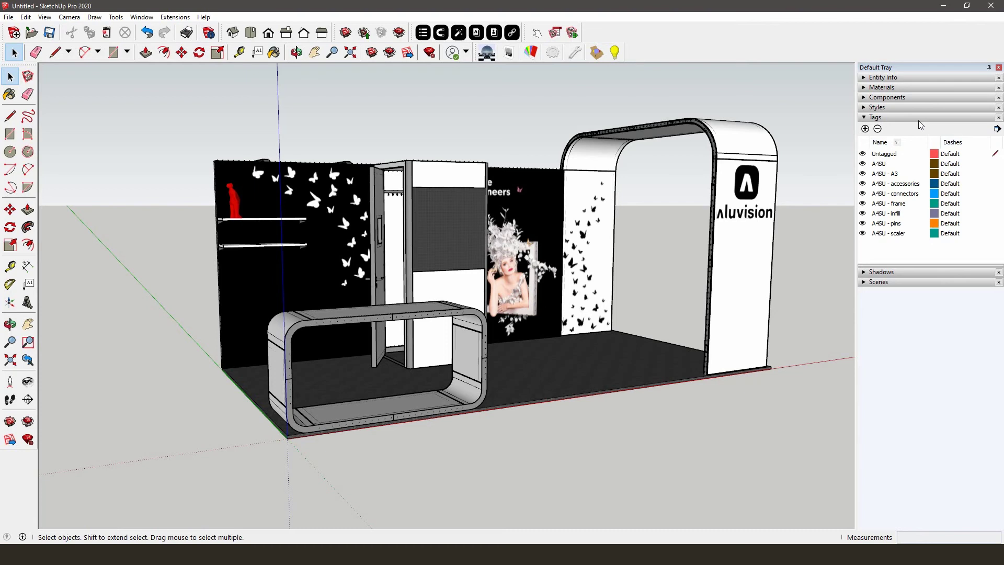
- Create a Floor tag and assign the booth floor group to it in Entity Info
left_click(865, 128)
type("Floor")
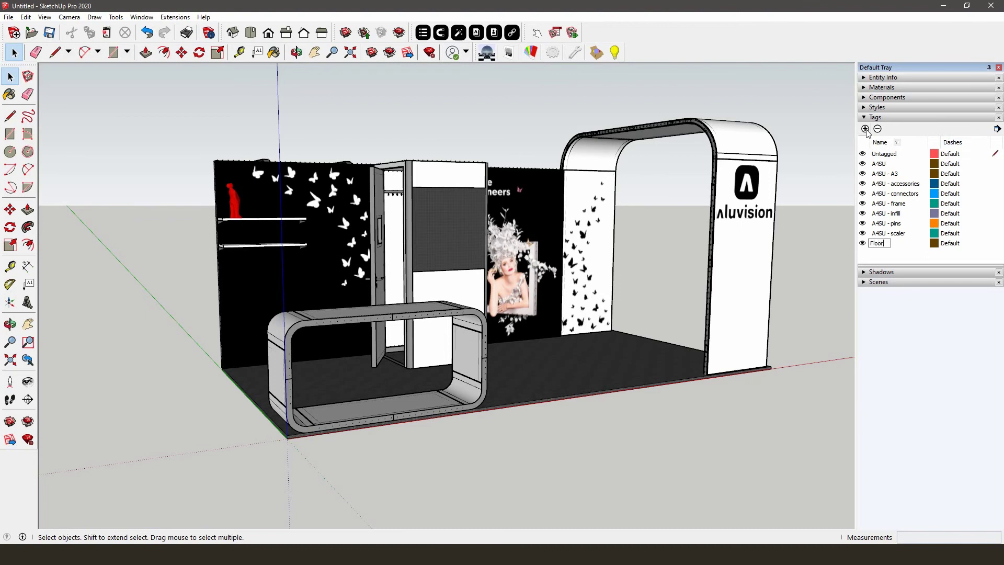
key("Return")
left_click(660, 359)
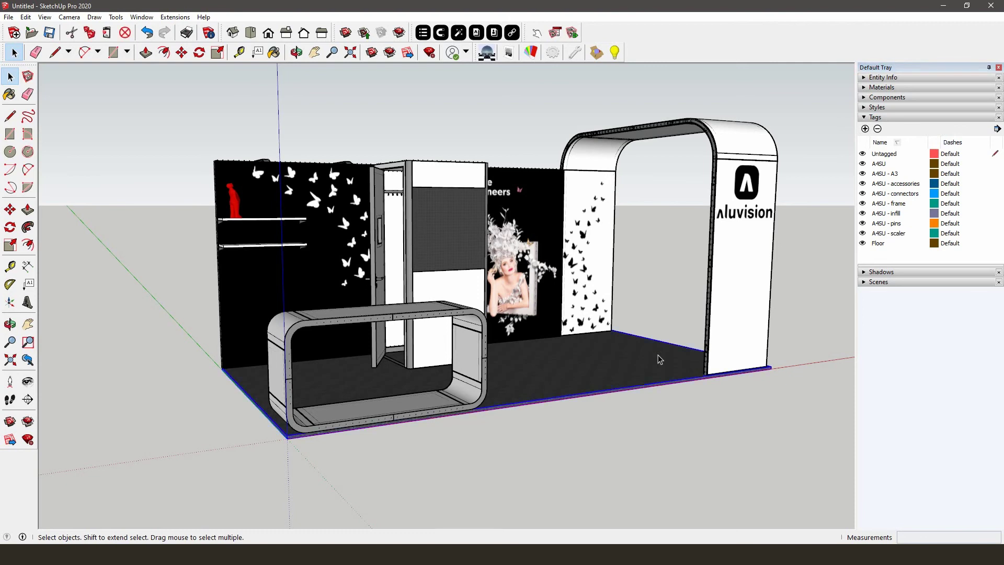
left_click(863, 78)
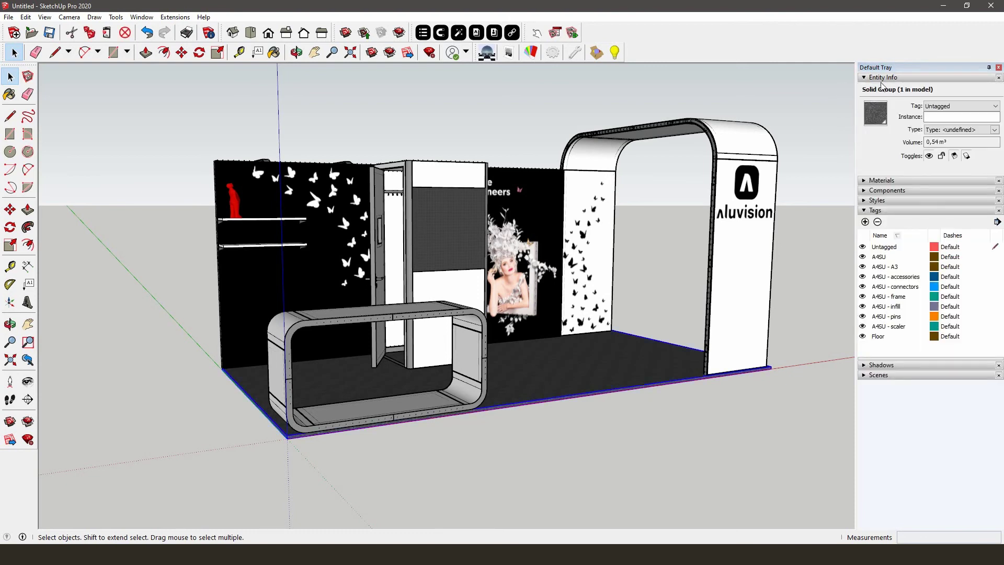
left_click(995, 107)
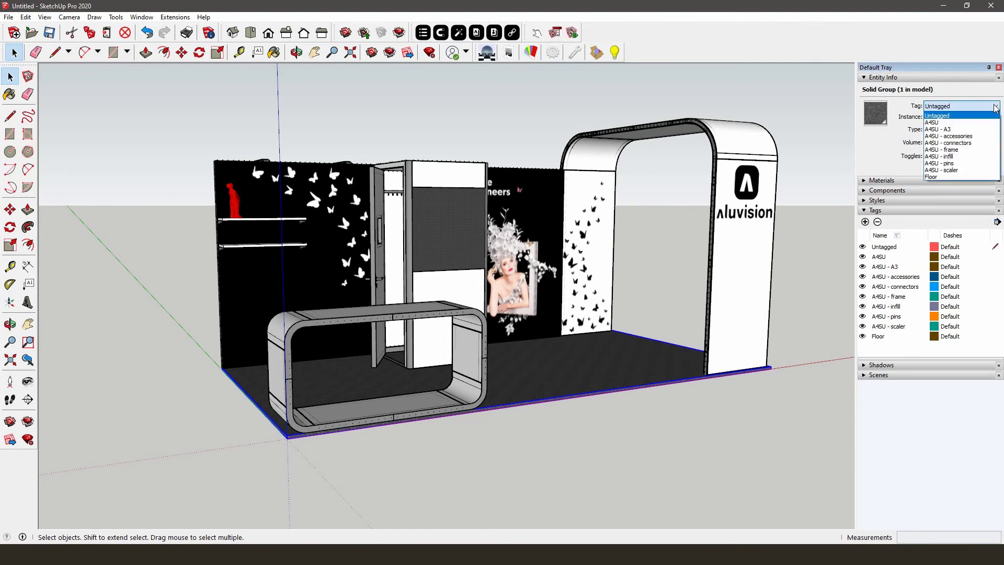
left_click(953, 177)
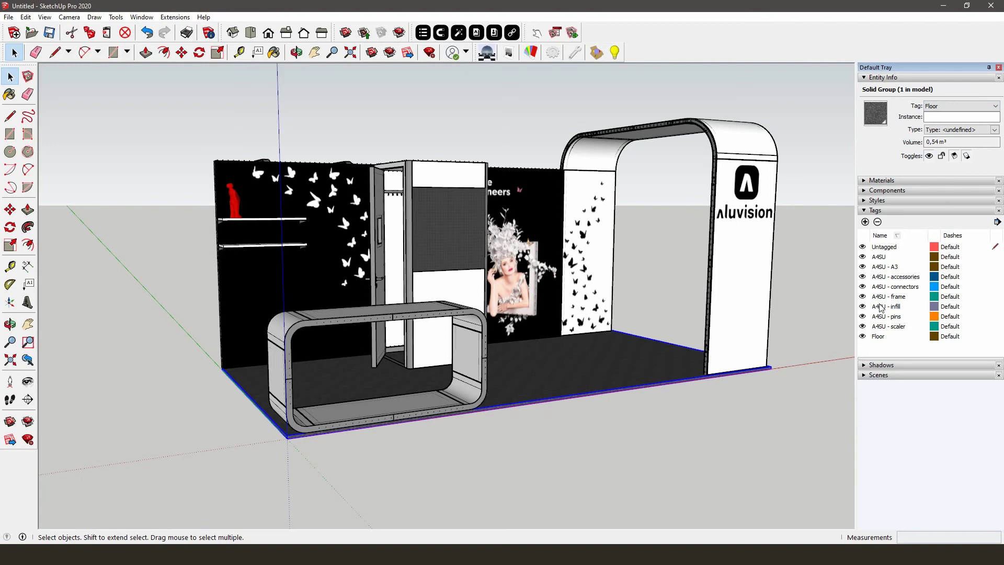
- Toggle the Floor tag's visibility off and on, then collapse Tags and Entity Info and expand Scenes
left_click(863, 339)
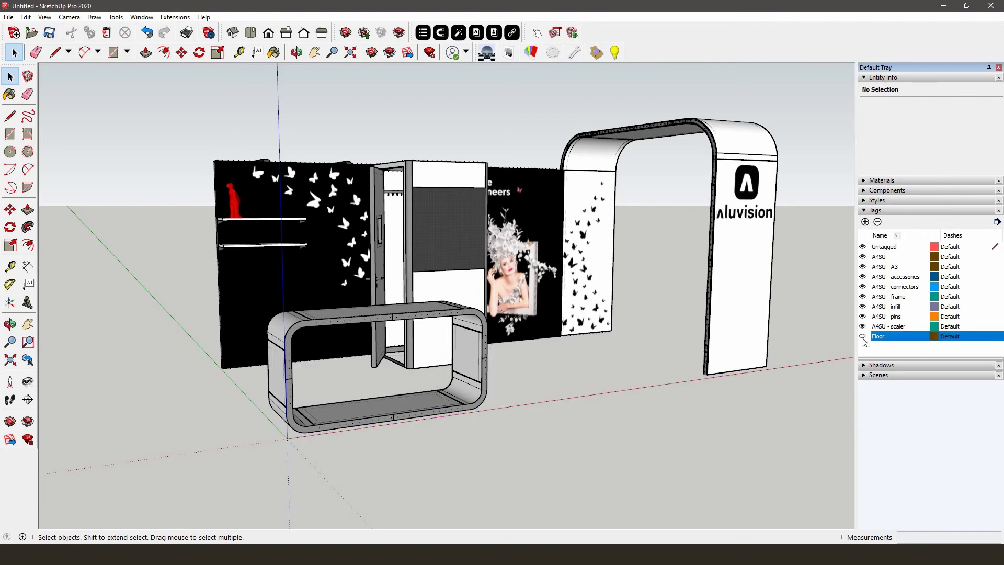
left_click(863, 336)
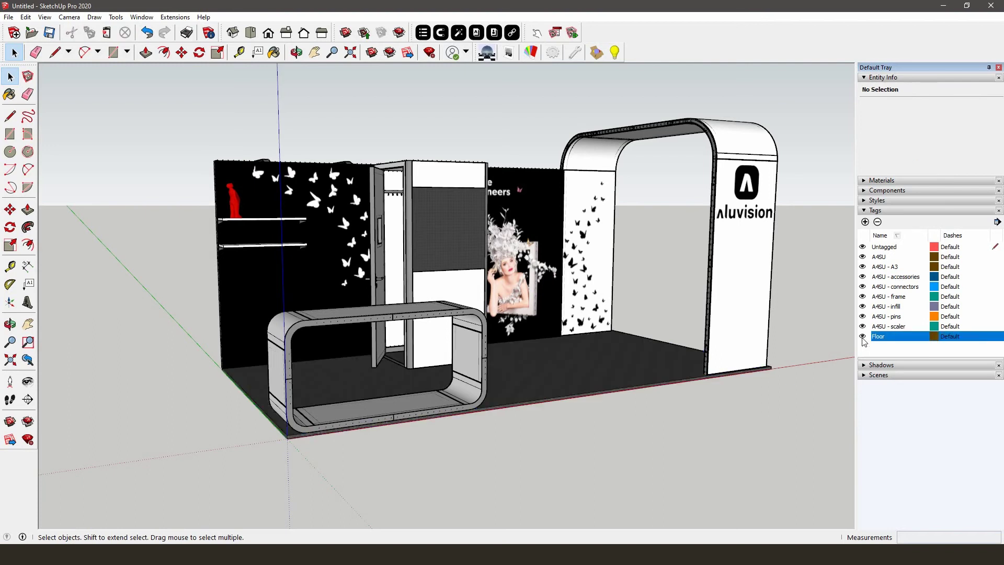
left_click(870, 210)
left_click(868, 78)
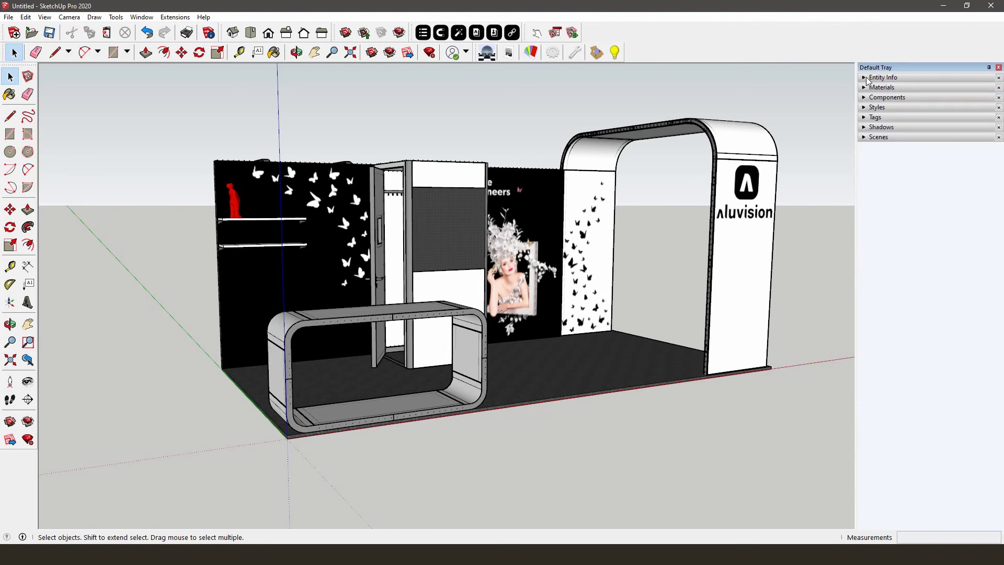
left_click(865, 139)
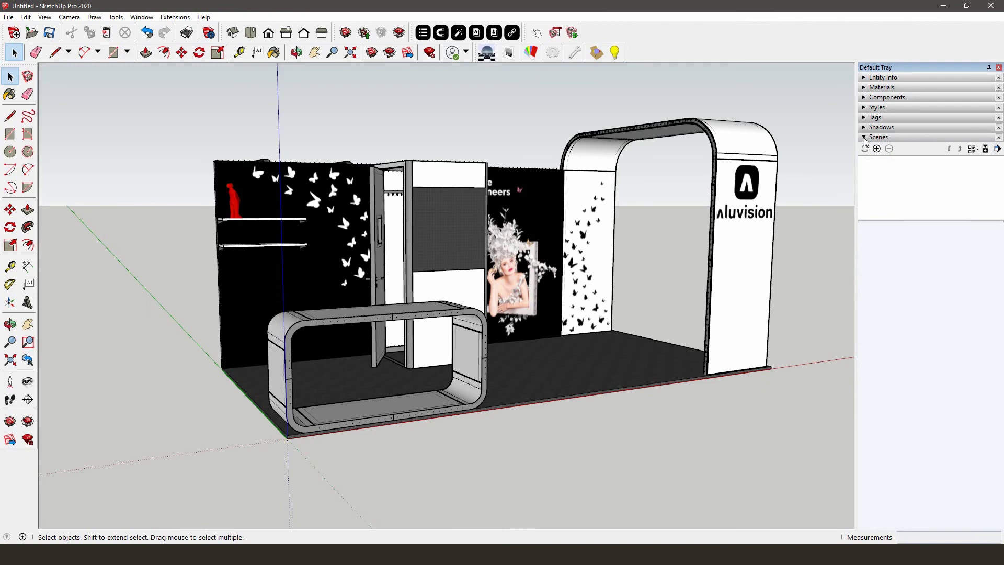
- Save Scenes 1–3: an angled view, a straight front view and an angled side view
scroll(693, 232, "up", 2)
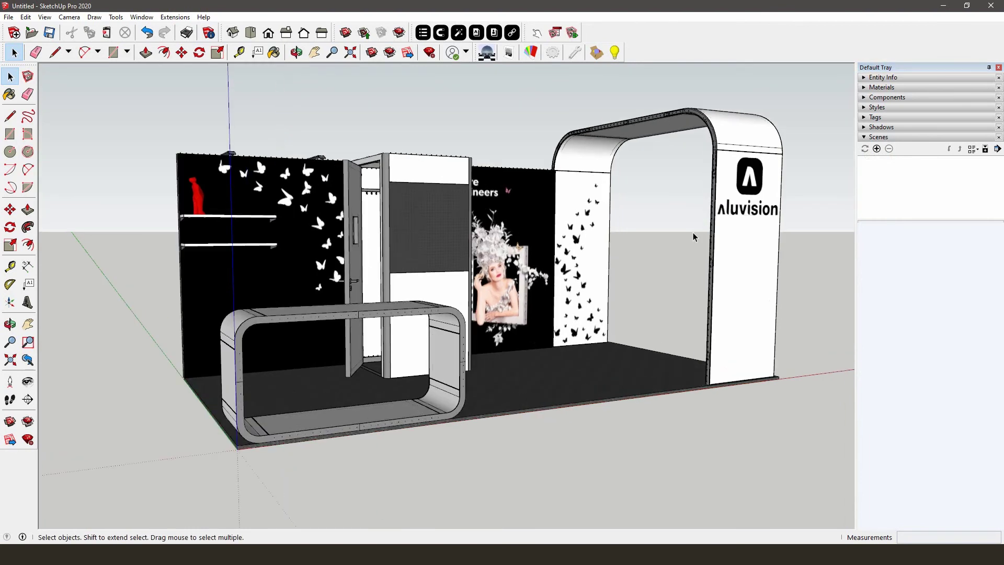
scroll(693, 232, "up", 2)
middle_click_drag(692, 232, 688, 231)
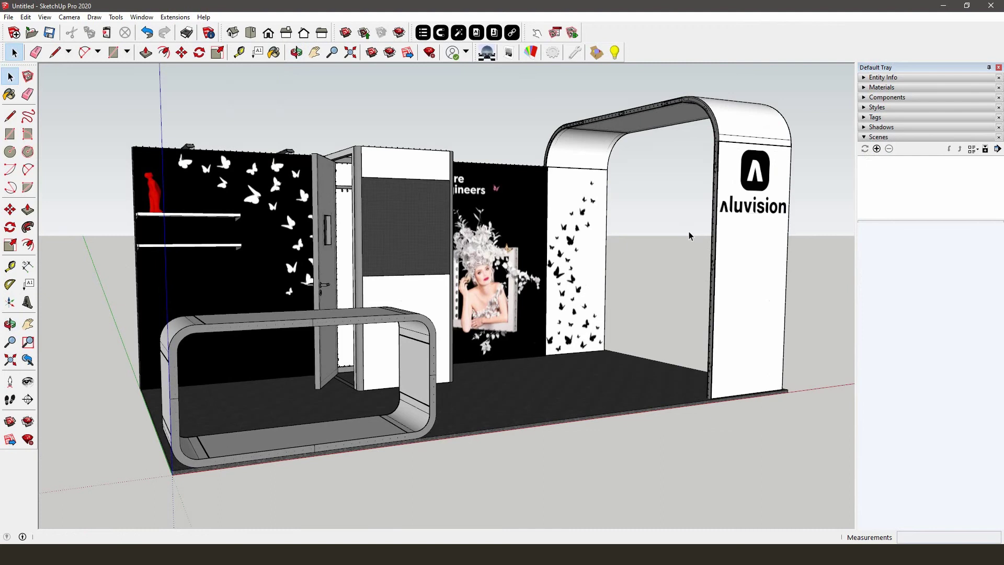
left_click(877, 149)
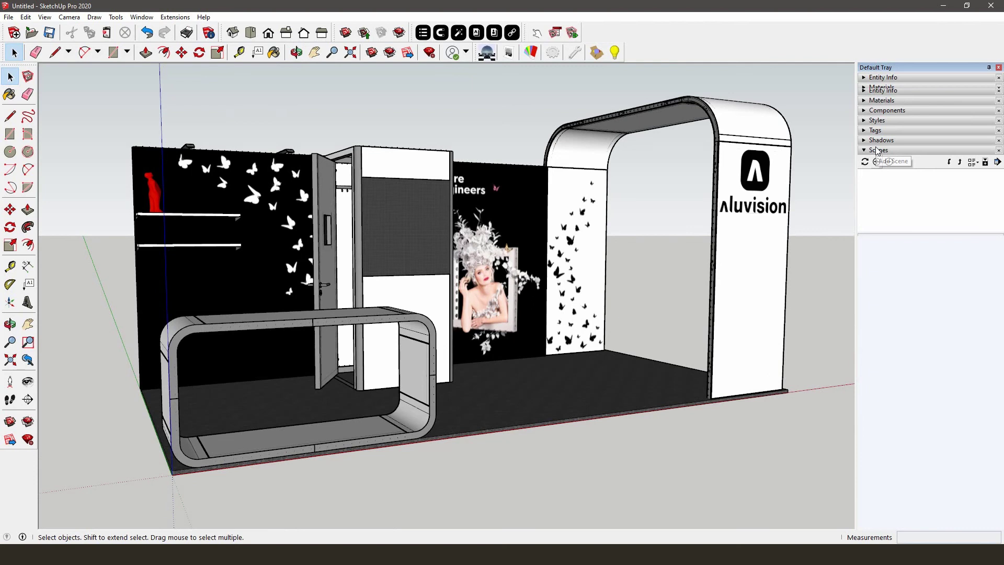
mouse_move(759, 224)
middle_mouse_down()
mouse_move(724, 214)
mouse_move(669, 226)
middle_mouse_up()
key("space")
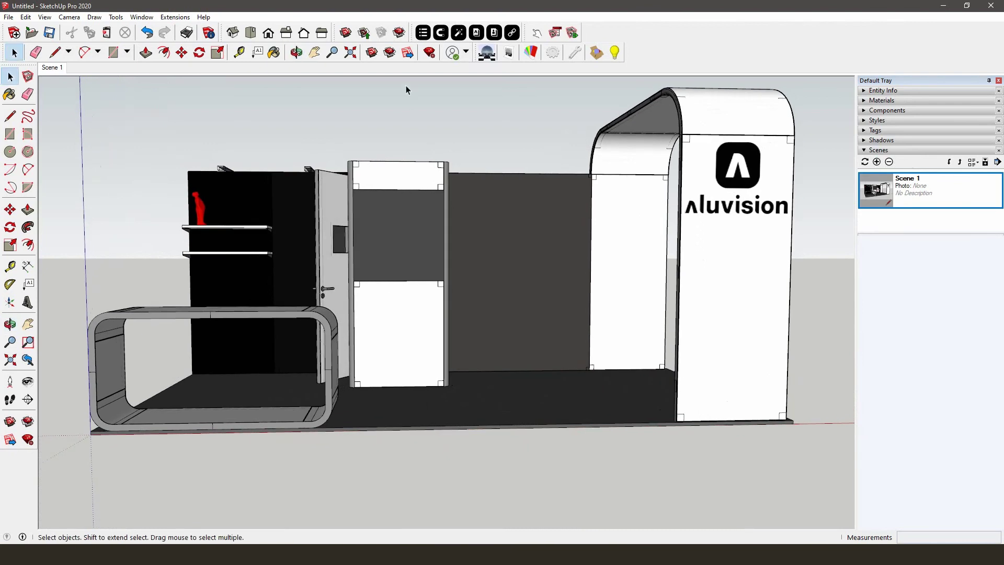
left_click(877, 162)
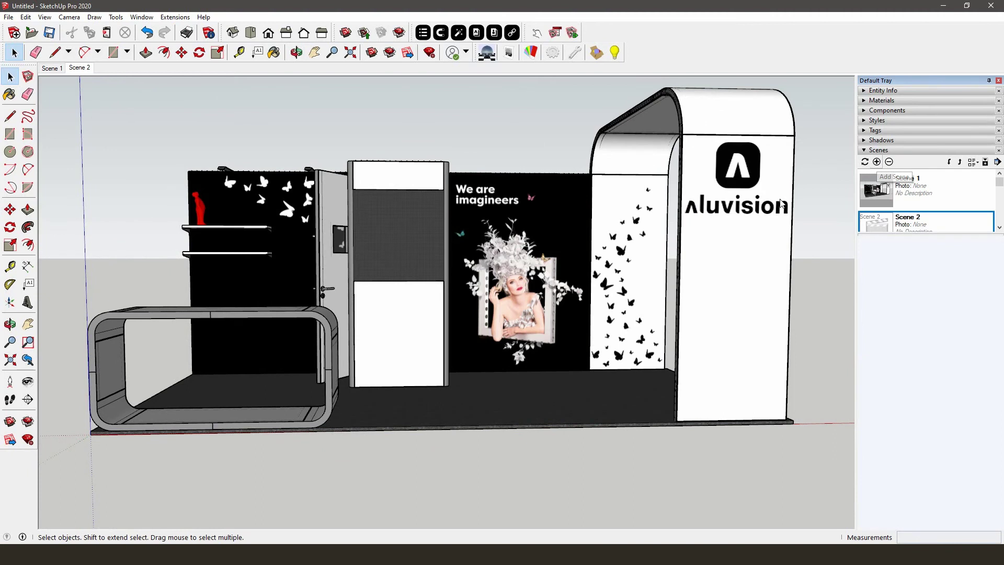
mouse_move(758, 240)
middle_mouse_down()
mouse_move(739, 300)
mouse_move(592, 243)
mouse_move(489, 253)
mouse_move(458, 242)
mouse_move(462, 291)
middle_mouse_up()
scroll(593, 257, "down", 2)
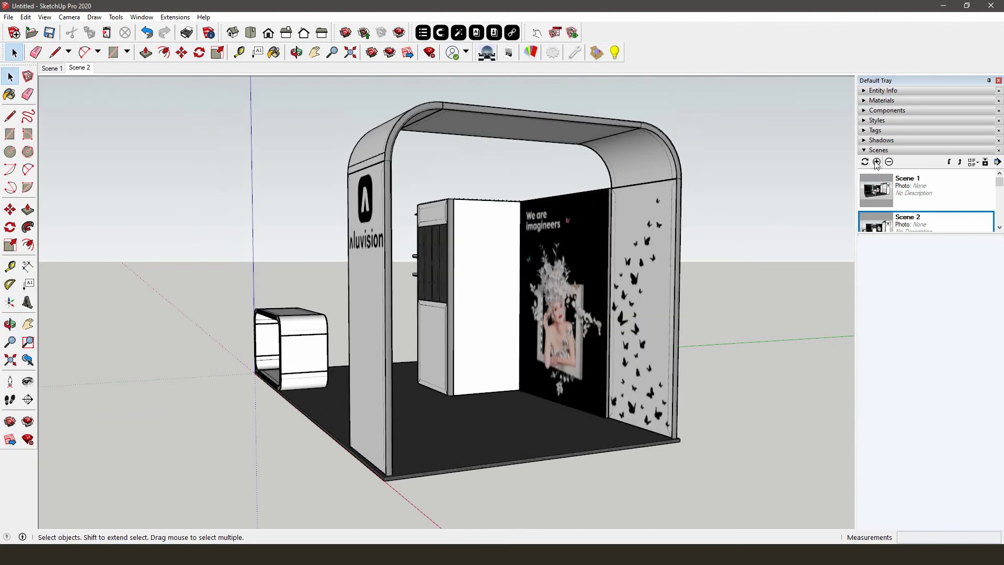
left_click(877, 162)
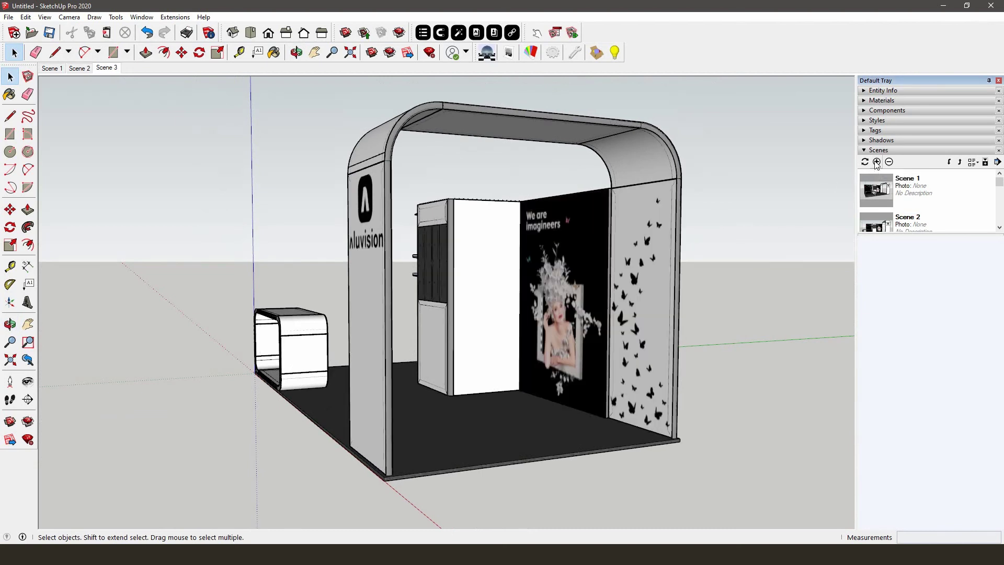
- Preview Scenes 1, 2 and 3, then start a 2D graphic export
left_click(54, 68)
left_click(78, 68)
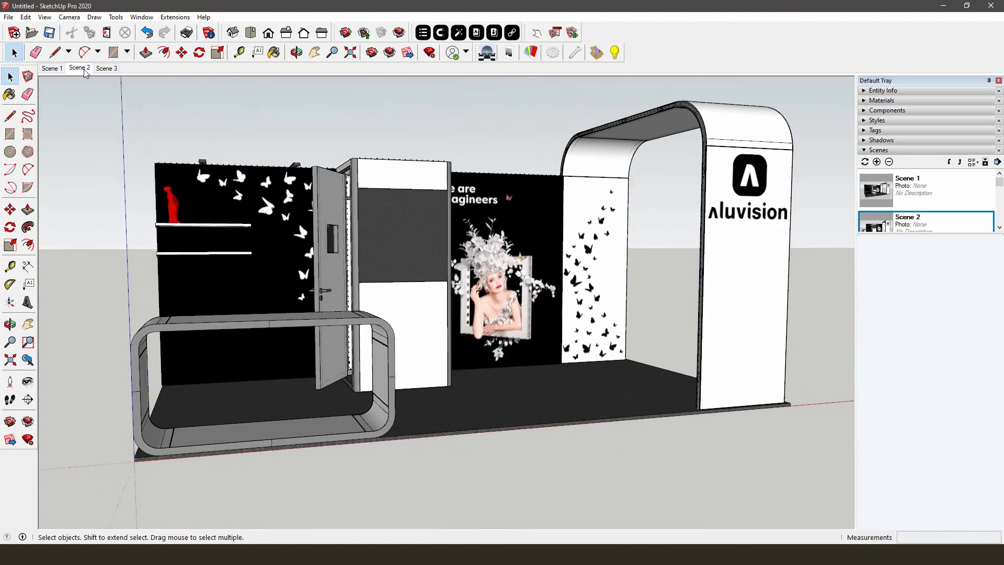
left_click(100, 70)
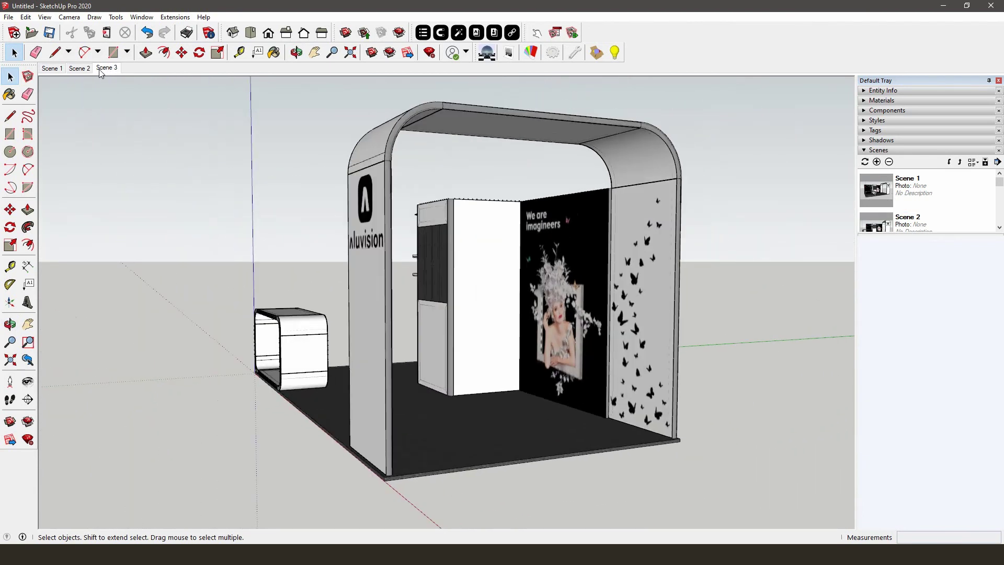
left_click(9, 18)
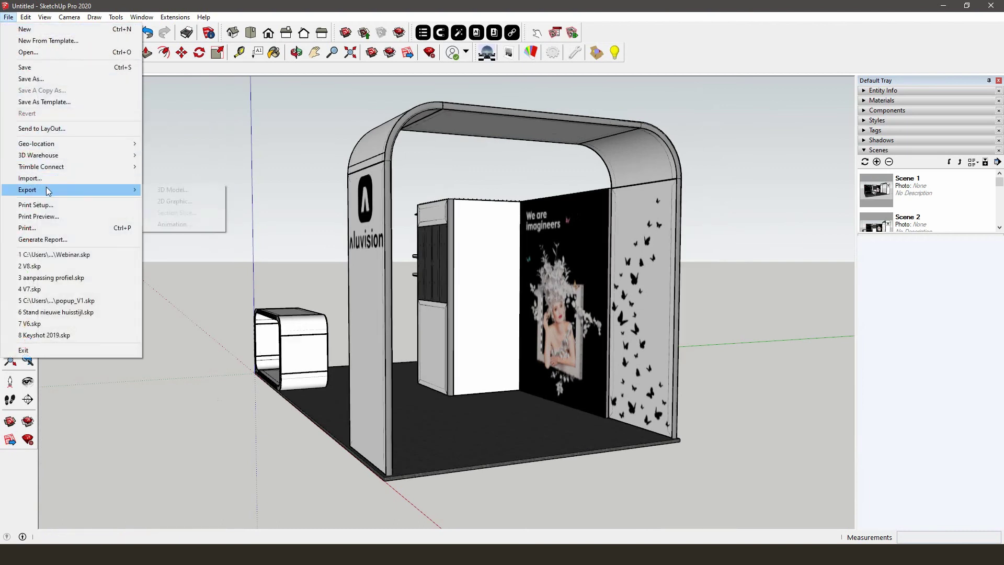
mouse_move(27, 190)
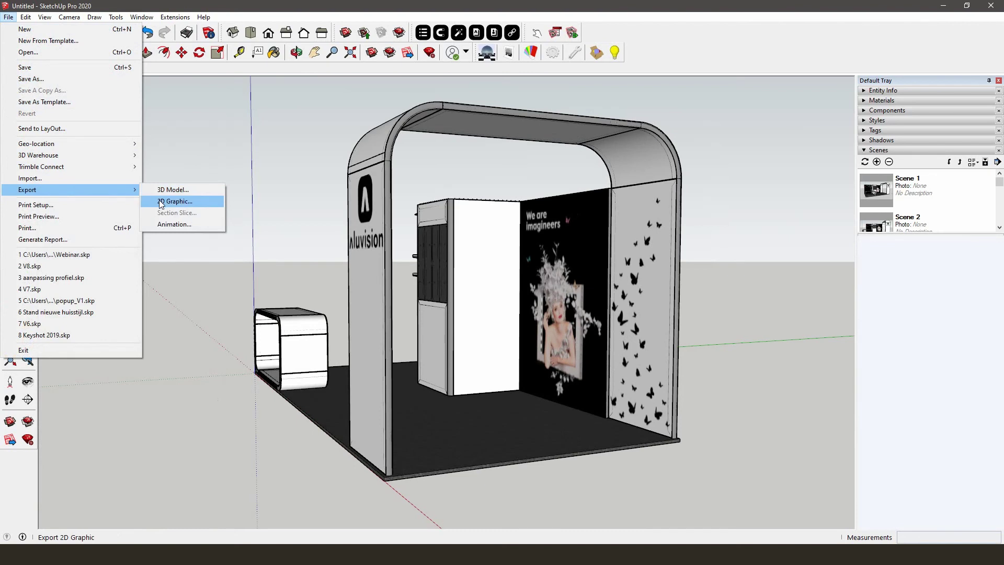
left_click(160, 200)
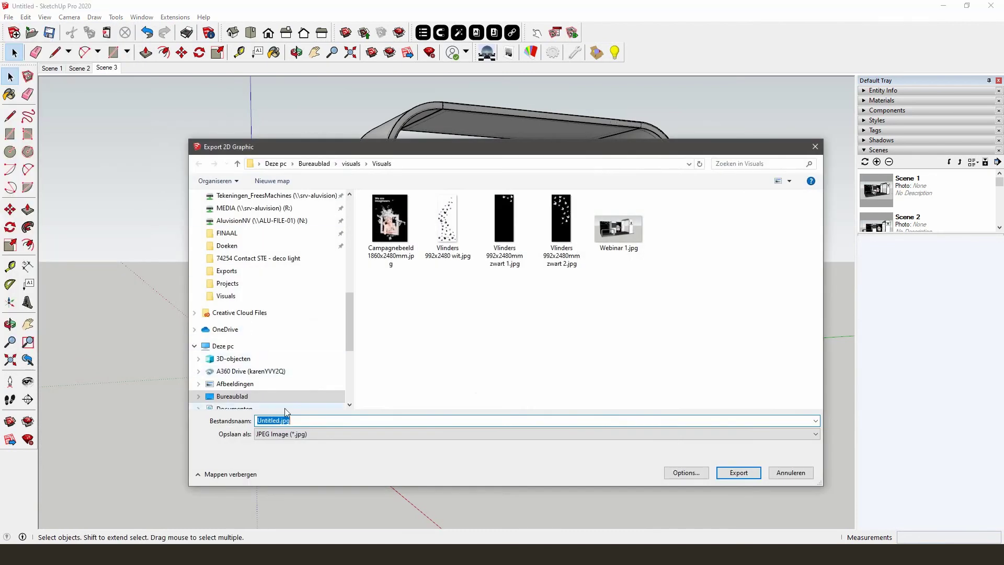
- Export the Scene 3 view as JPEG image Untitled.jpg into the Visuals folder
left_click(289, 434)
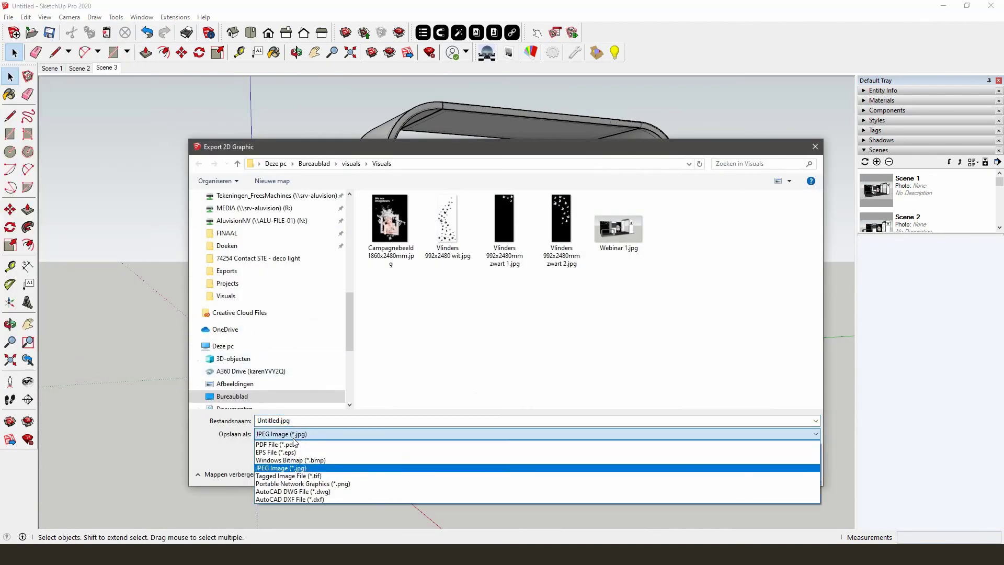
left_click(331, 426)
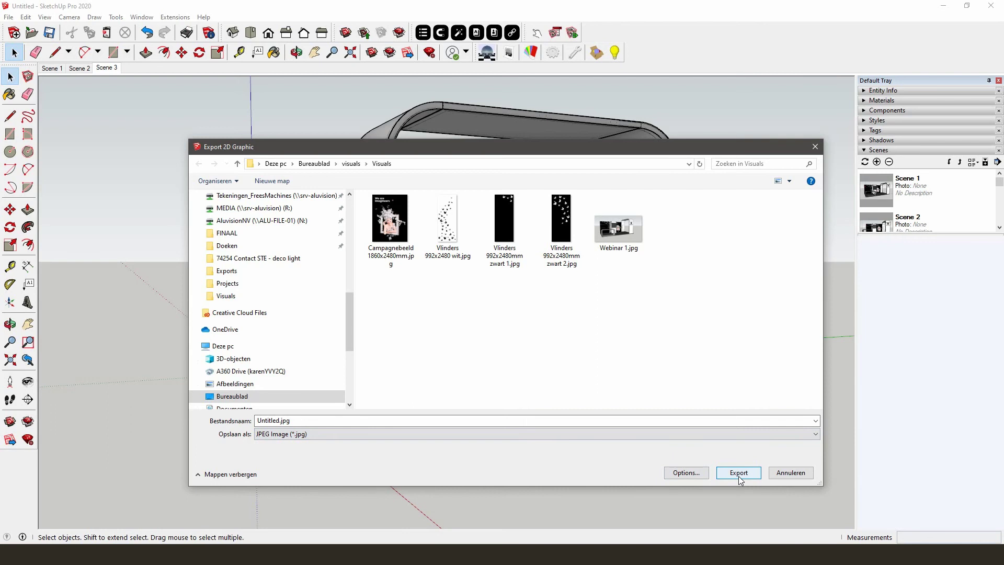
left_click(739, 473)
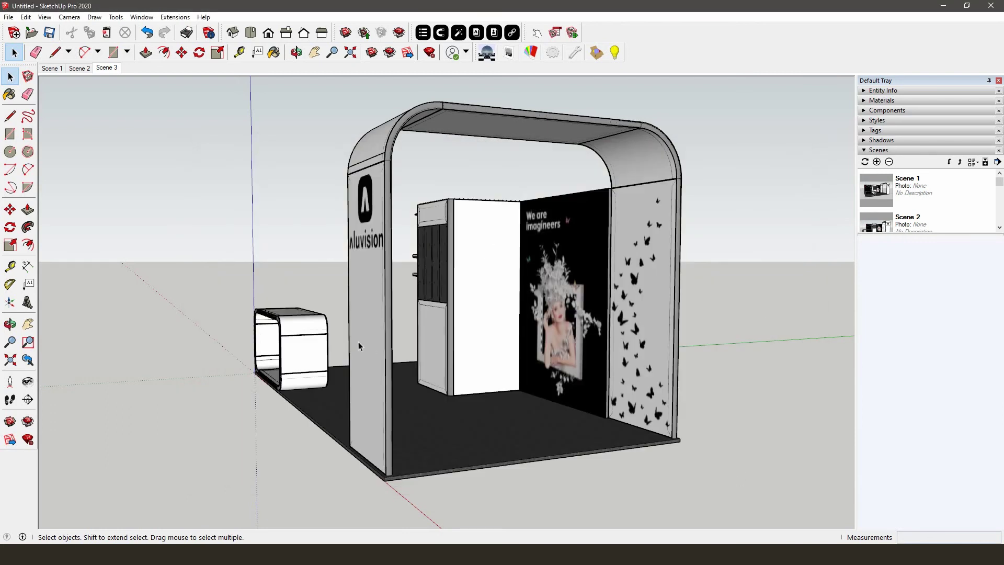
- Return to the Scene 1 view and open the File menu for exporting
left_click(55, 70)
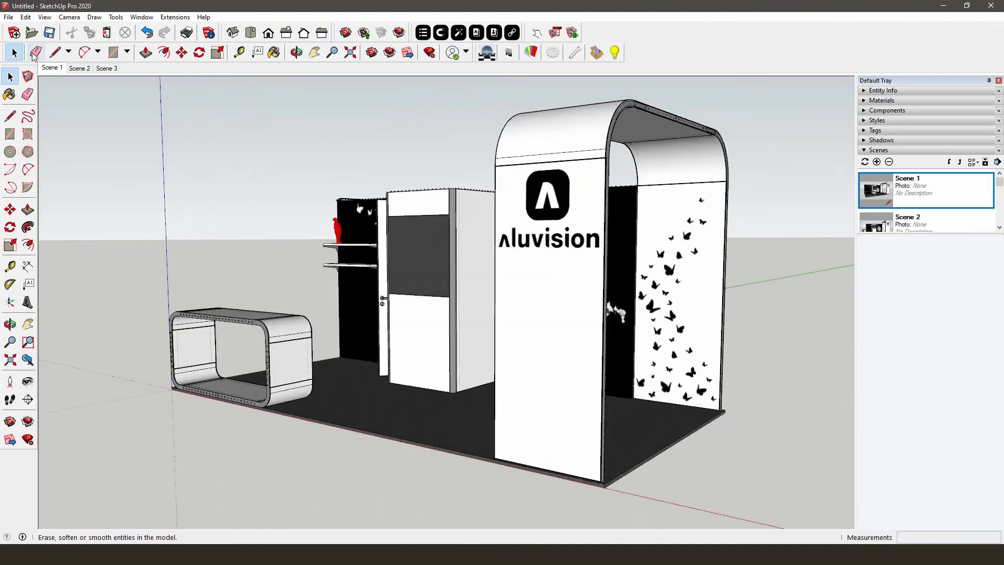
left_click(9, 17)
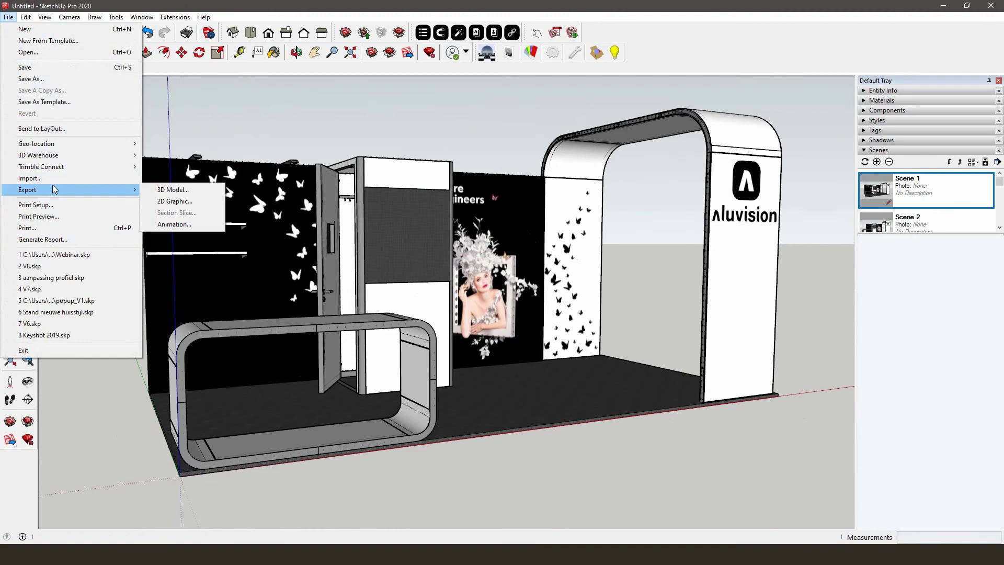
mouse_move(27, 190)
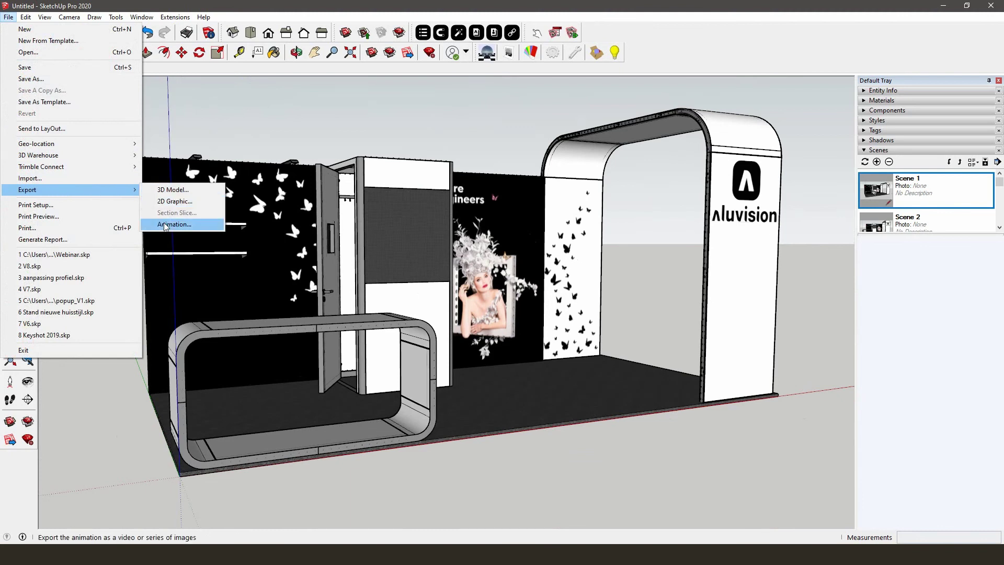
- Export the scenes as animation Untitled.mp4 and select it in the Visuals folder
left_click(166, 225)
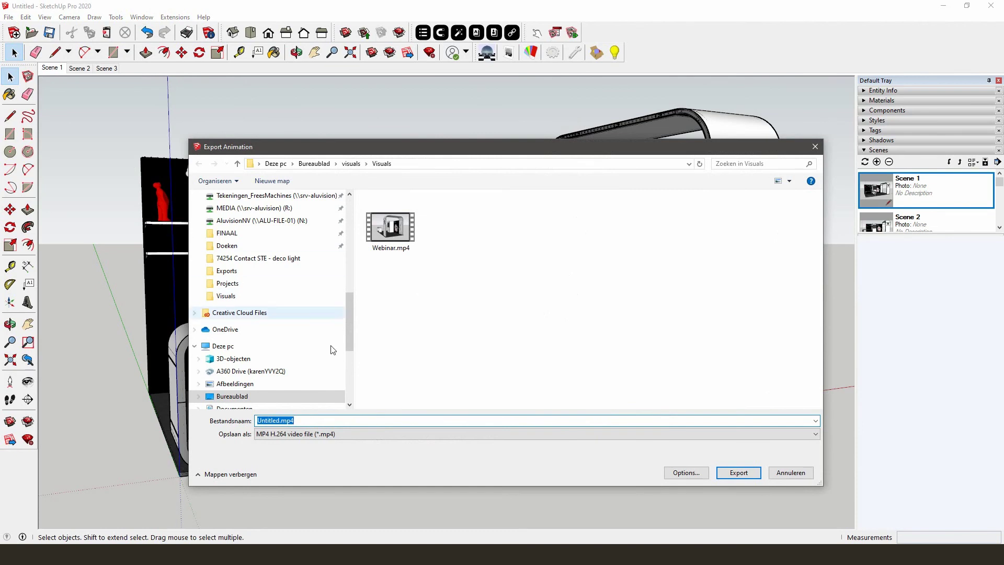
left_click(738, 472)
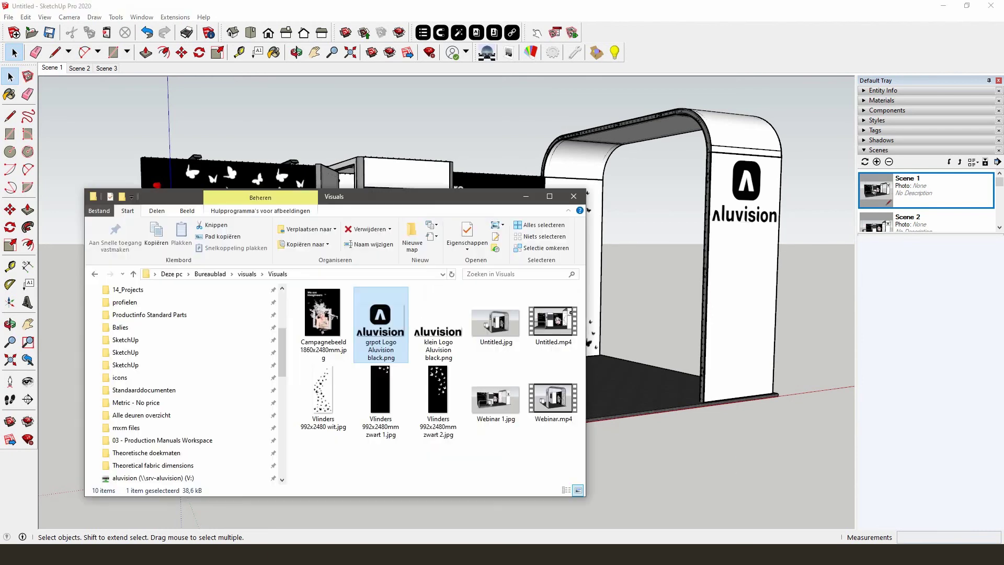
left_click(552, 319)
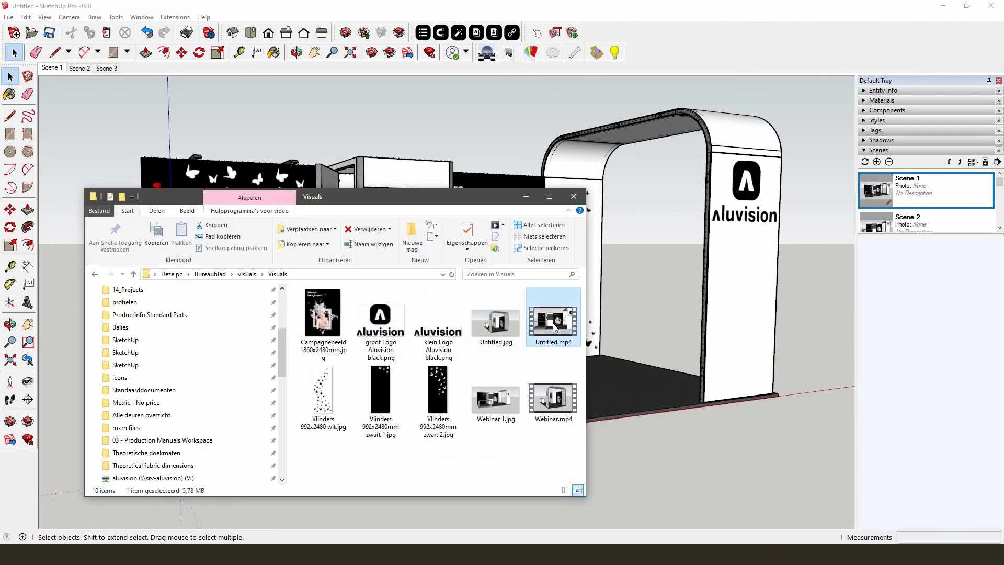
scroll(157, 477, "down", 5)
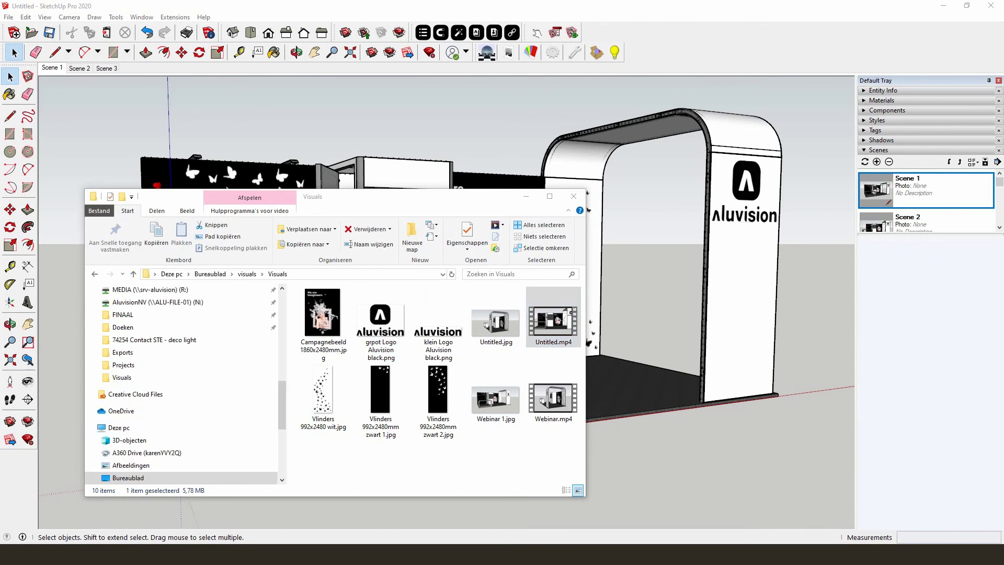
key("Return")
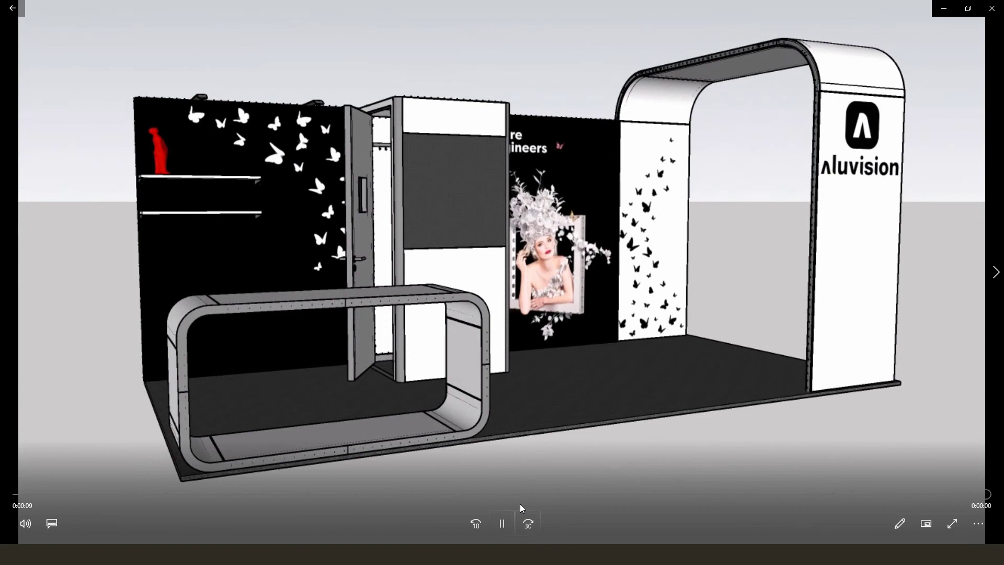
- Close the video player, generate the Aluvision booth quote and scroll through its full item list
left_click(1000, 5)
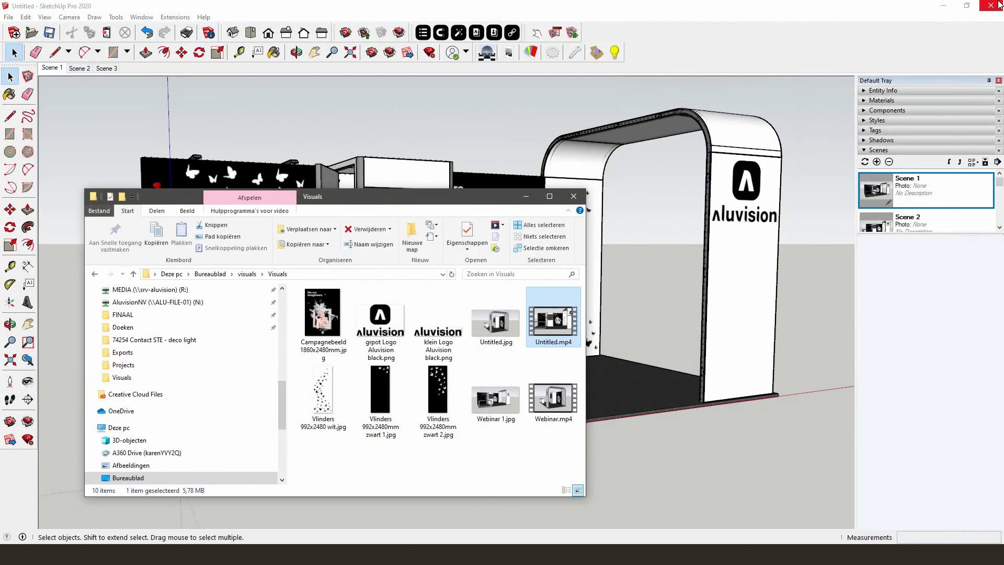
left_click(525, 198)
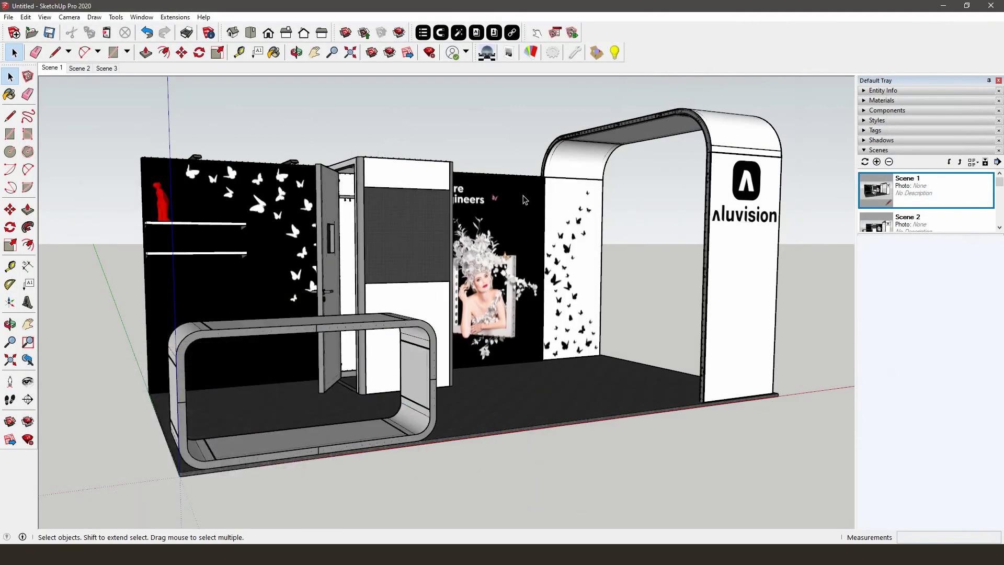
left_click(422, 33)
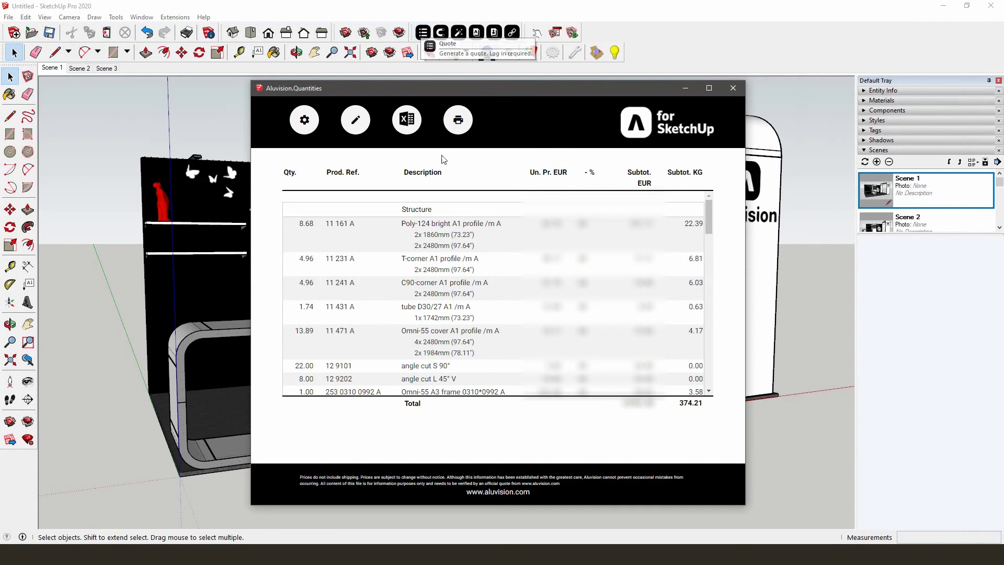
scroll(482, 263, "down", 2)
scroll(481, 263, "down", 5)
scroll(482, 263, "down", 2)
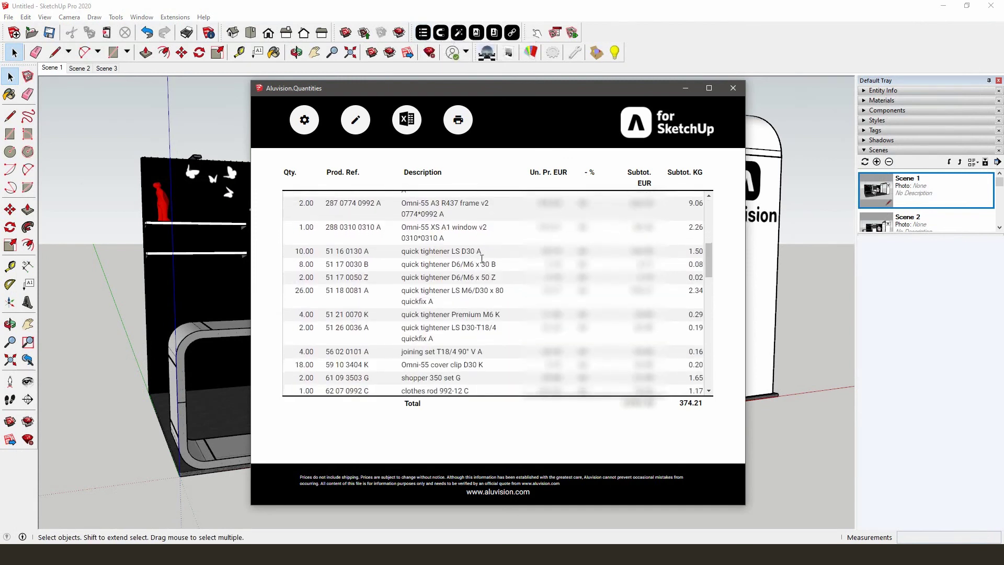
scroll(482, 261, "down", 3)
scroll(482, 260, "down", 3)
scroll(482, 259, "down", 3)
scroll(482, 258, "down", 3)
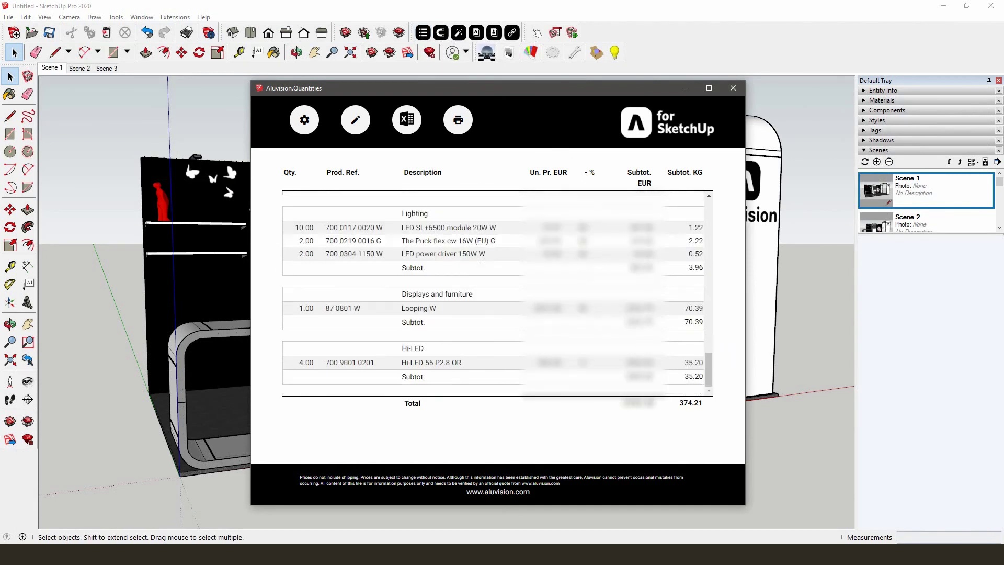
- Set Your-Logo-here.png from the Desktop as the quote logo and red #f63c3c as its colour
left_click(314, 130)
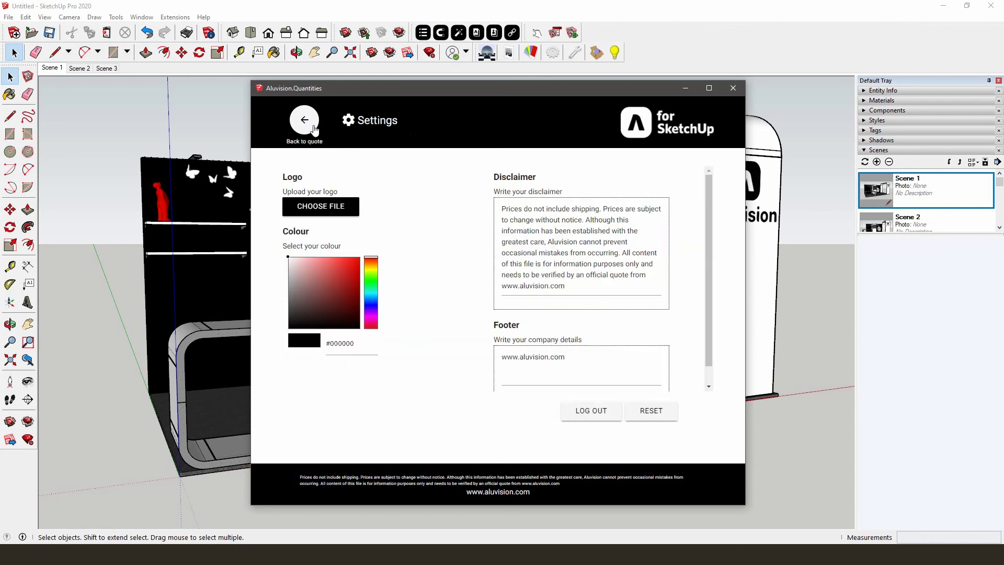
left_click(327, 204)
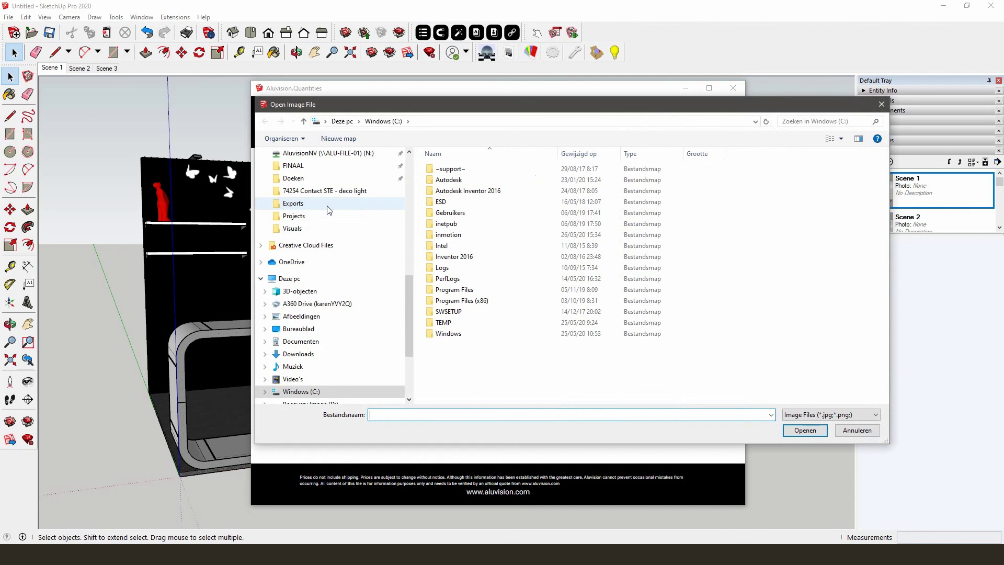
left_click(313, 329)
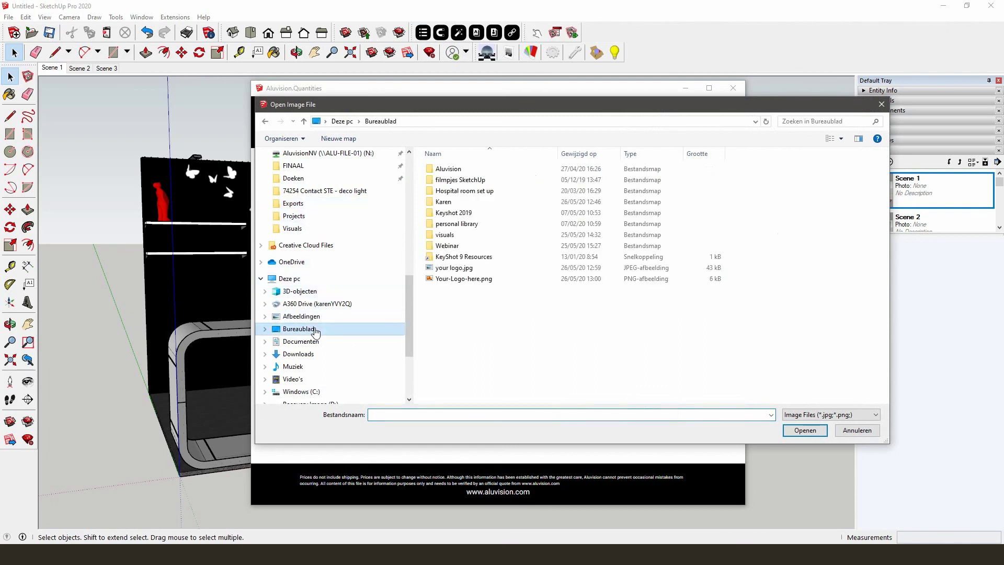
double_click(460, 279)
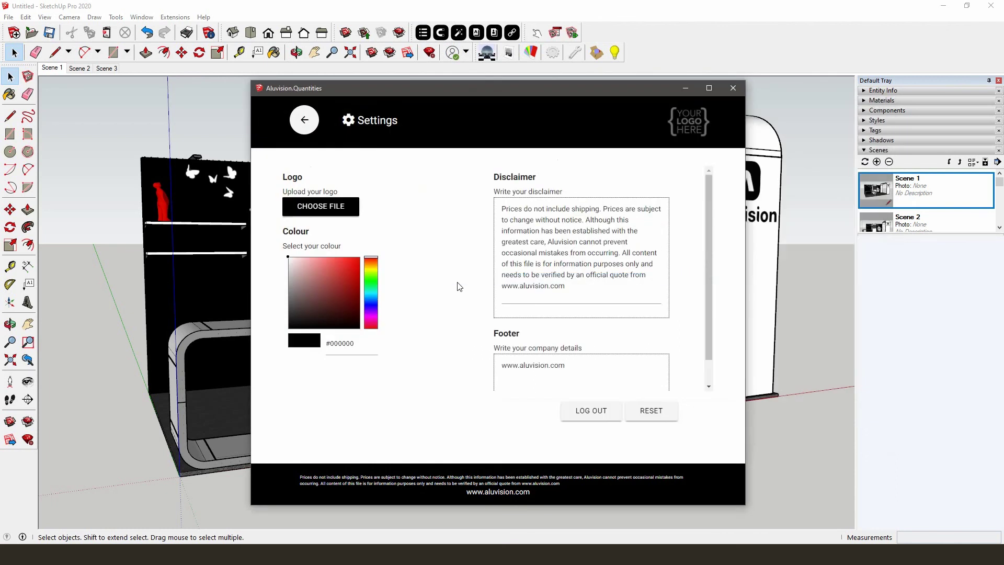
mouse_move(340, 282)
left_mouse_down()
mouse_move(321, 258)
mouse_move(343, 264)
left_mouse_up()
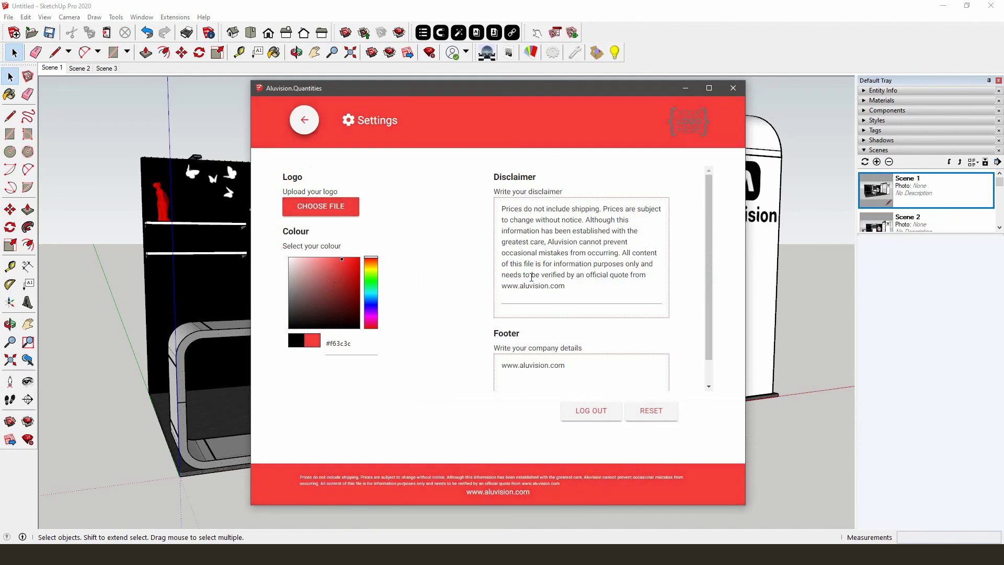
- Replace the disclaimer text with 'your disclaimer' and return to the quote
left_click_drag(573, 287, 494, 191)
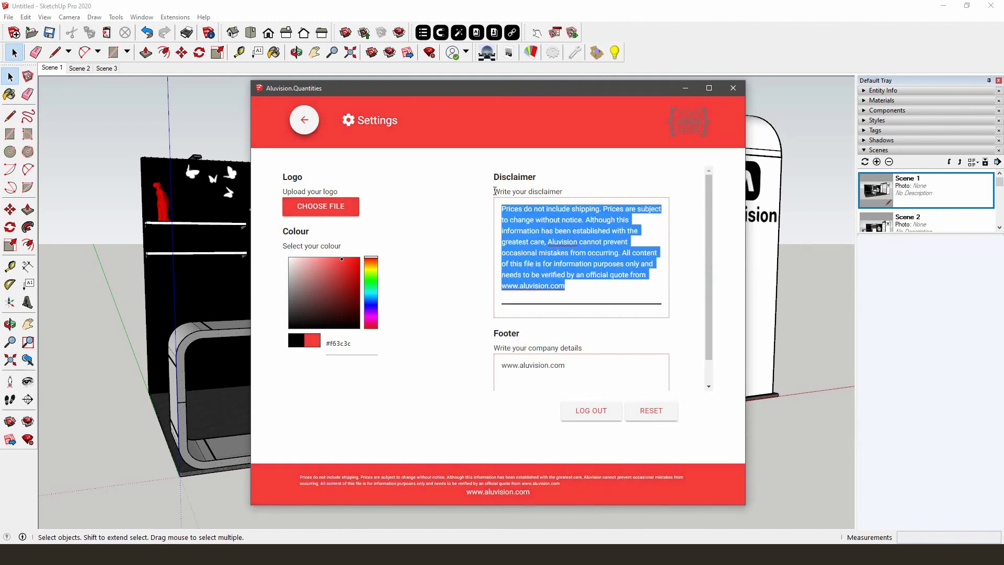
type("your disclaimer")
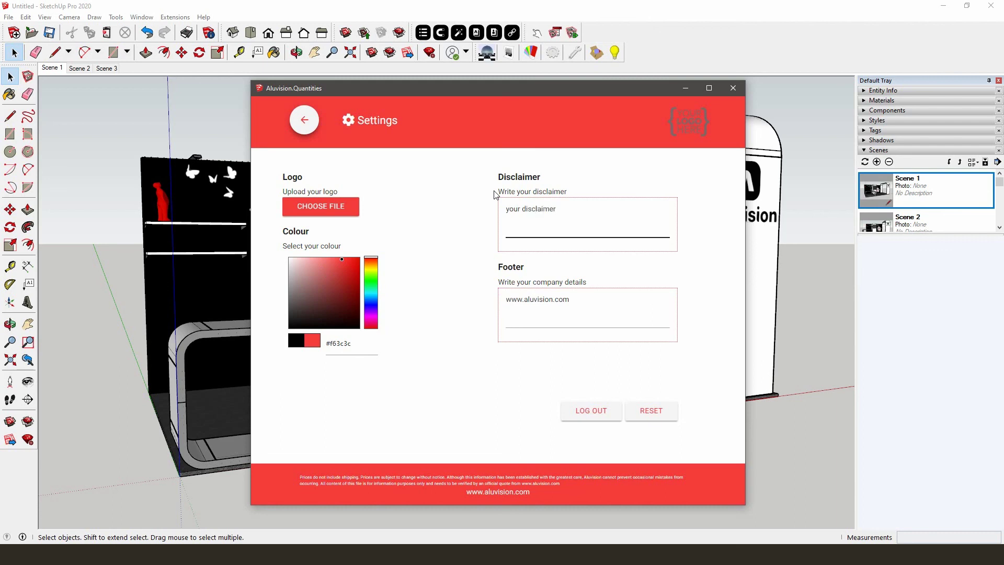
left_click_drag(581, 297, 502, 285)
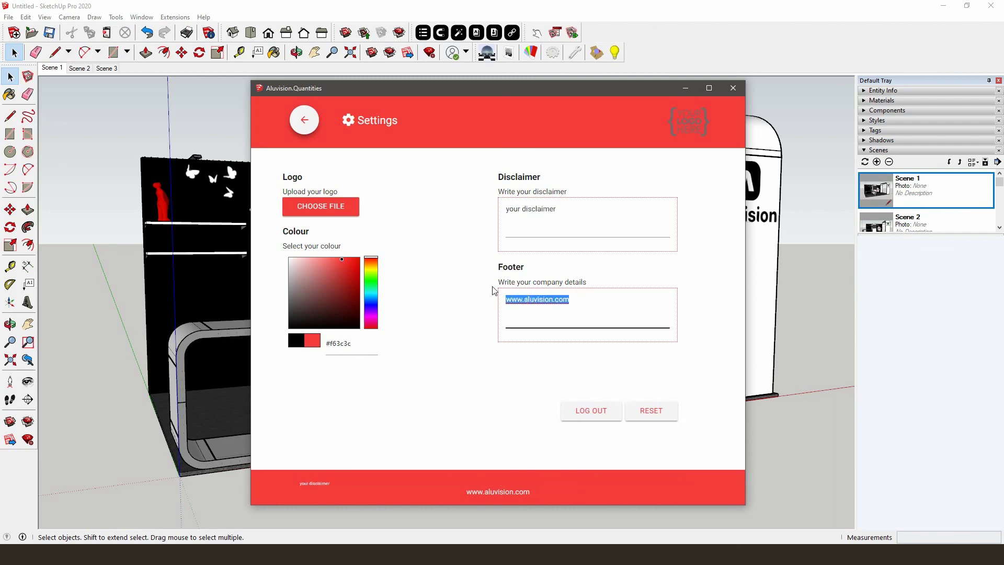
left_click(305, 121)
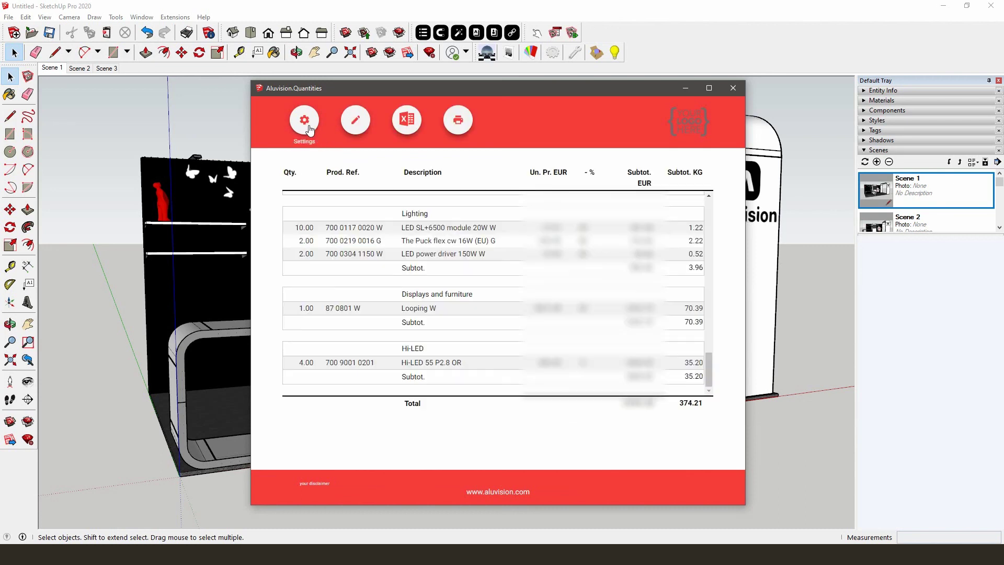
- Enable client information and set quote date 26/05/2020, valid until 26/06/2020
left_click(360, 129)
left_click(437, 180)
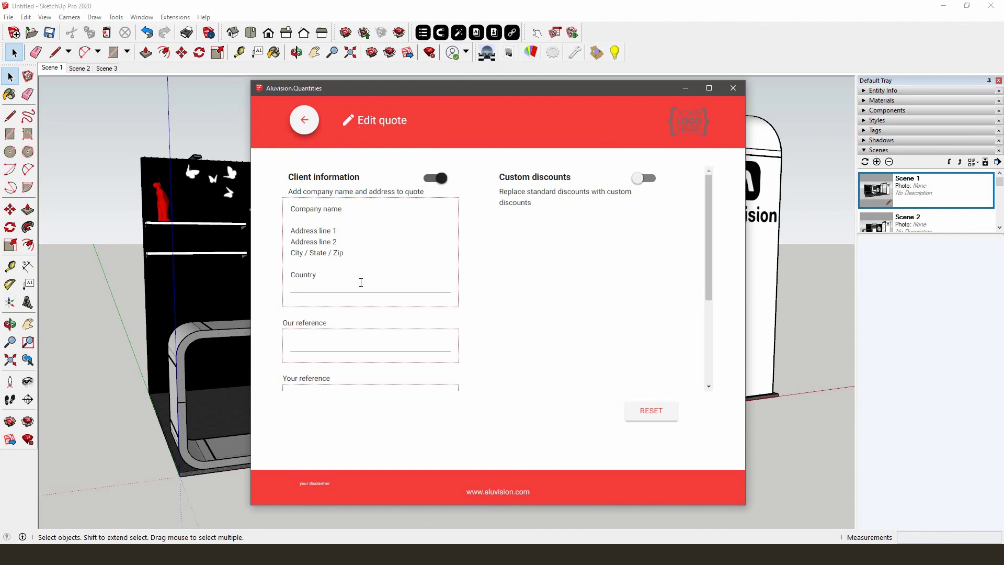
scroll(361, 283, "down", 2)
scroll(360, 283, "down", 1)
left_click(365, 306)
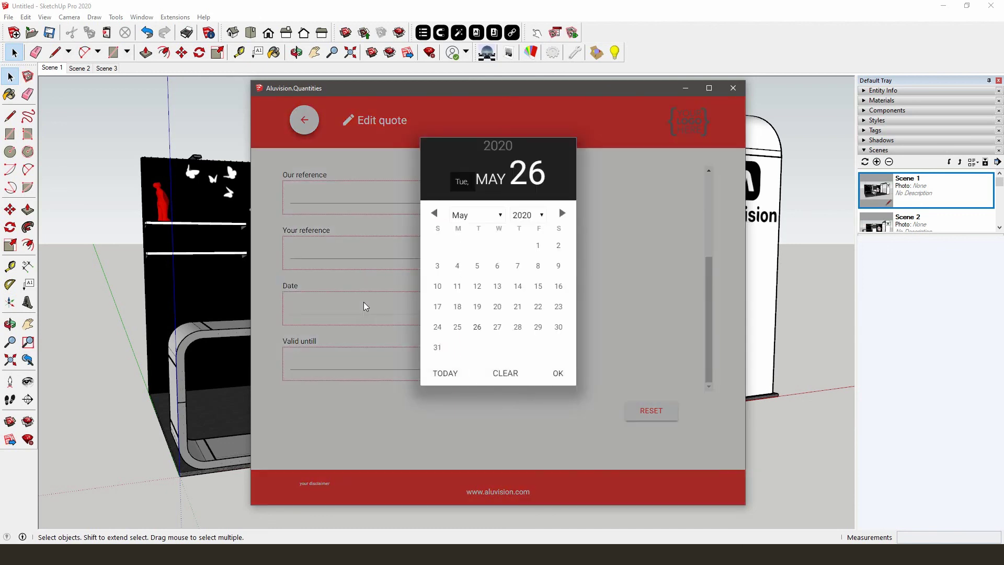
left_click(452, 373)
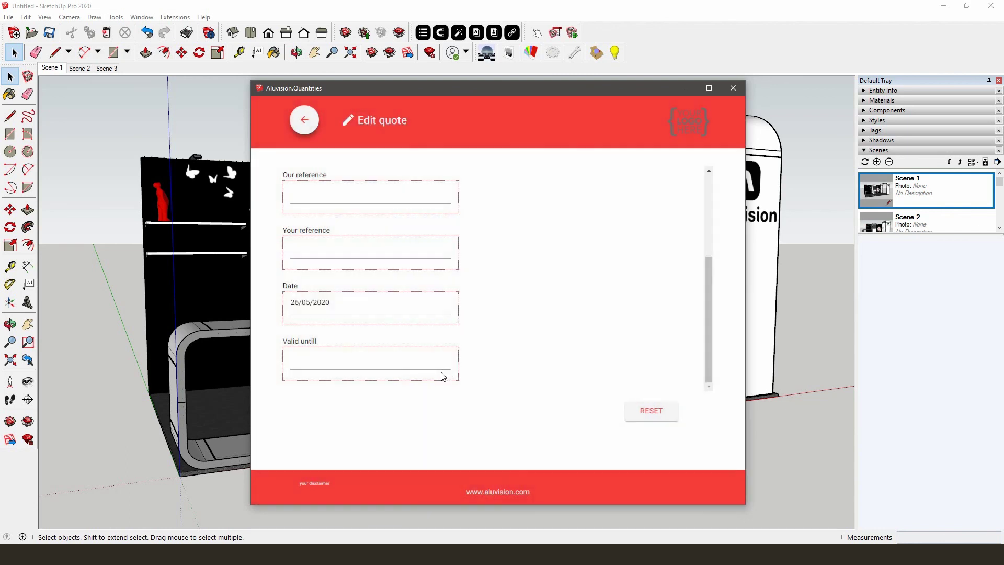
left_click(374, 362)
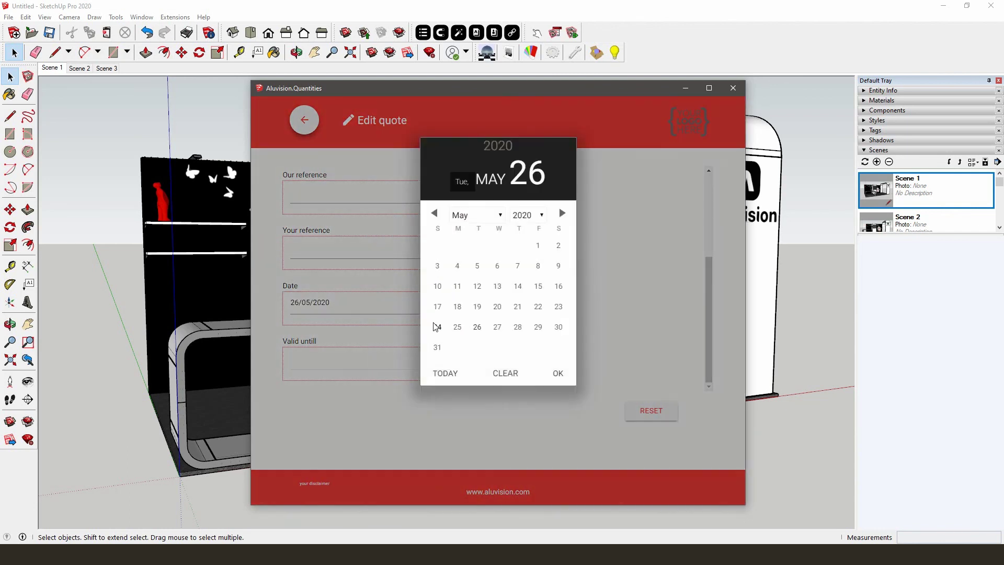
left_click(558, 218)
left_click(536, 307)
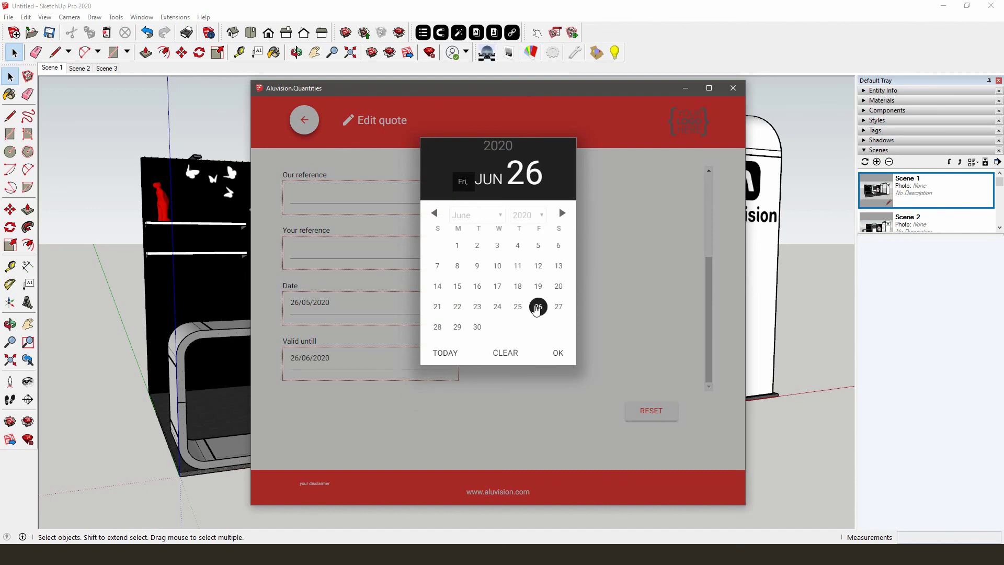
- Turn on custom discounts per category and return to the updated quote
scroll(516, 321, "up", 3)
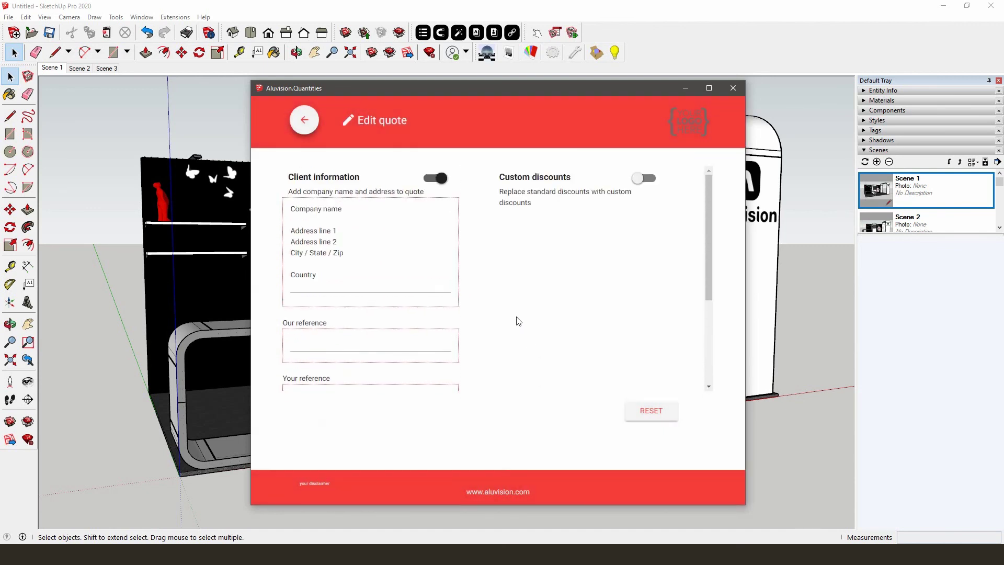
left_click(643, 178)
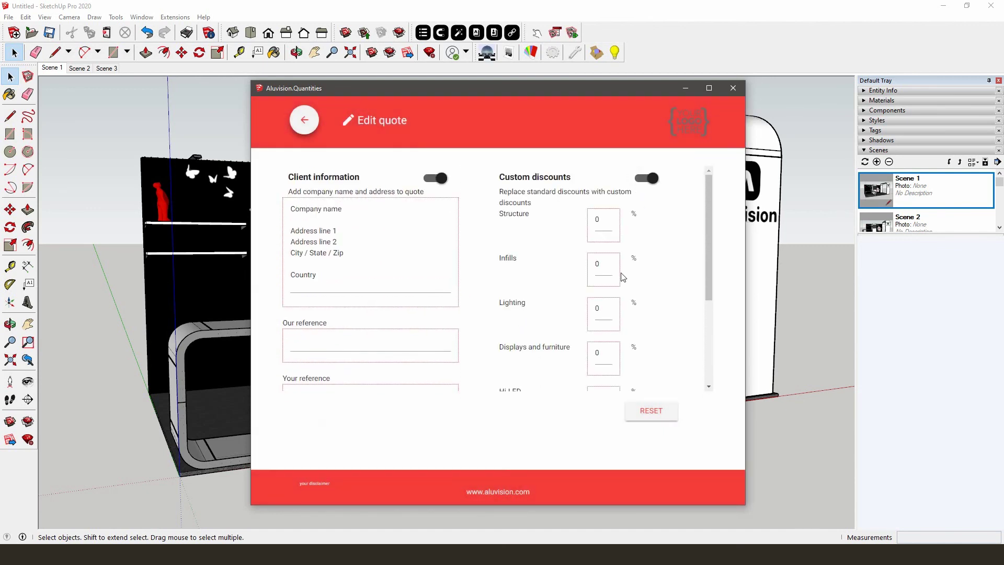
scroll(623, 277, "down", 3)
scroll(623, 277, "up", 3)
left_click(305, 128)
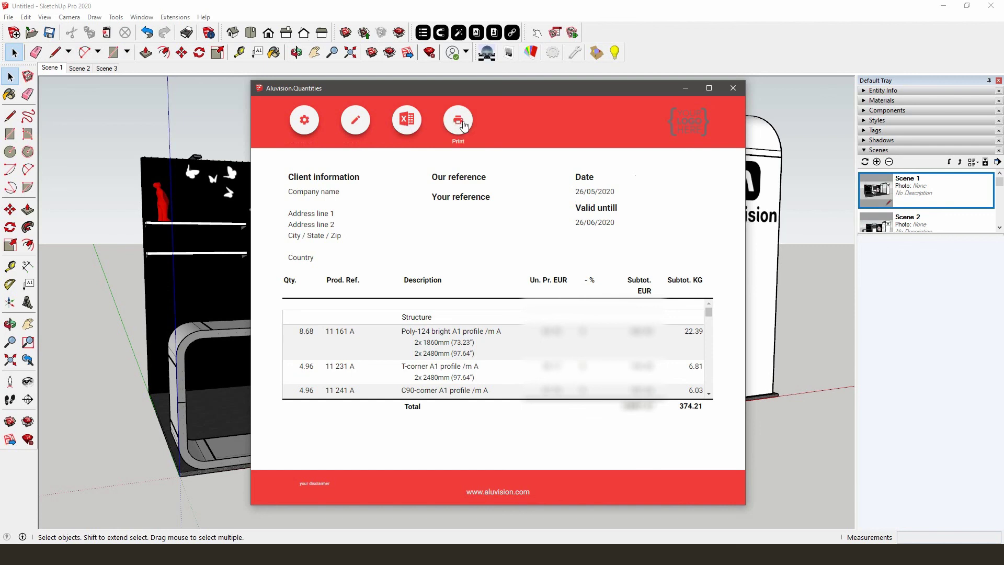
- Close the quote, open the personal products library keeping its location, and expand FURNITURE
left_click(733, 88)
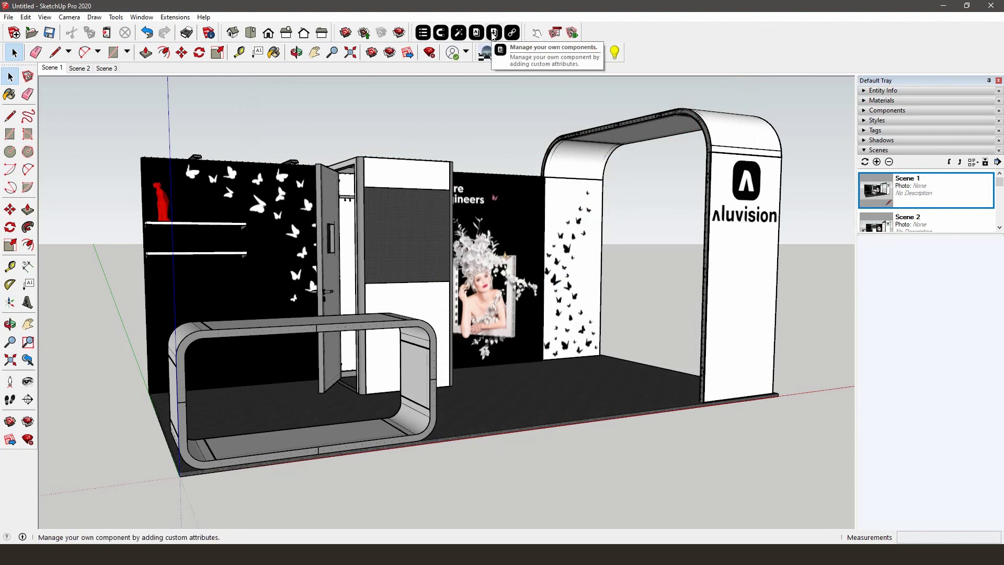
left_click(493, 34)
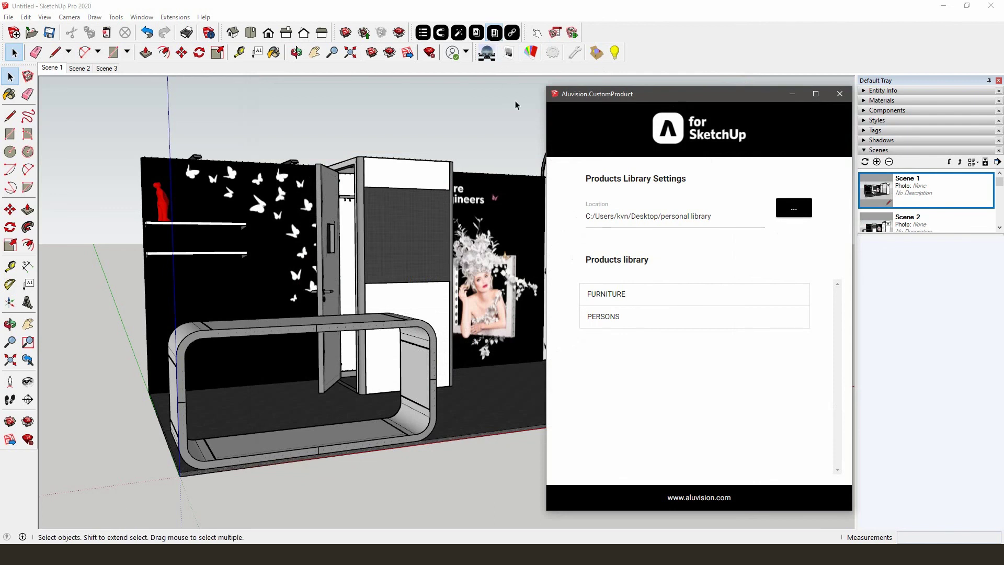
left_click(780, 215)
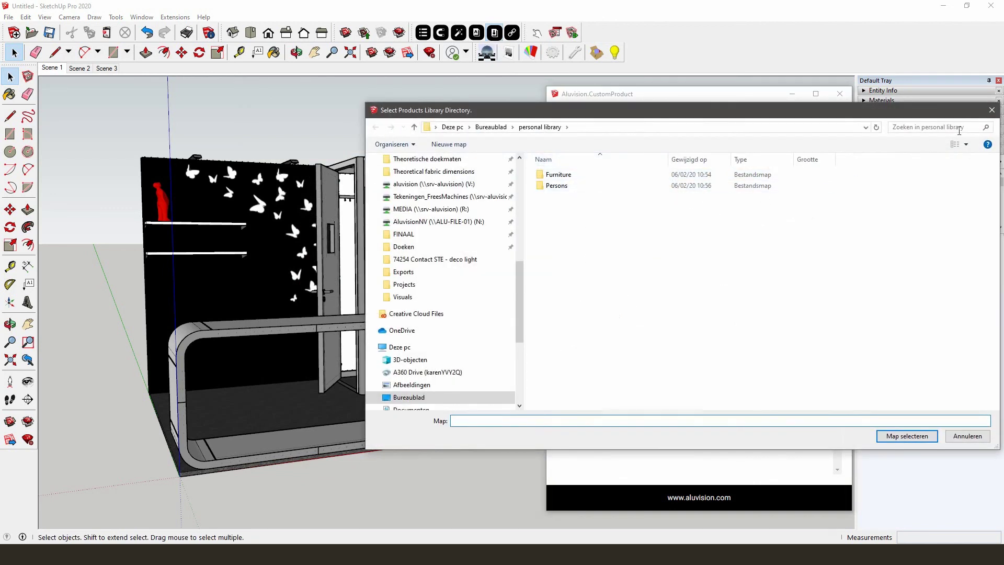
left_click(992, 112)
mouse_move(734, 215)
left_mouse_down()
mouse_move(609, 217)
mouse_move(596, 238)
left_mouse_up()
left_click(605, 245)
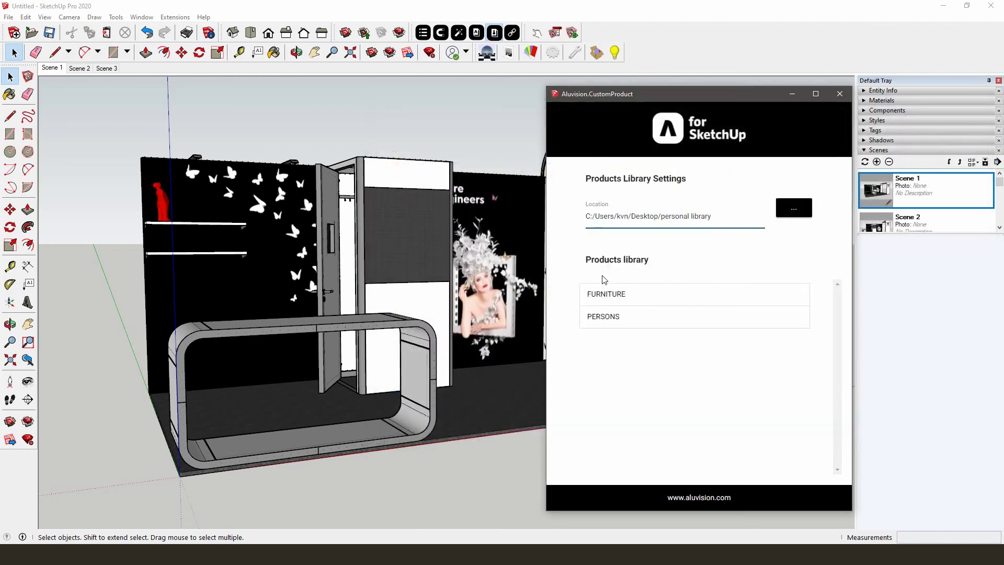
left_click(604, 296)
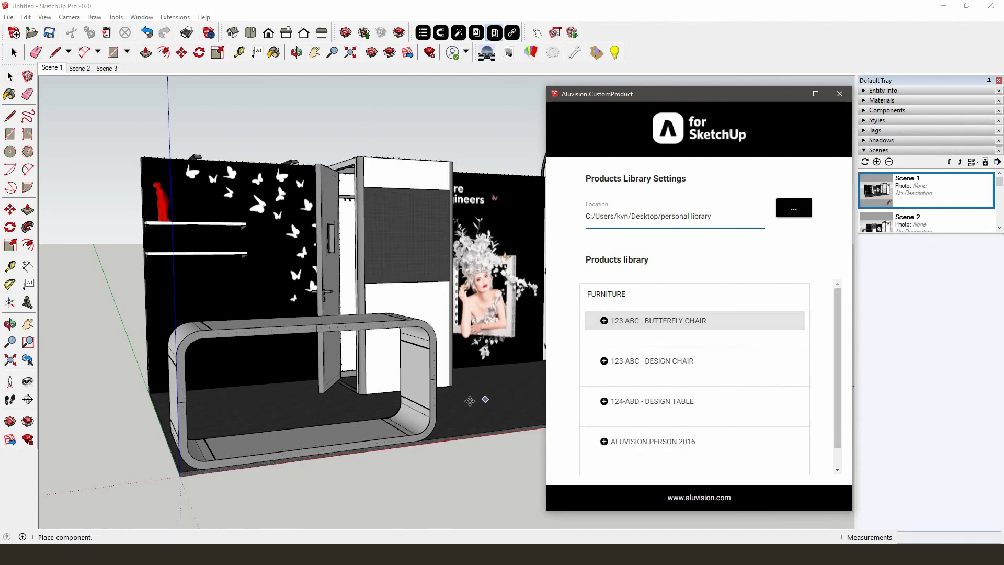
- Drop the Butterfly Chair onto the booth floor beside the arch and zoom in on it
mouse_move(469, 400)
middle_mouse_down()
mouse_move(377, 356)
mouse_move(369, 321)
middle_mouse_up()
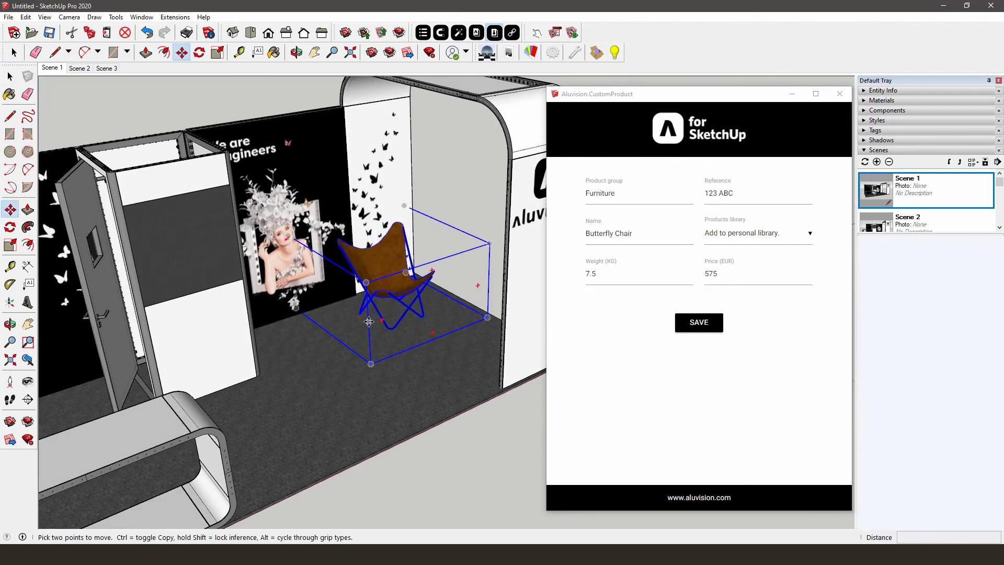
scroll(369, 322, "up", 3)
left_click_drag(614, 193, 585, 194)
left_click_drag(724, 194, 703, 194)
- Keep the chair under 'Add to personal library.' and close its 7.5 kg, 575 EUR product details
left_click(650, 235)
left_click_drag(651, 235, 585, 235)
left_click(744, 236)
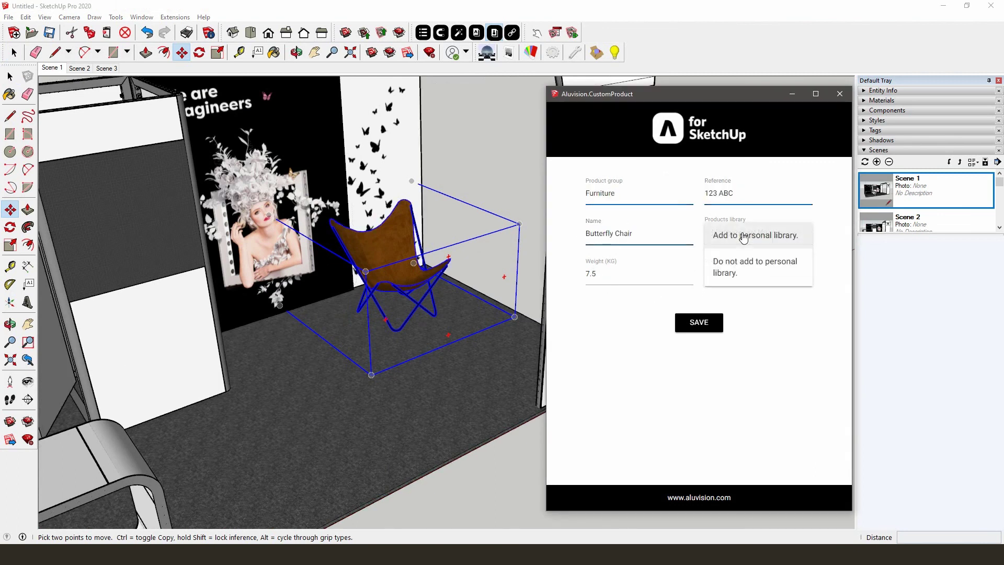
left_click(743, 236)
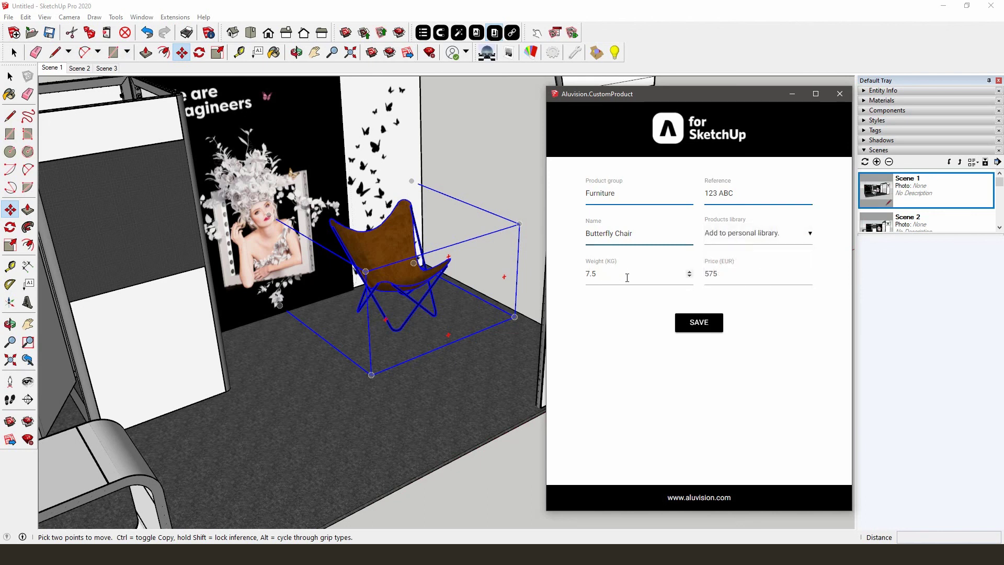
left_click(840, 94)
- Return to the Scene 1 view and deselect the placed chair
left_click(51, 68)
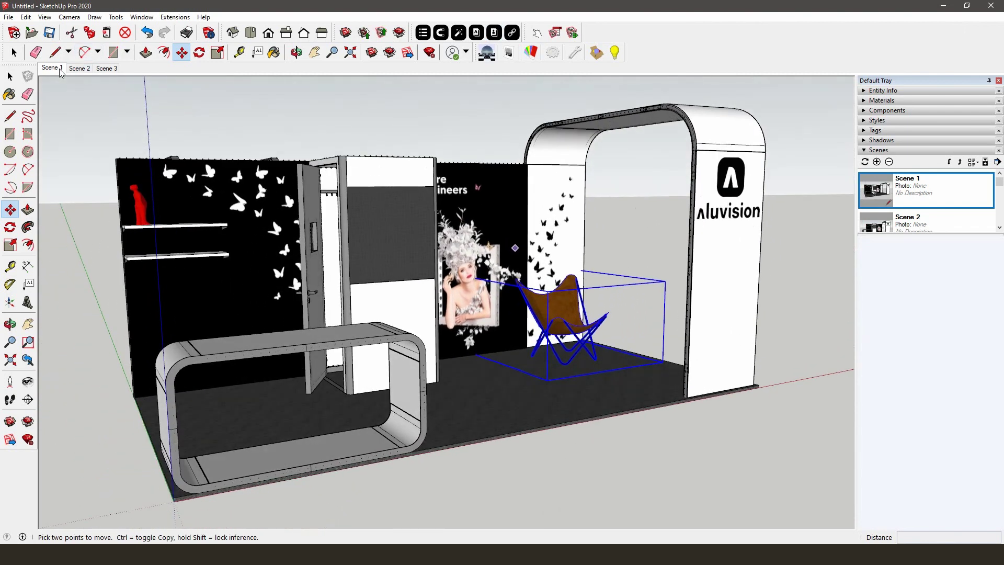
key("space")
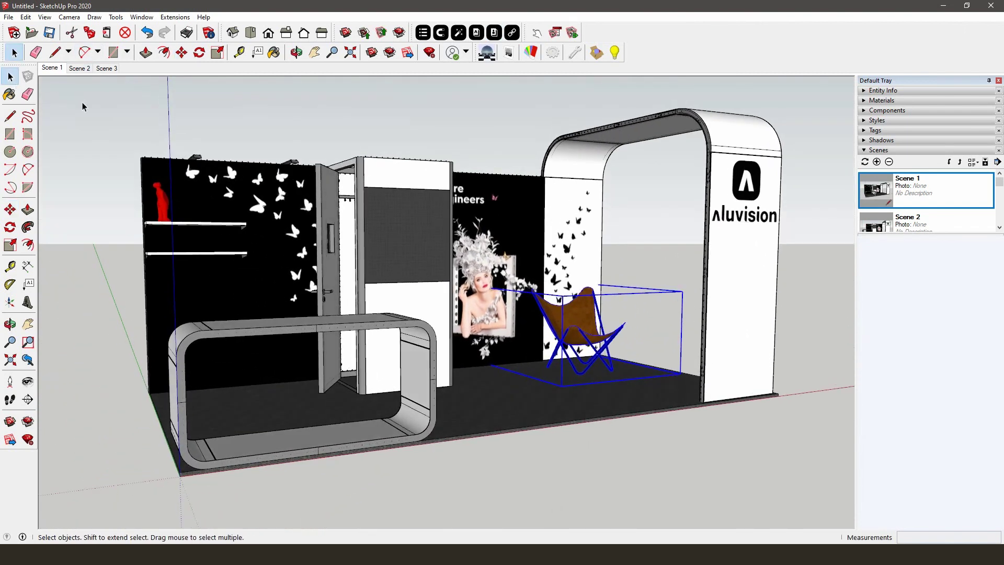
left_click(82, 107)
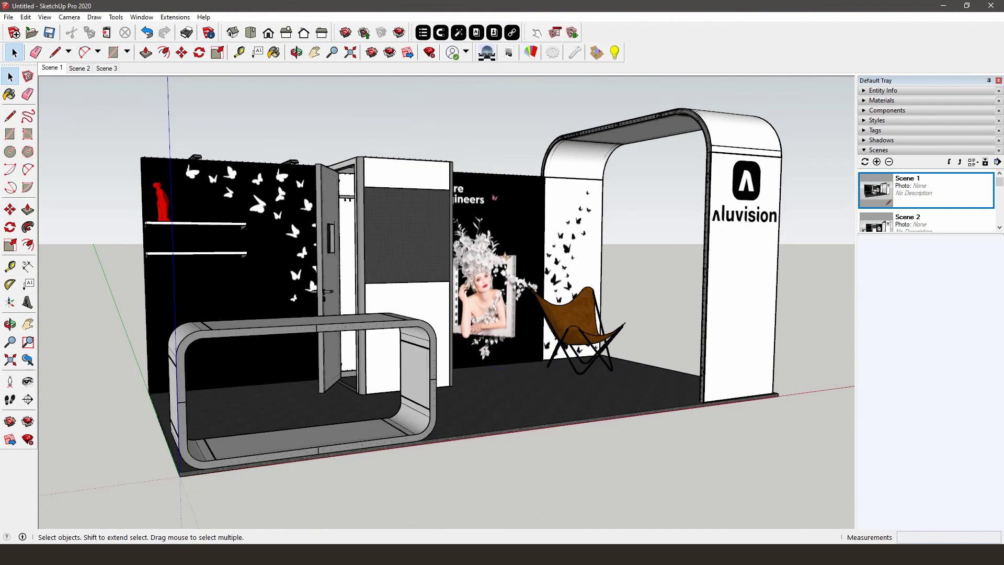